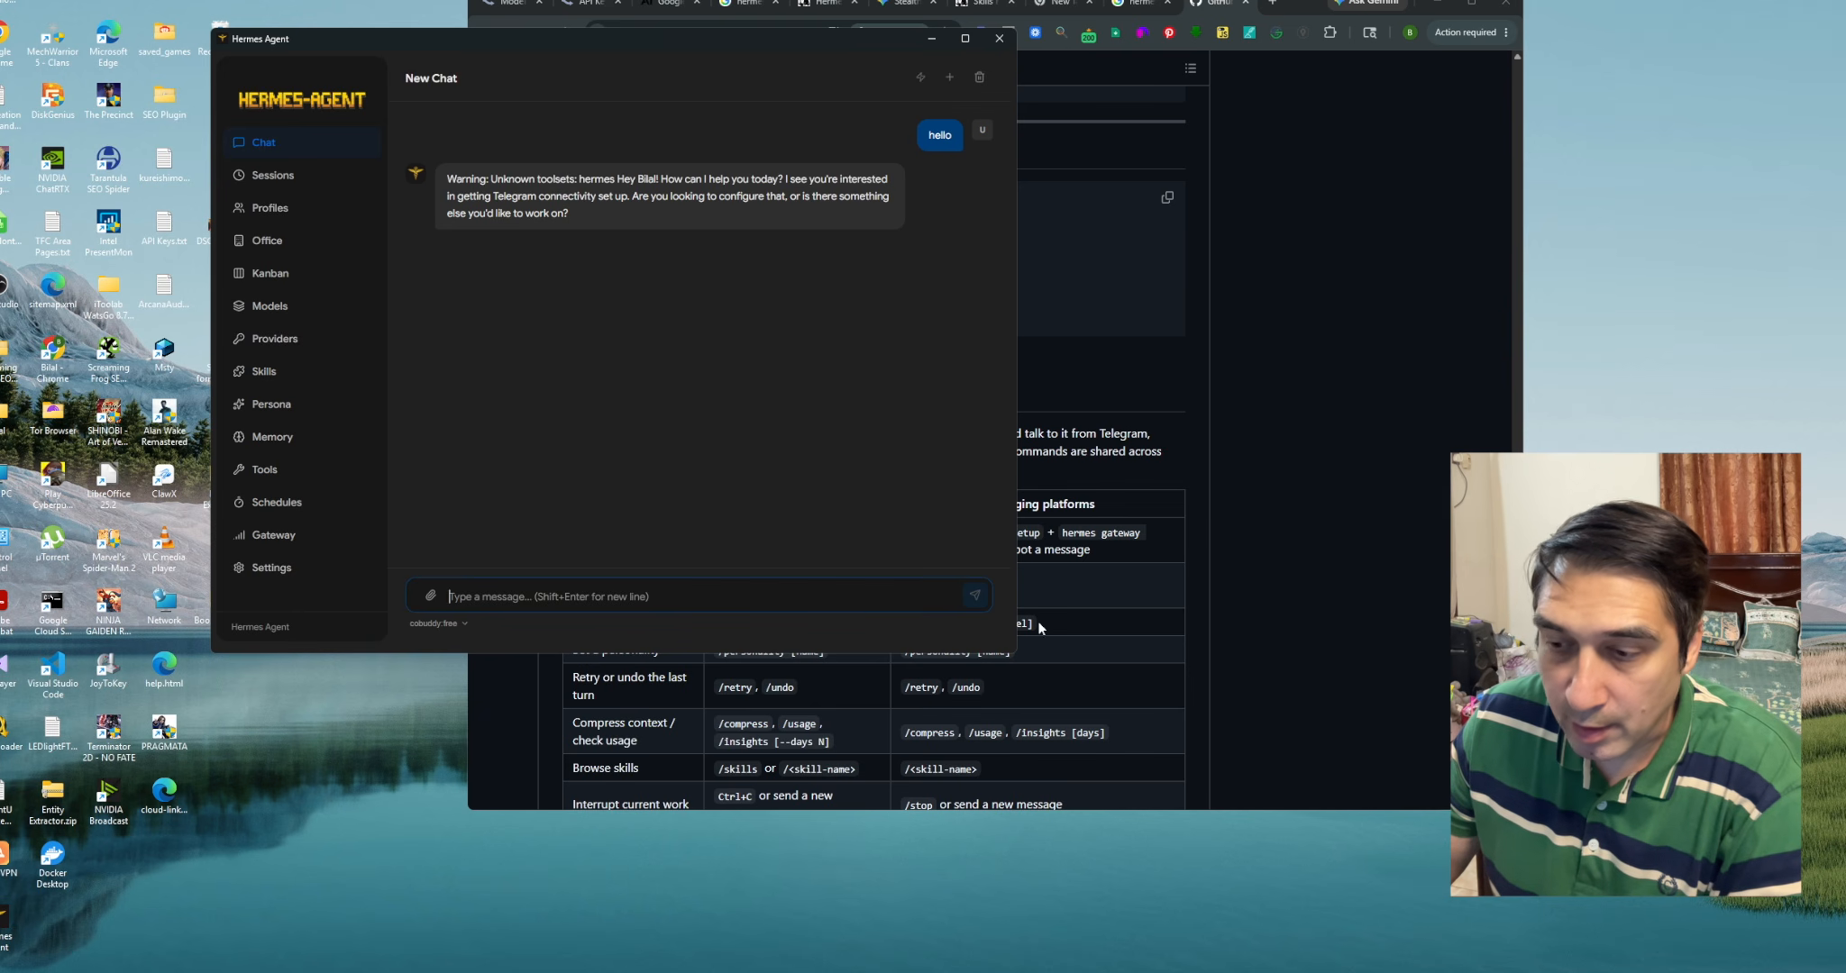
Enlarge the Hermes Agent window and send the chat message "can you help me configure telegram/"
left_click_drag(1011, 656, 1091, 732)
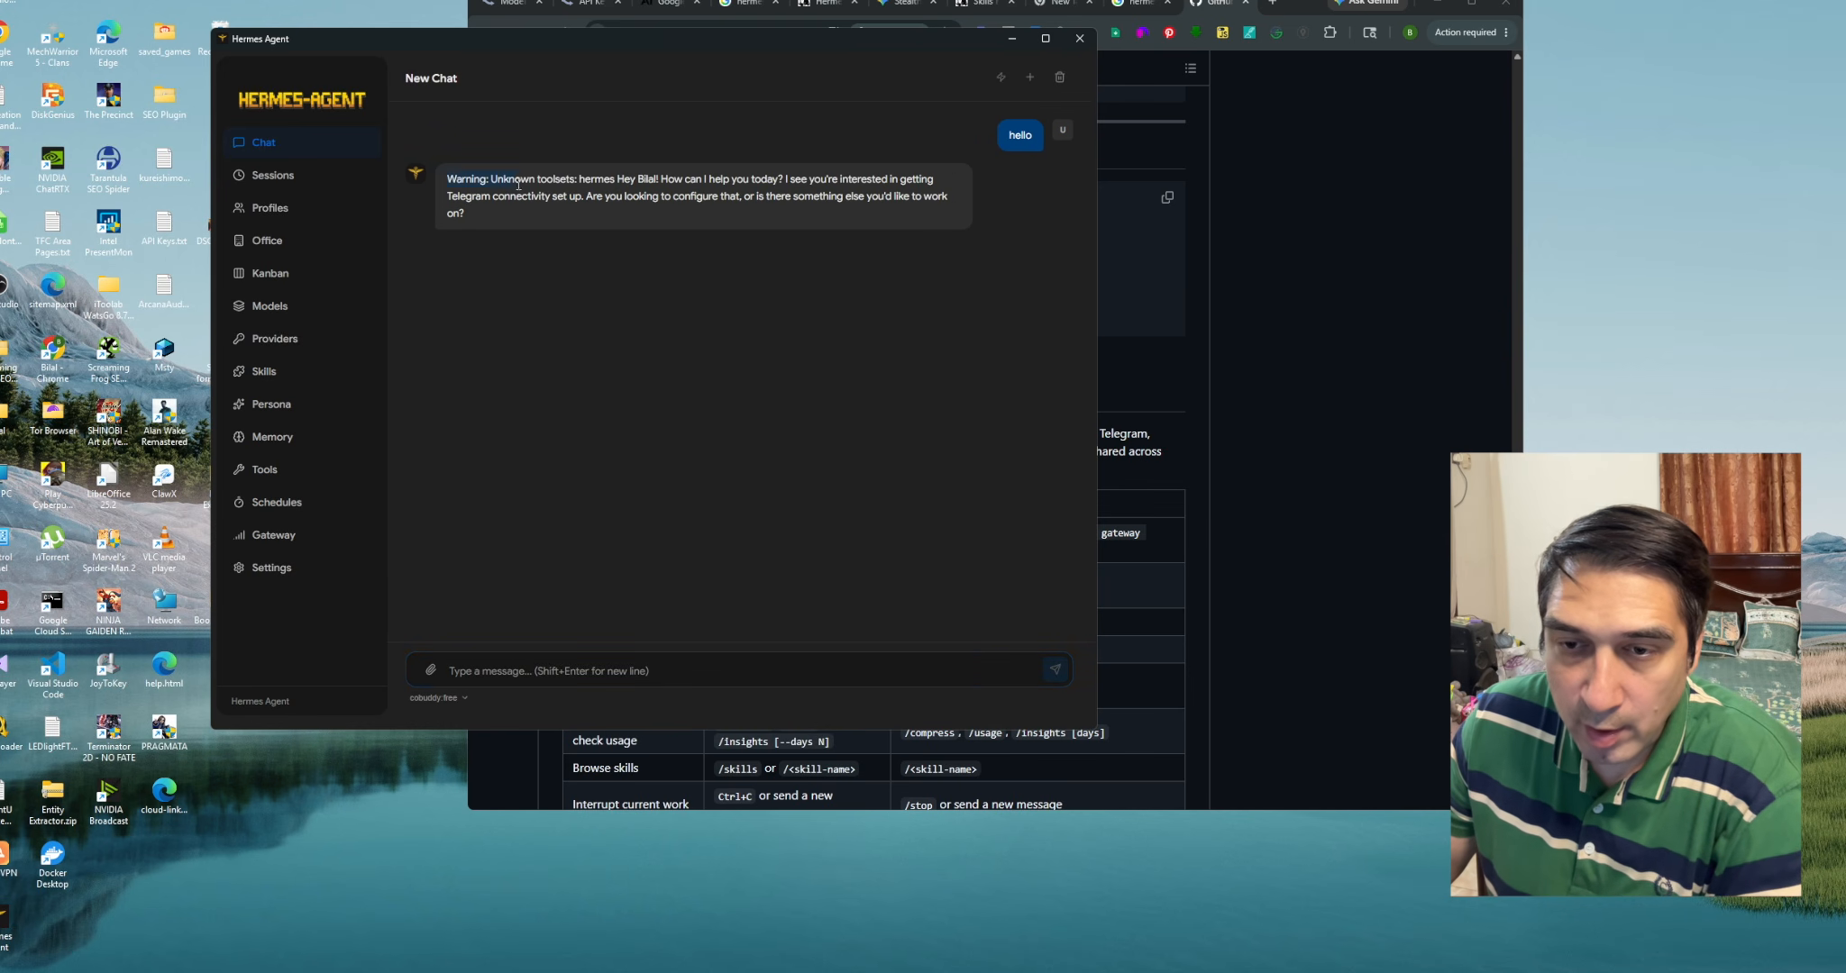
left_click(618, 177)
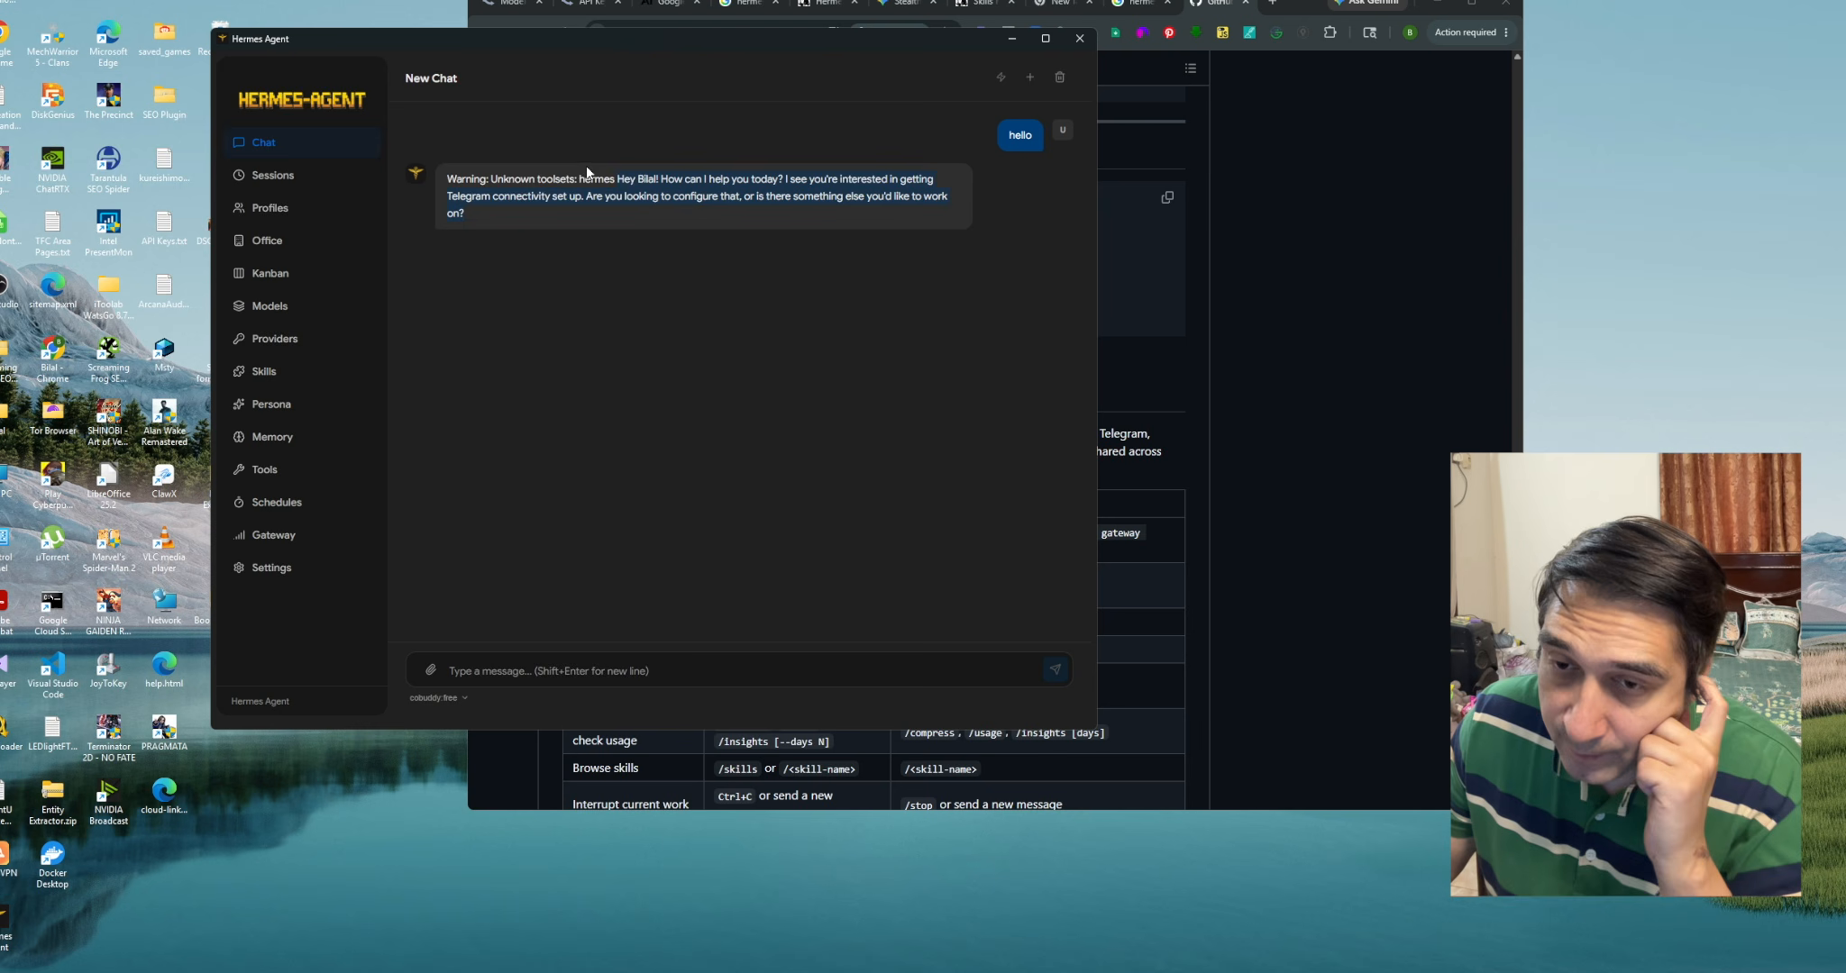
left_click_drag(616, 180, 385, 182)
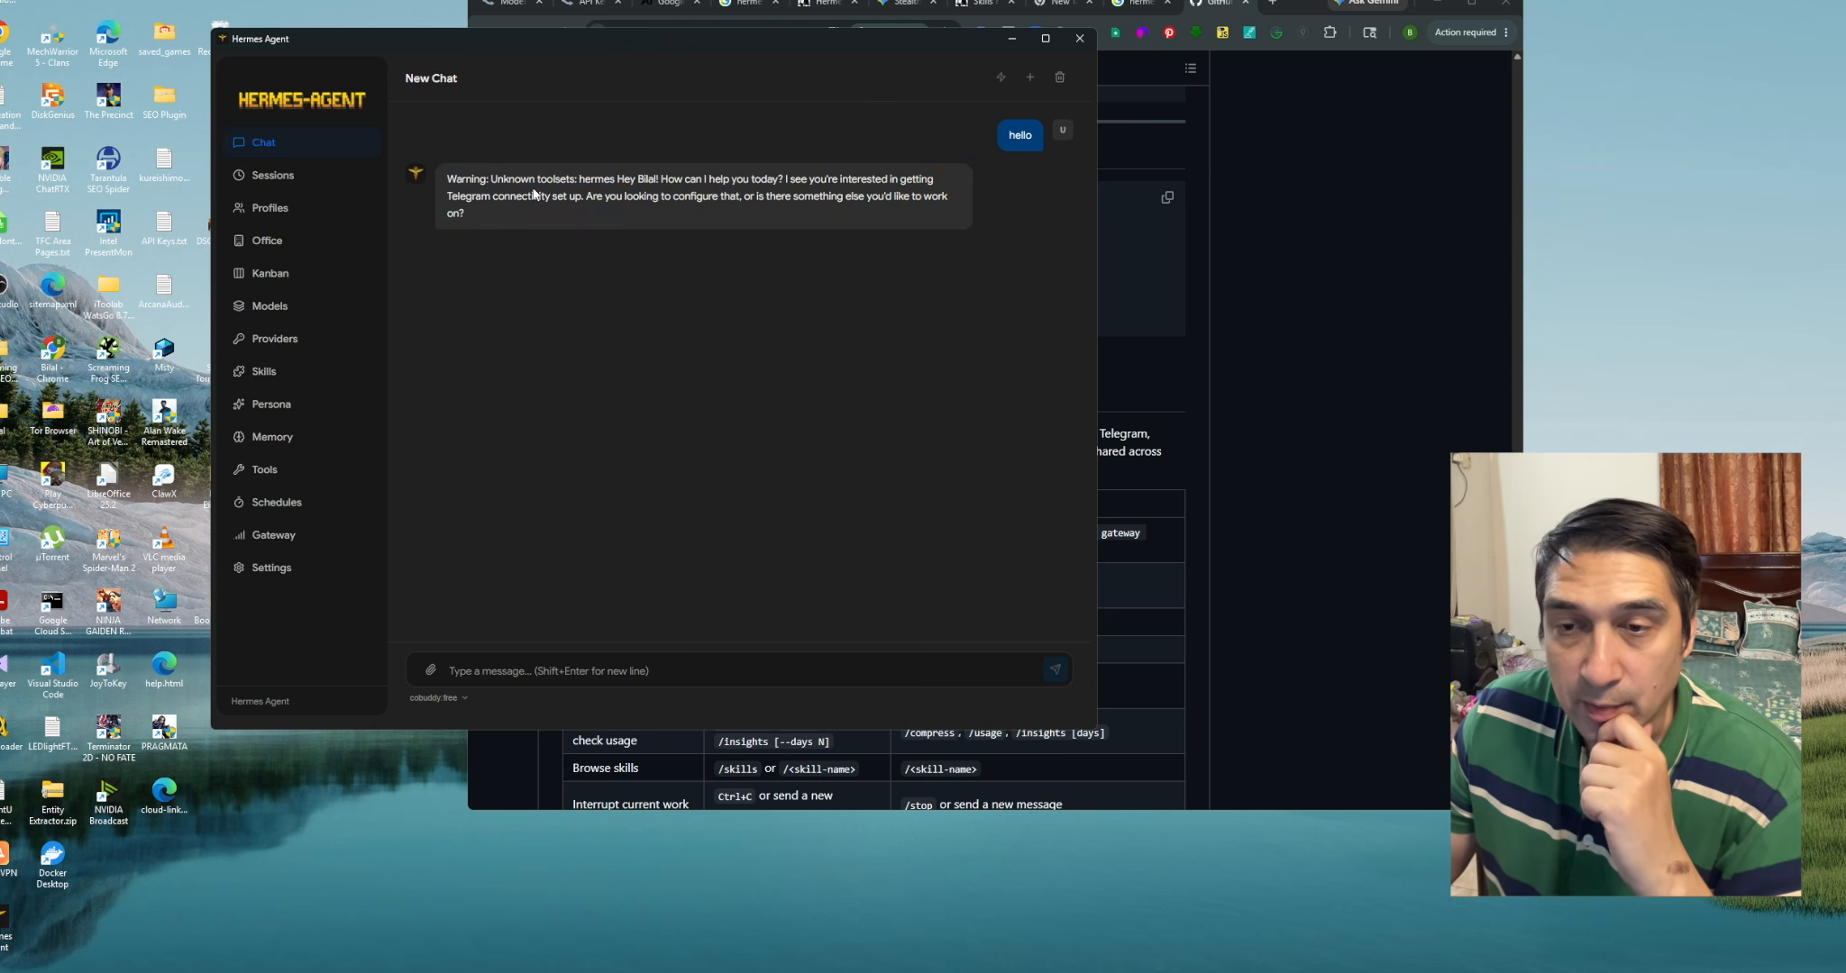
left_click(613, 174)
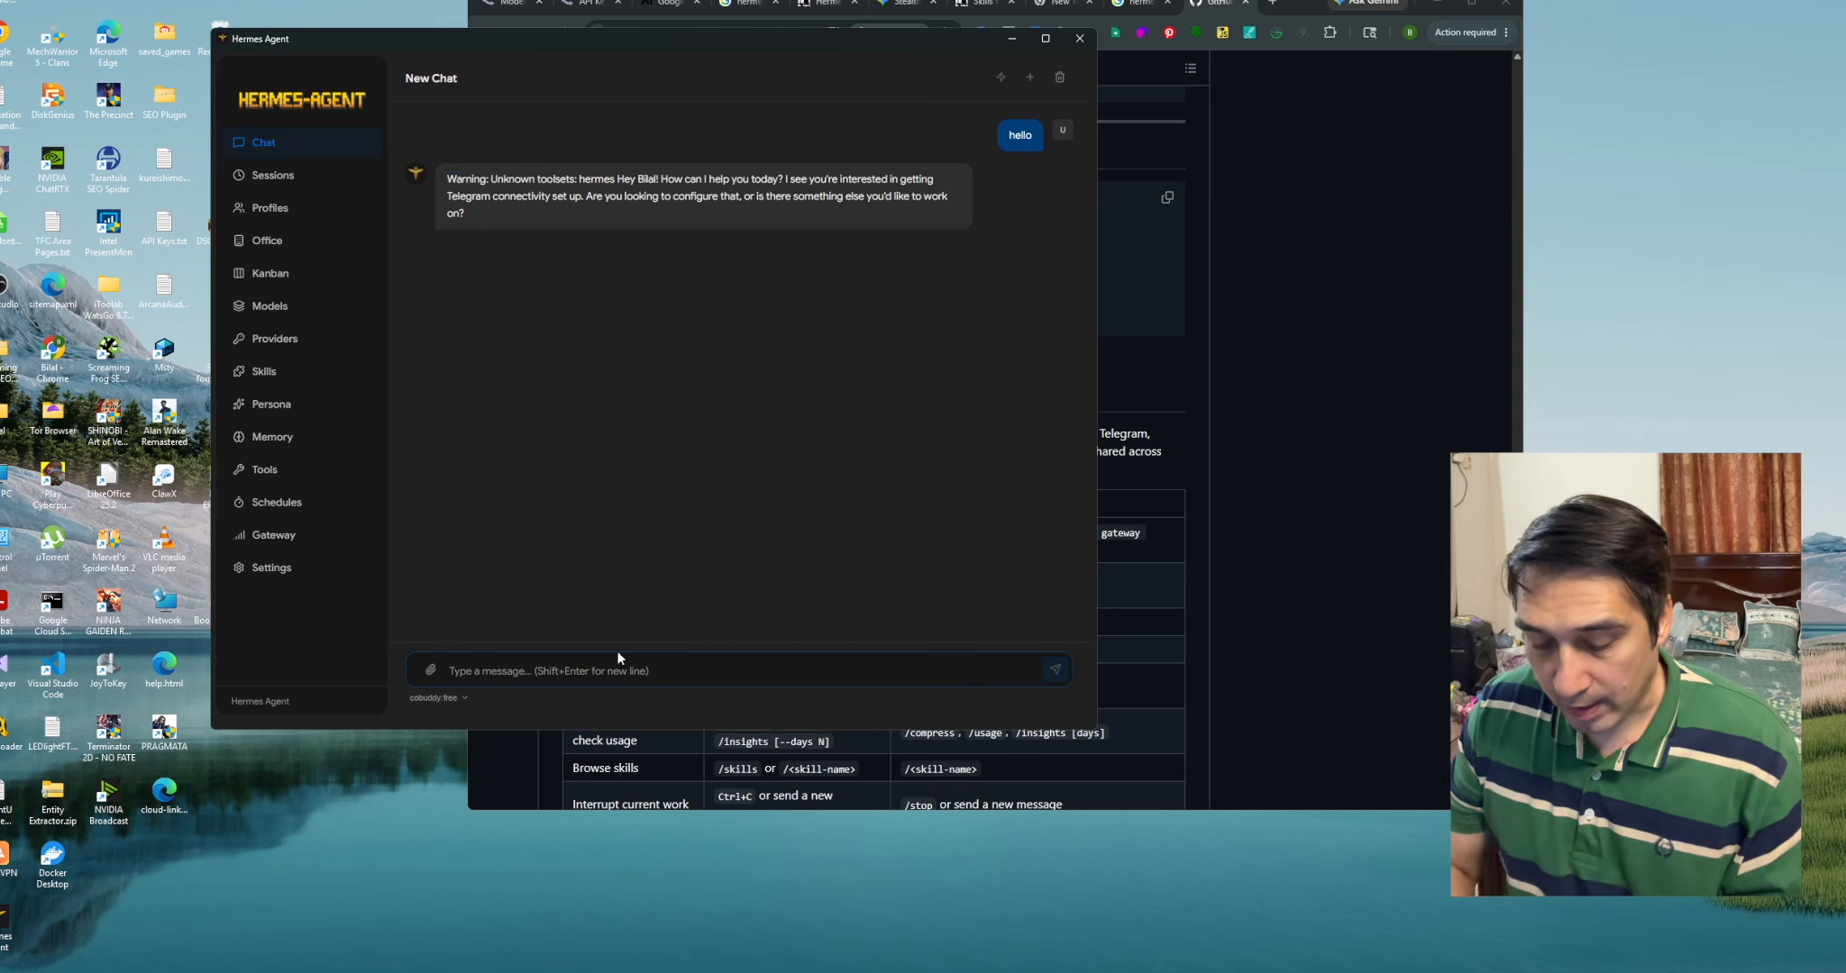
type("can you help me configure telegram/")
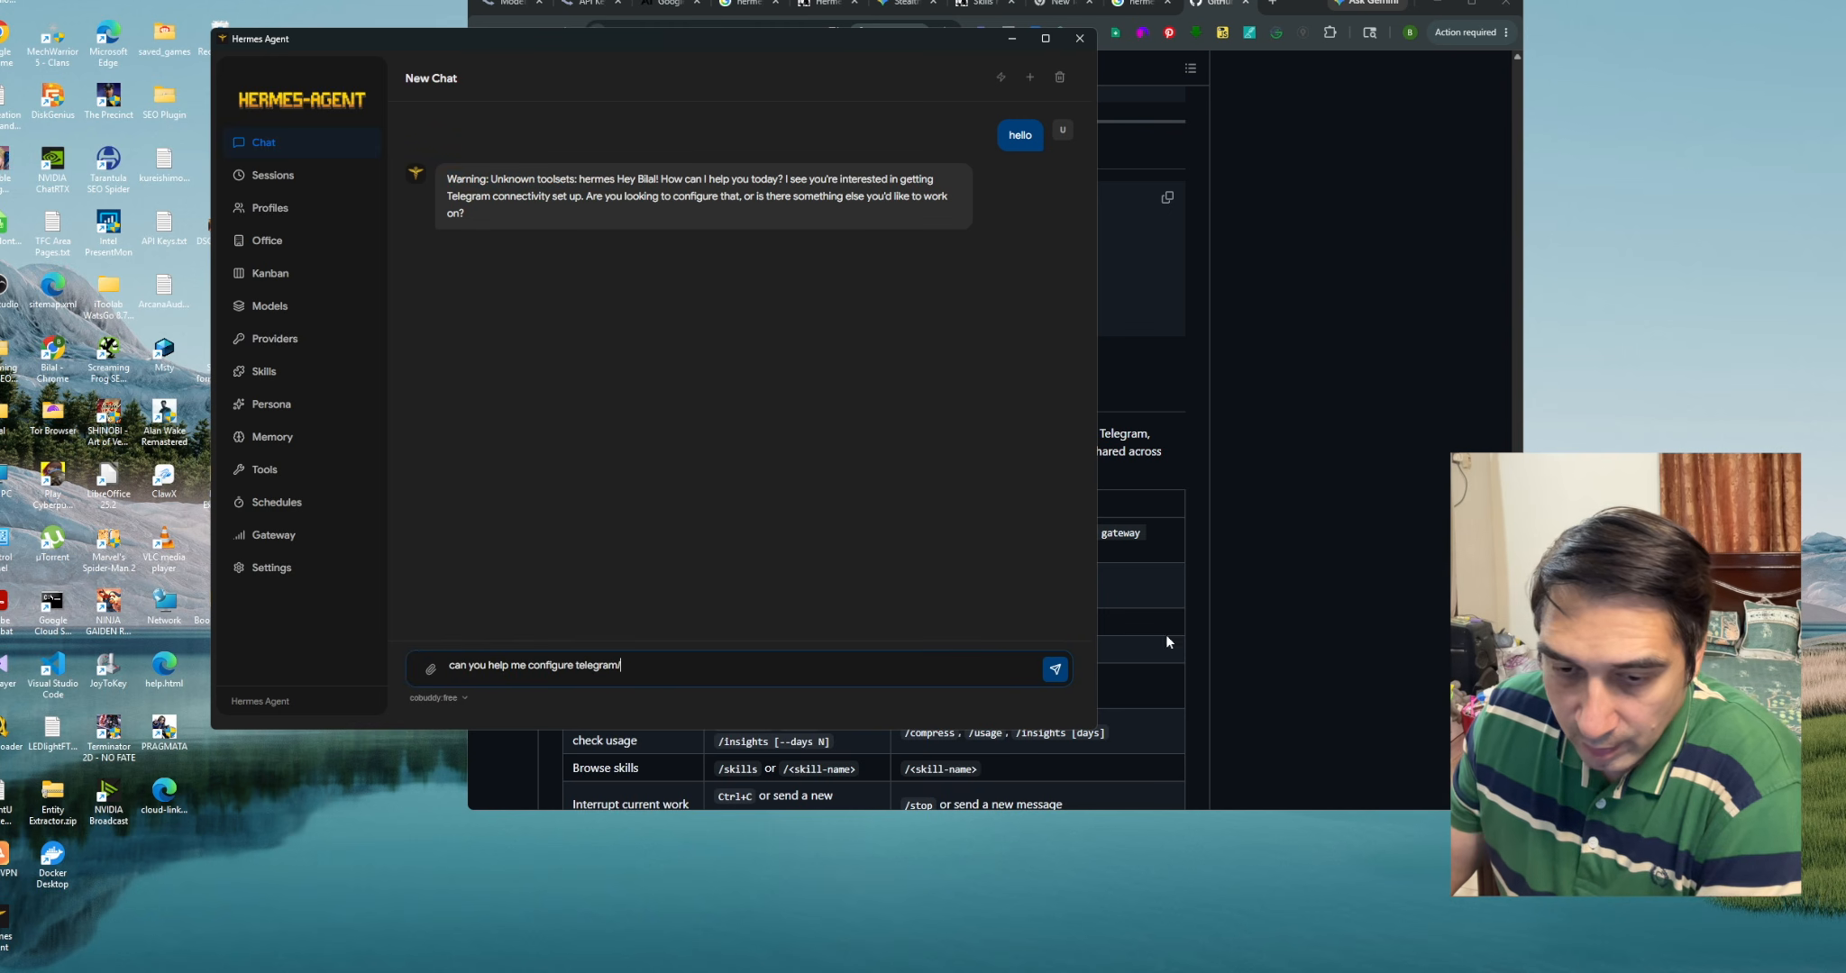
left_click(1054, 668)
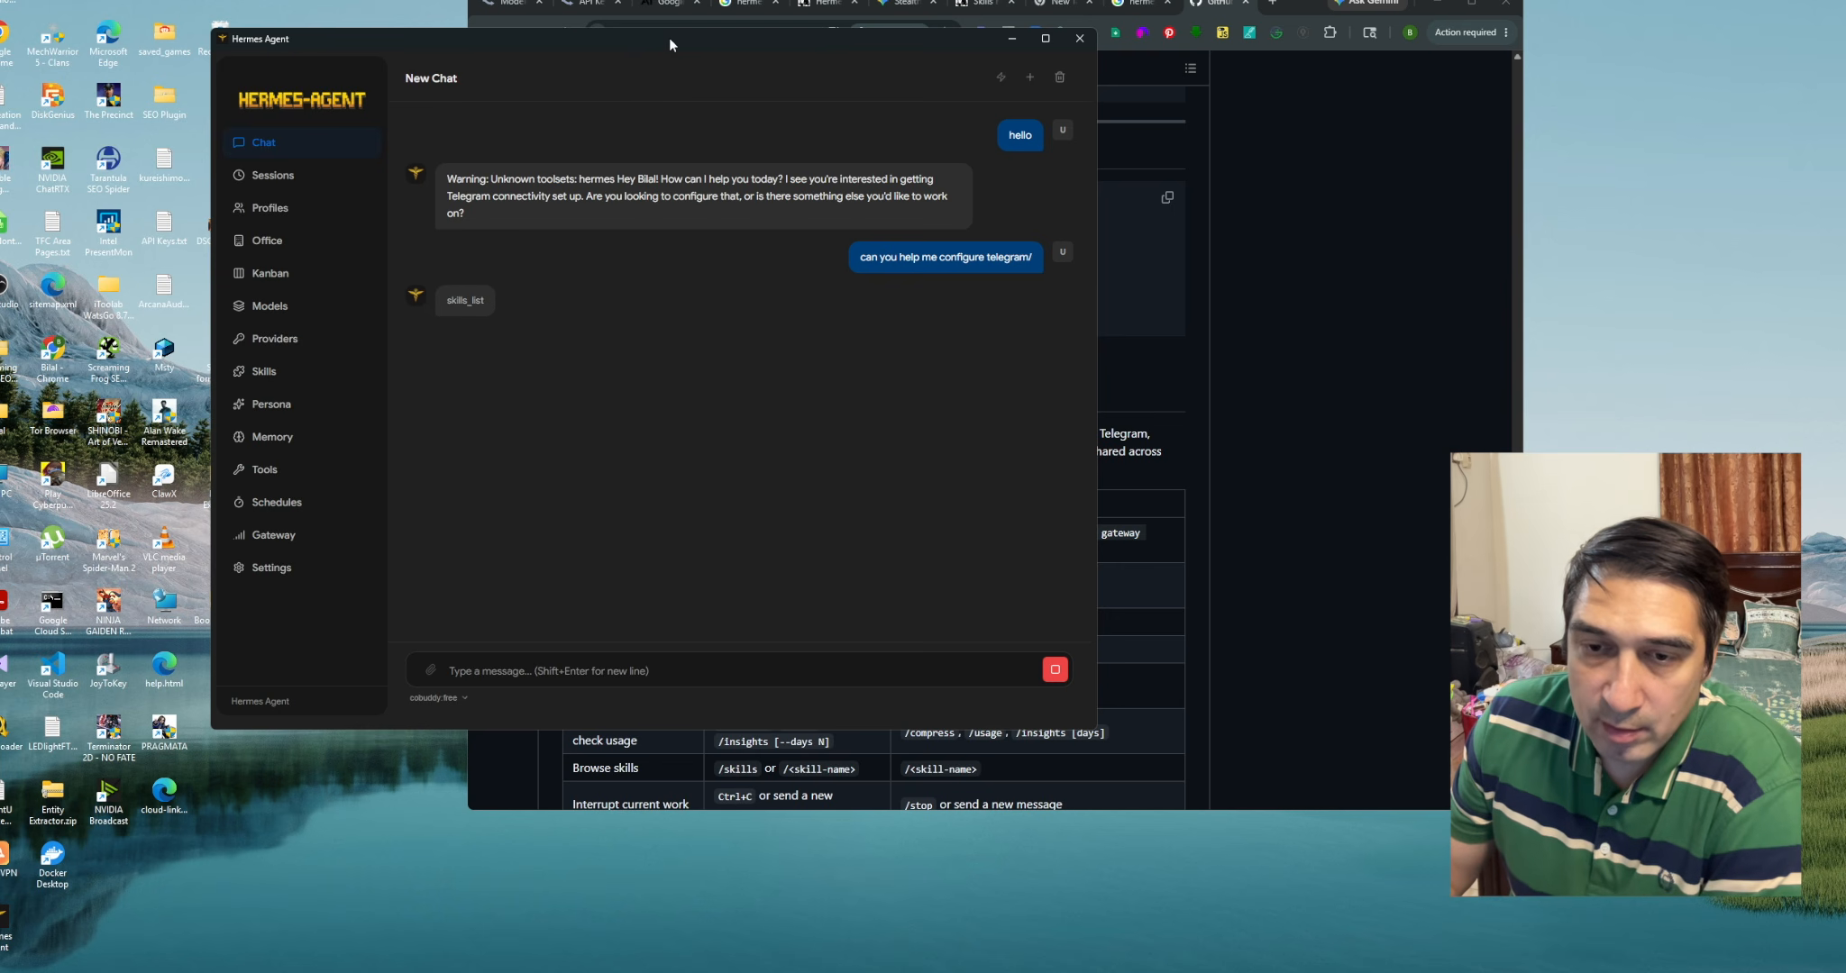
Switch to the browser with the NousResearch/hermes-agent GitHub page, widen its window and locate the README's Quick Install section
left_click_drag(578, 39, 379, 21)
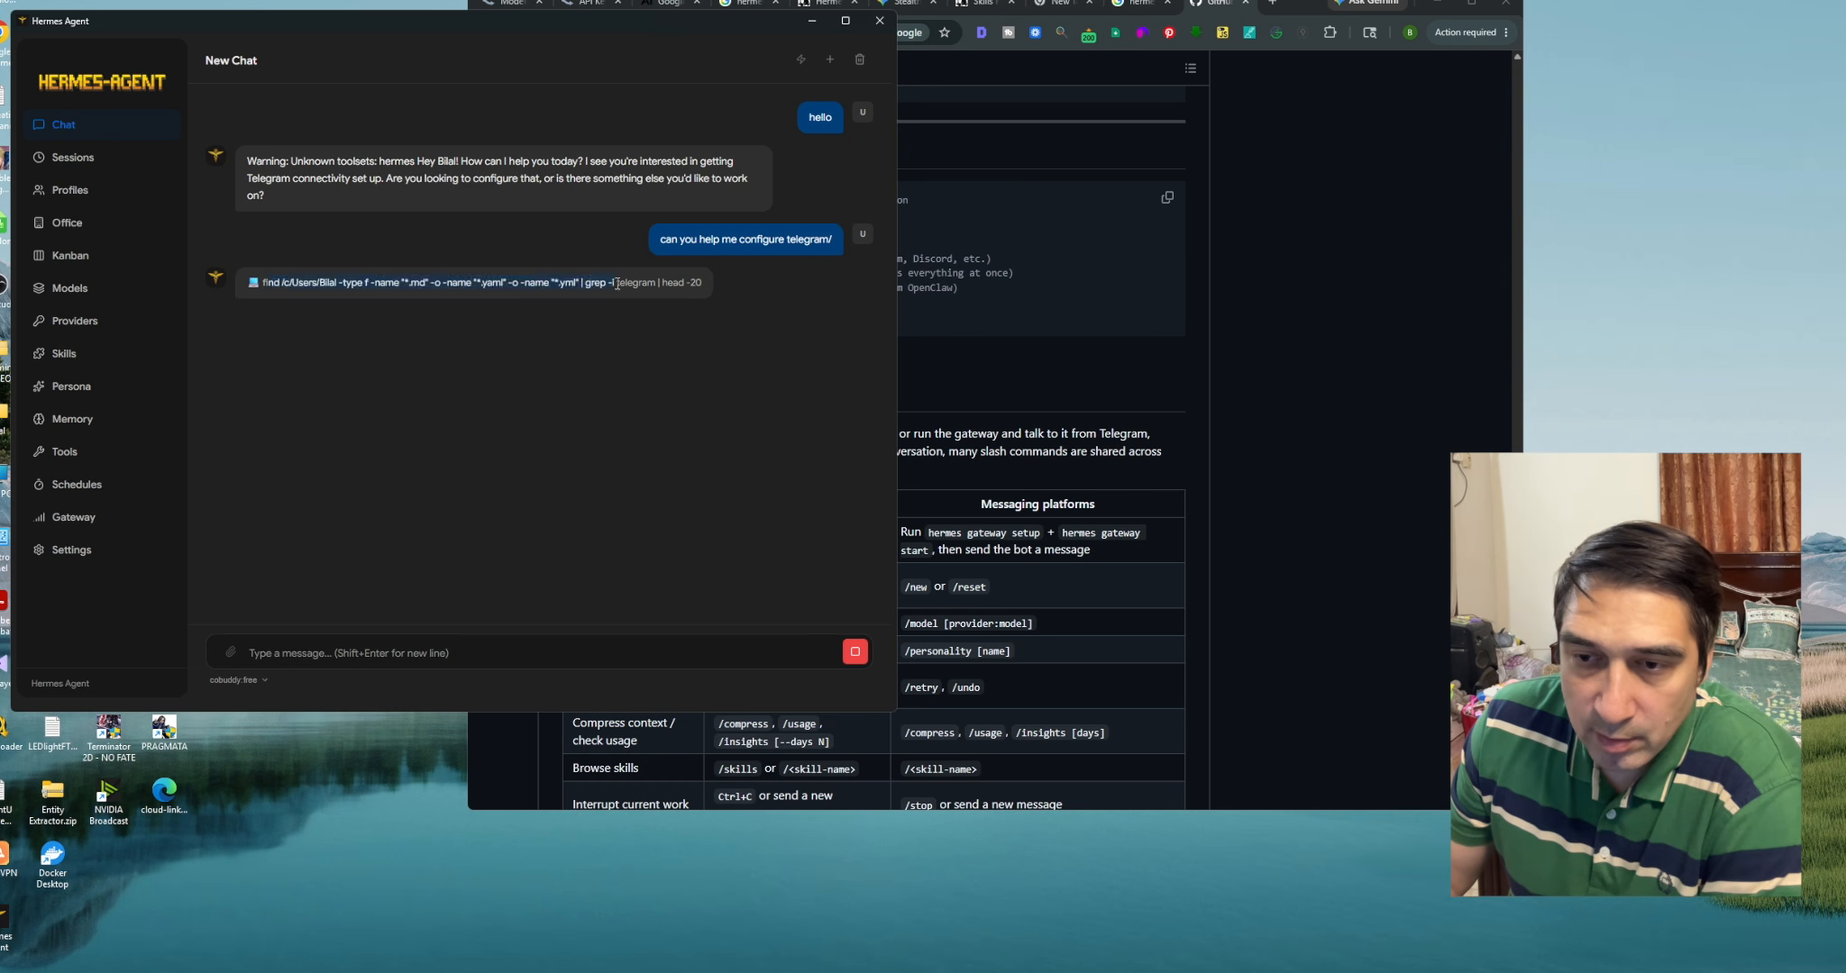
left_click(1194, 264)
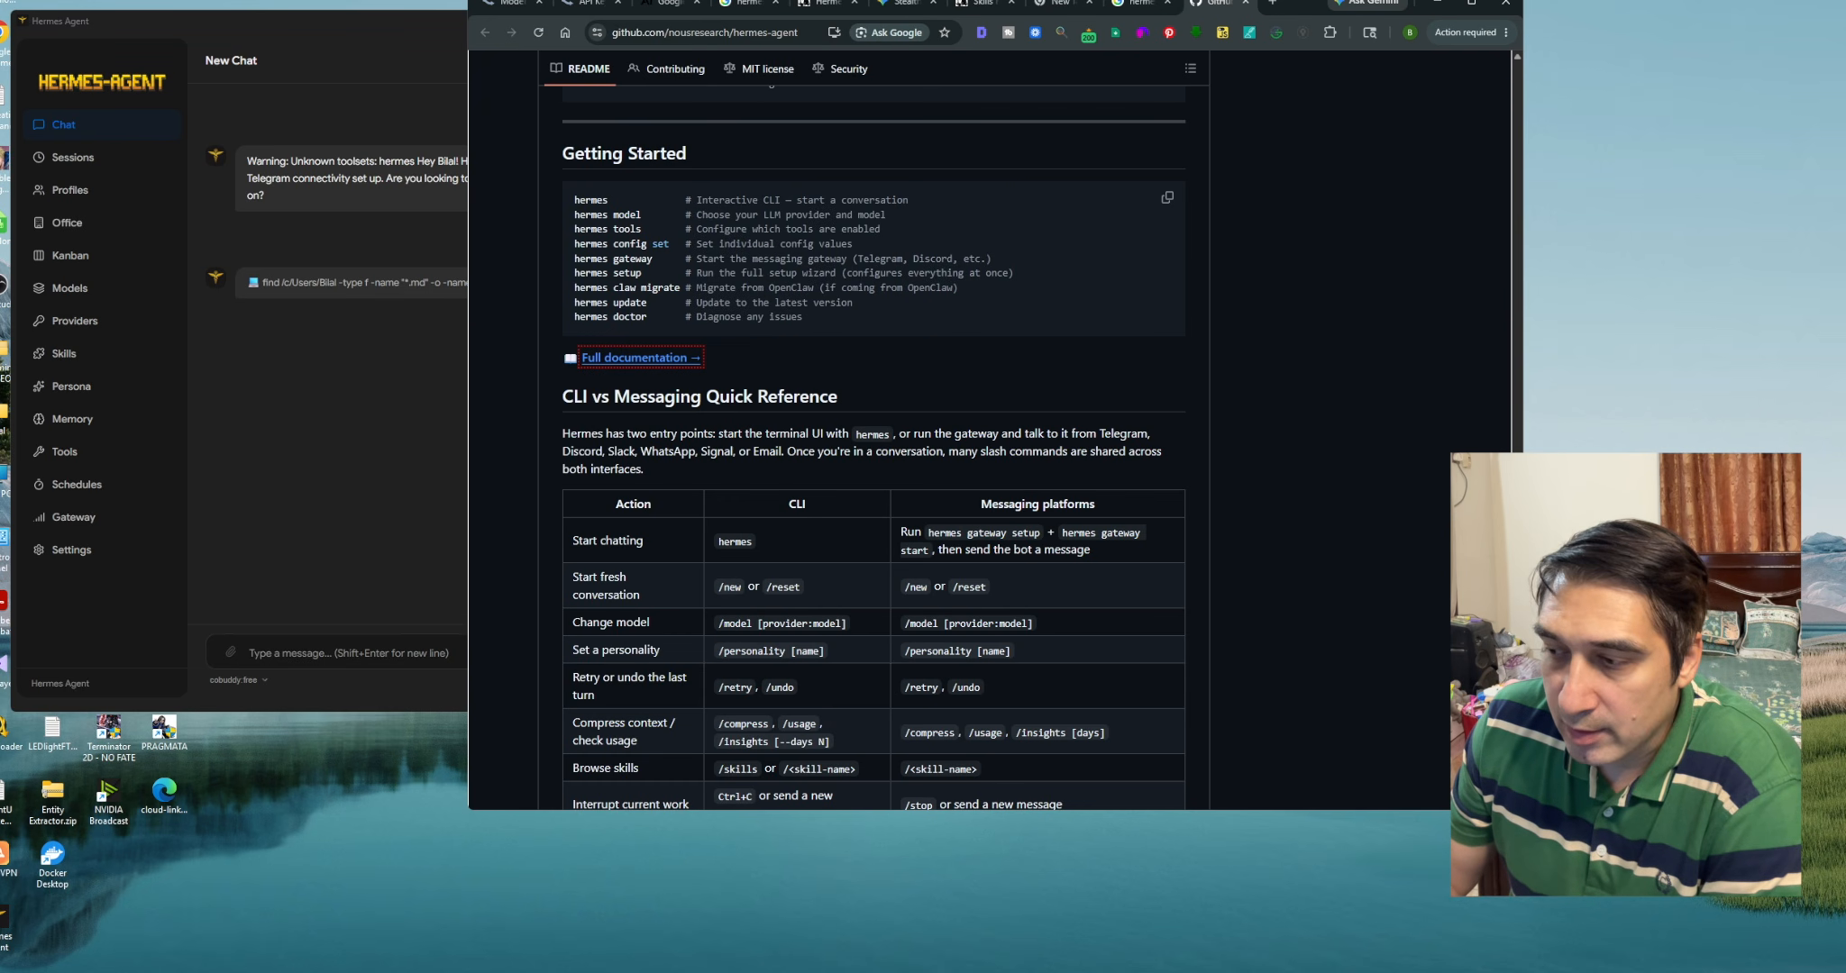
left_click_drag(1524, 468, 1722, 447)
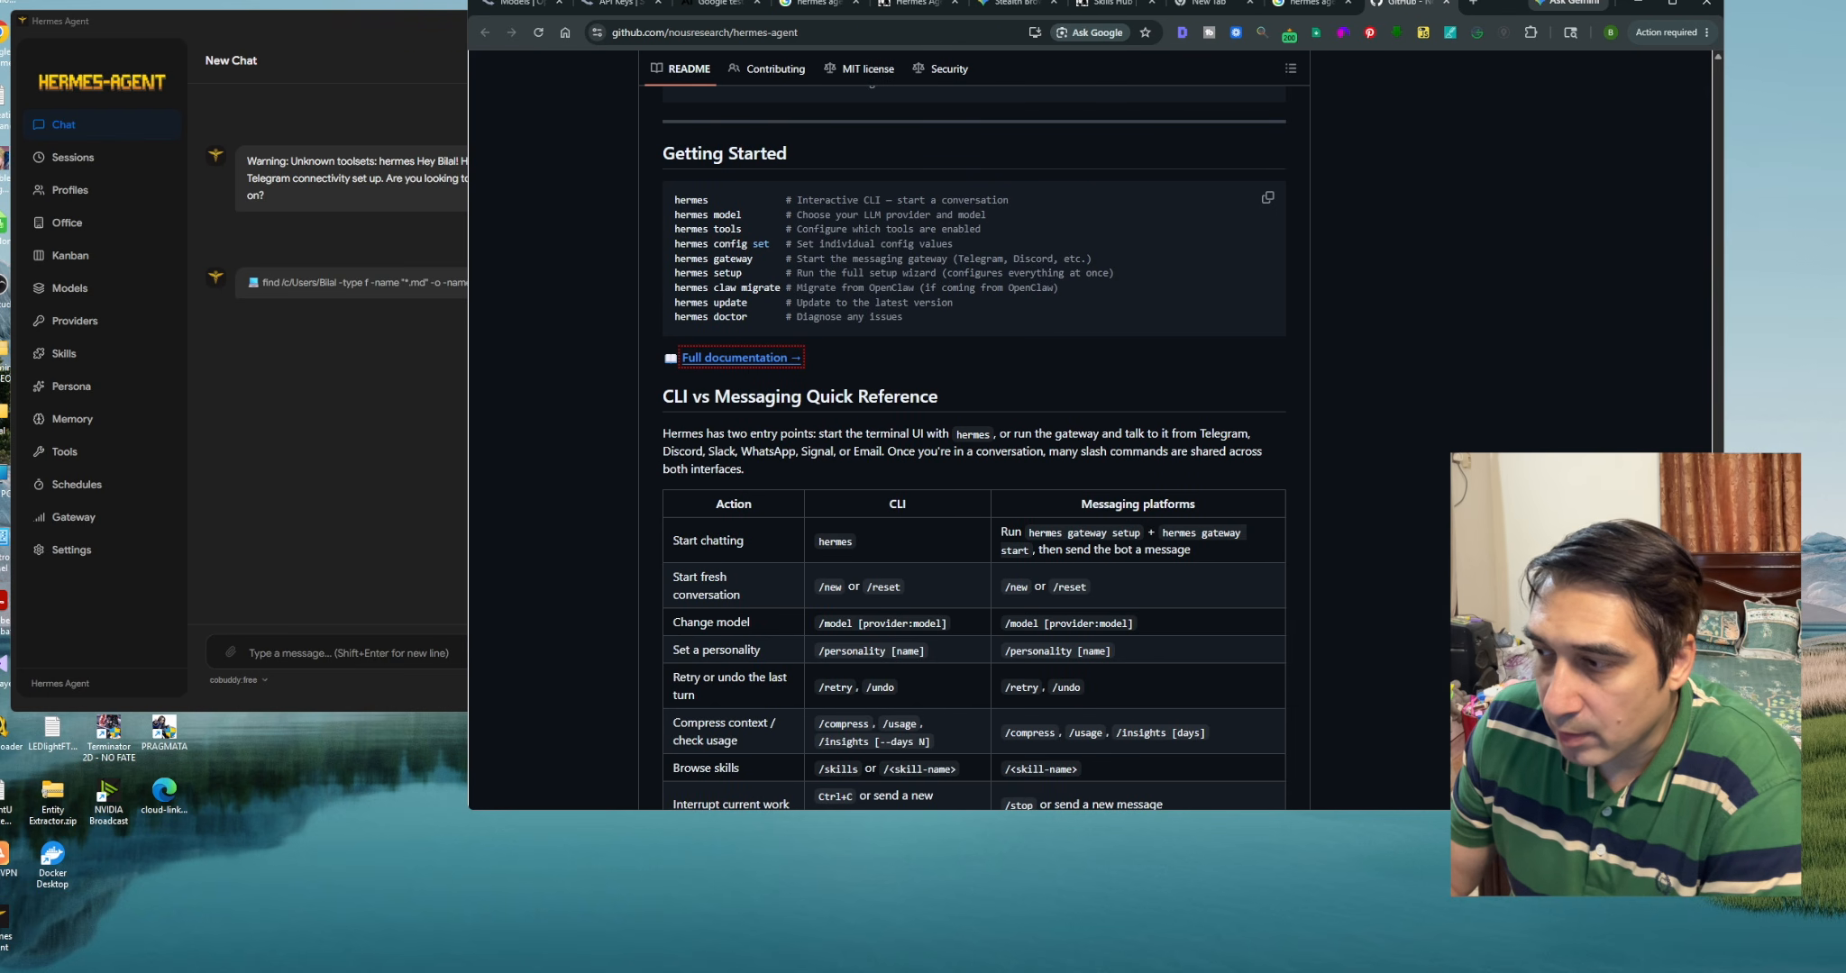
scroll(1699, 349, "up", 20)
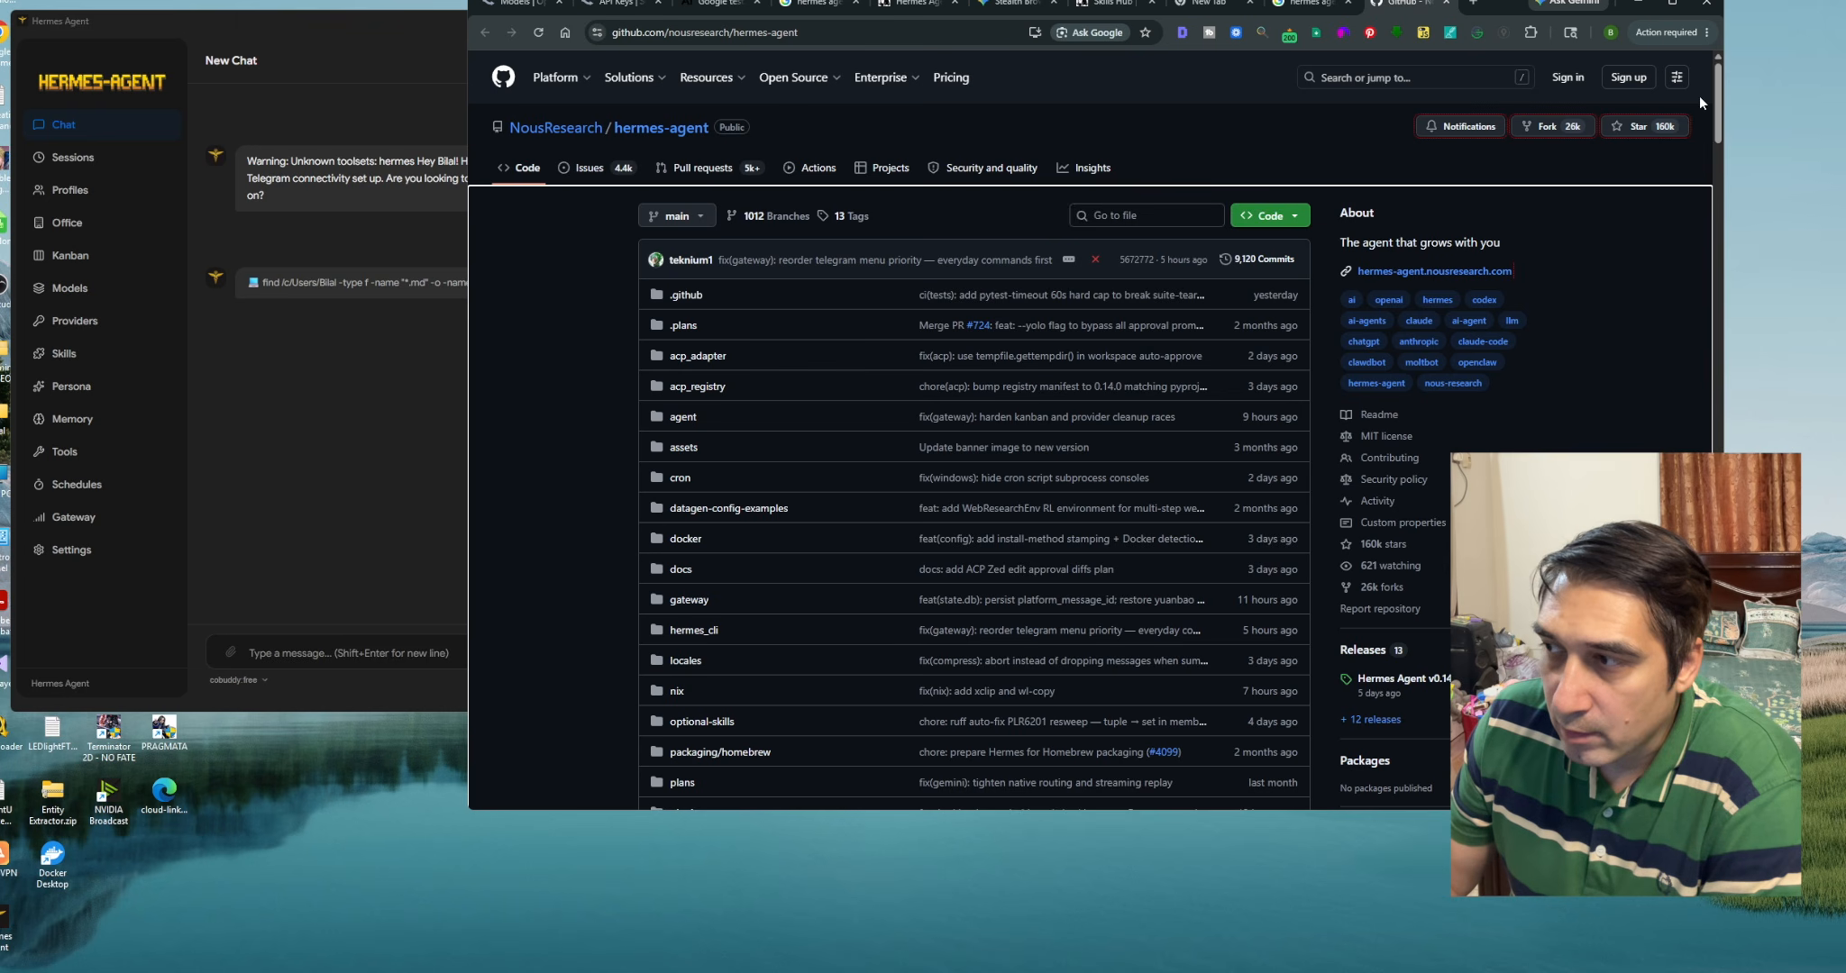
left_click_drag(1717, 96, 1712, 390)
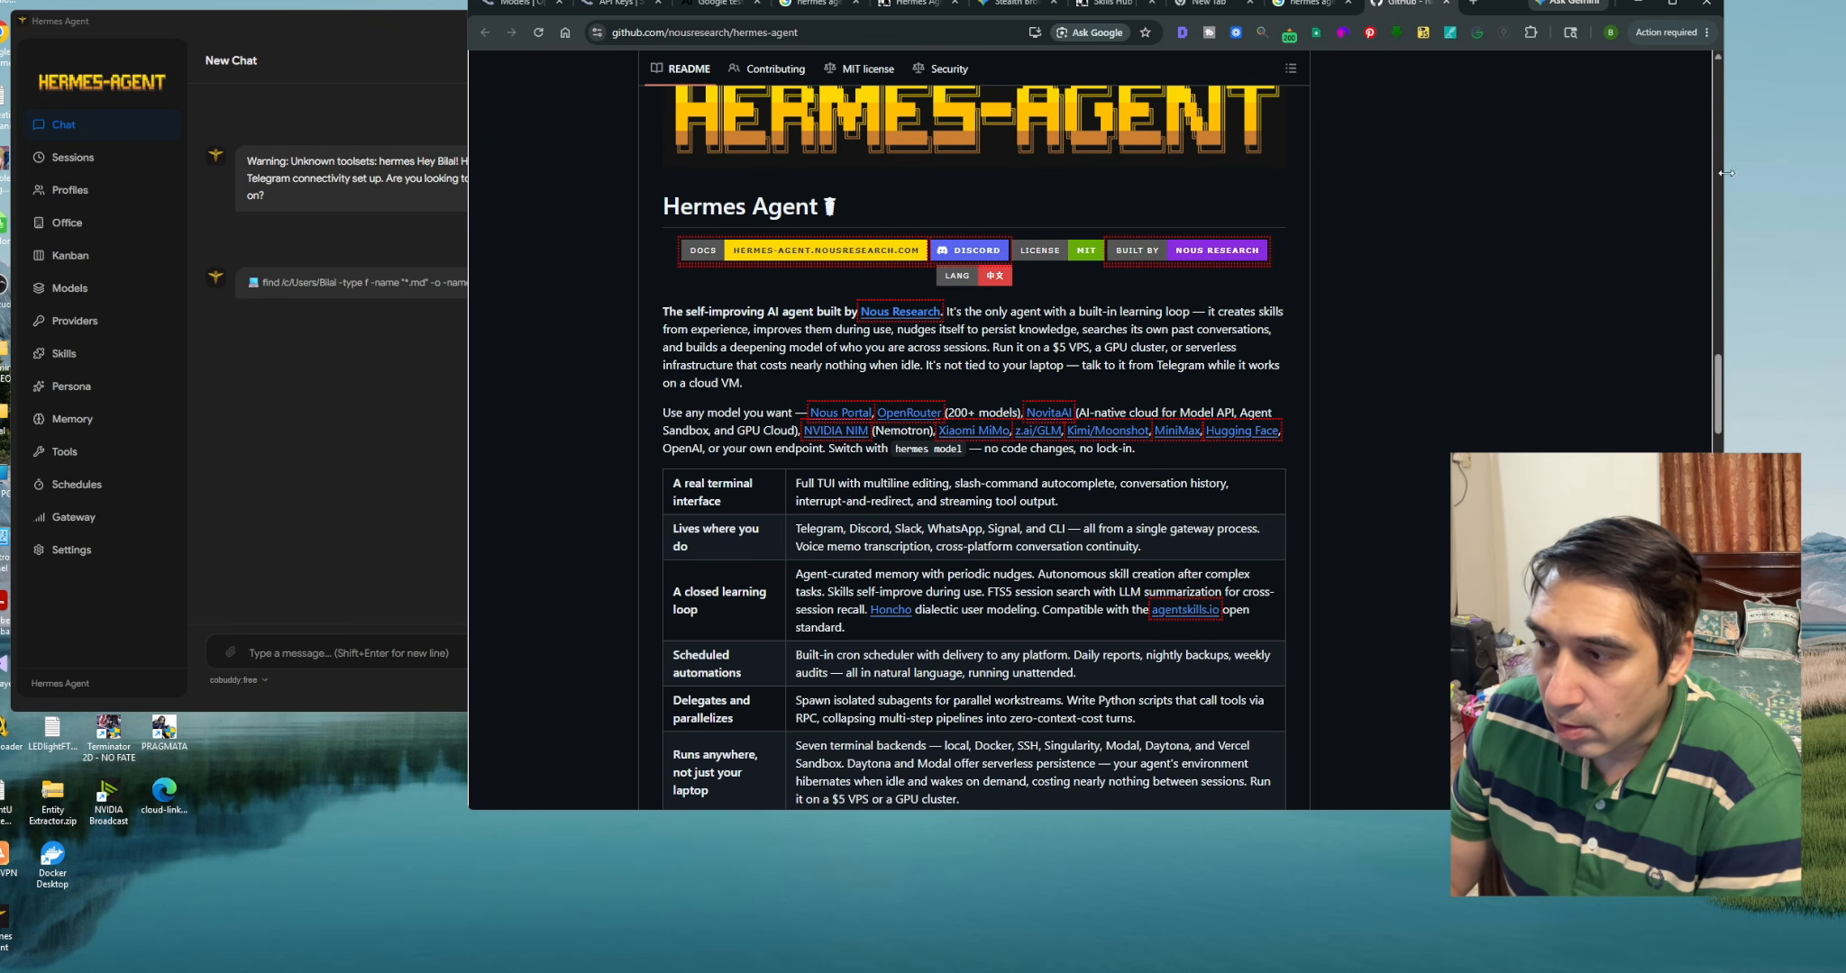
left_click_drag(1721, 375, 1722, 446)
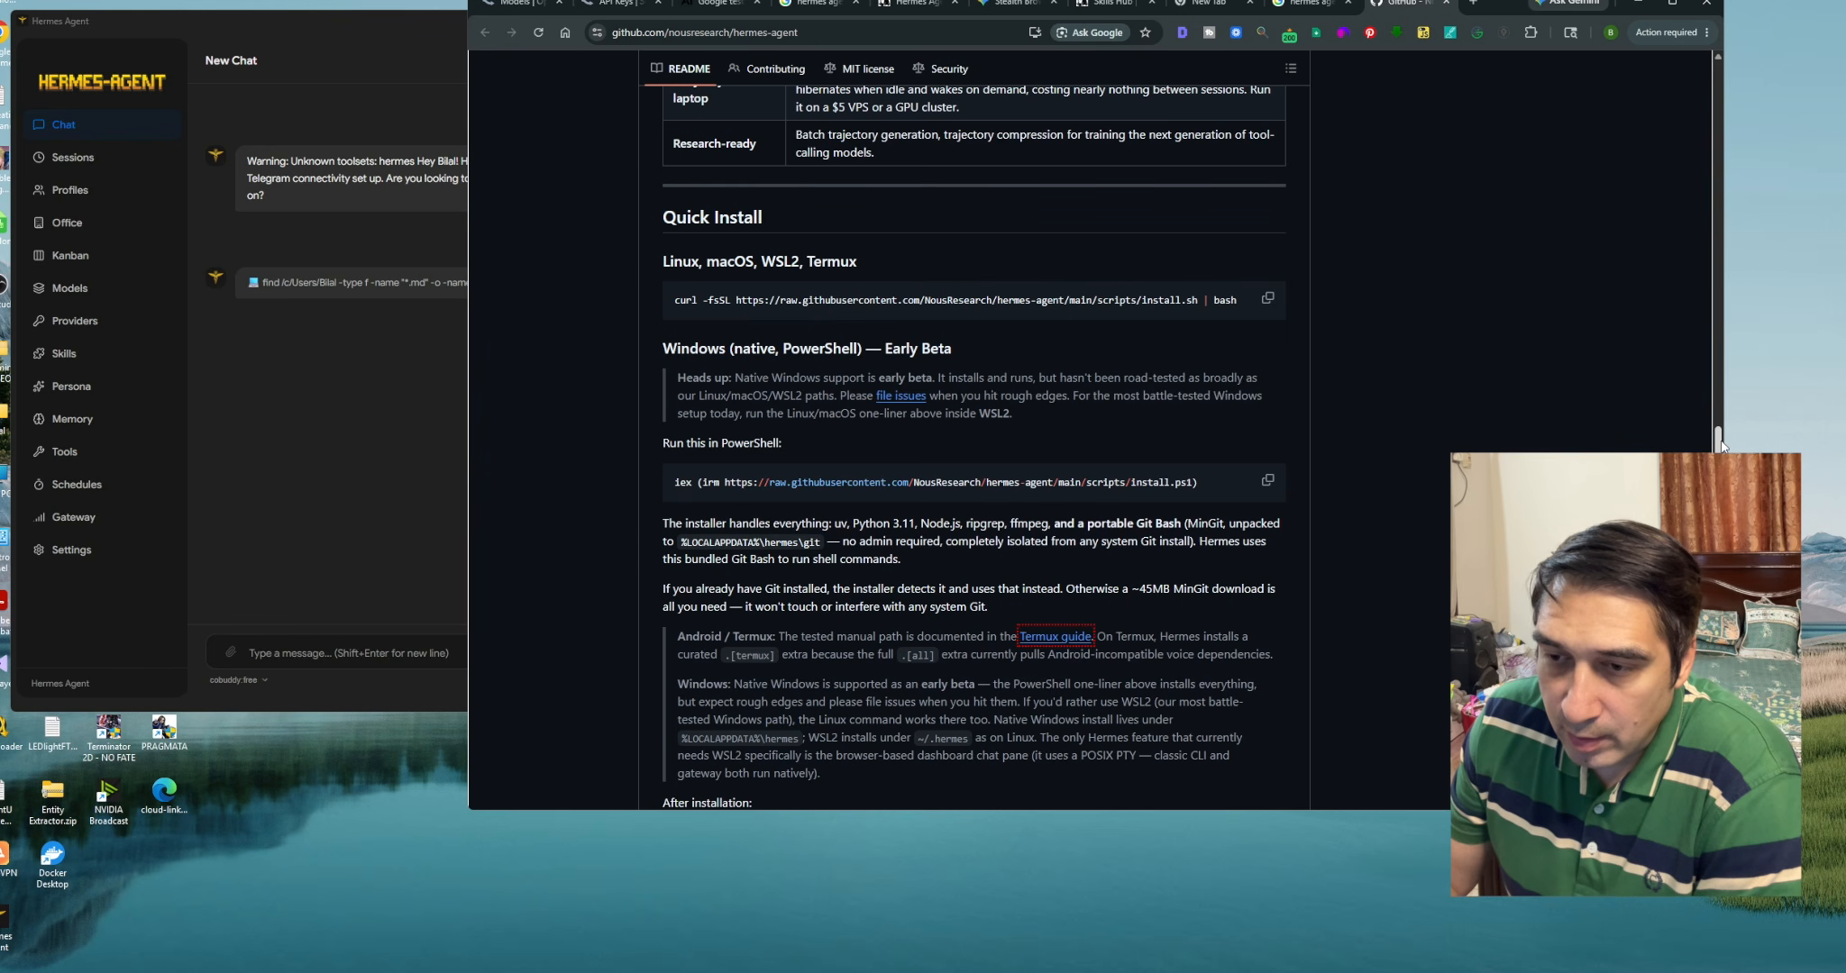
Read the Quick Install headings for Linux/macOS/WSL2 and native Windows PowerShell, including the early-beta note on Windows support
left_click_drag(661, 349, 1017, 357)
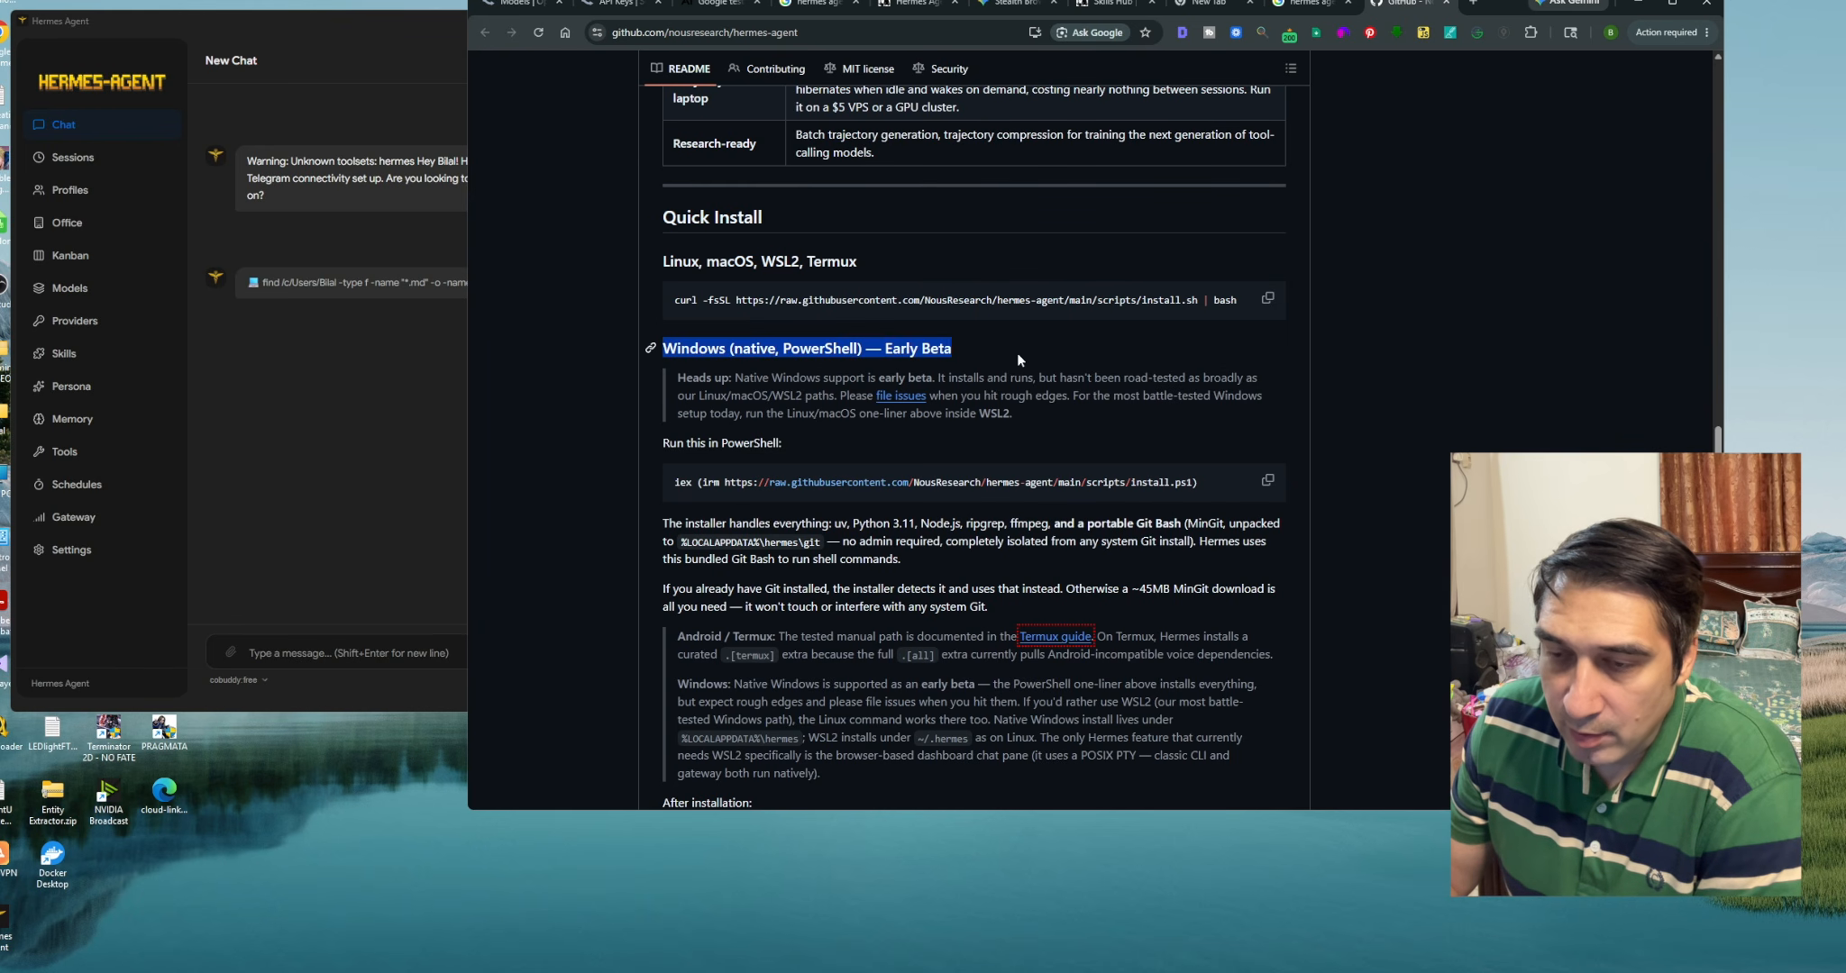
left_click(1018, 355)
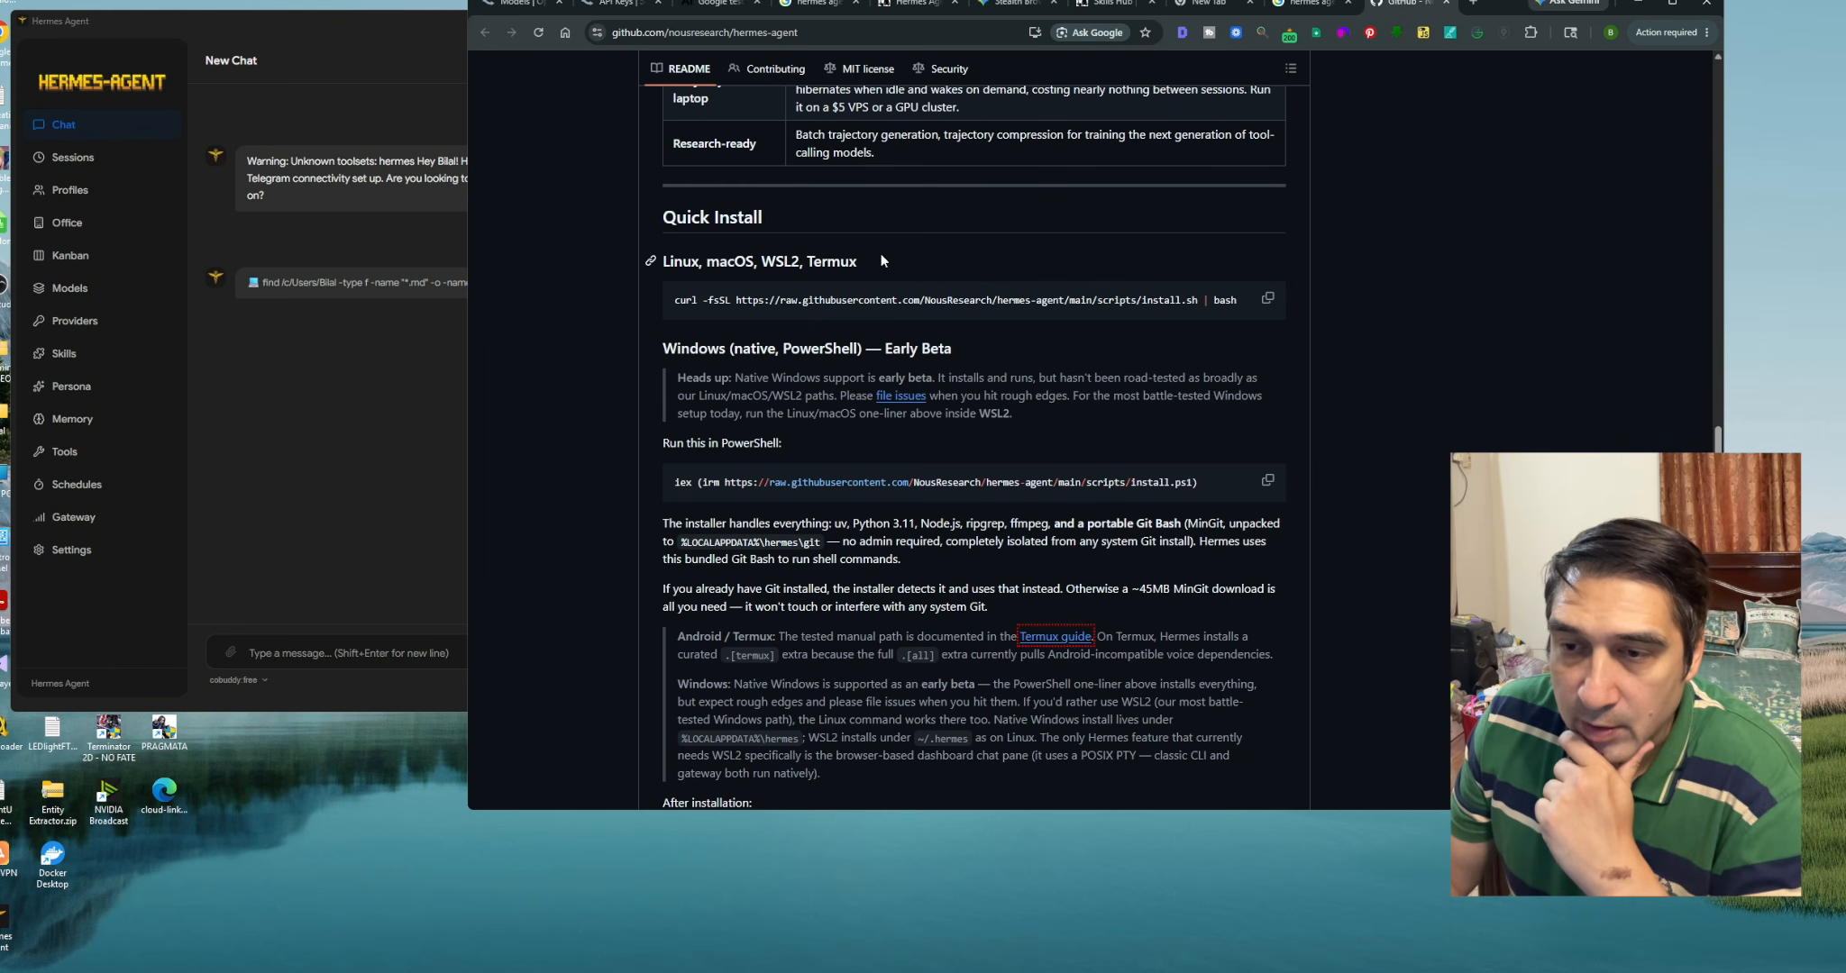
mouse_move(881, 261)
left_mouse_down()
mouse_move(663, 259)
mouse_move(877, 253)
left_mouse_up()
left_click(662, 259)
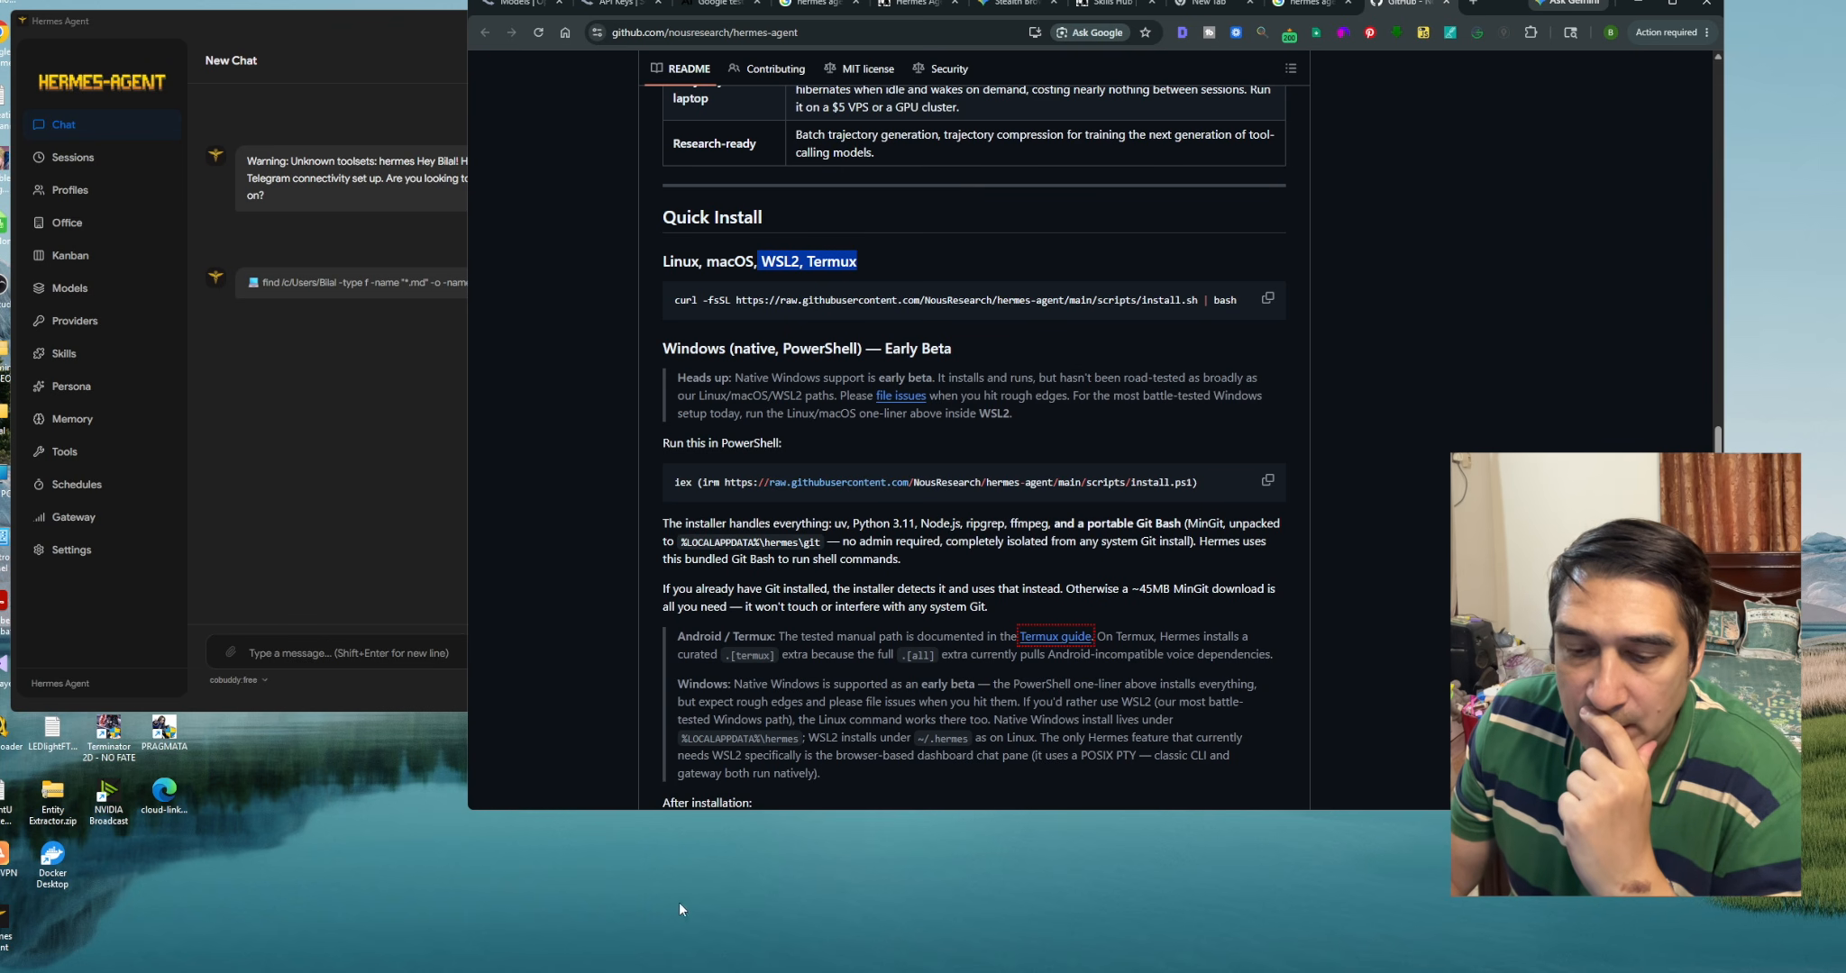
key("super")
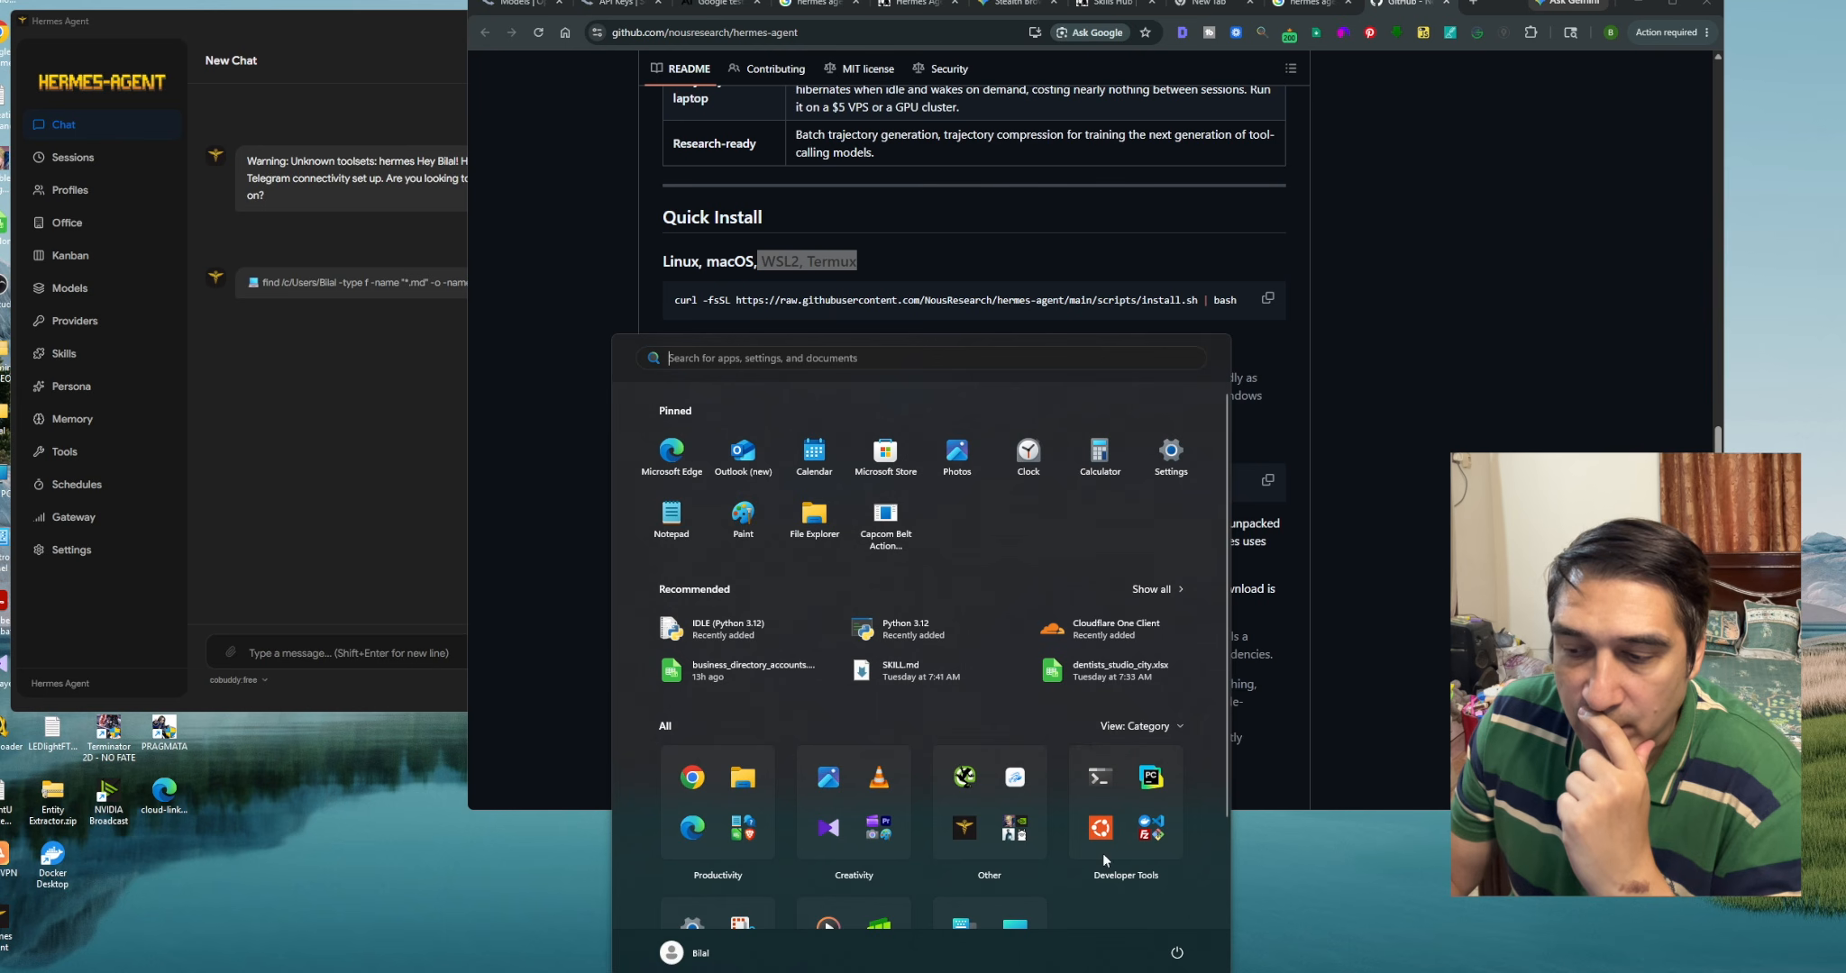
left_click(1350, 362)
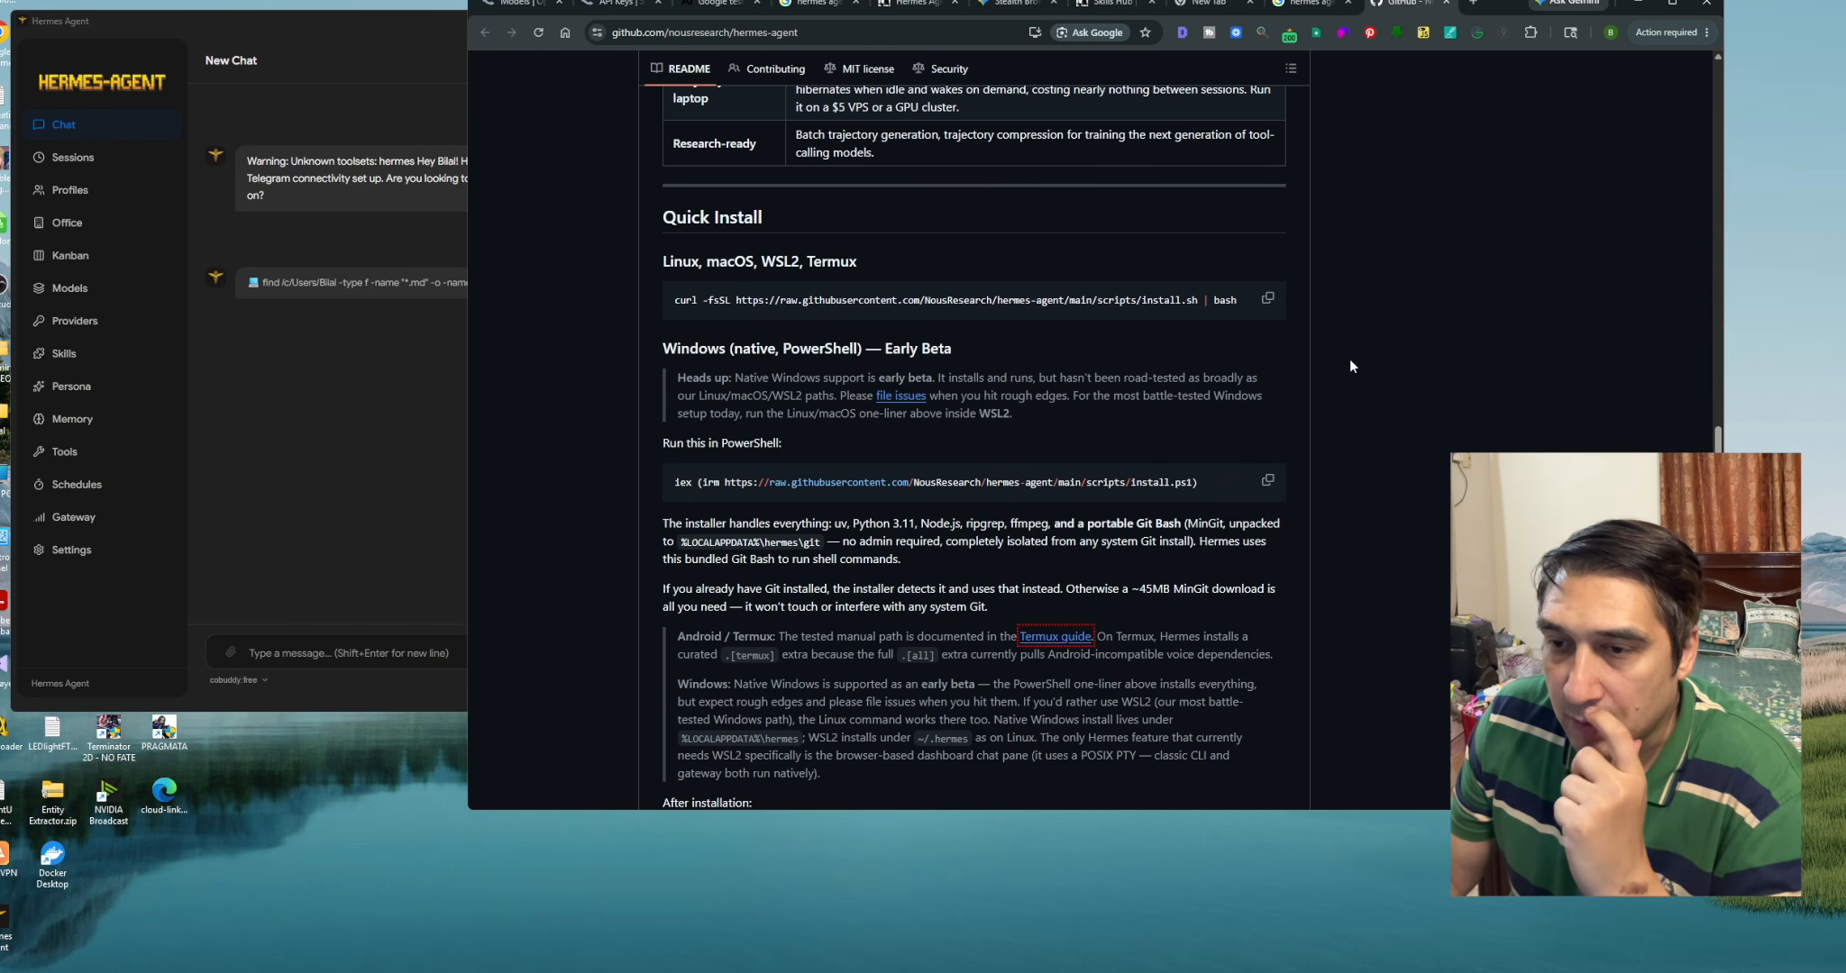
left_click_drag(664, 349, 975, 343)
left_click(978, 348)
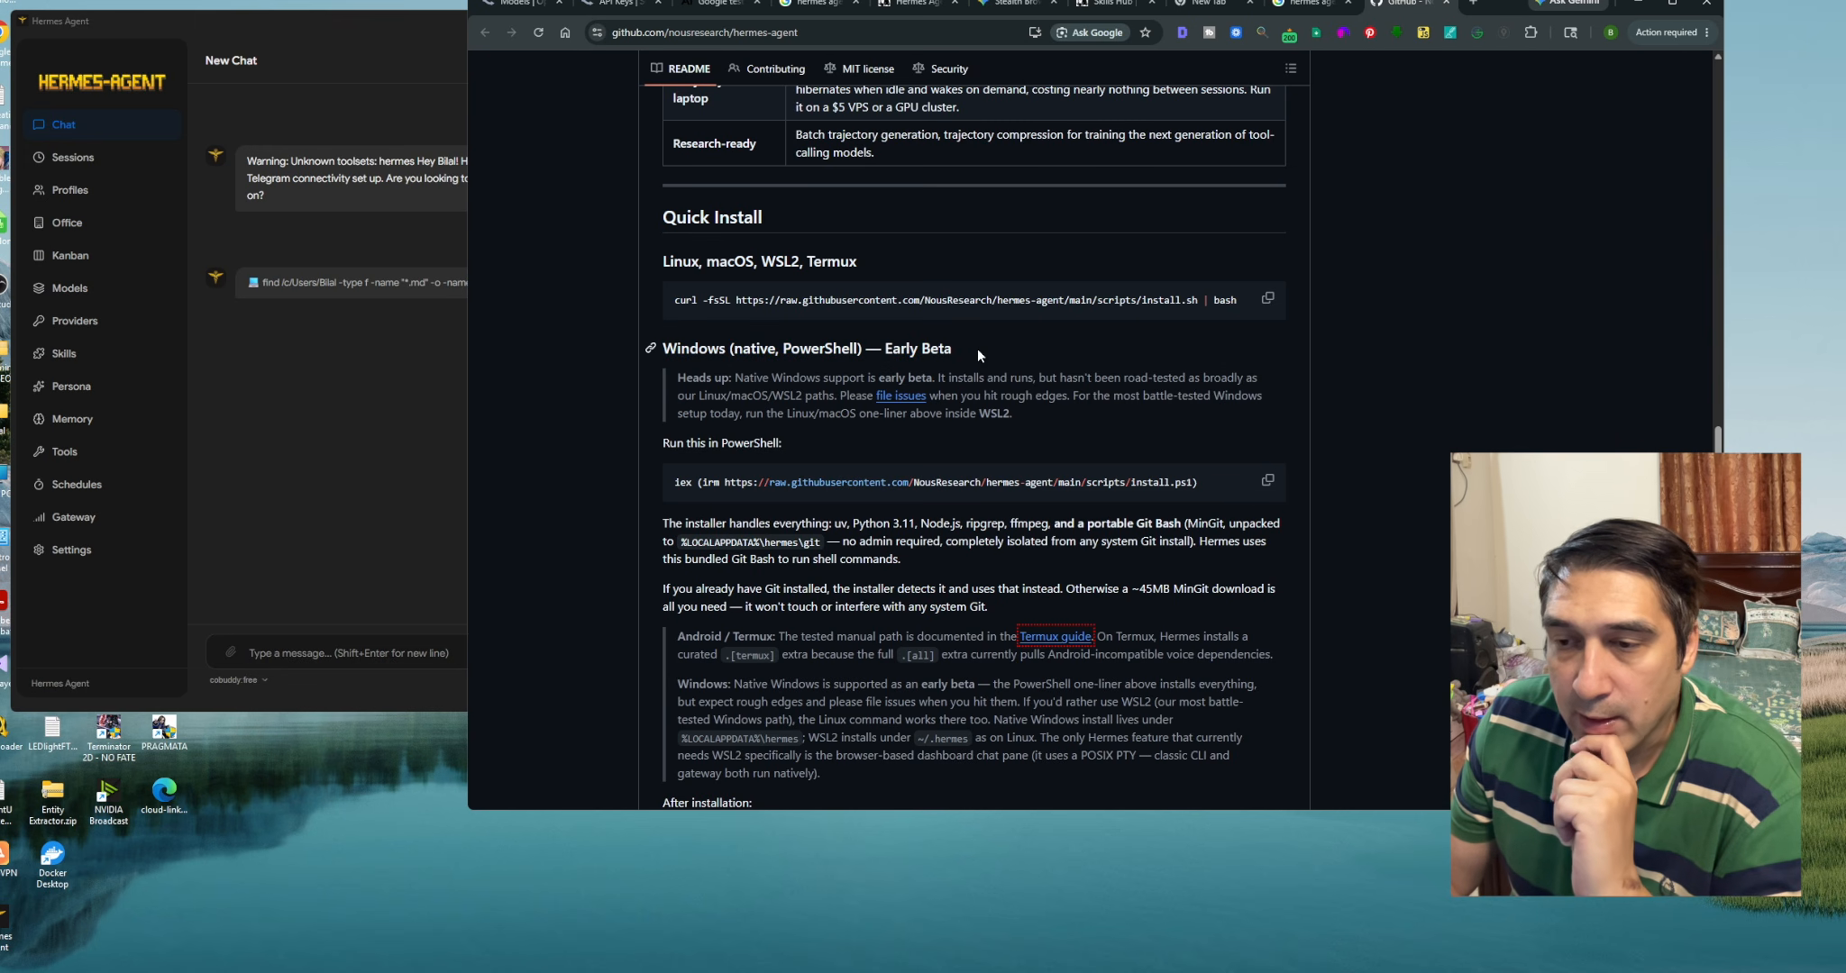
left_click_drag(740, 378, 1125, 411)
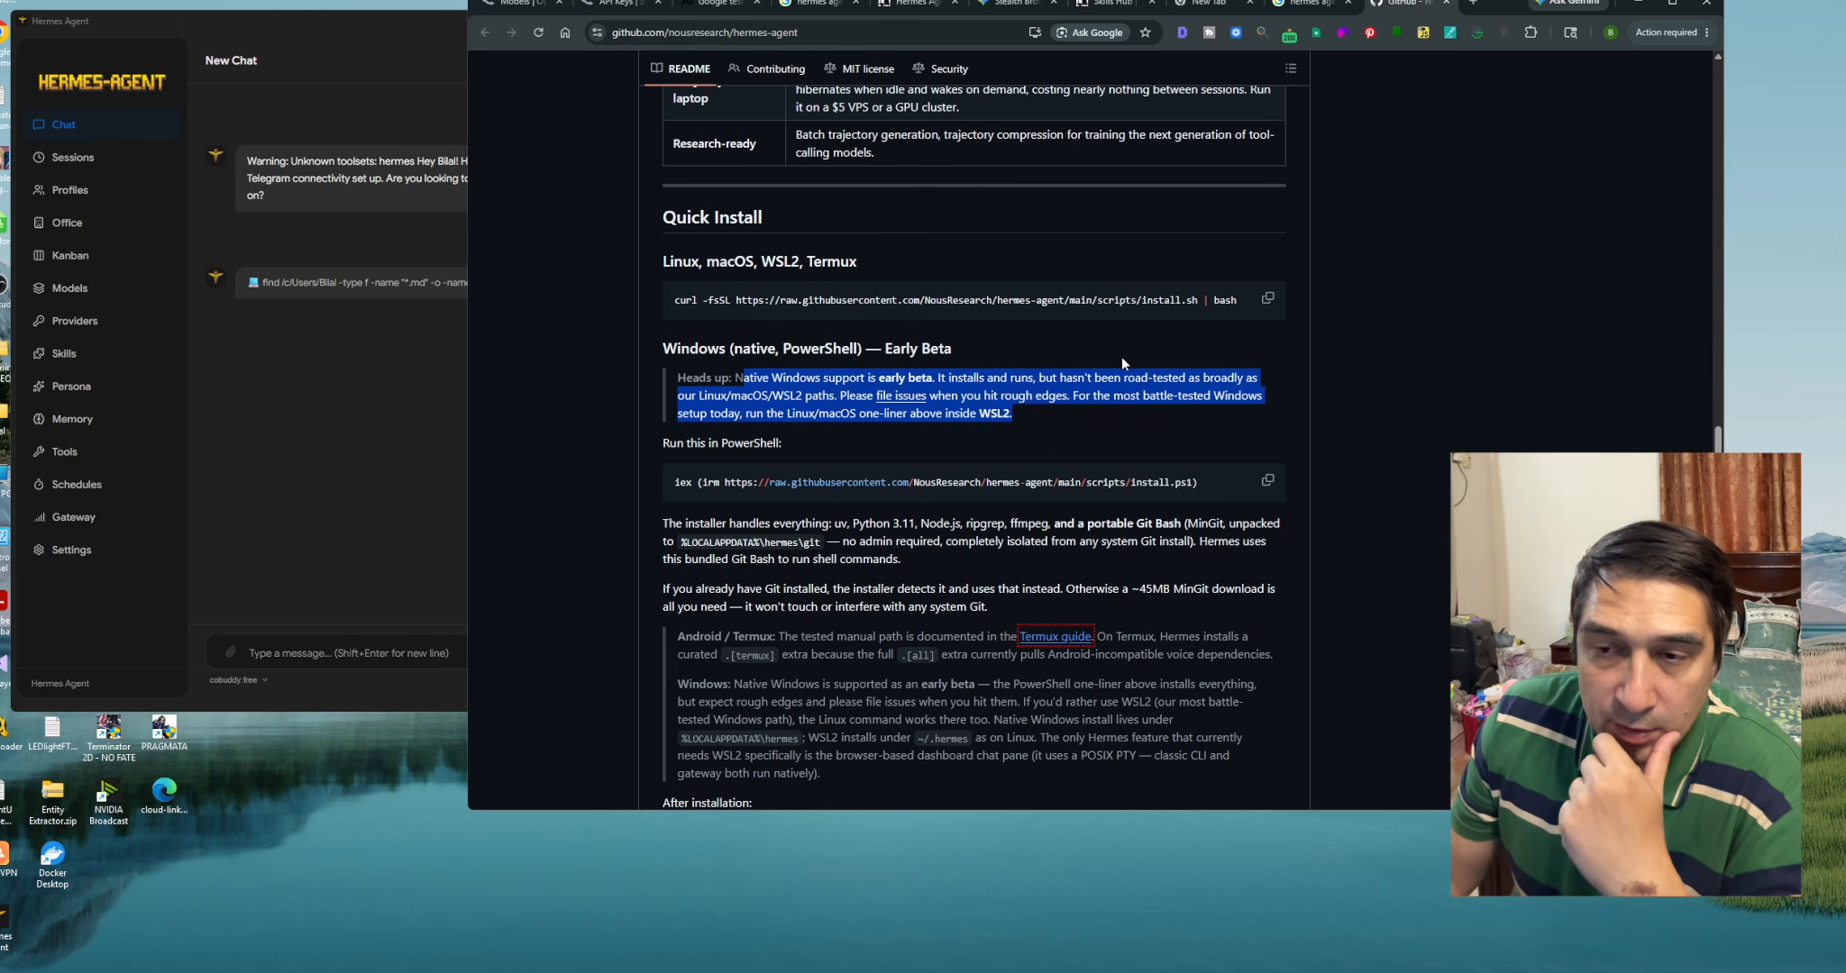
left_click(1022, 435)
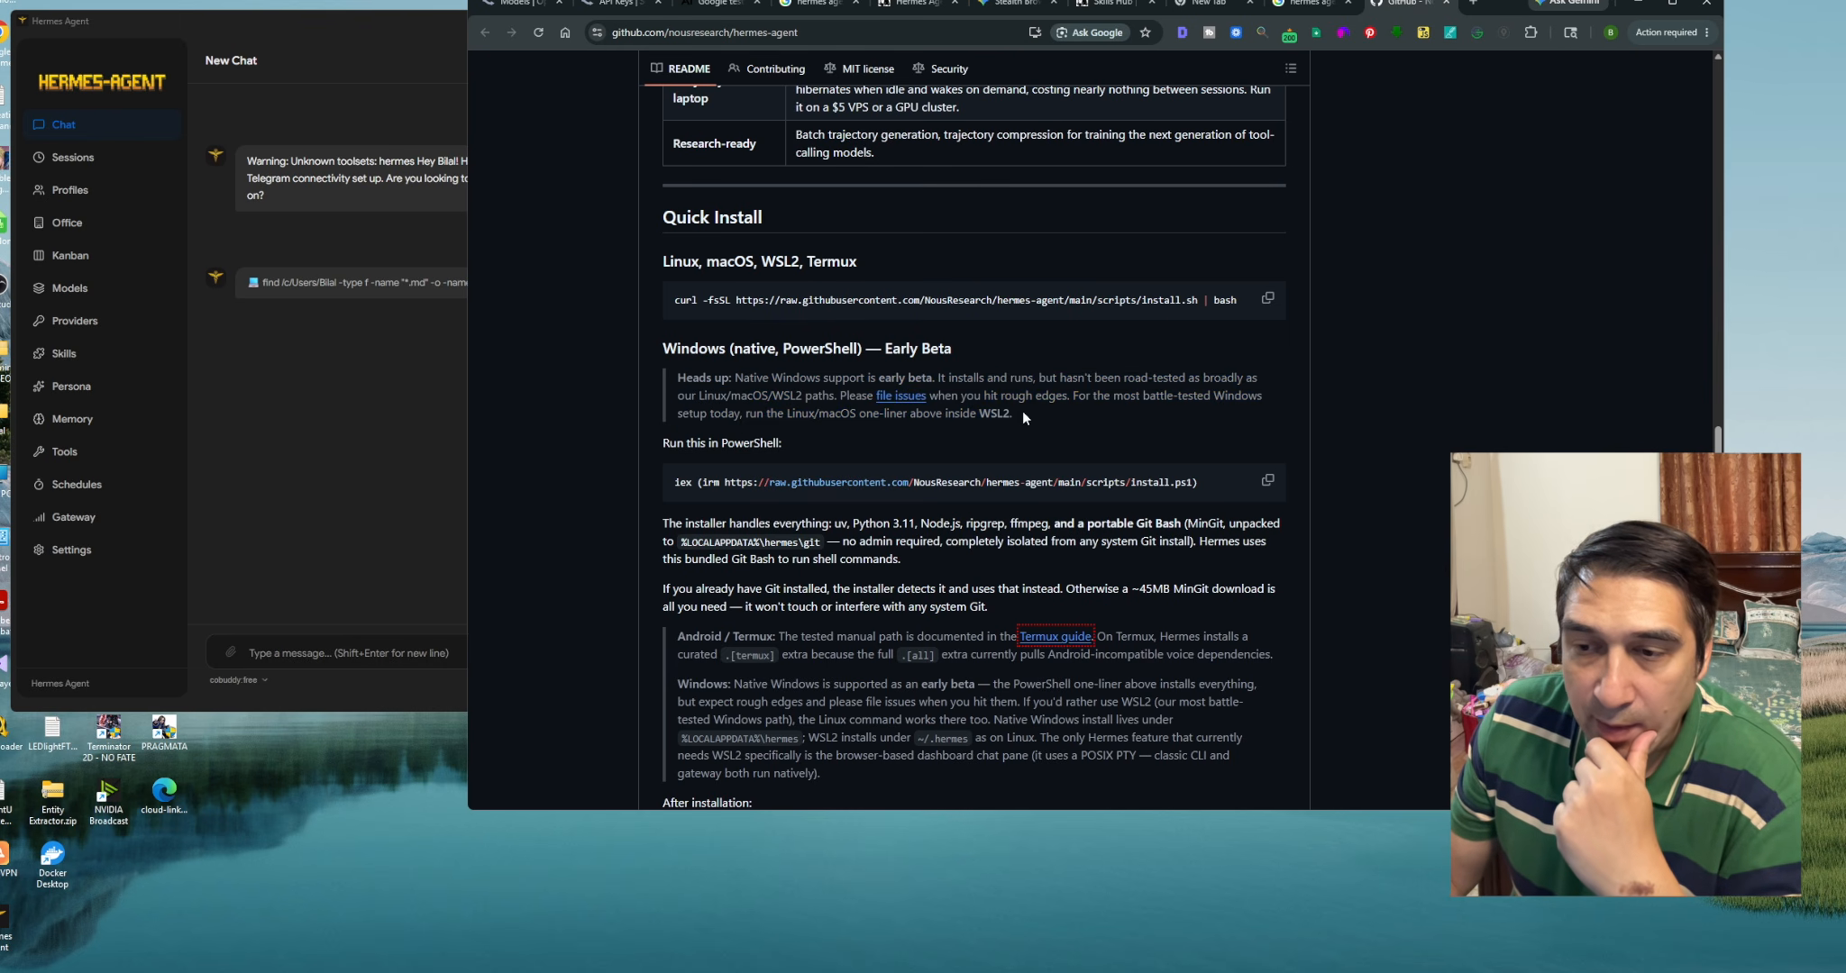
left_click_drag(1022, 411, 732, 378)
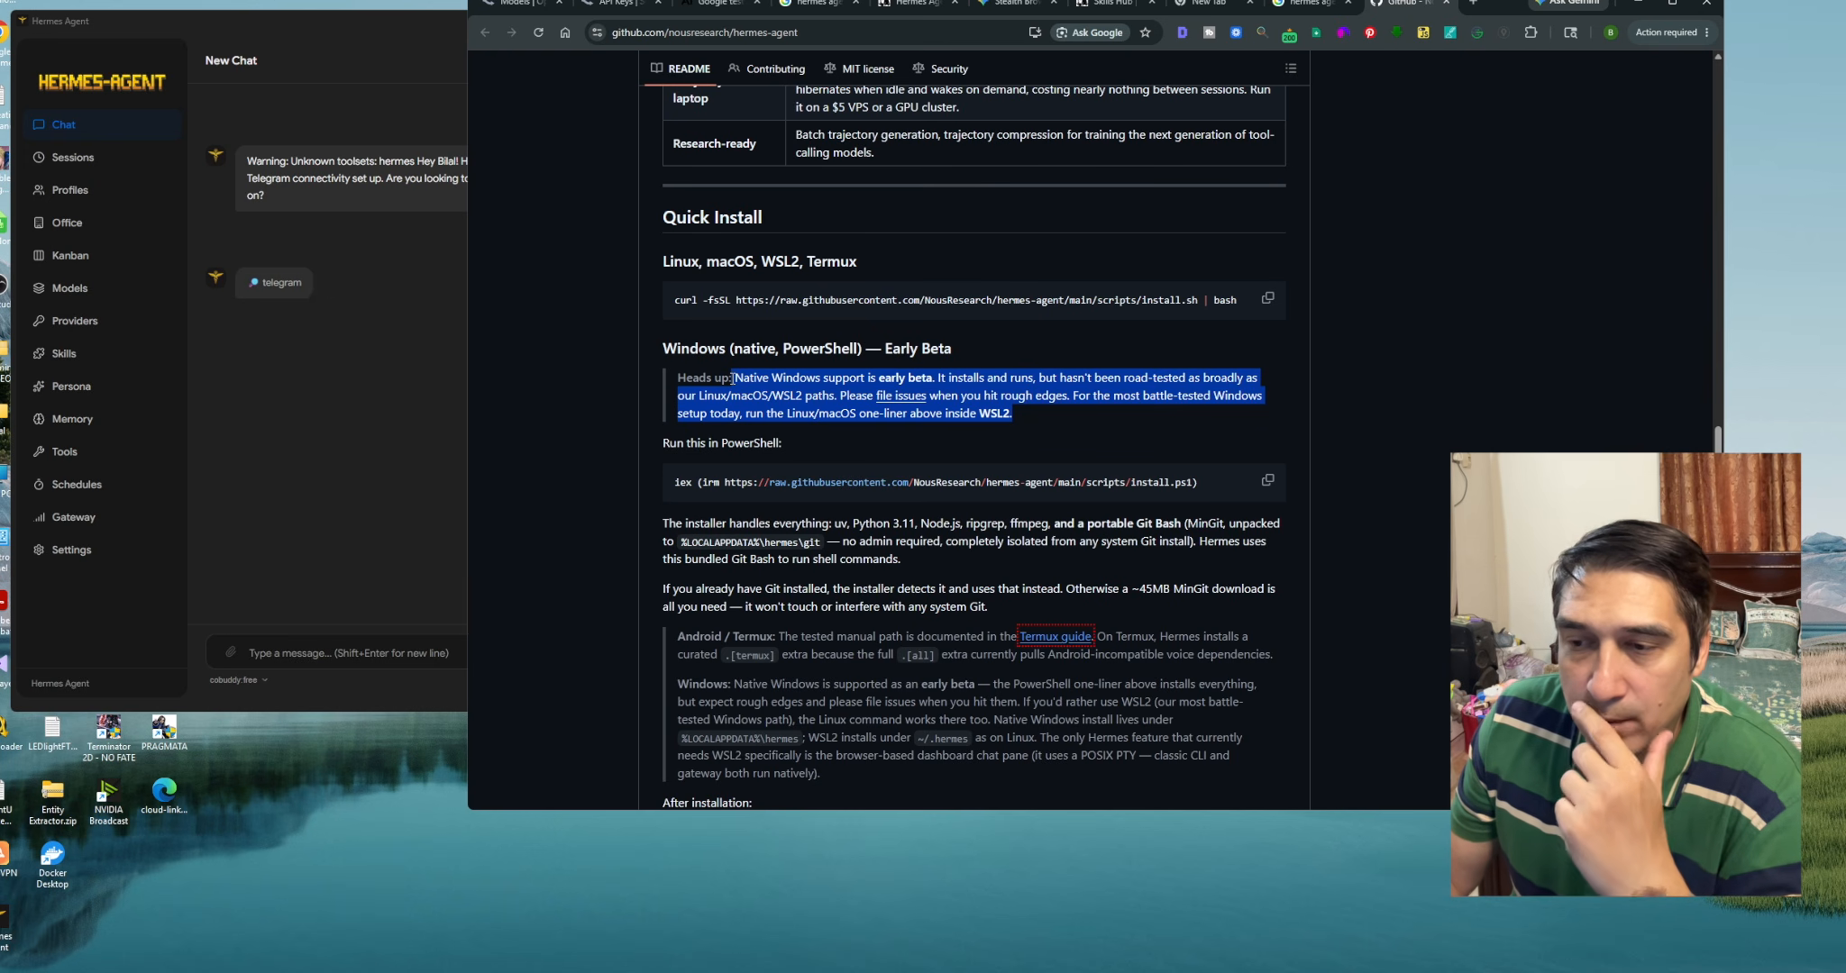
left_click(738, 386)
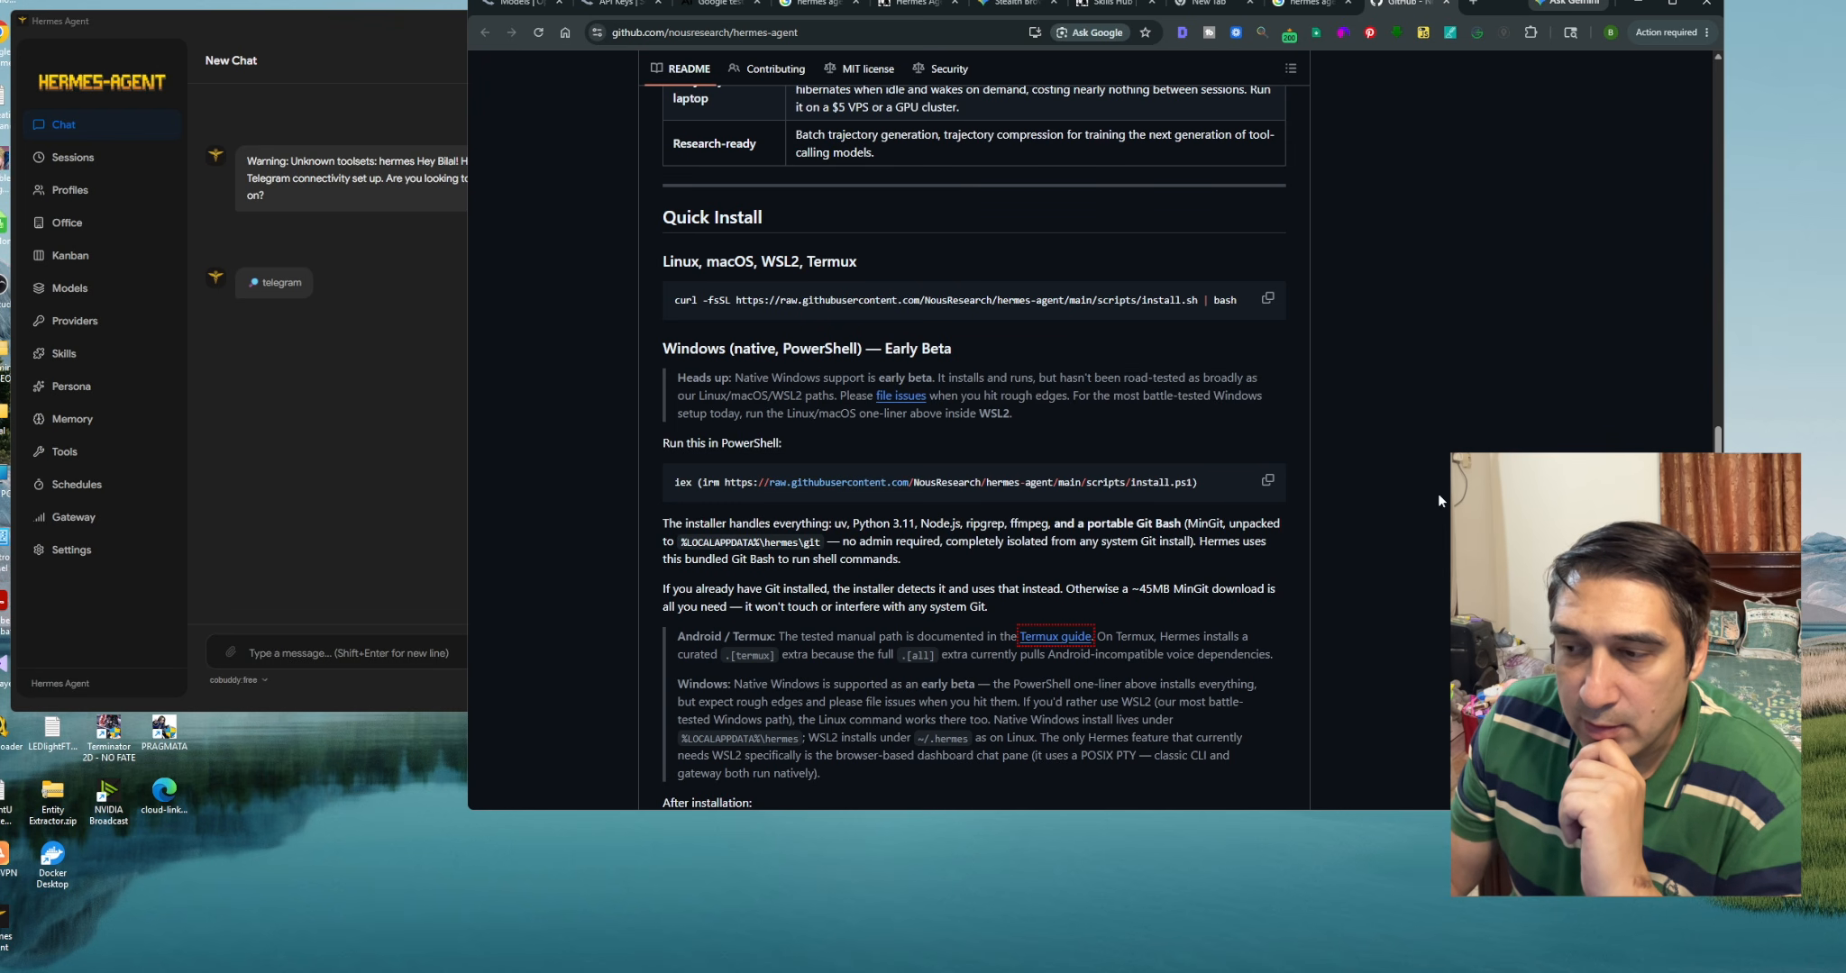
Copy the README's Windows install command and run it in a new Windows PowerShell window
left_click(1267, 480)
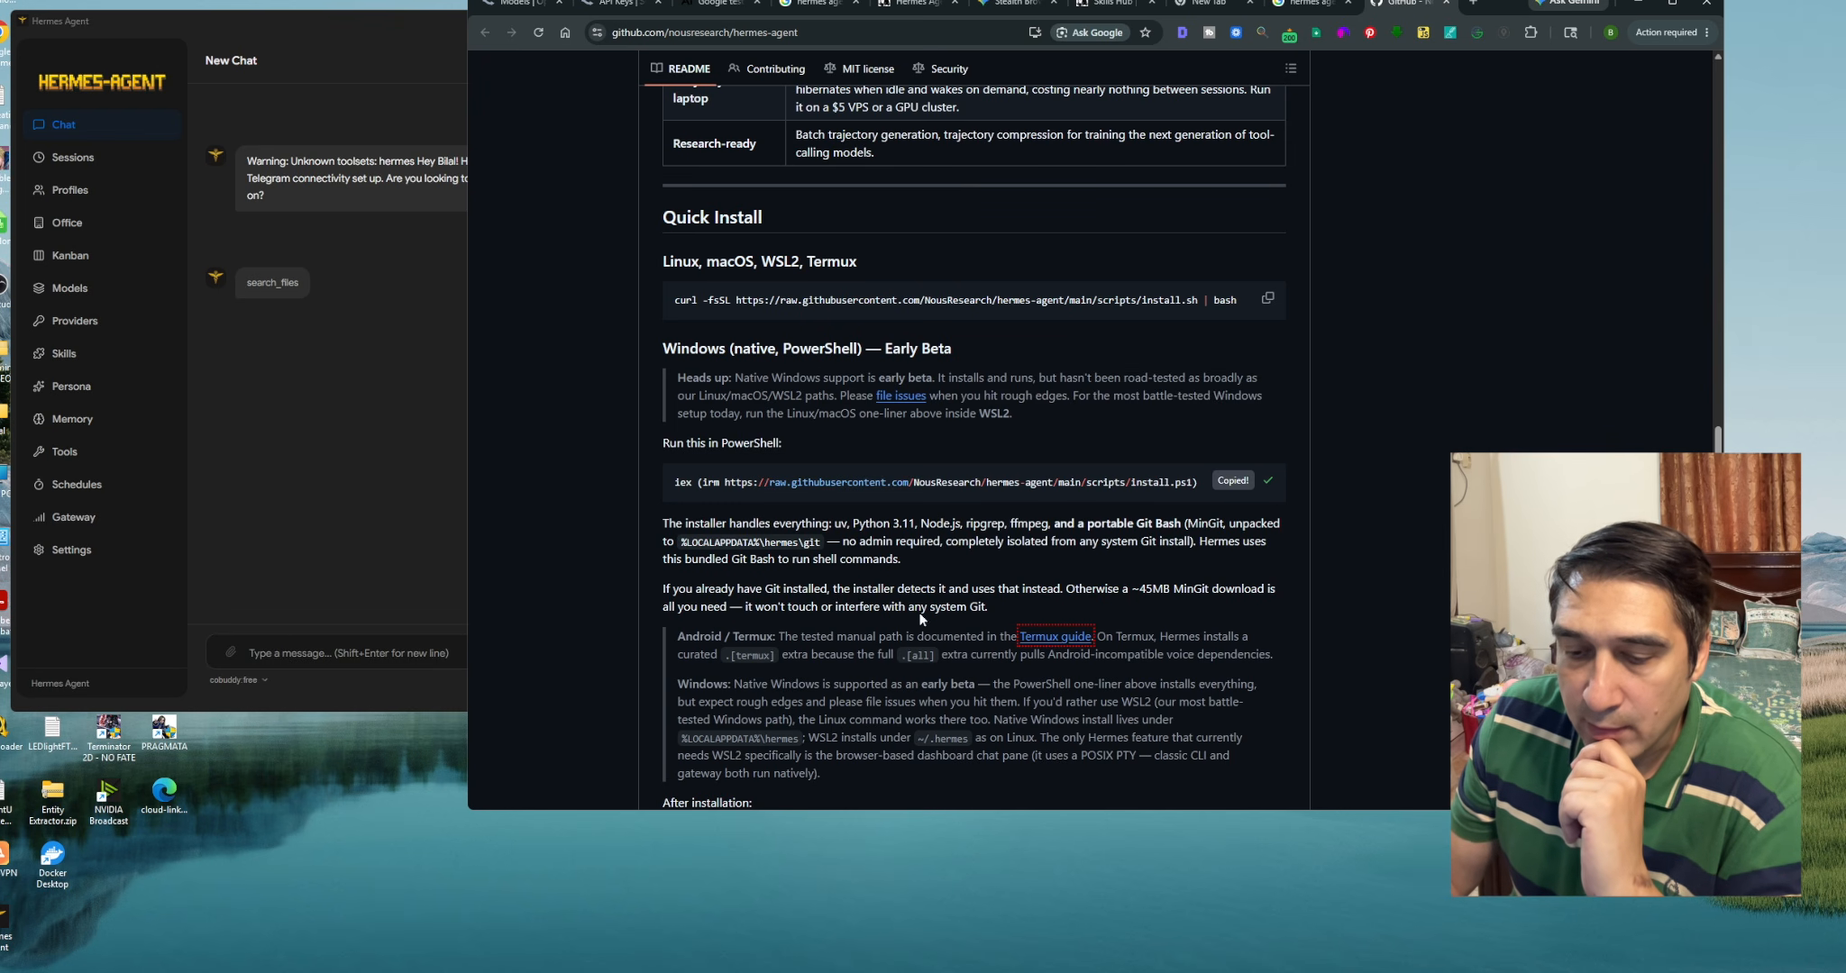
key("super")
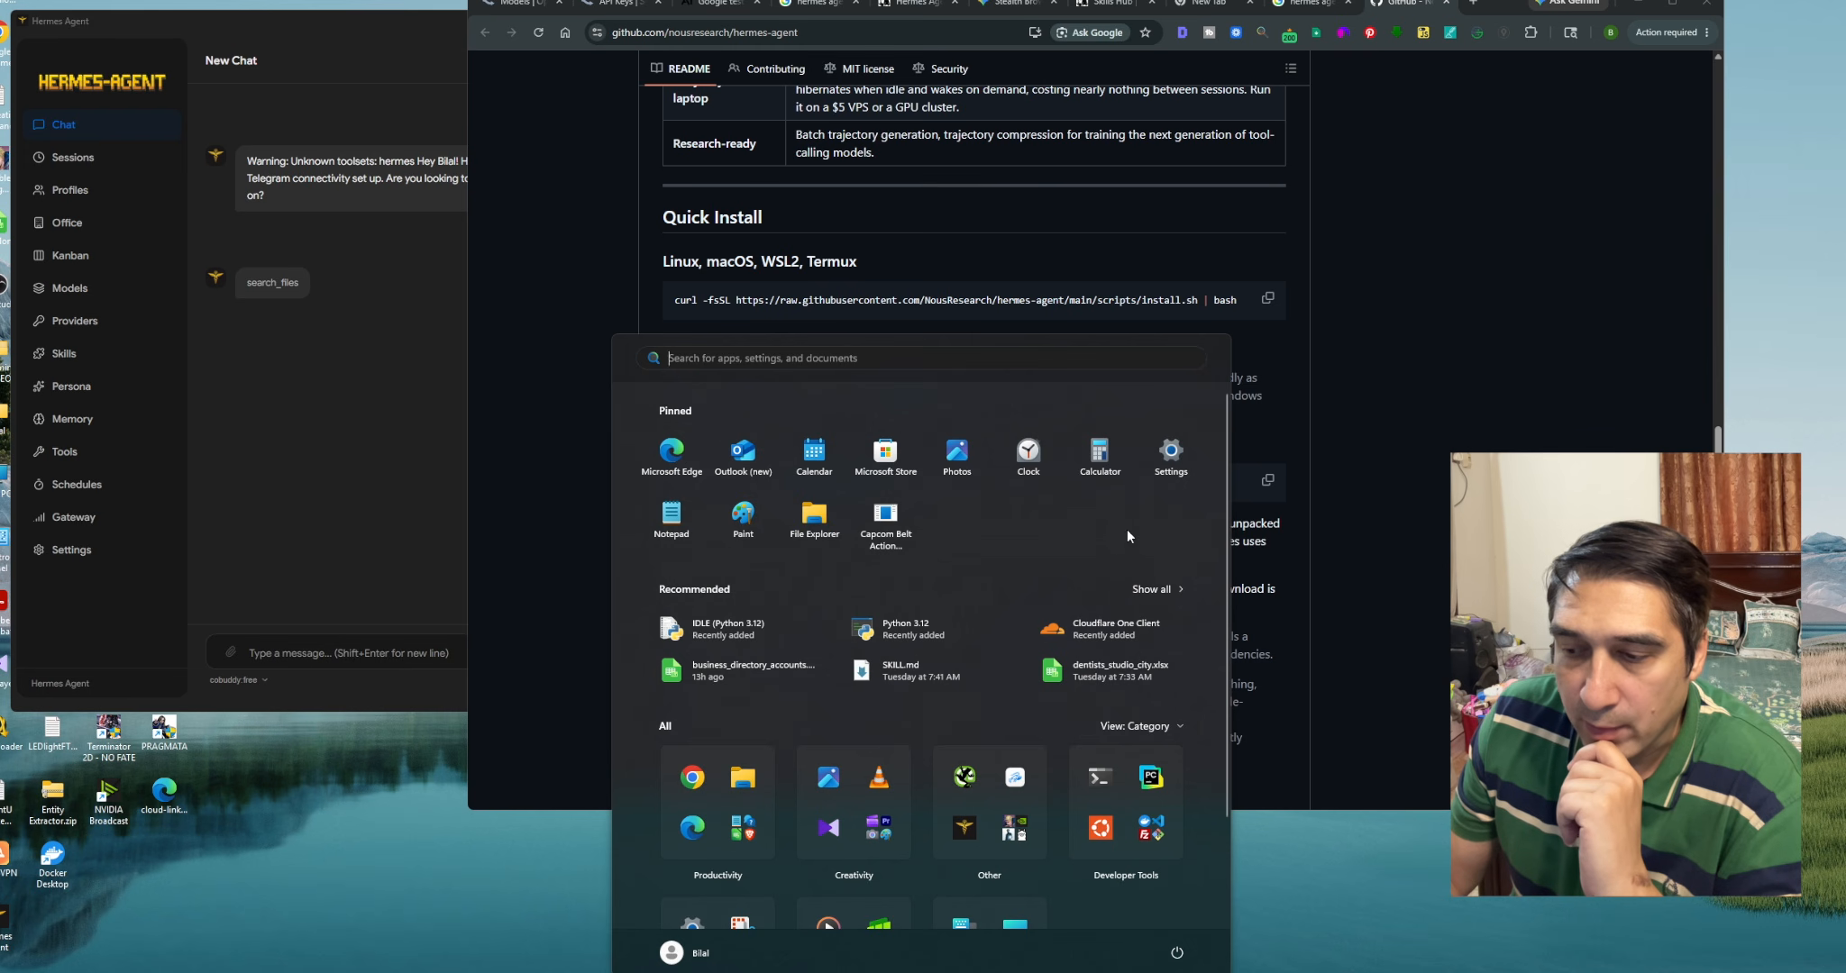
left_click(1099, 778)
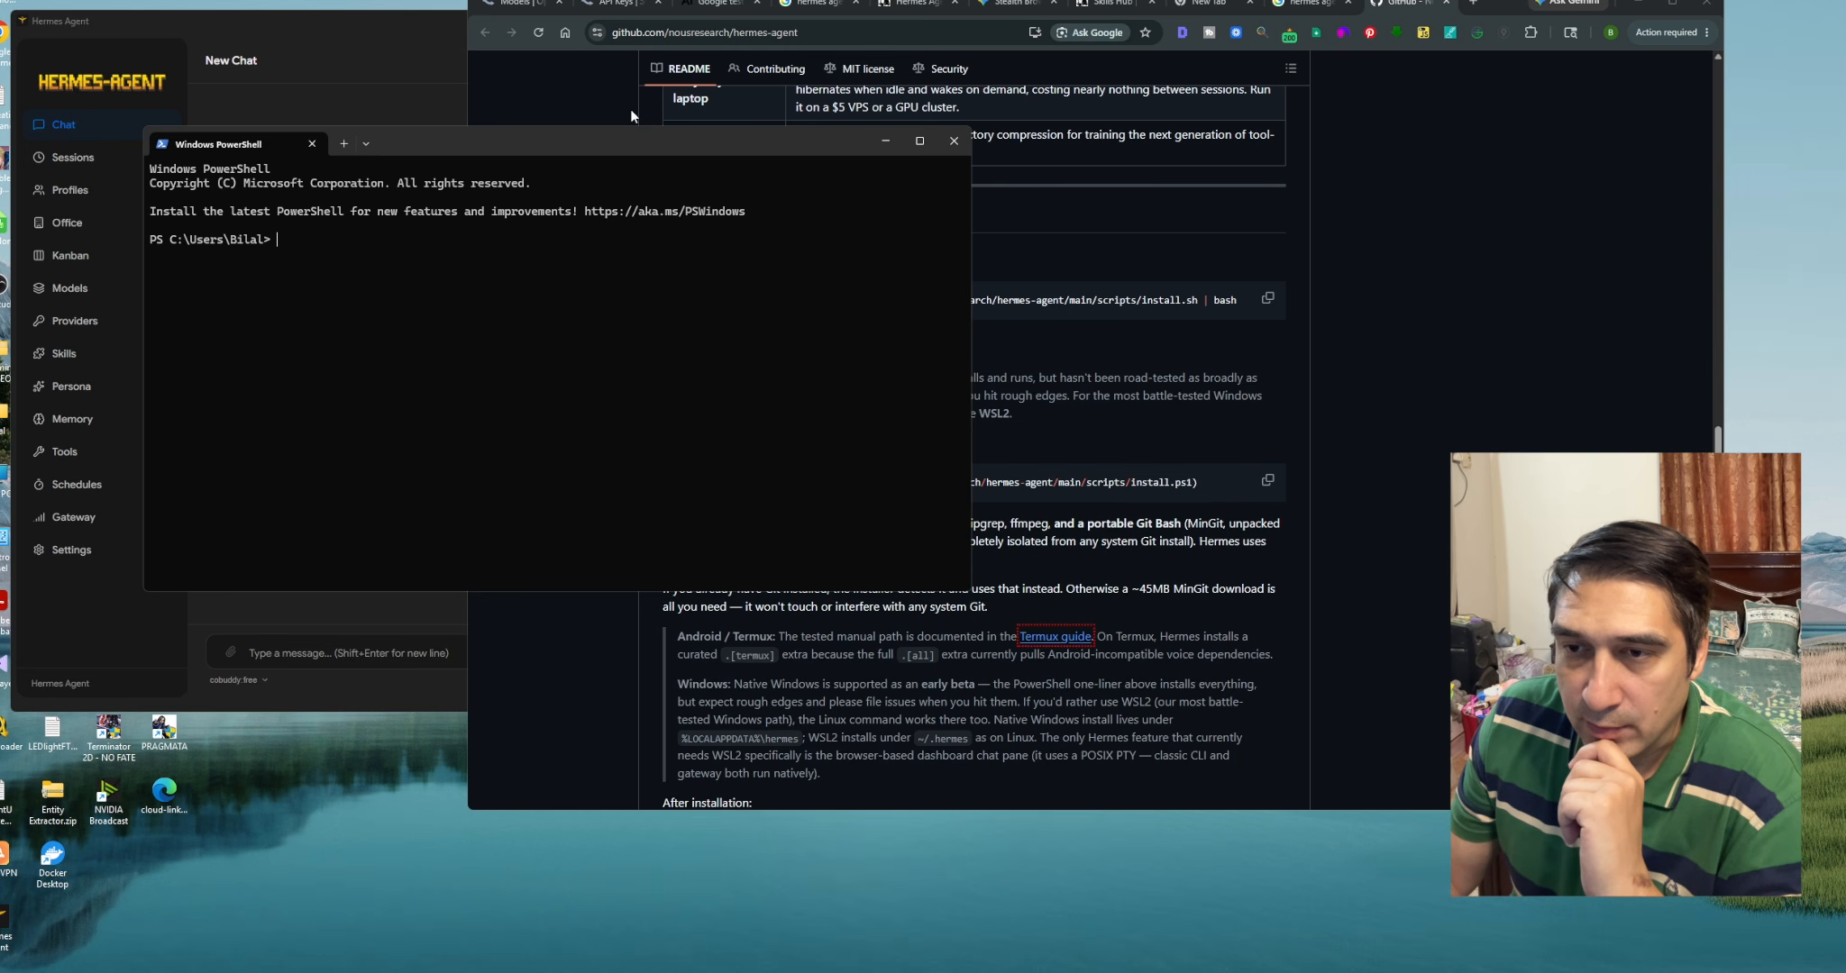
left_click_drag(651, 141, 1018, 70)
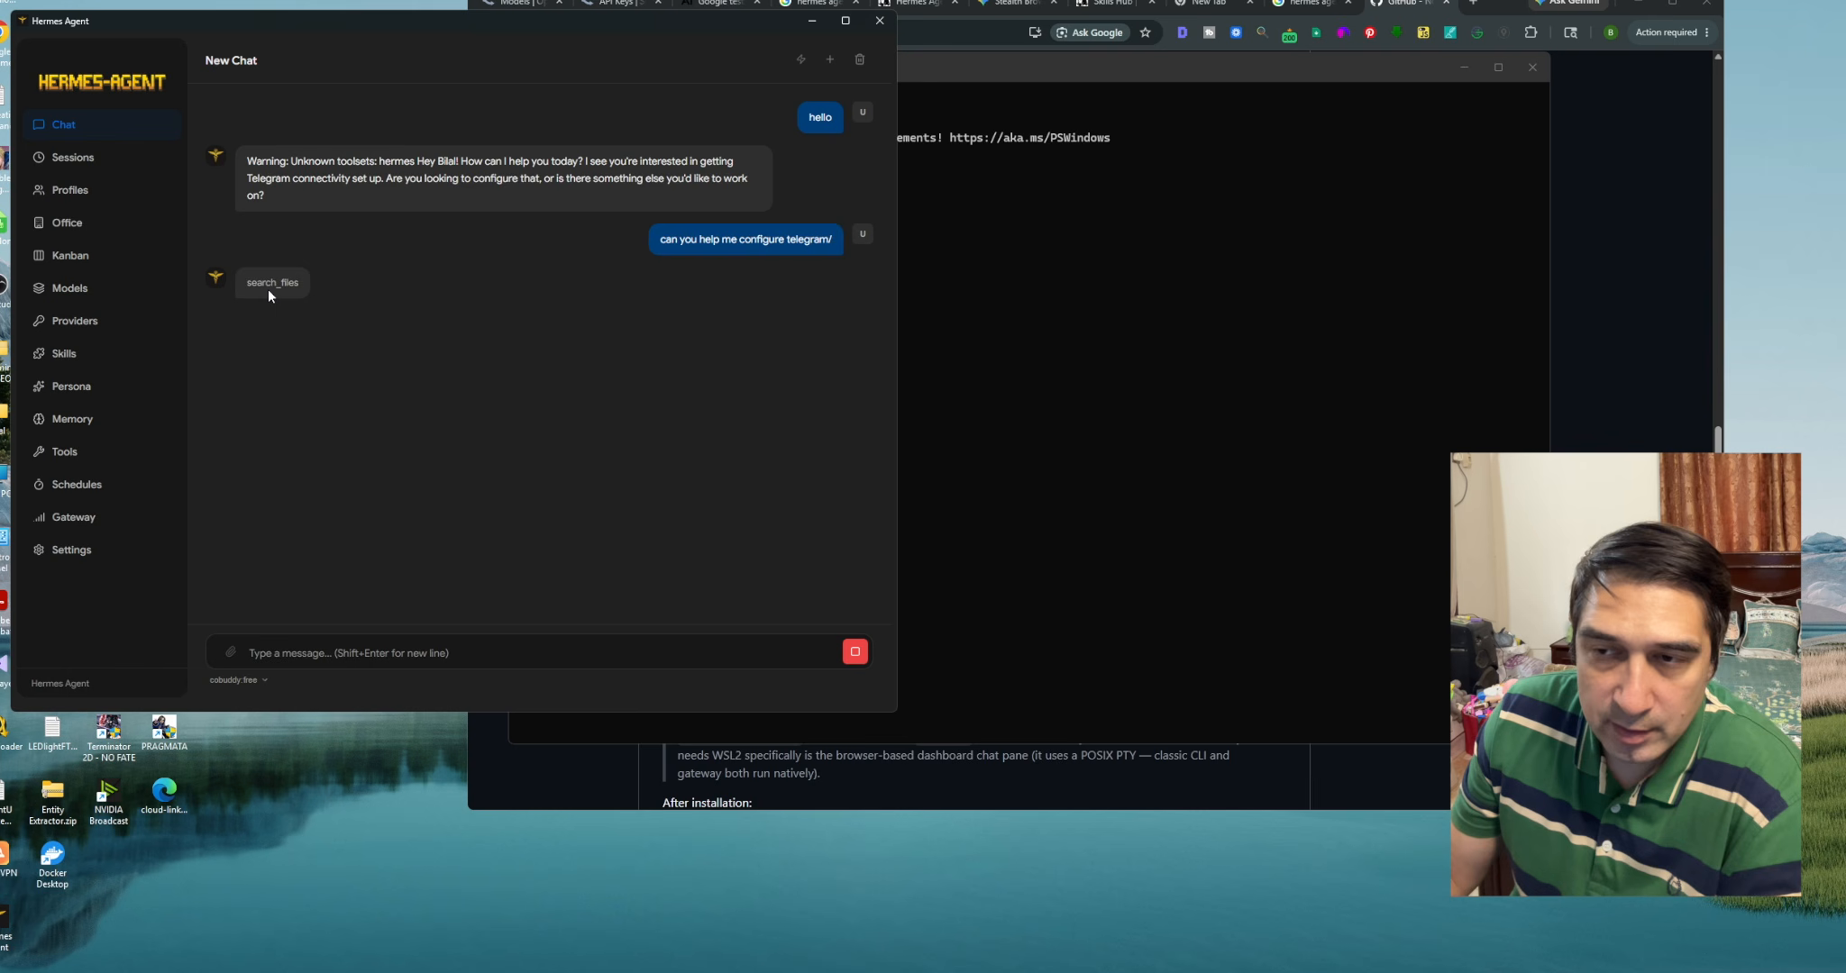
left_click(1022, 279)
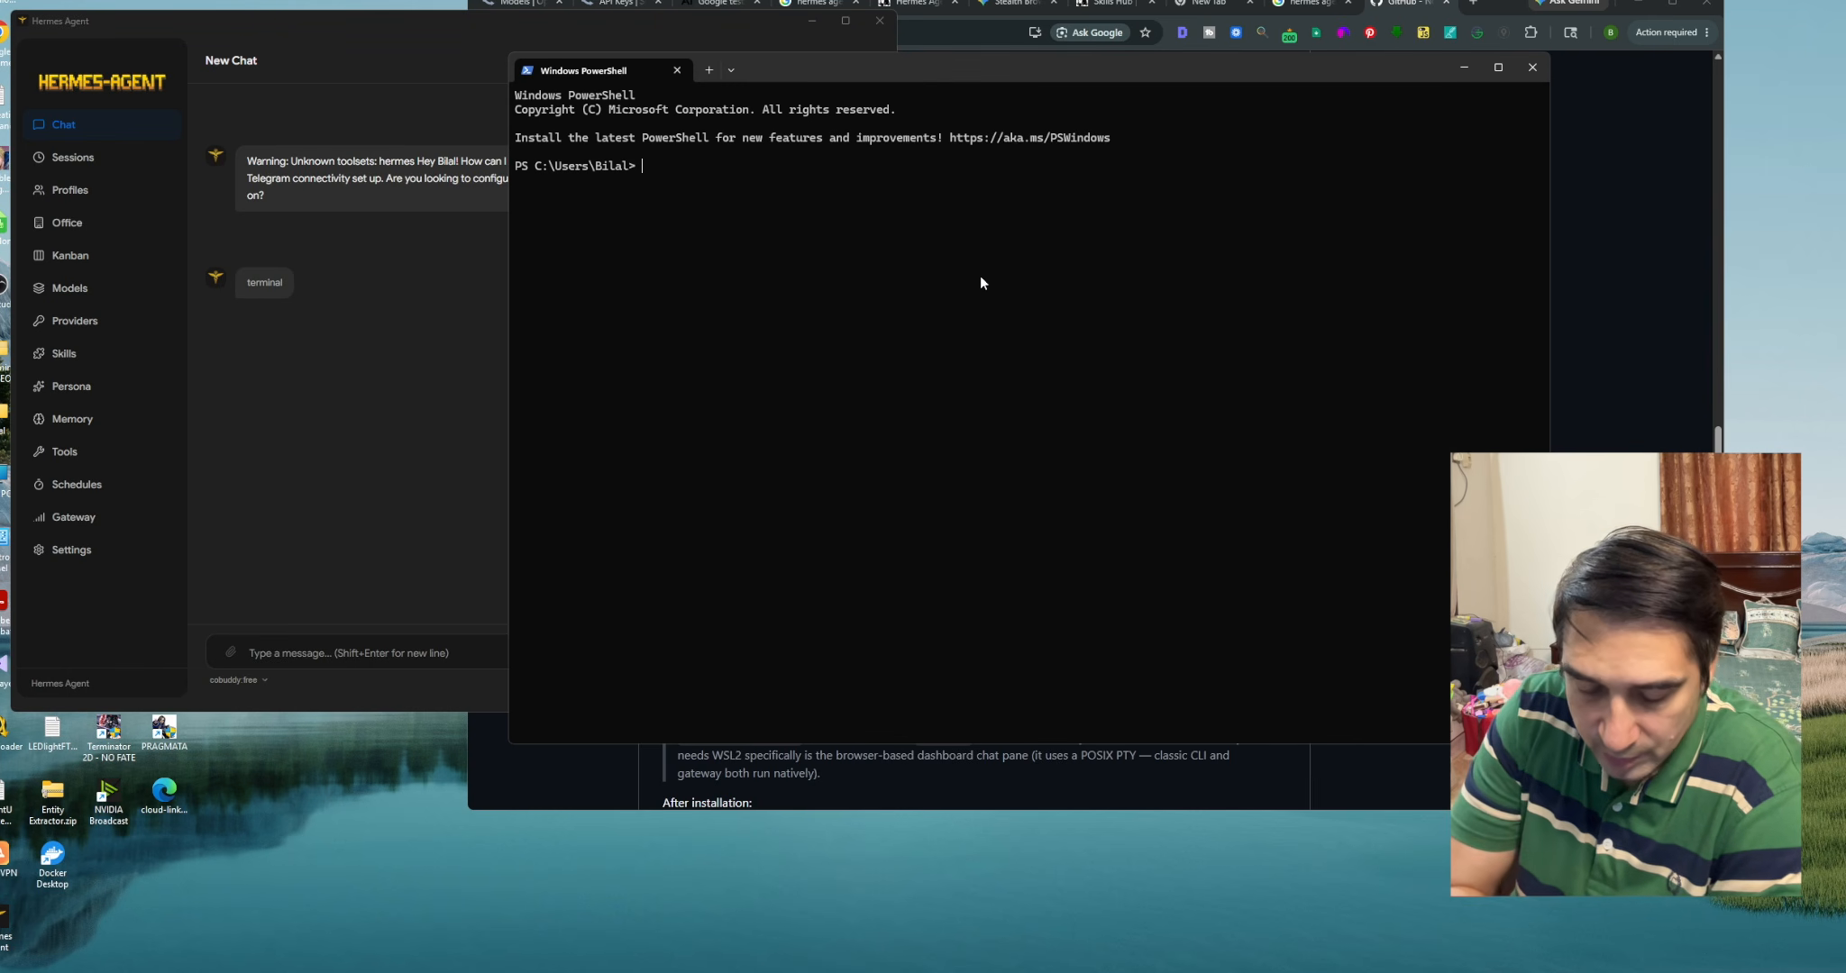
key("ctrl+v")
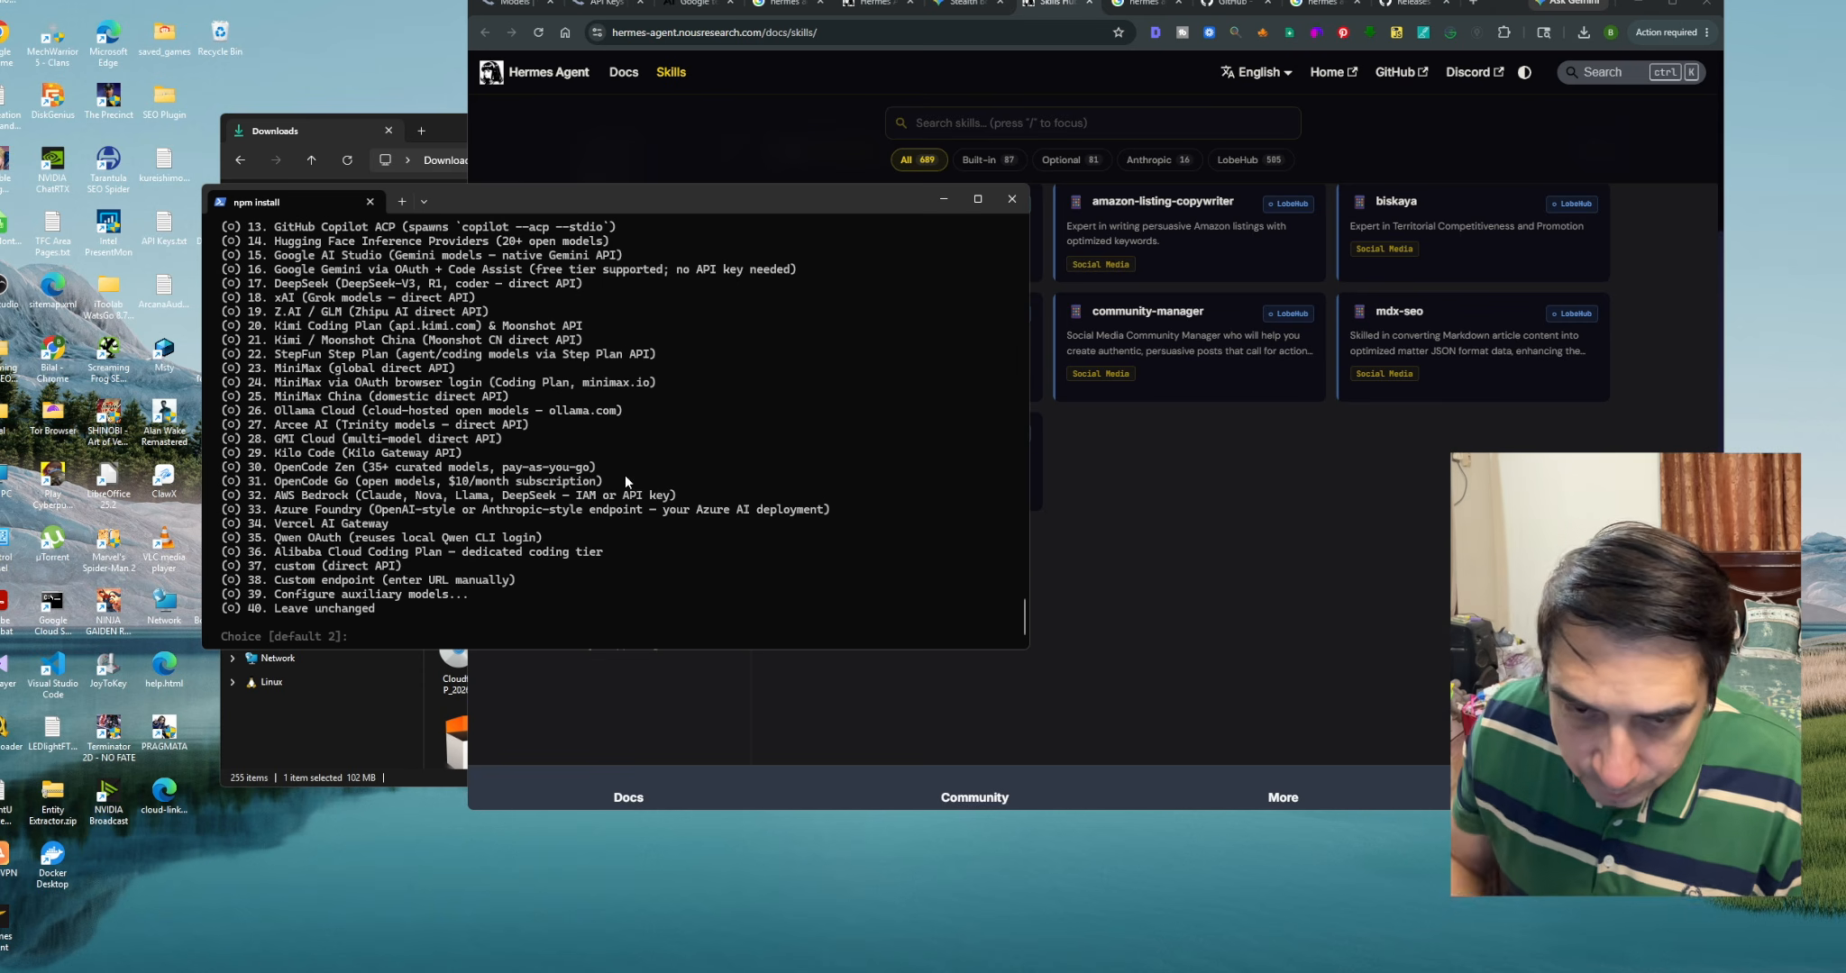
Accept the default provider choice, OpenRouter, in the Hermes setup and keep the stored API key
key("Return")
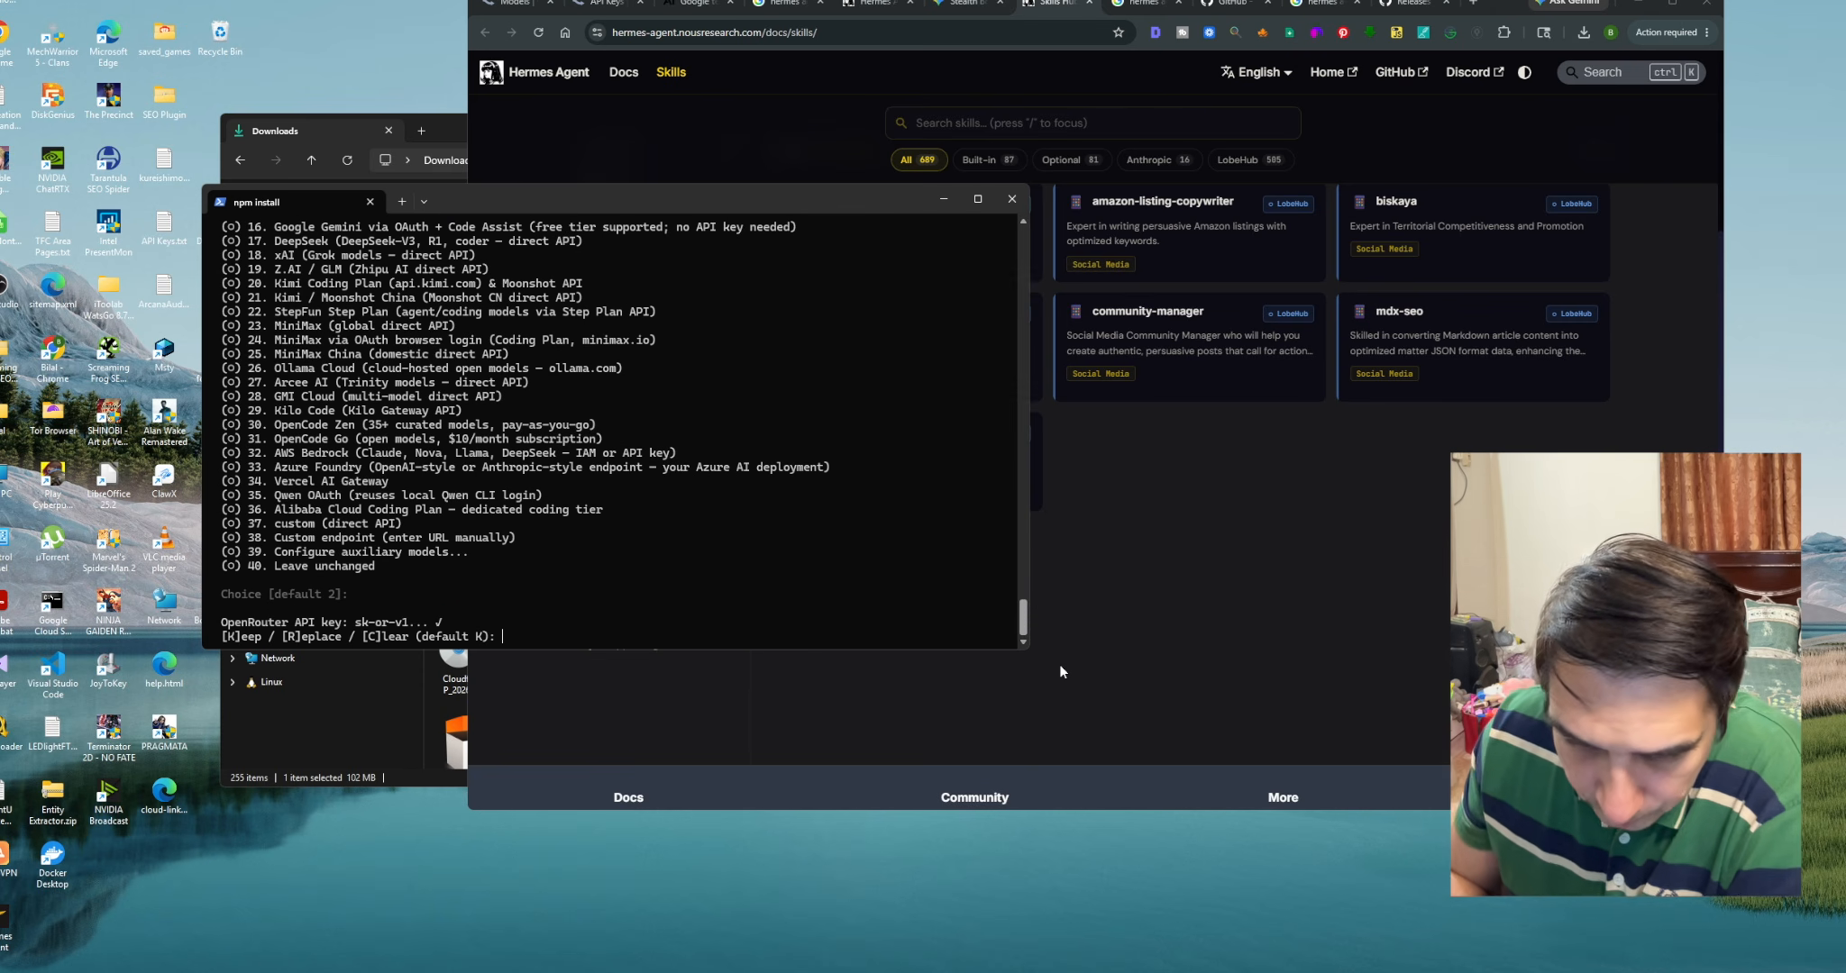
type("k")
key("Return")
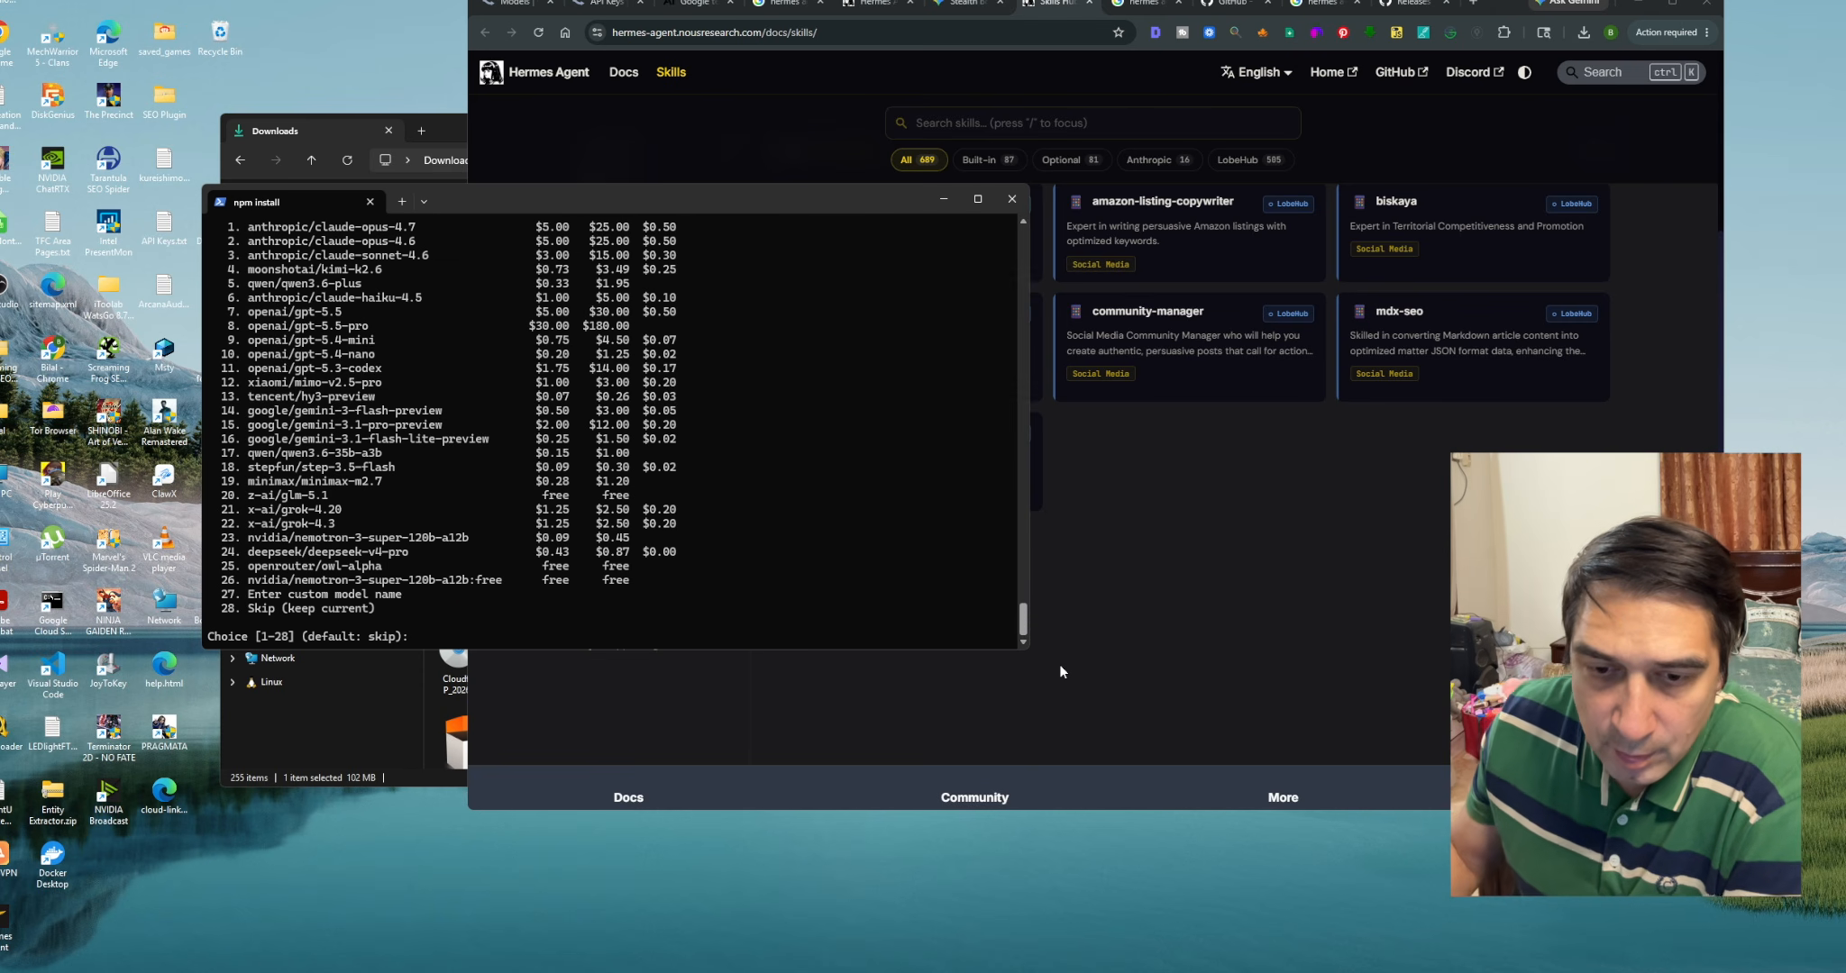
Enlarge the terminal window, review the default model choices and look up the free CoBuddy model on OpenRouter's Models page in the browser
left_click_drag(1024, 622, 1103, 694)
scroll(675, 479, "up", 3)
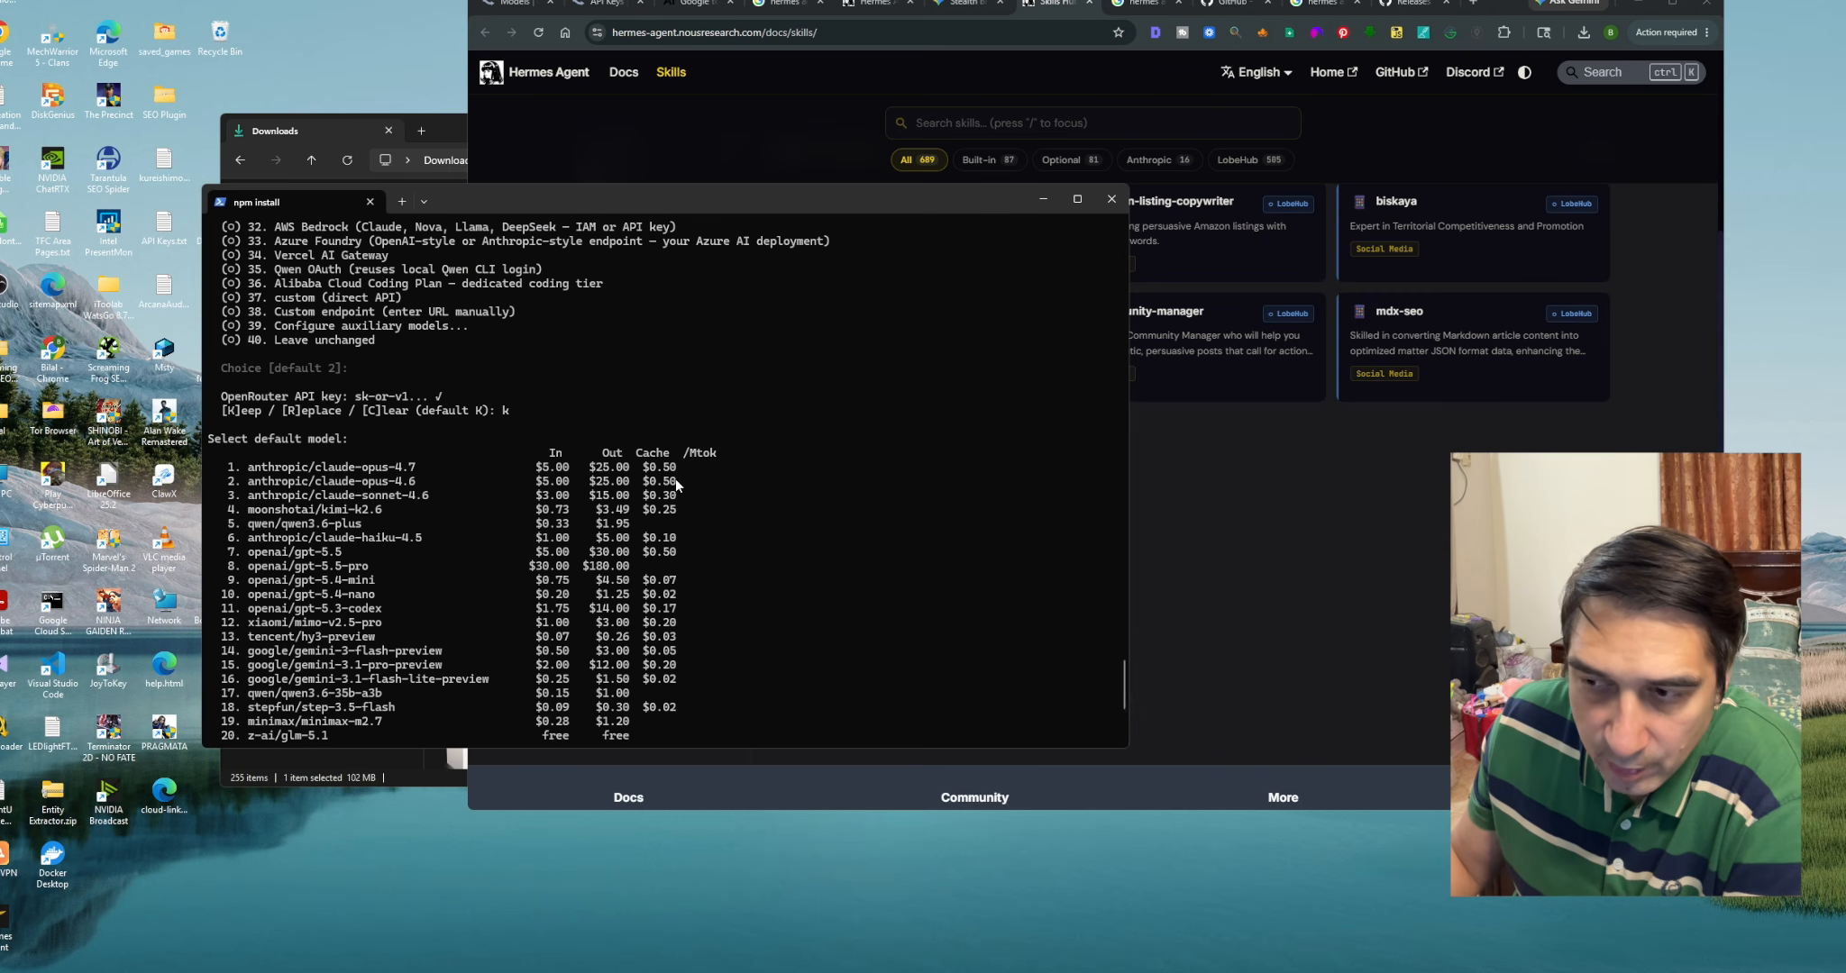
scroll(1122, 676, "down", 5)
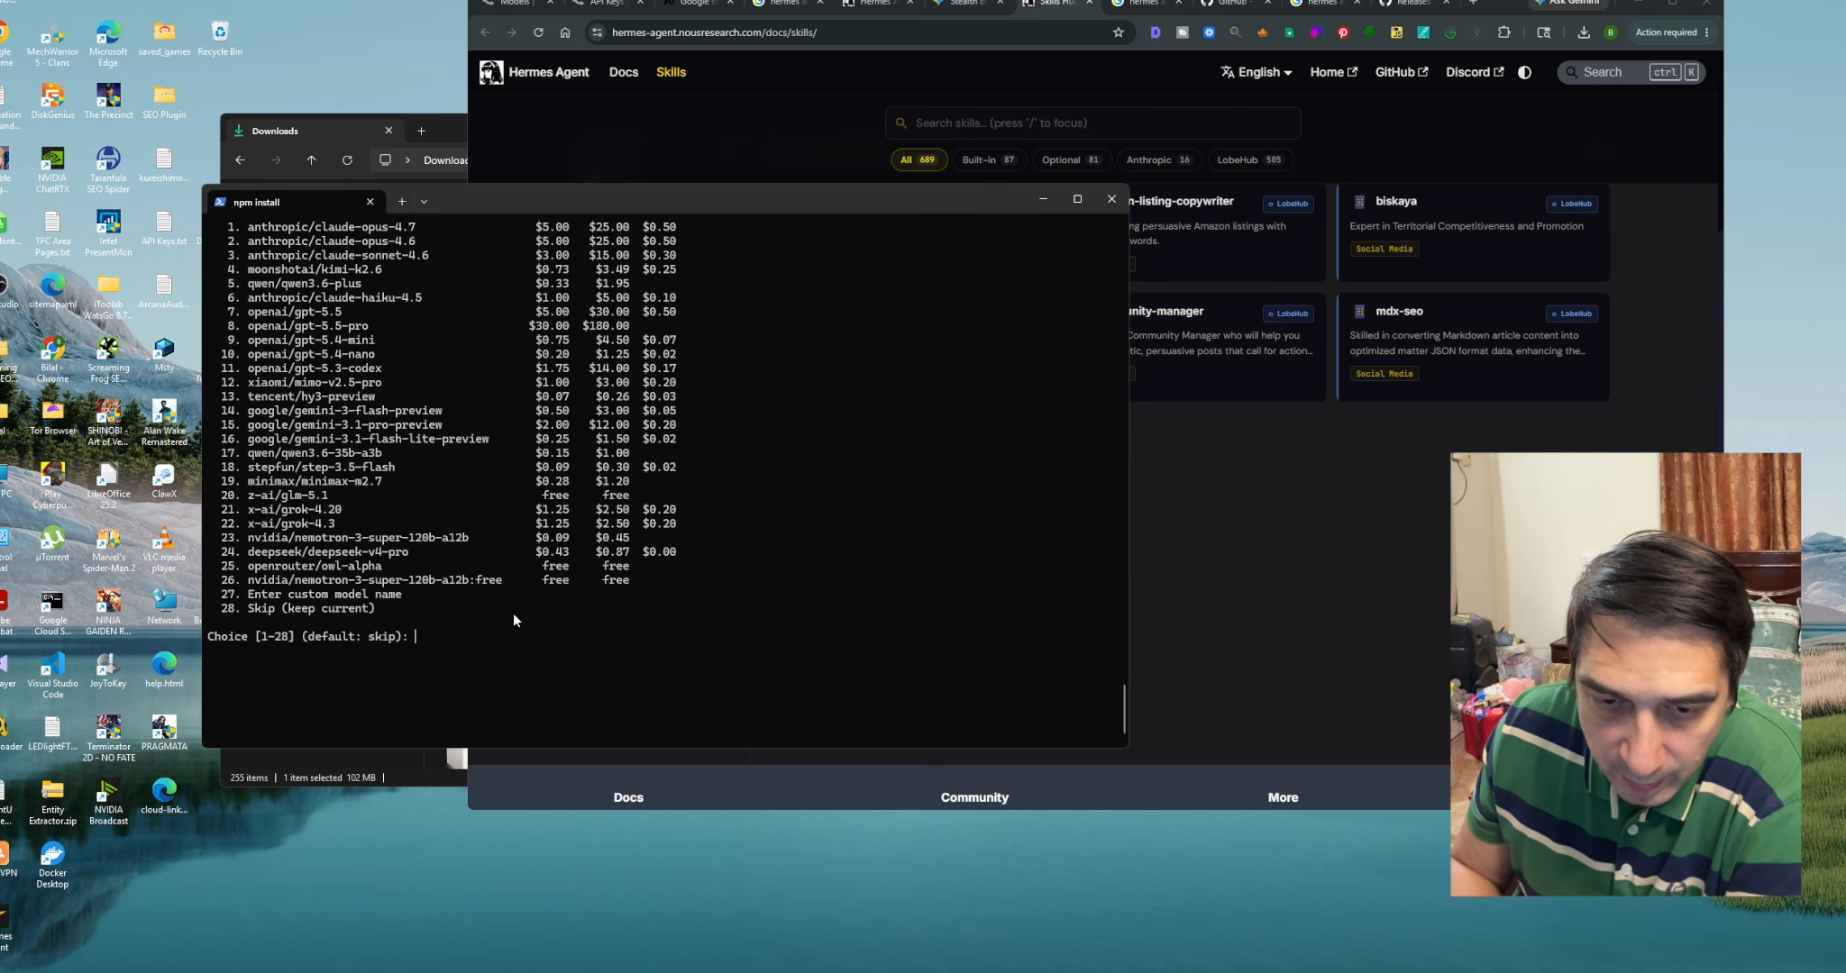
left_click(530, 6)
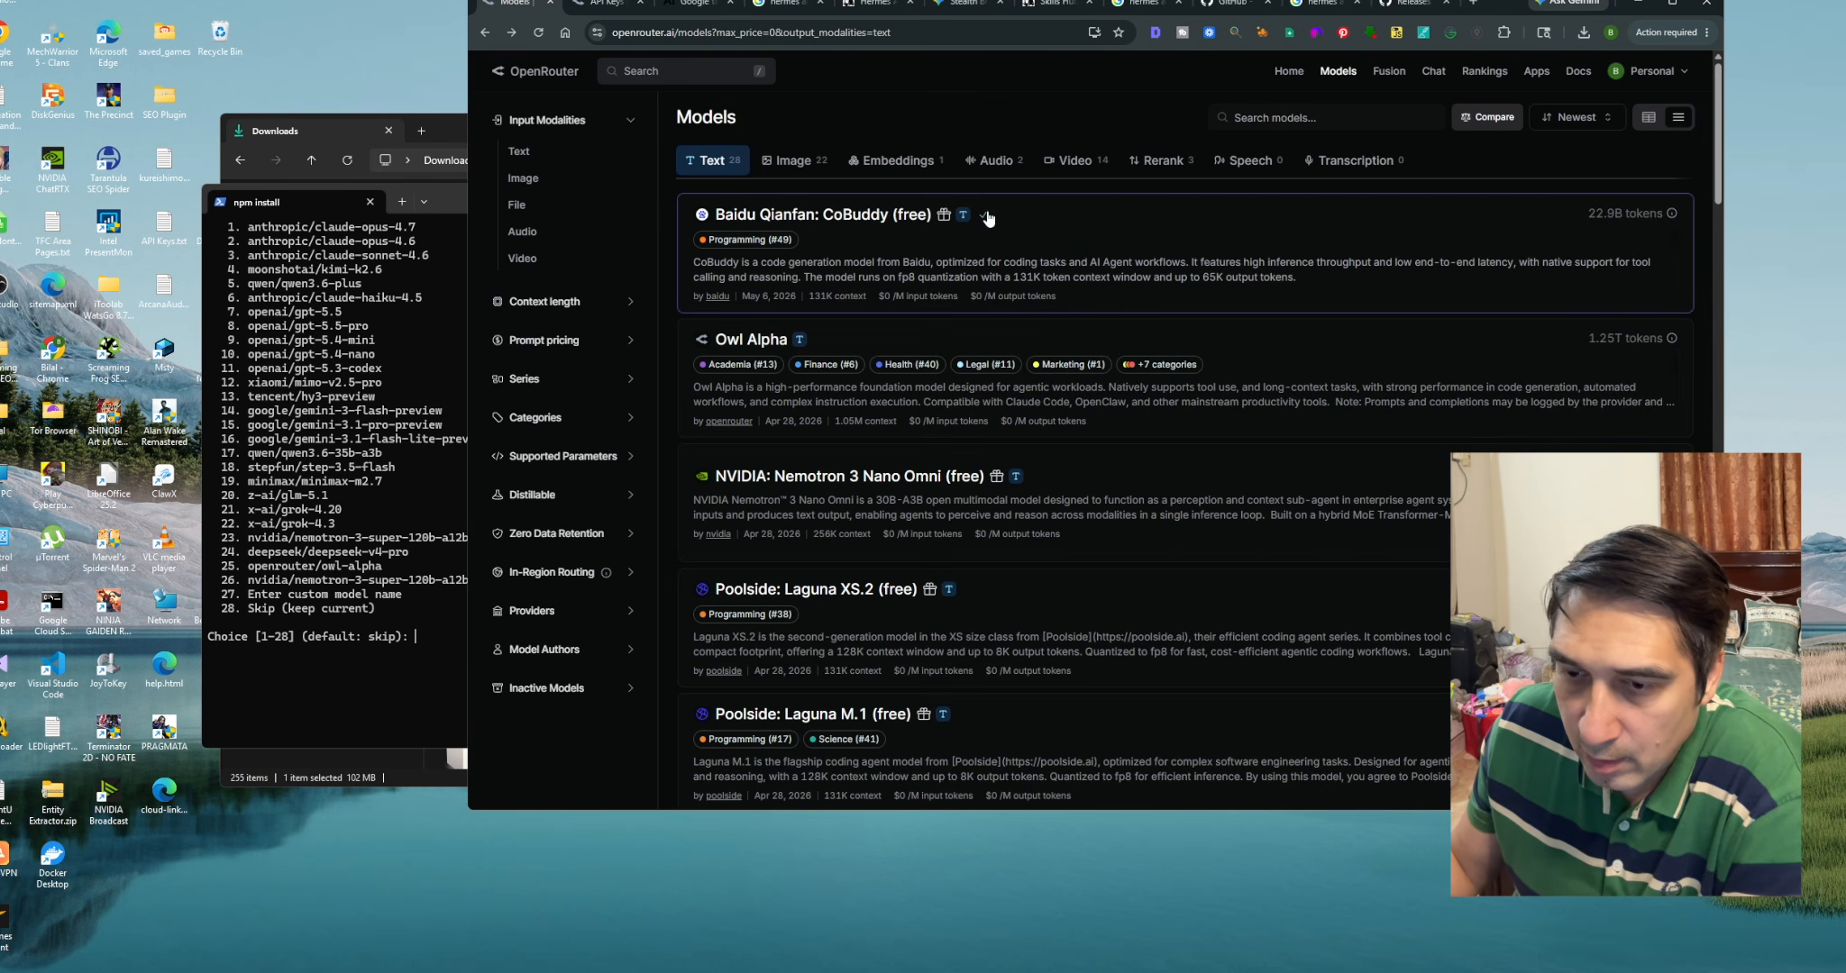
Back in the terminal, choose option 27 for a custom model name and set the default model to baidu/cobuddy:free
left_click(403, 669)
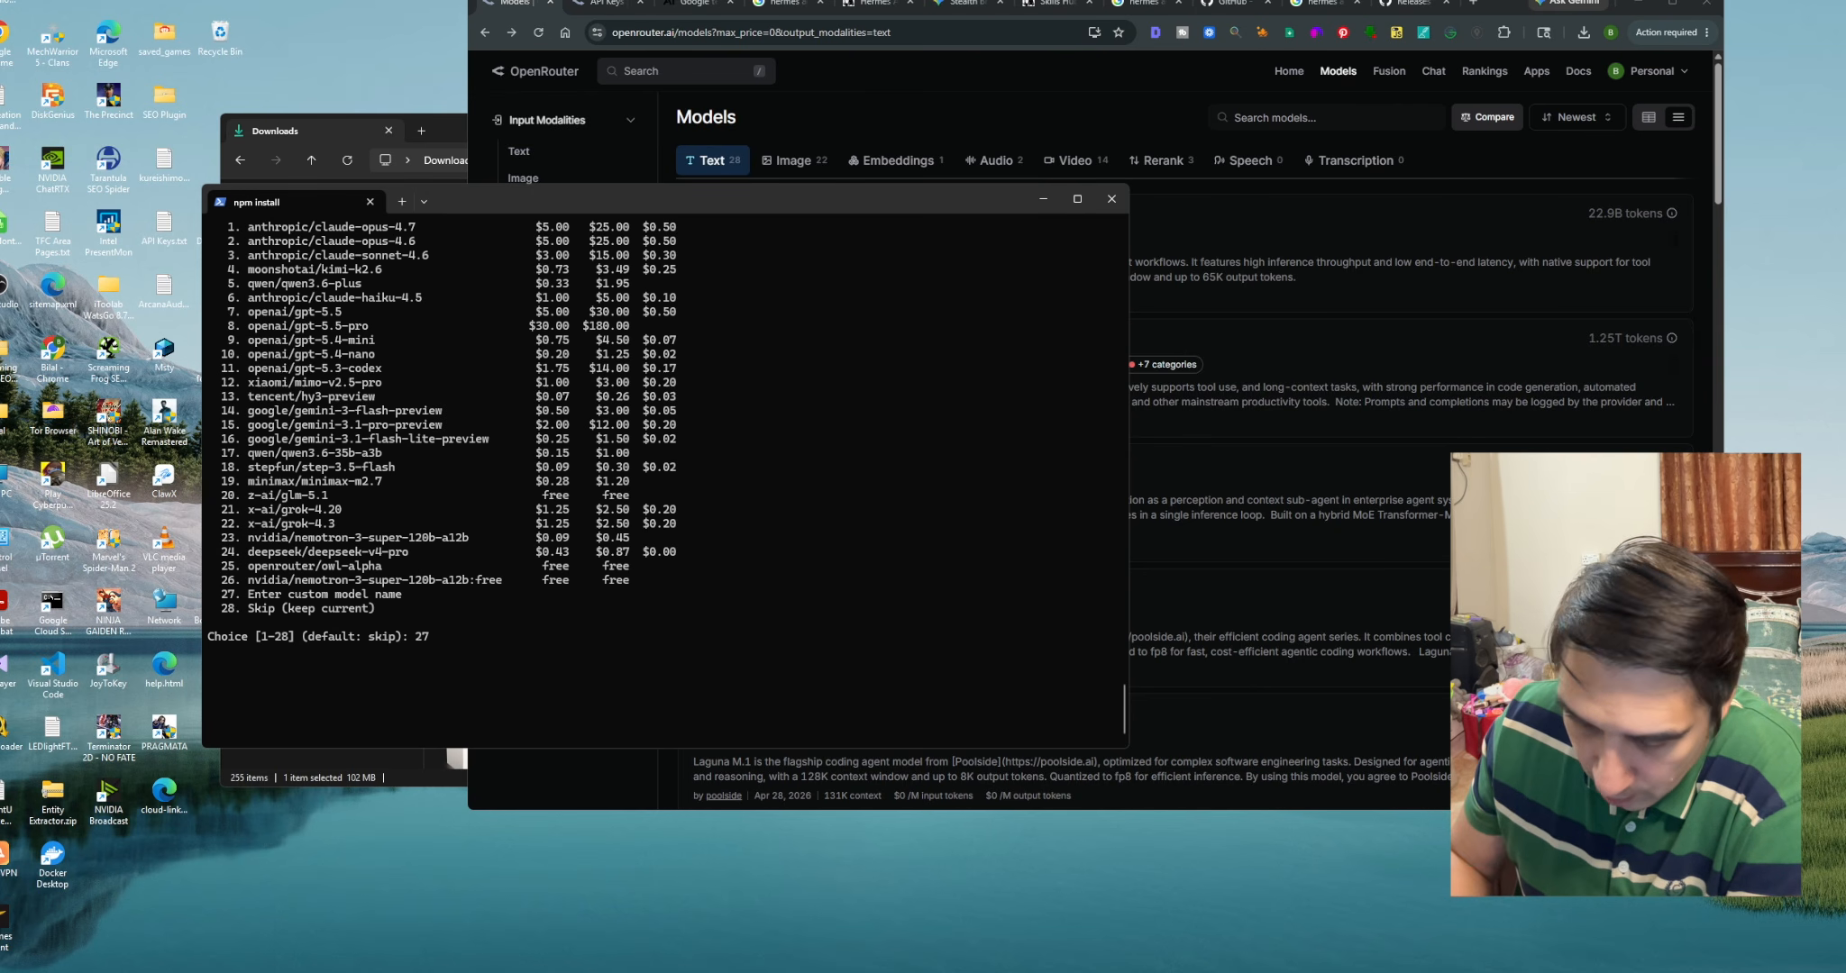
type("27")
key("Return")
type("baidu/cobuddy:free")
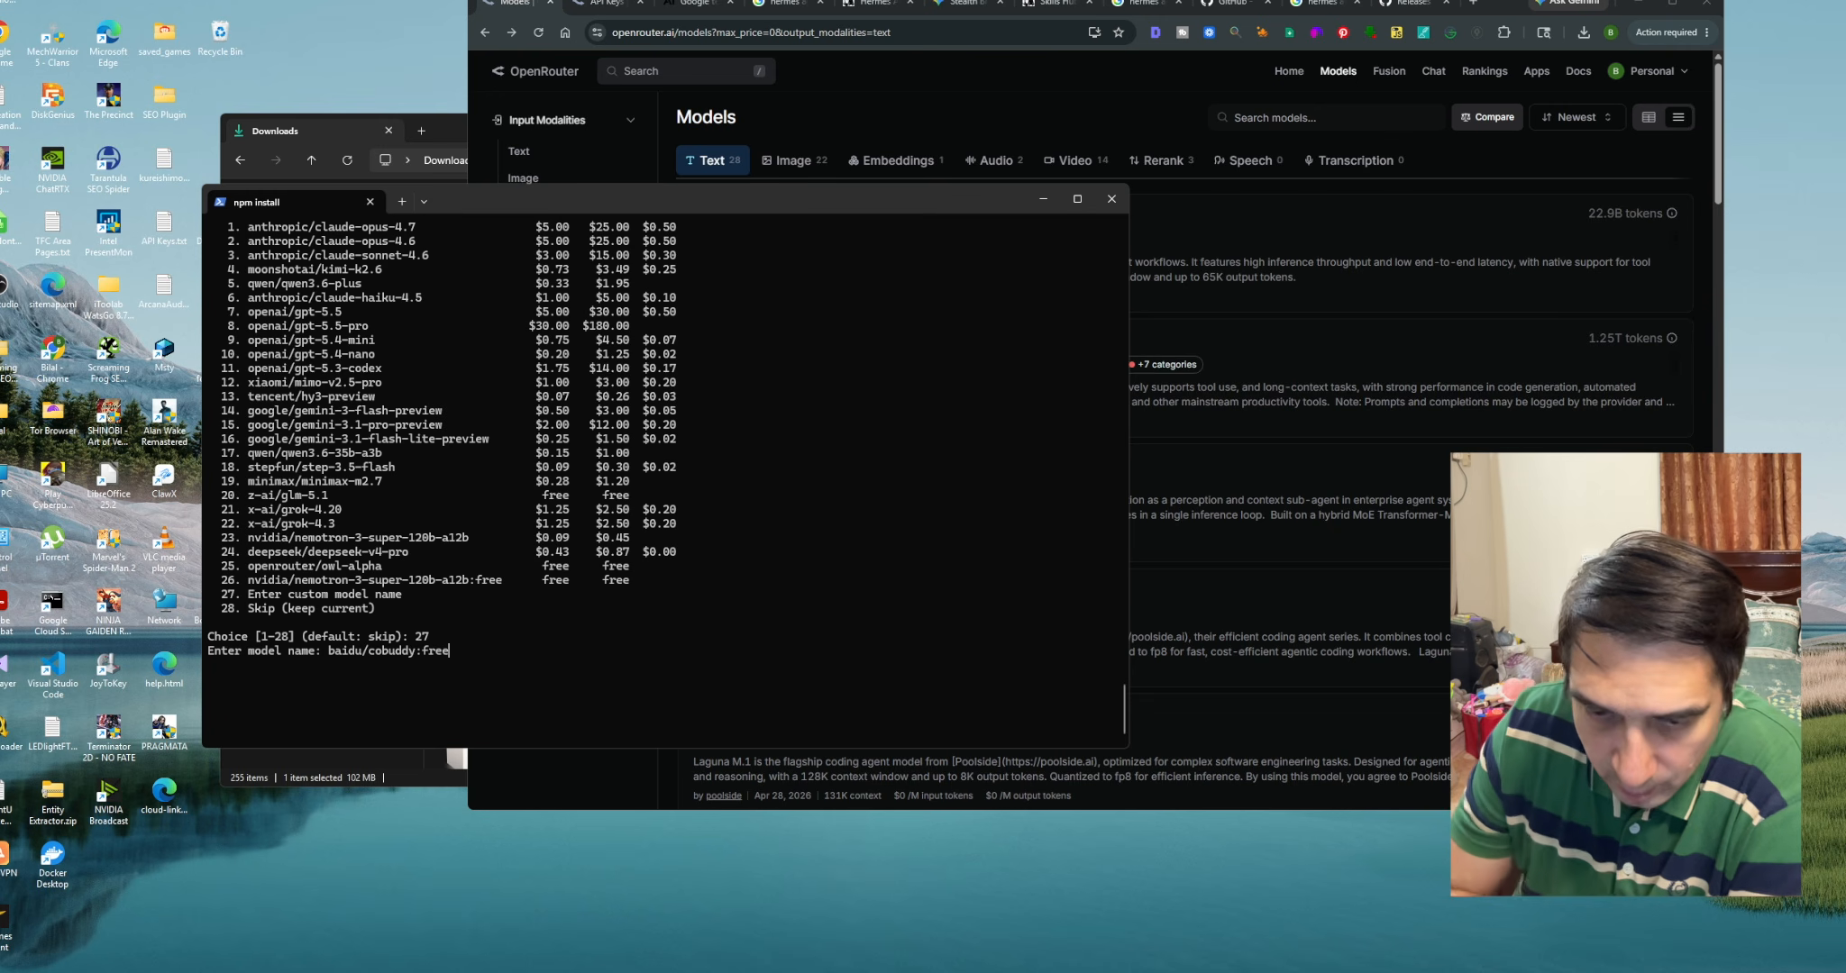
key("Return")
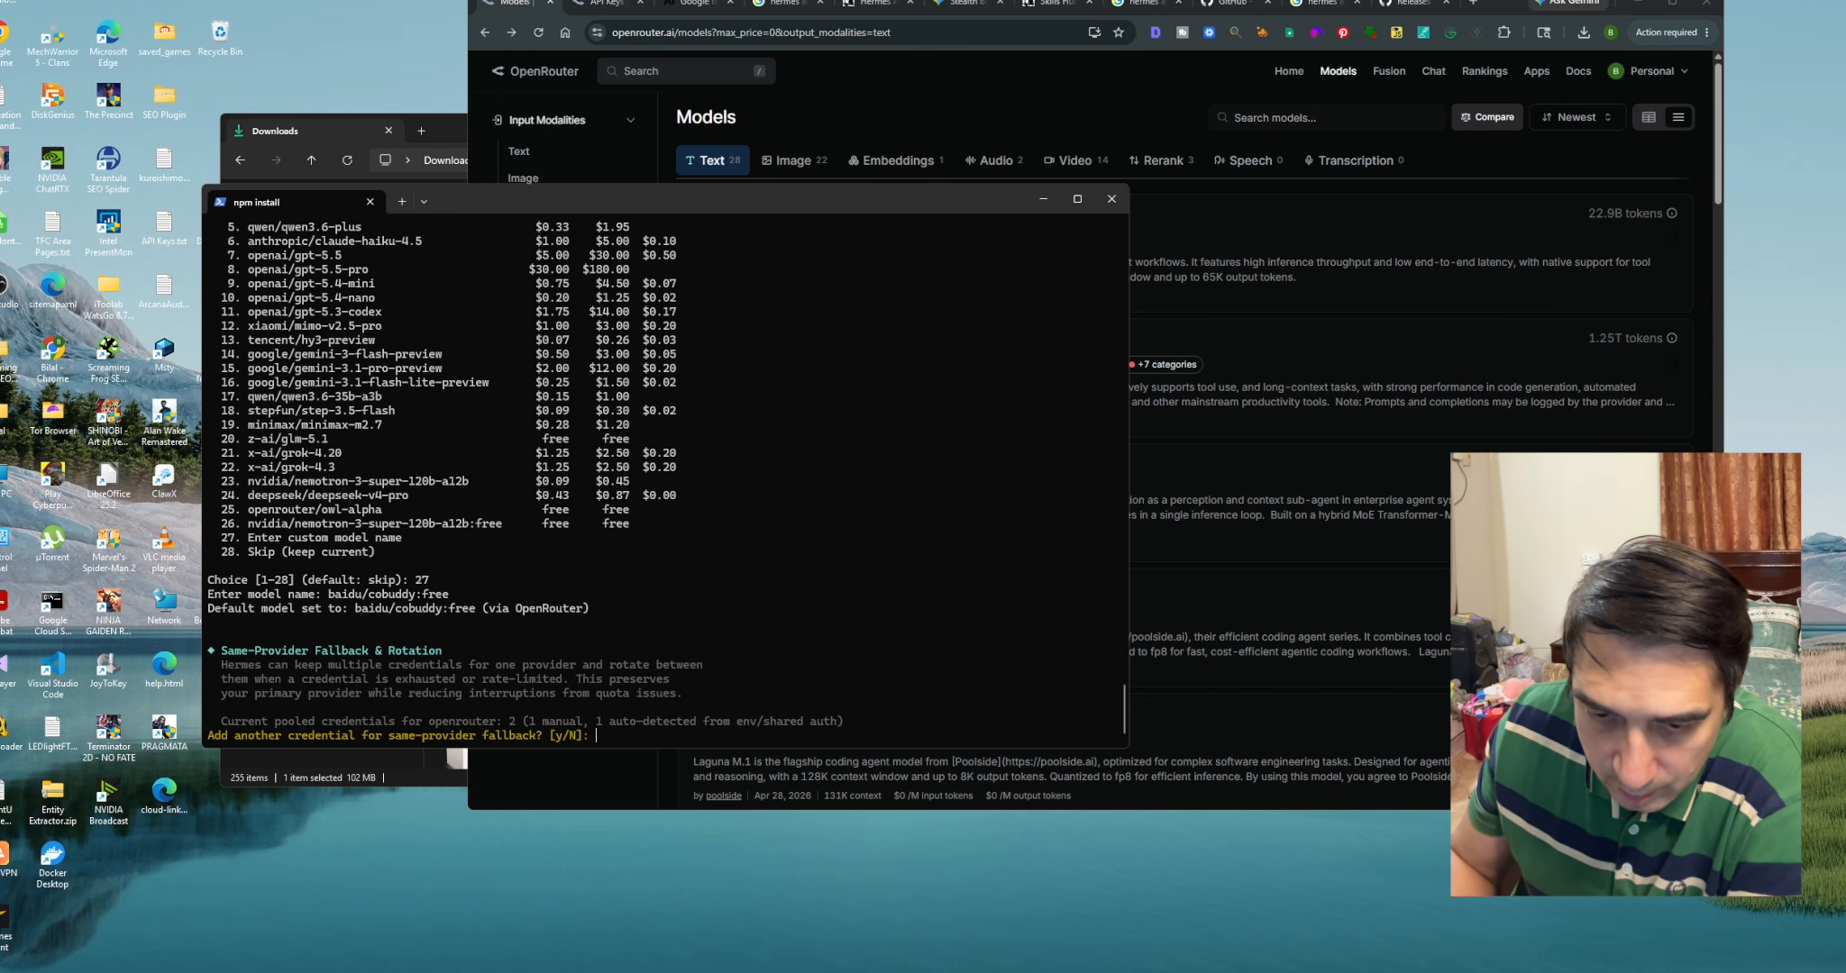
Agree to add a same-provider fallback credential but leave its API key empty, and start the messaging gateway
type("y")
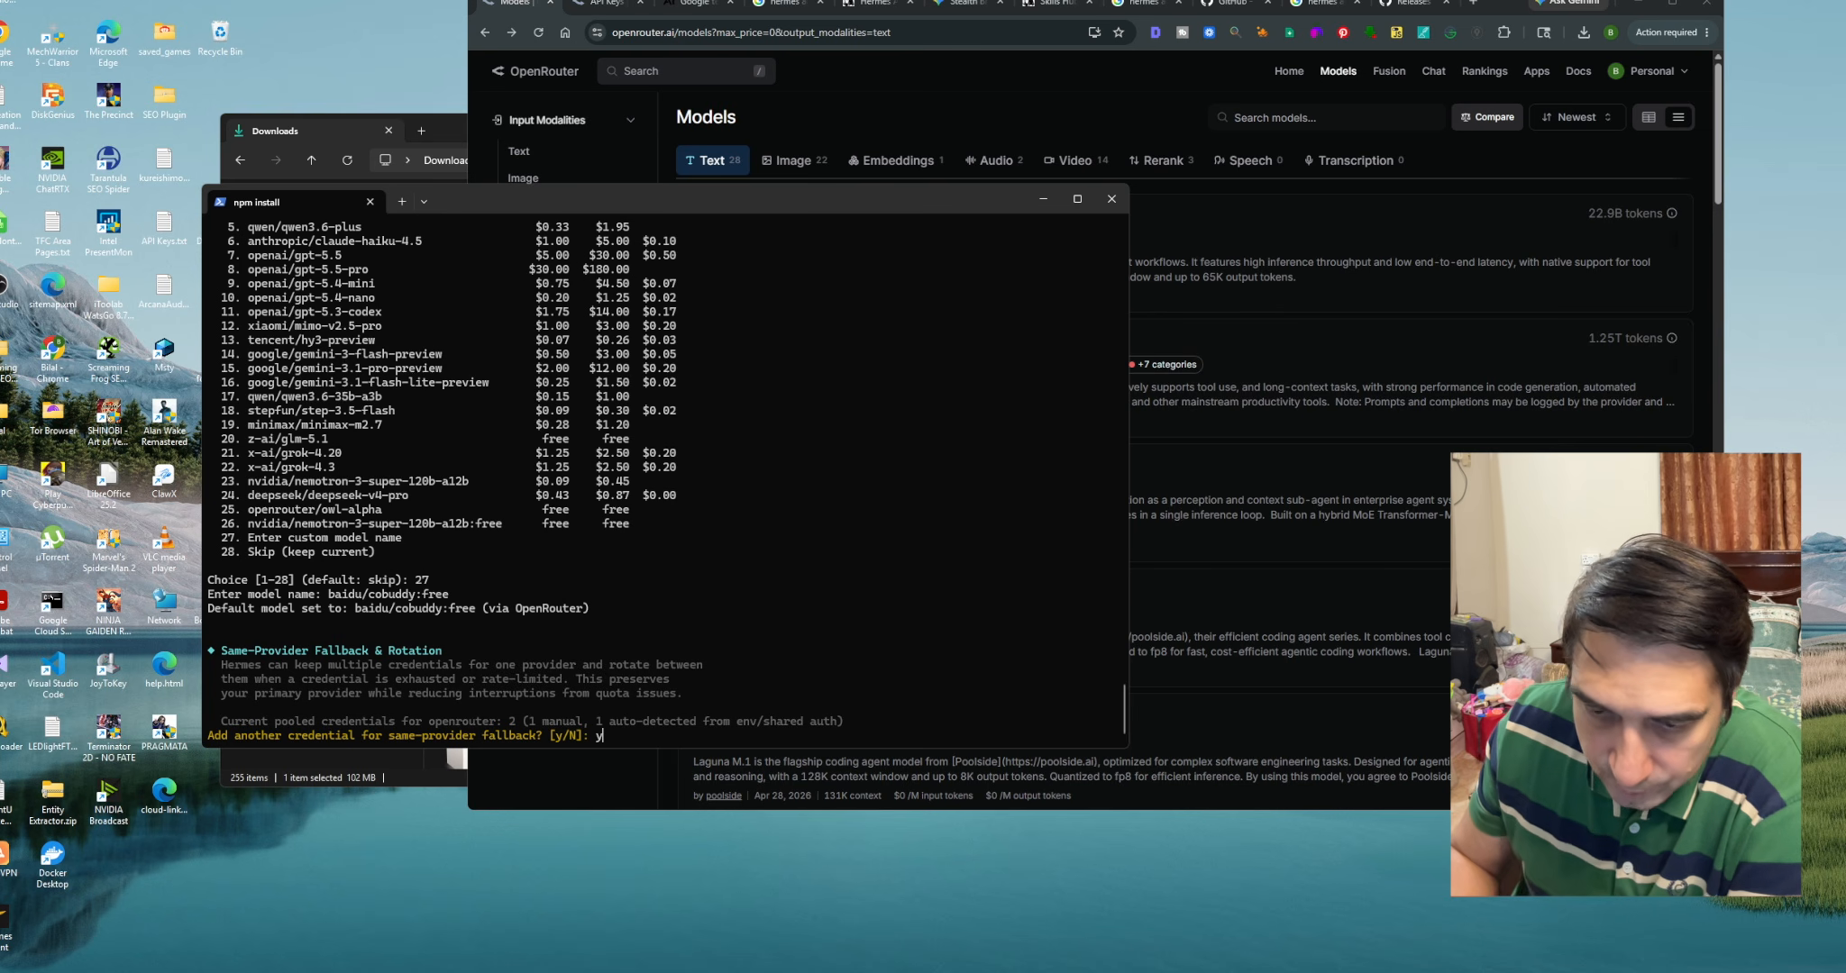
key("Return")
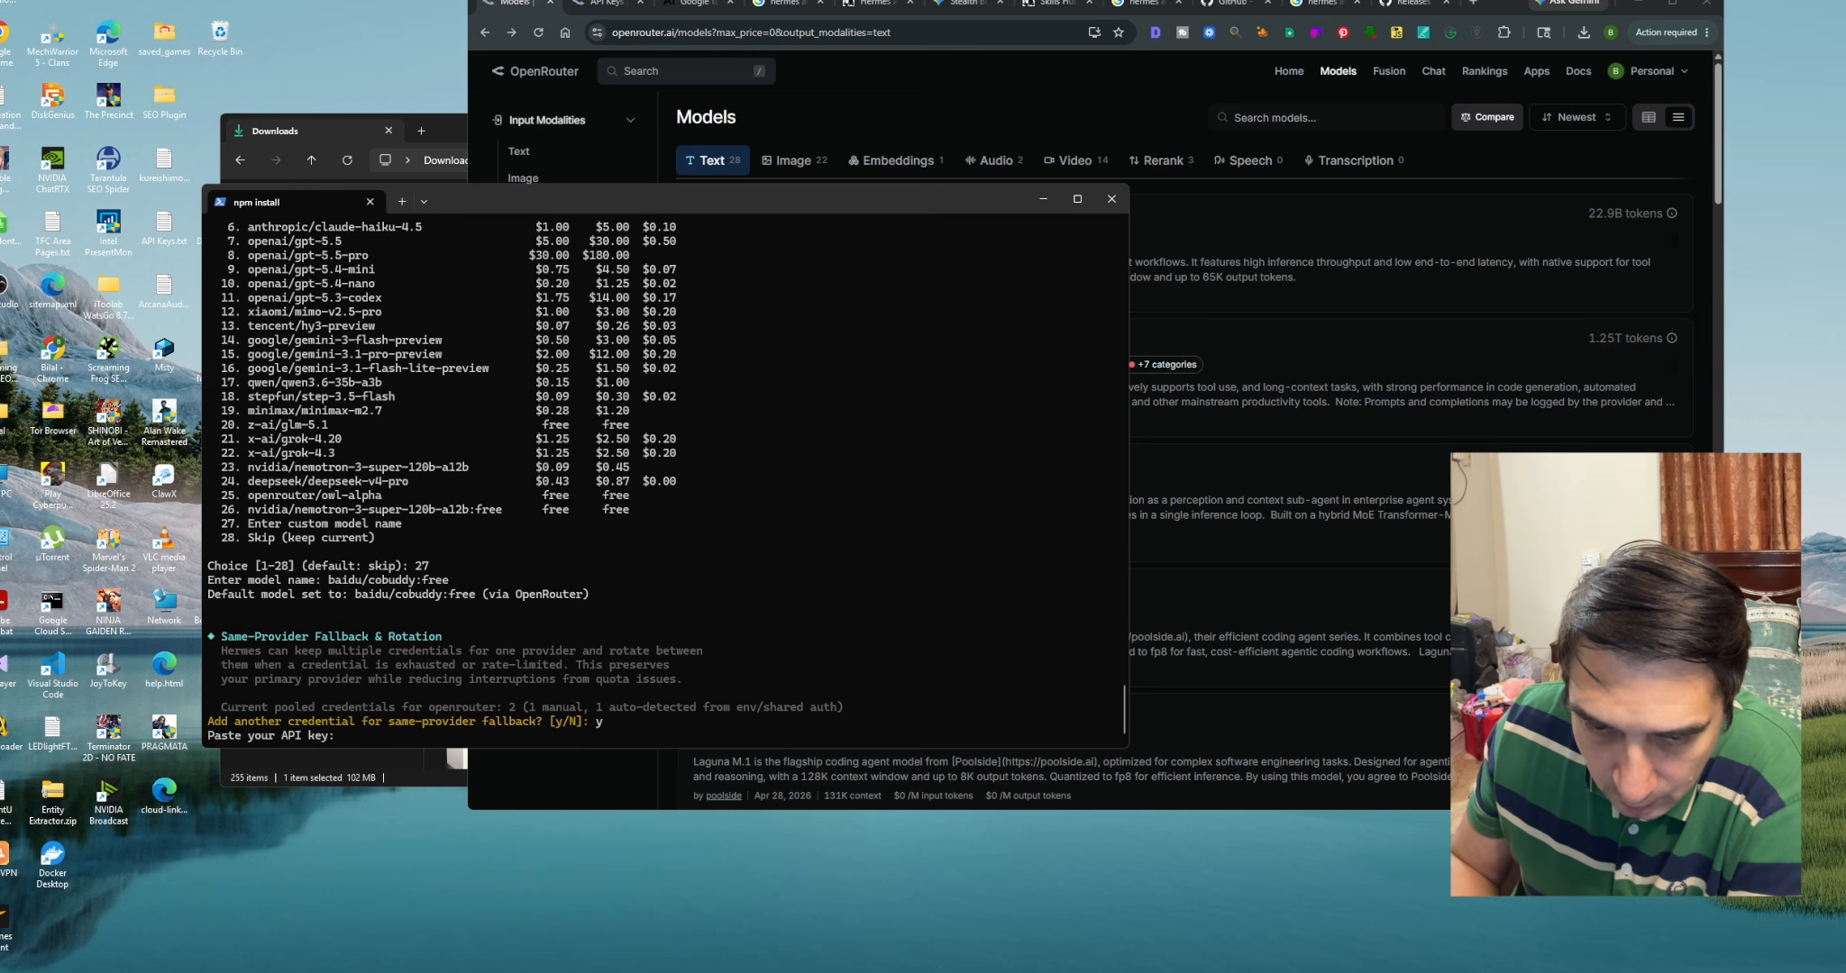
key("Return")
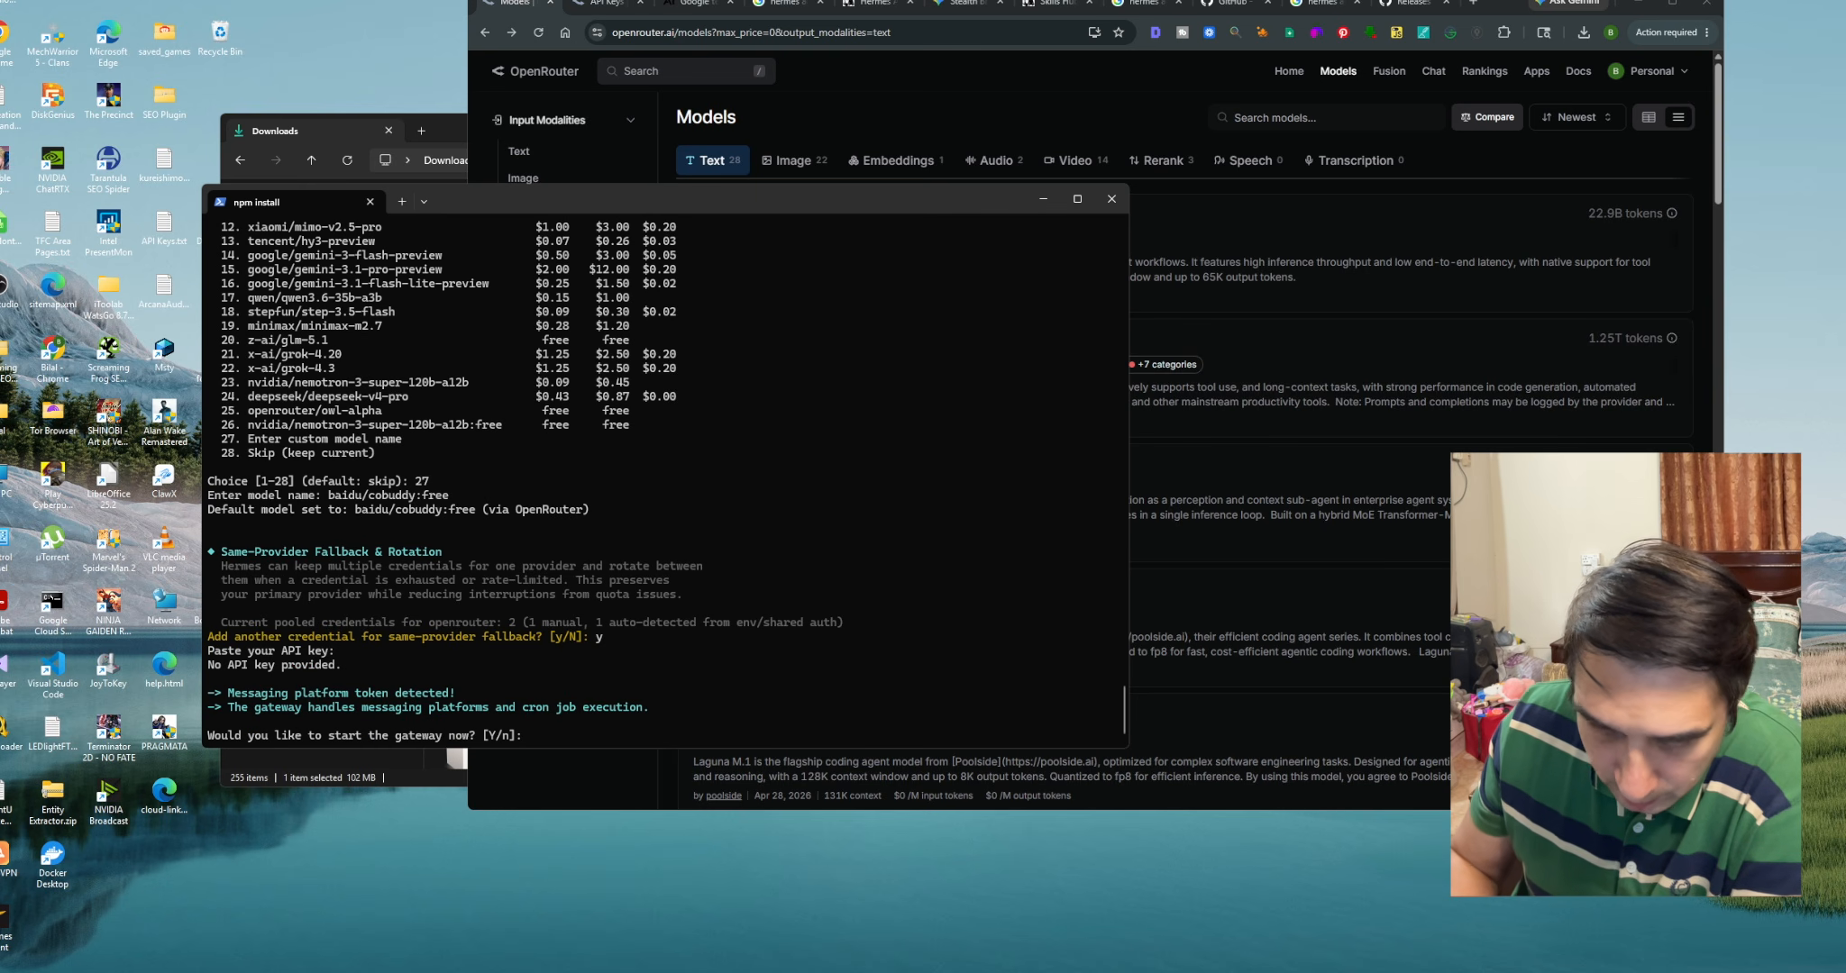
type("y")
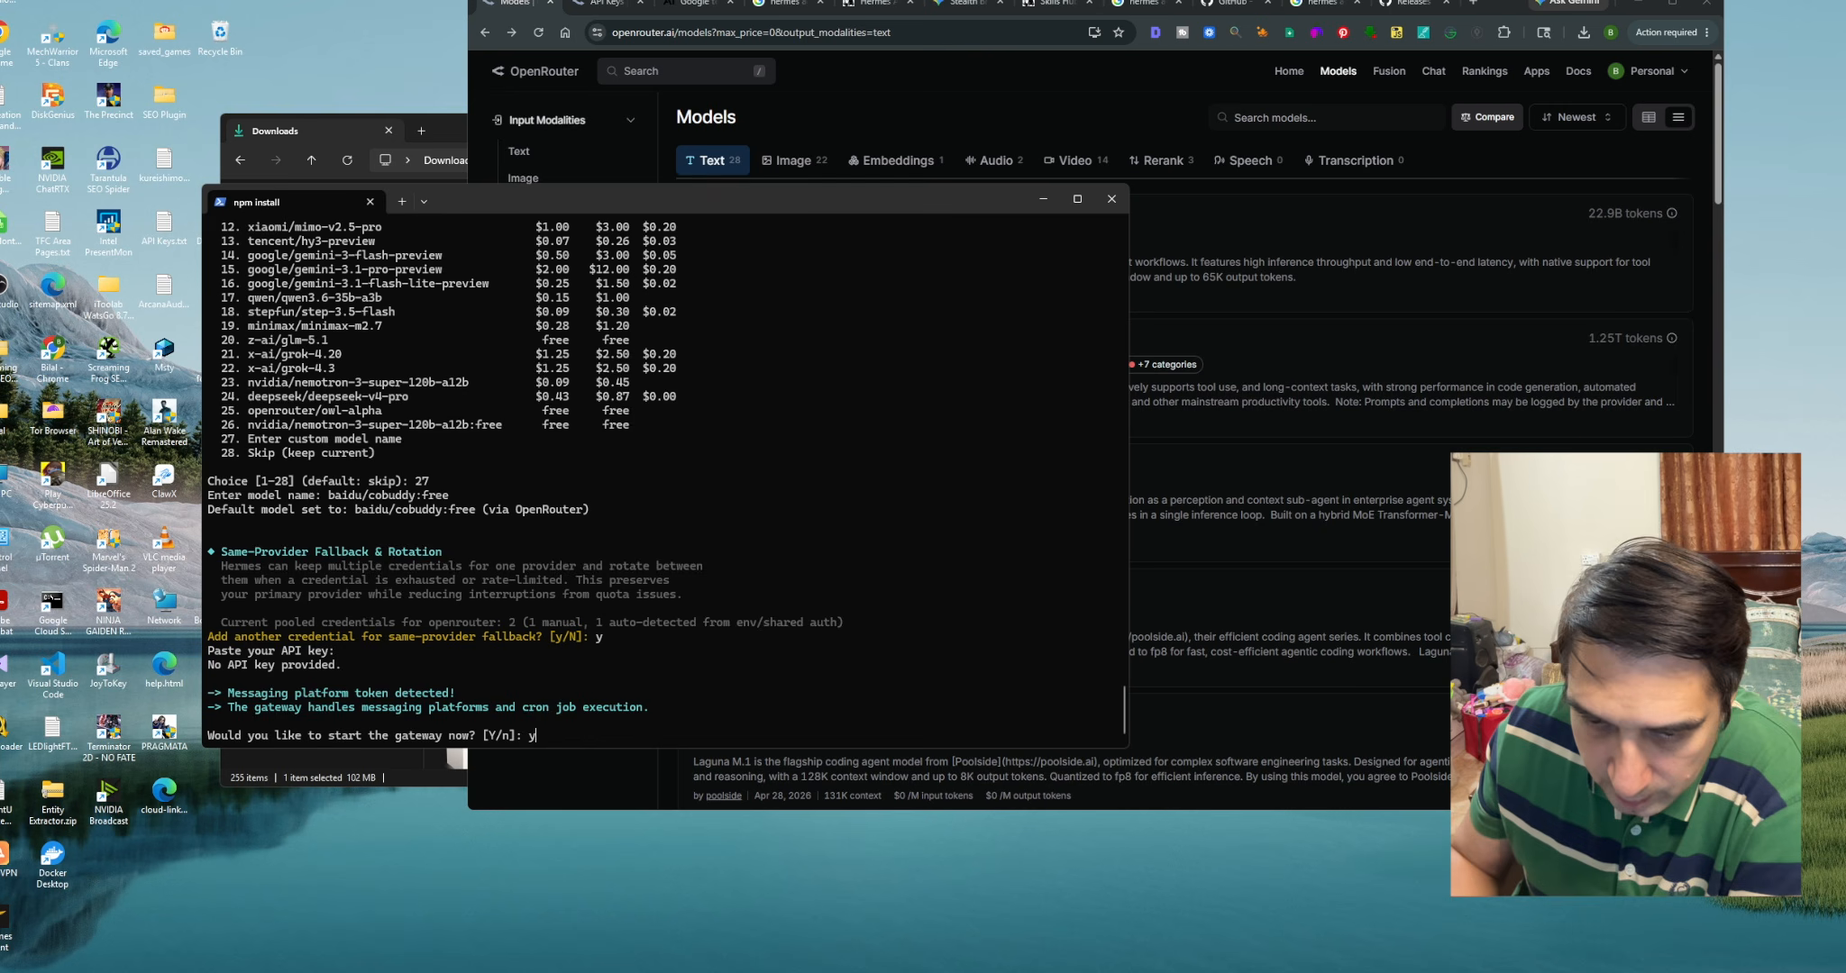
key("Return")
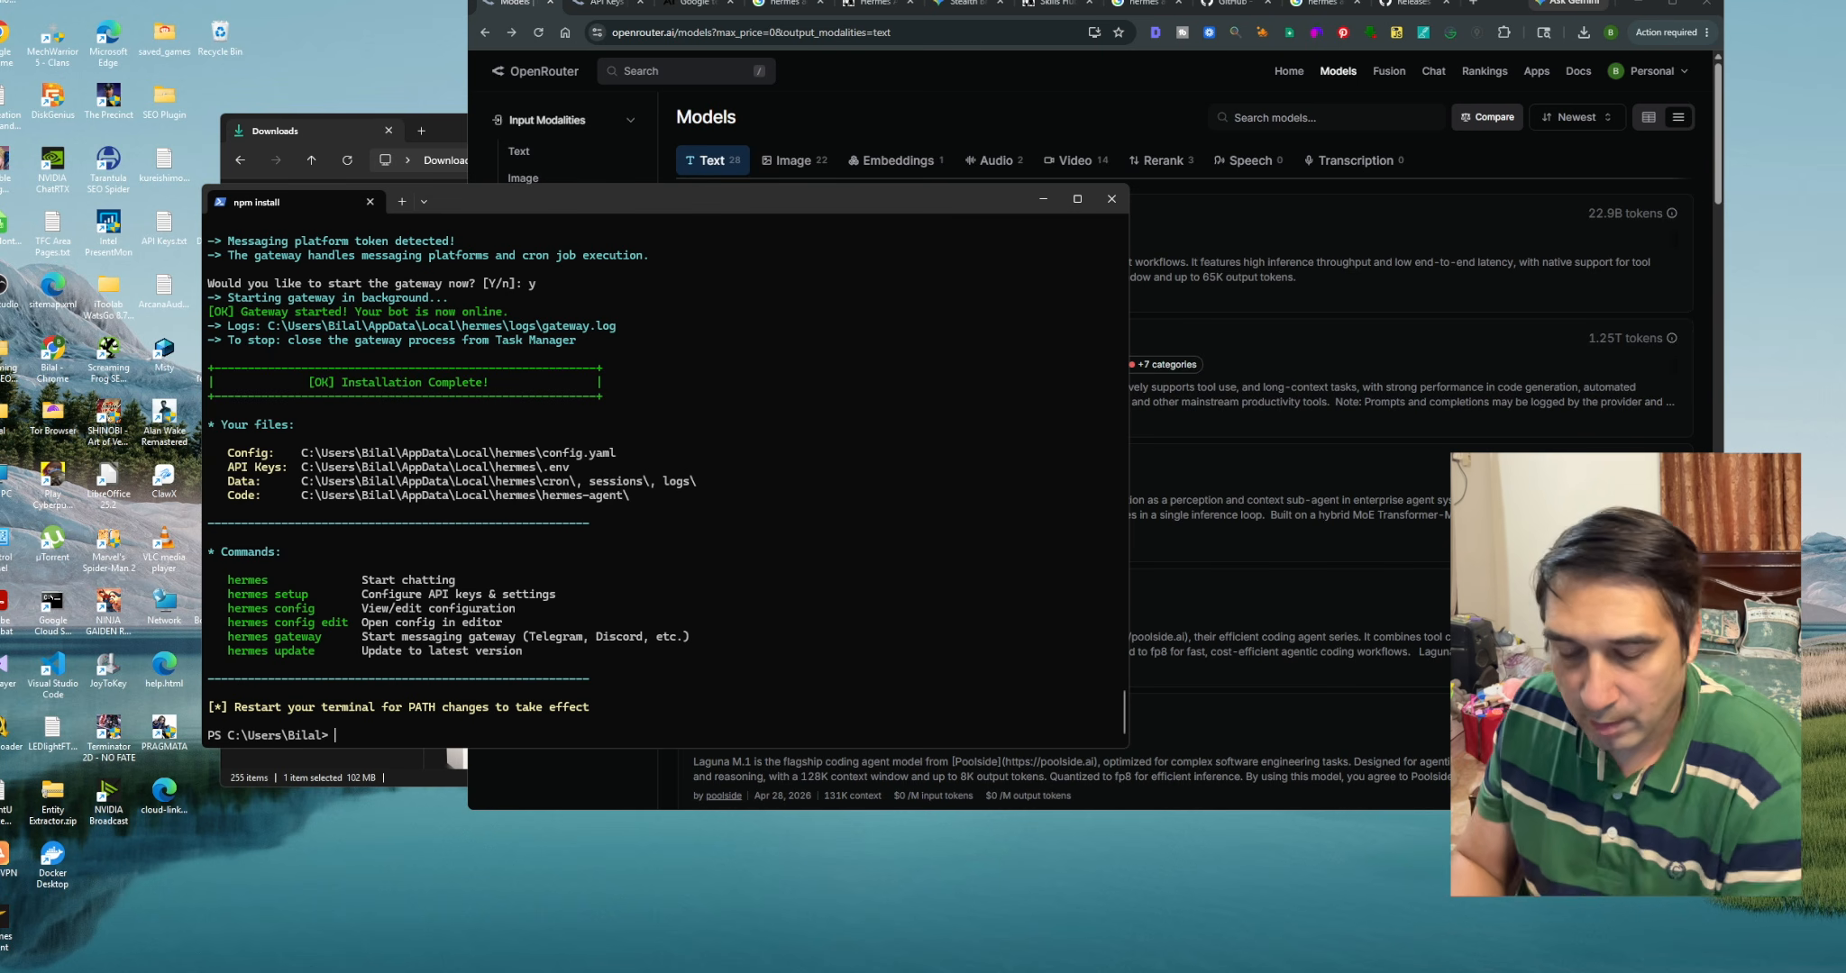
Launch the Hermes chat with the hermes command and send the message "hello"
type("hermes c")
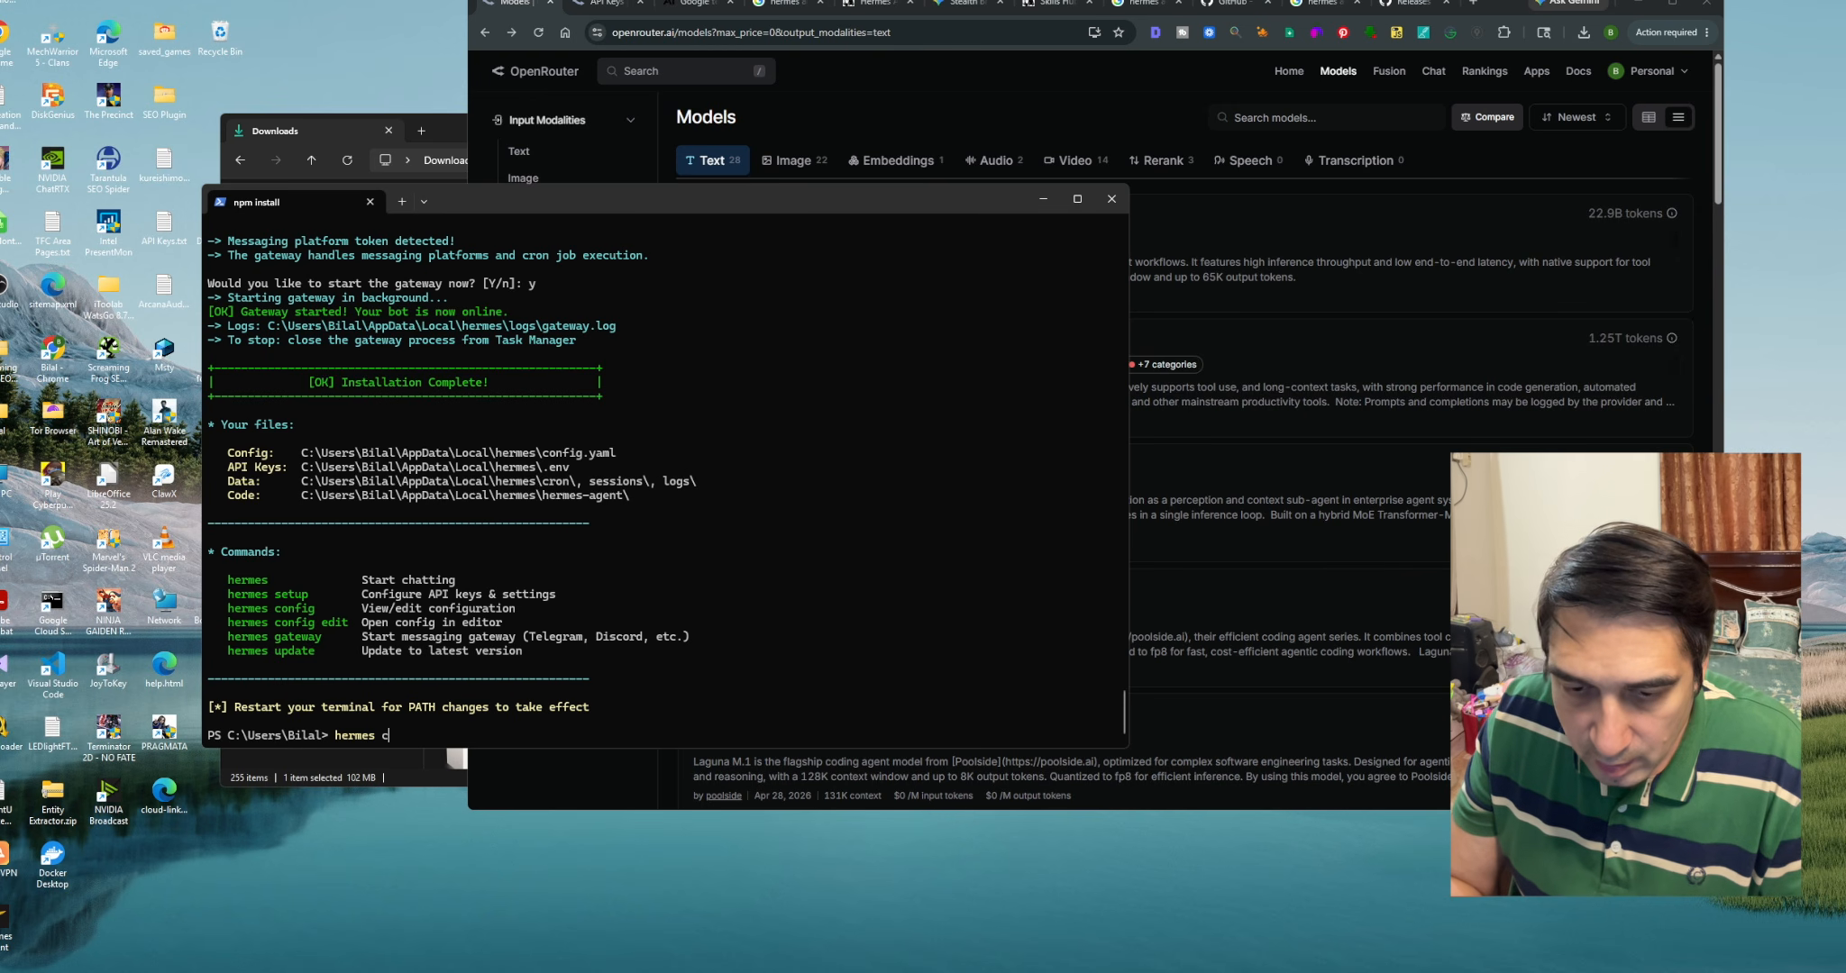
key("BackSpace")
key("Return")
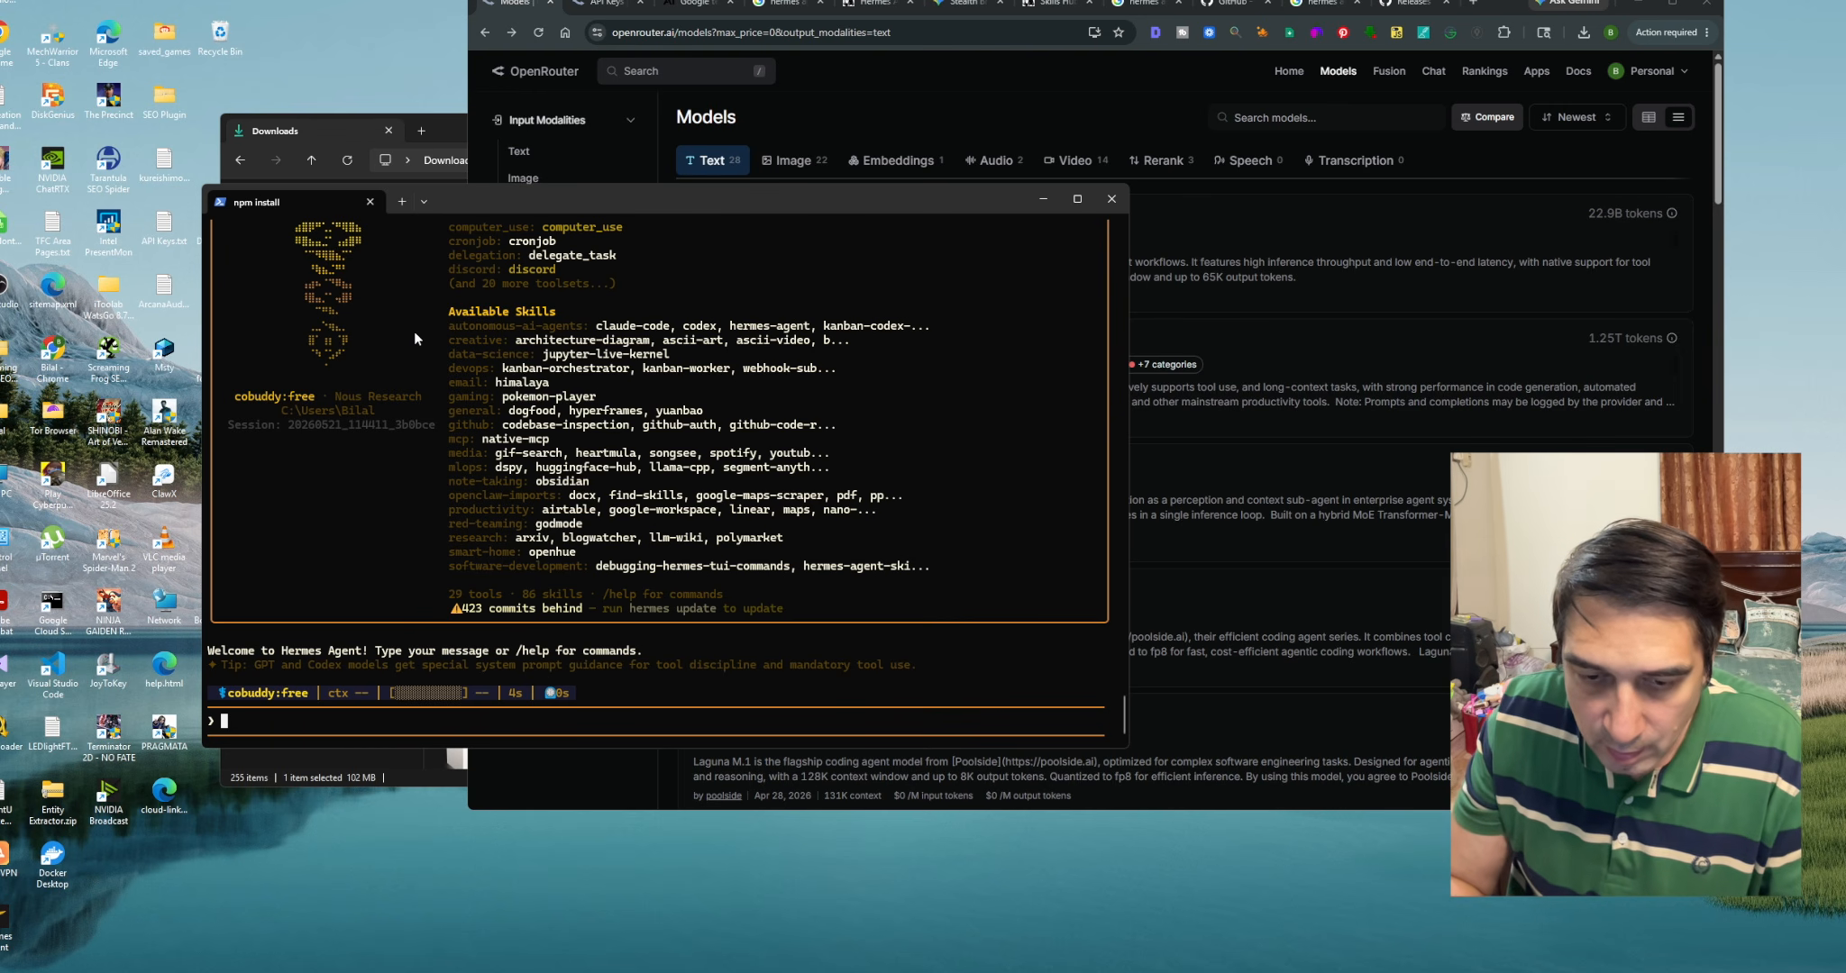
type("hello")
key("Return")
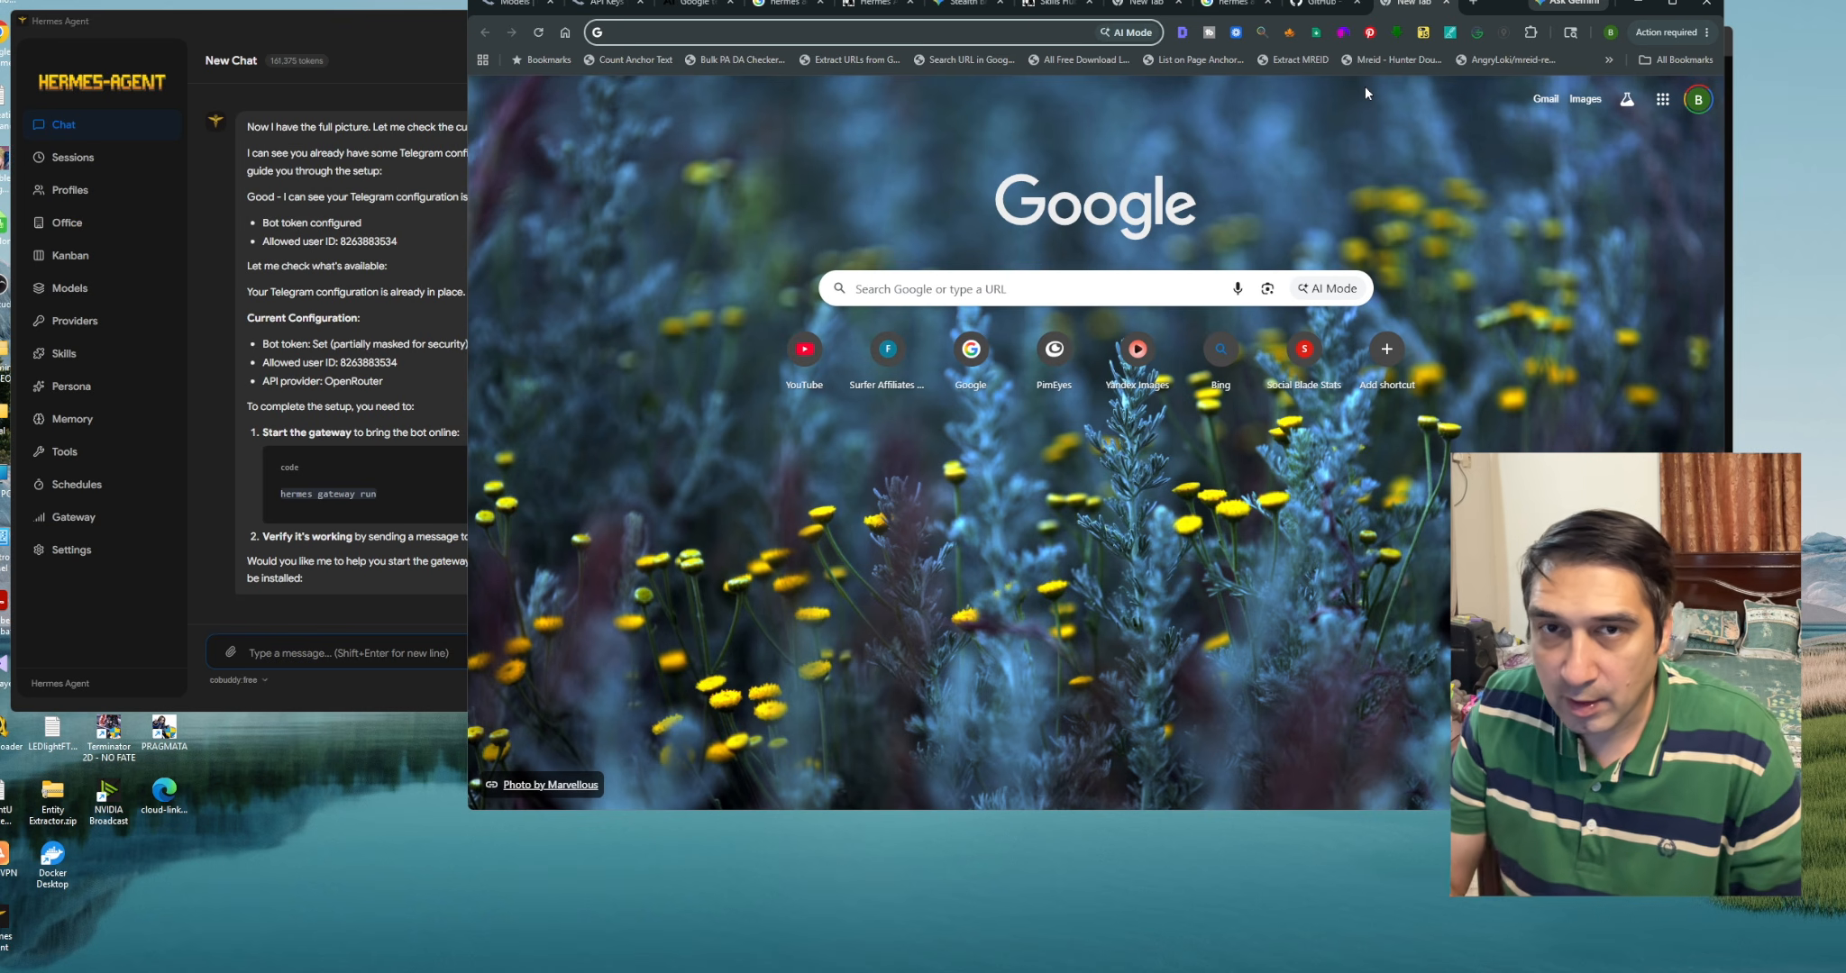
In the browser, search Google for "hermes agent desktop" and open the hermes-desktop GitHub repository
type("her")
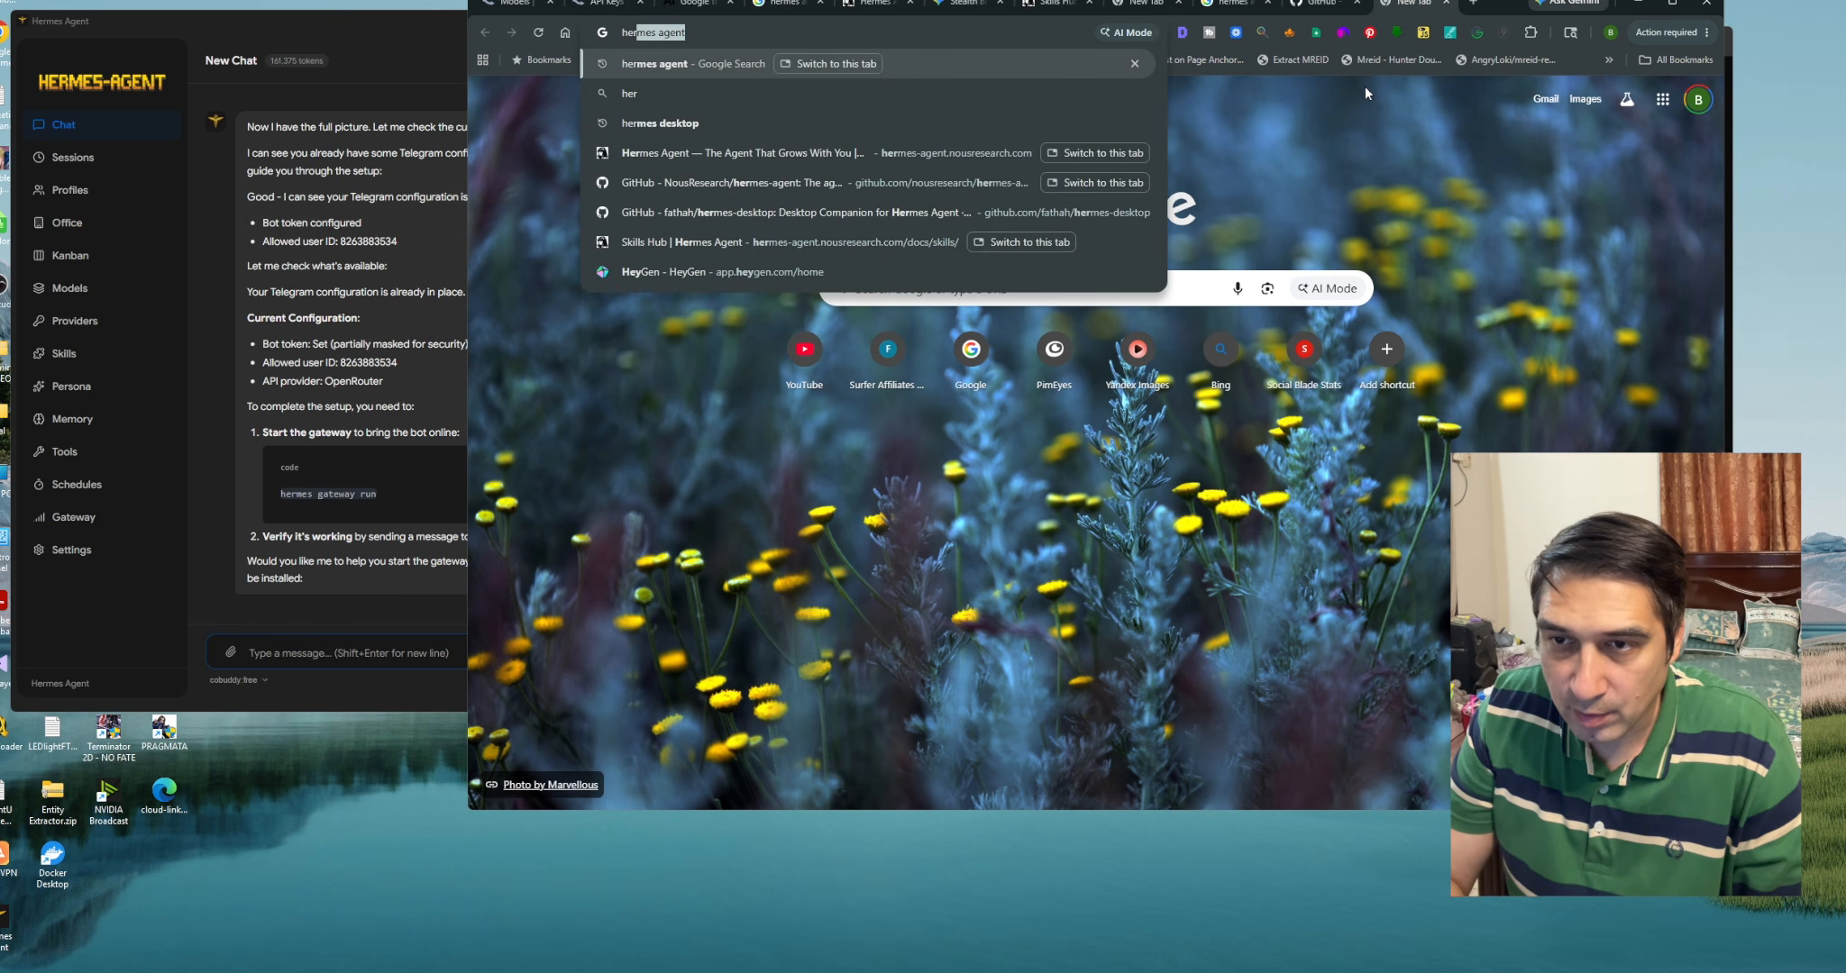
type("me")
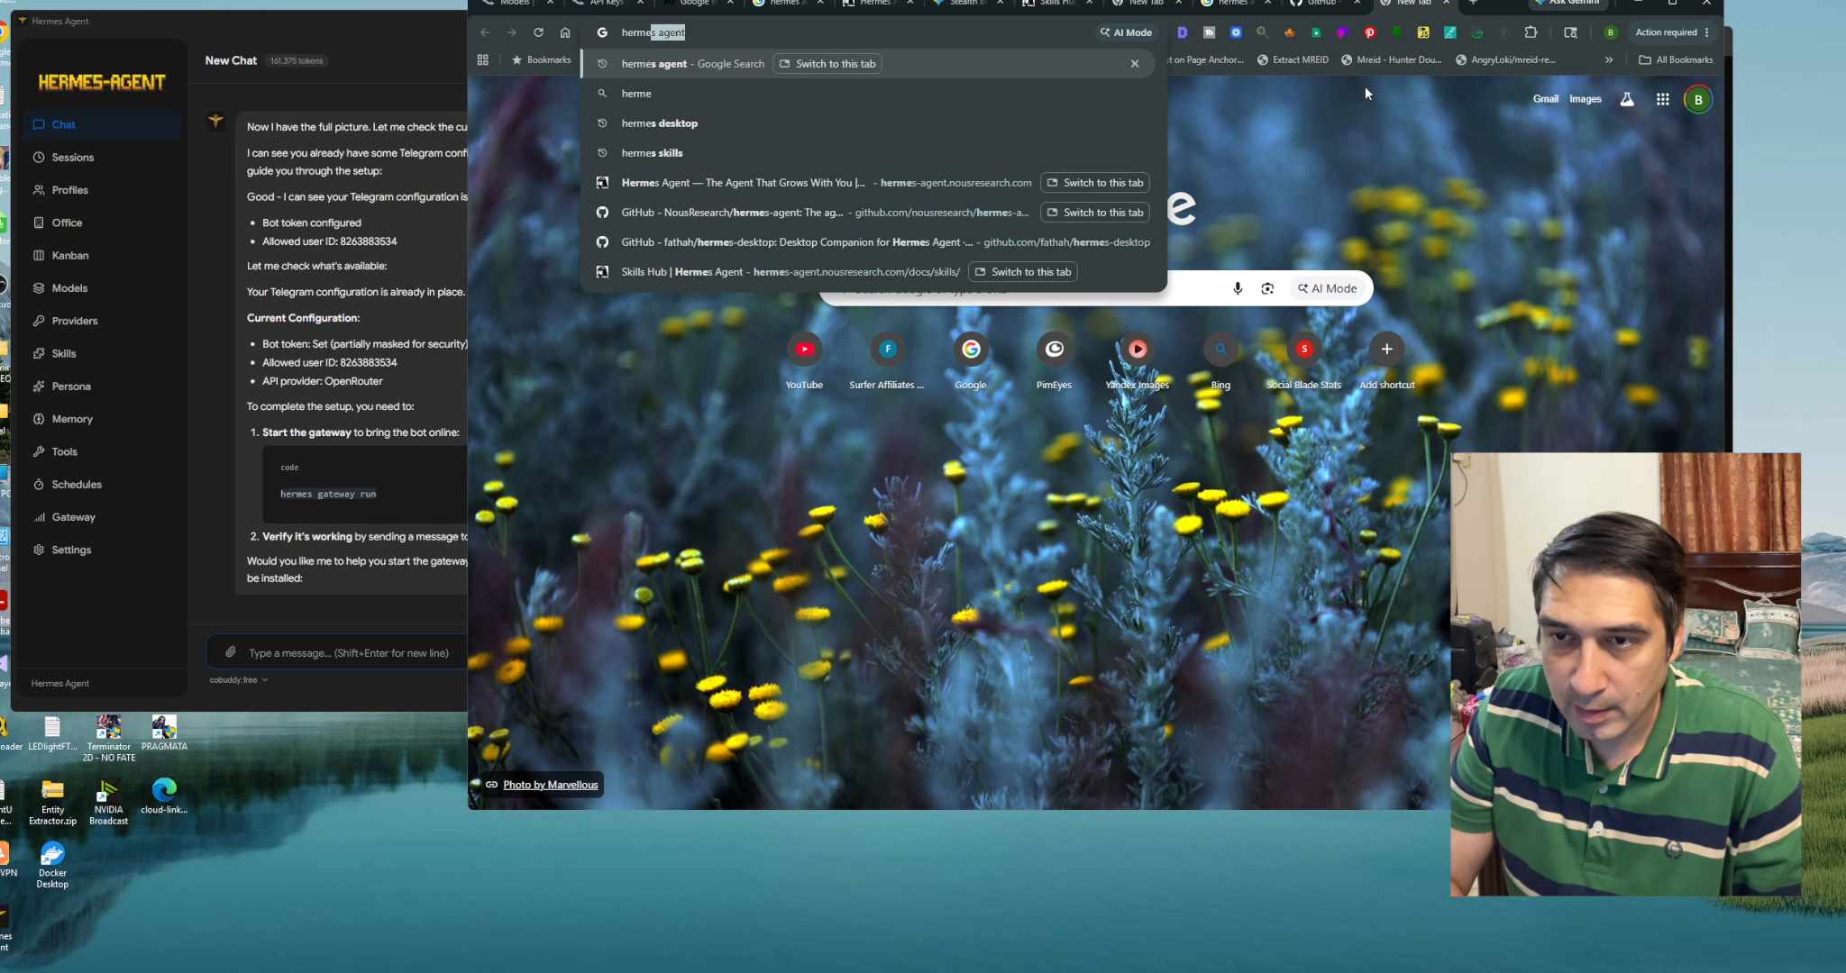
type("s agent desktop")
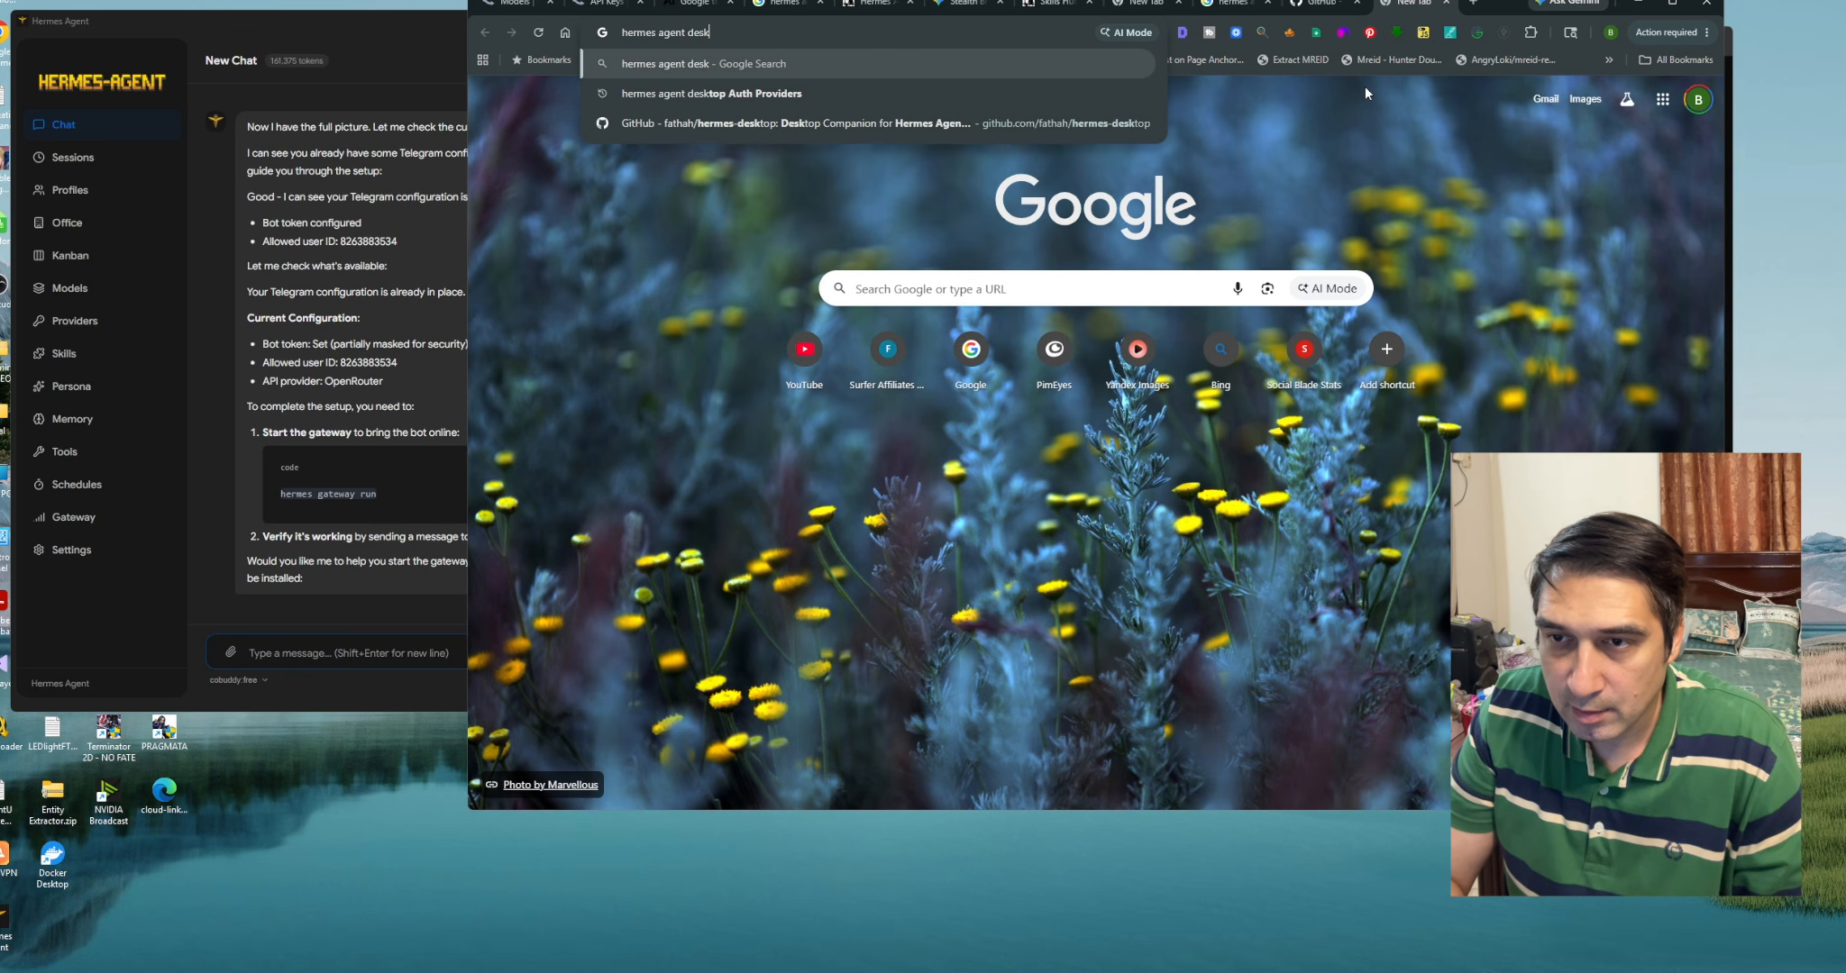
key("Return")
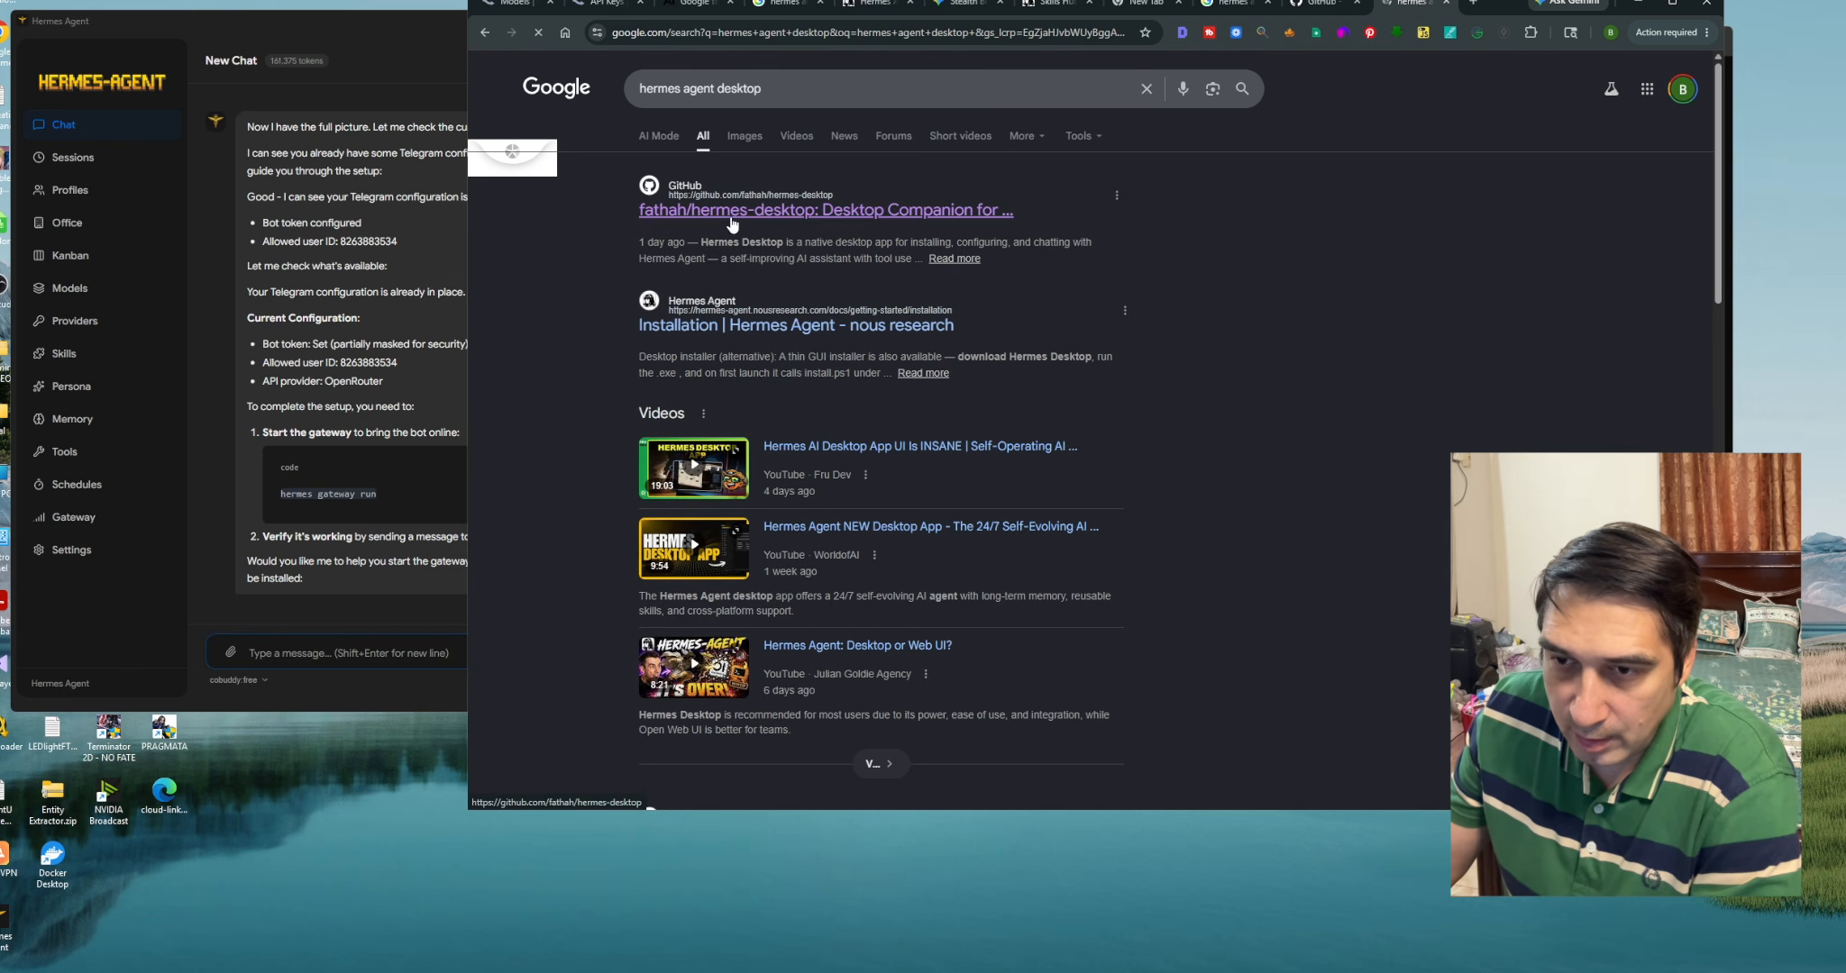
left_click(788, 212)
Find the Install section in the hermes-desktop README and open the linked Releases page
left_click_drag(1719, 80, 1727, 122)
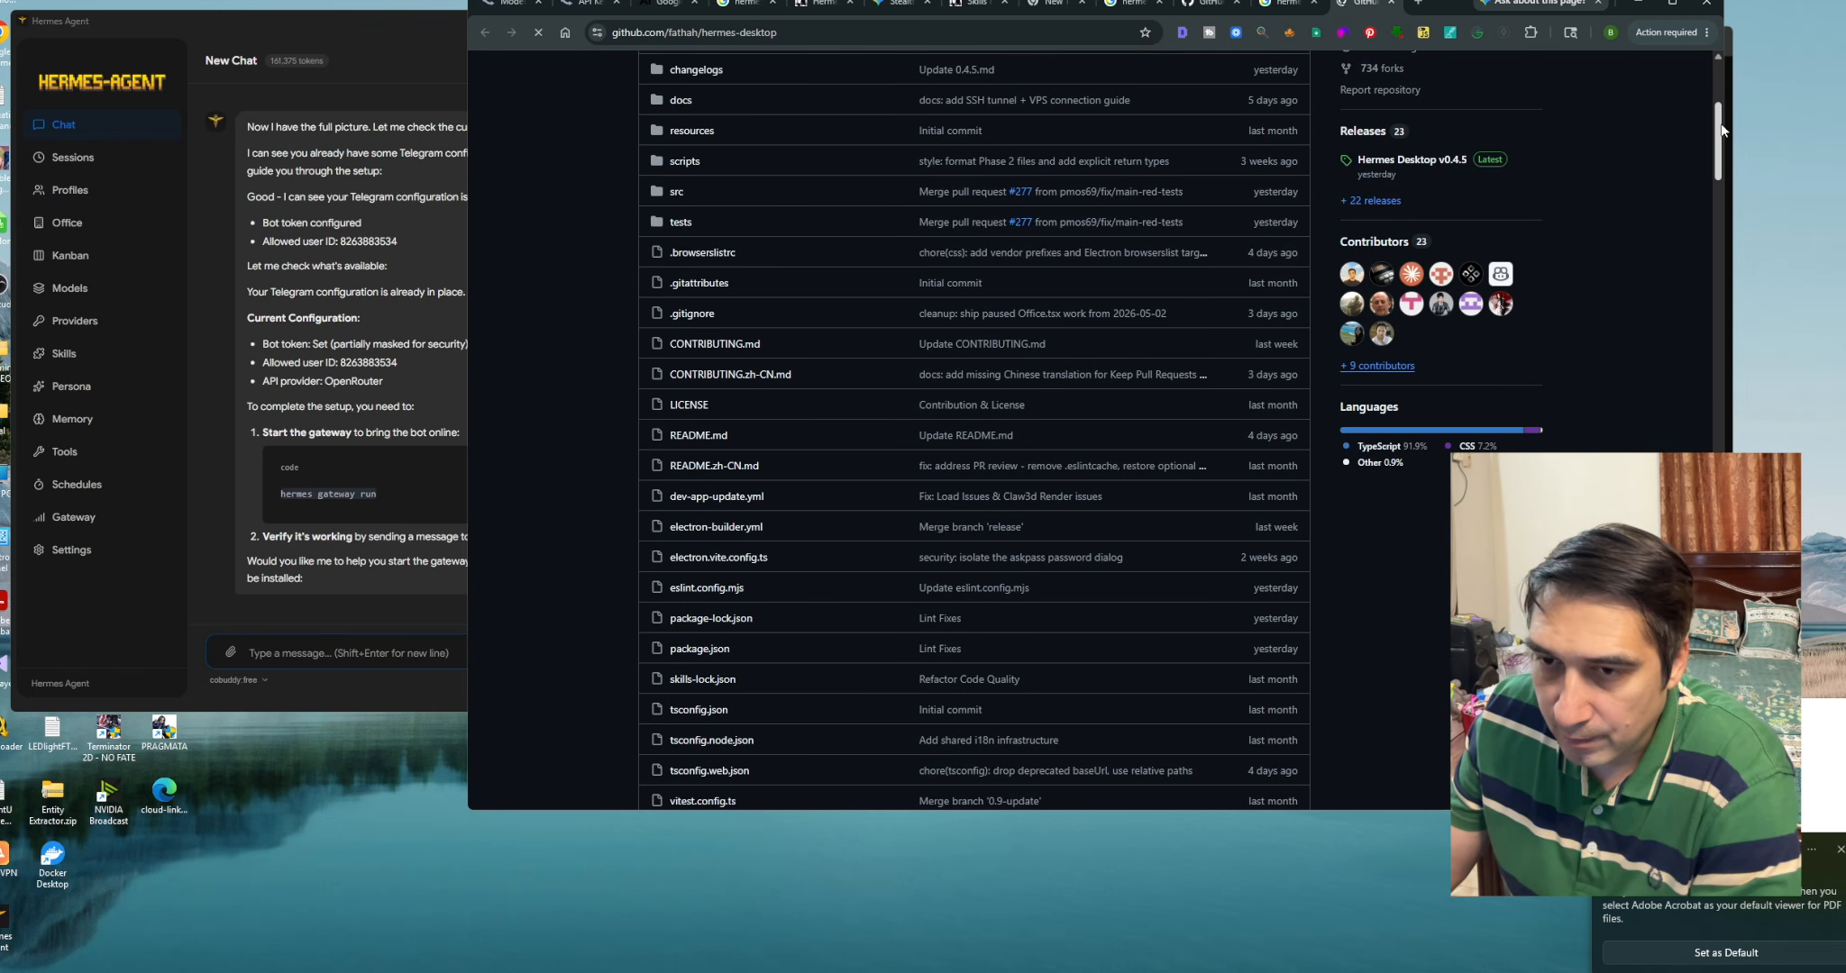
left_click(1718, 200)
scroll(714, 373, "down", 6)
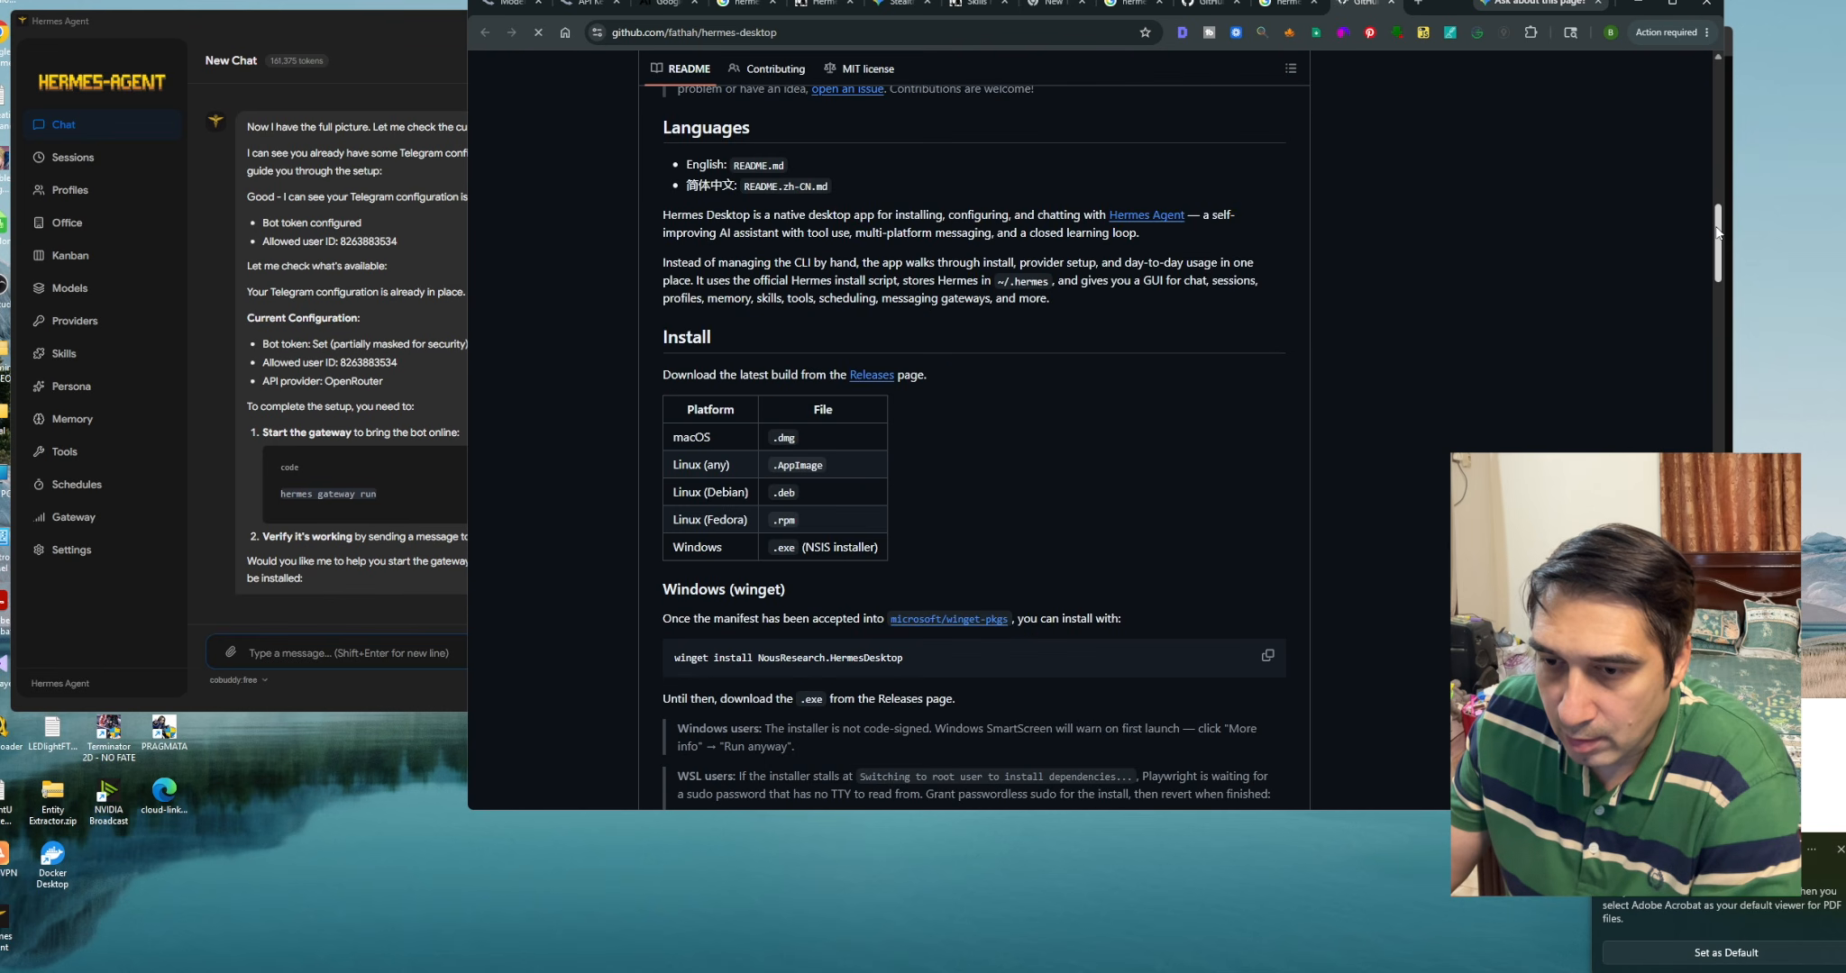
scroll(884, 257, "up", 1)
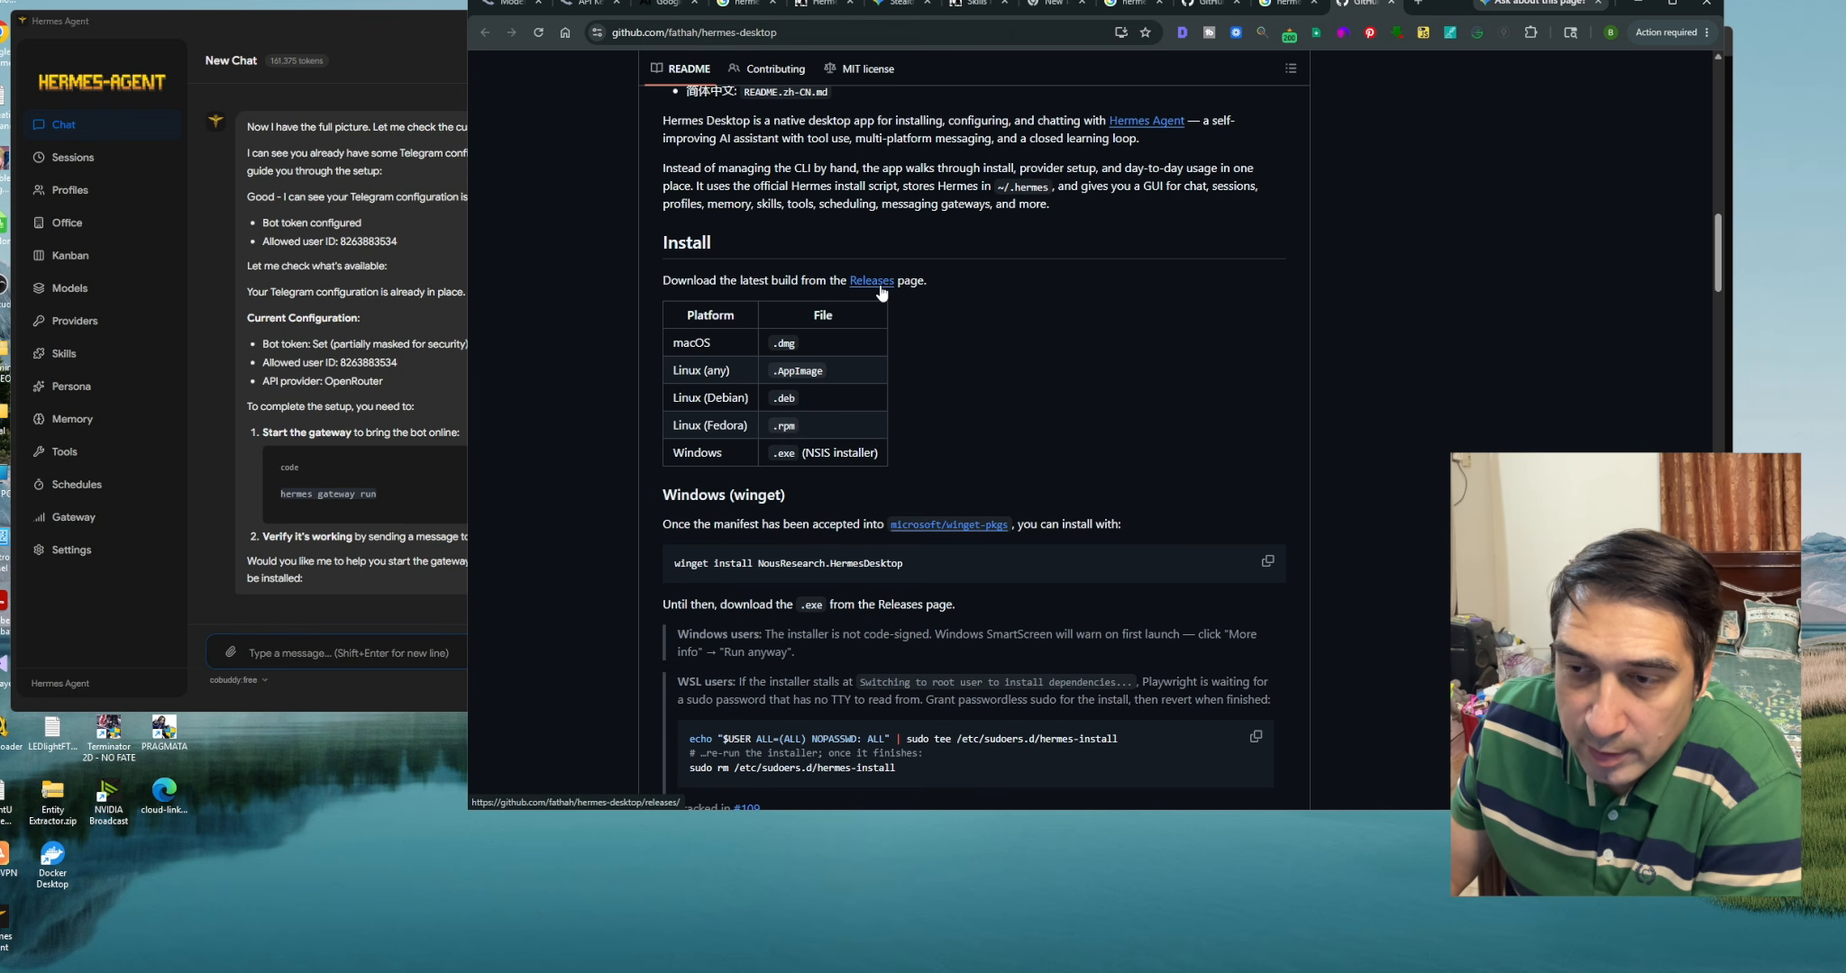
left_click_drag(953, 283, 933, 308)
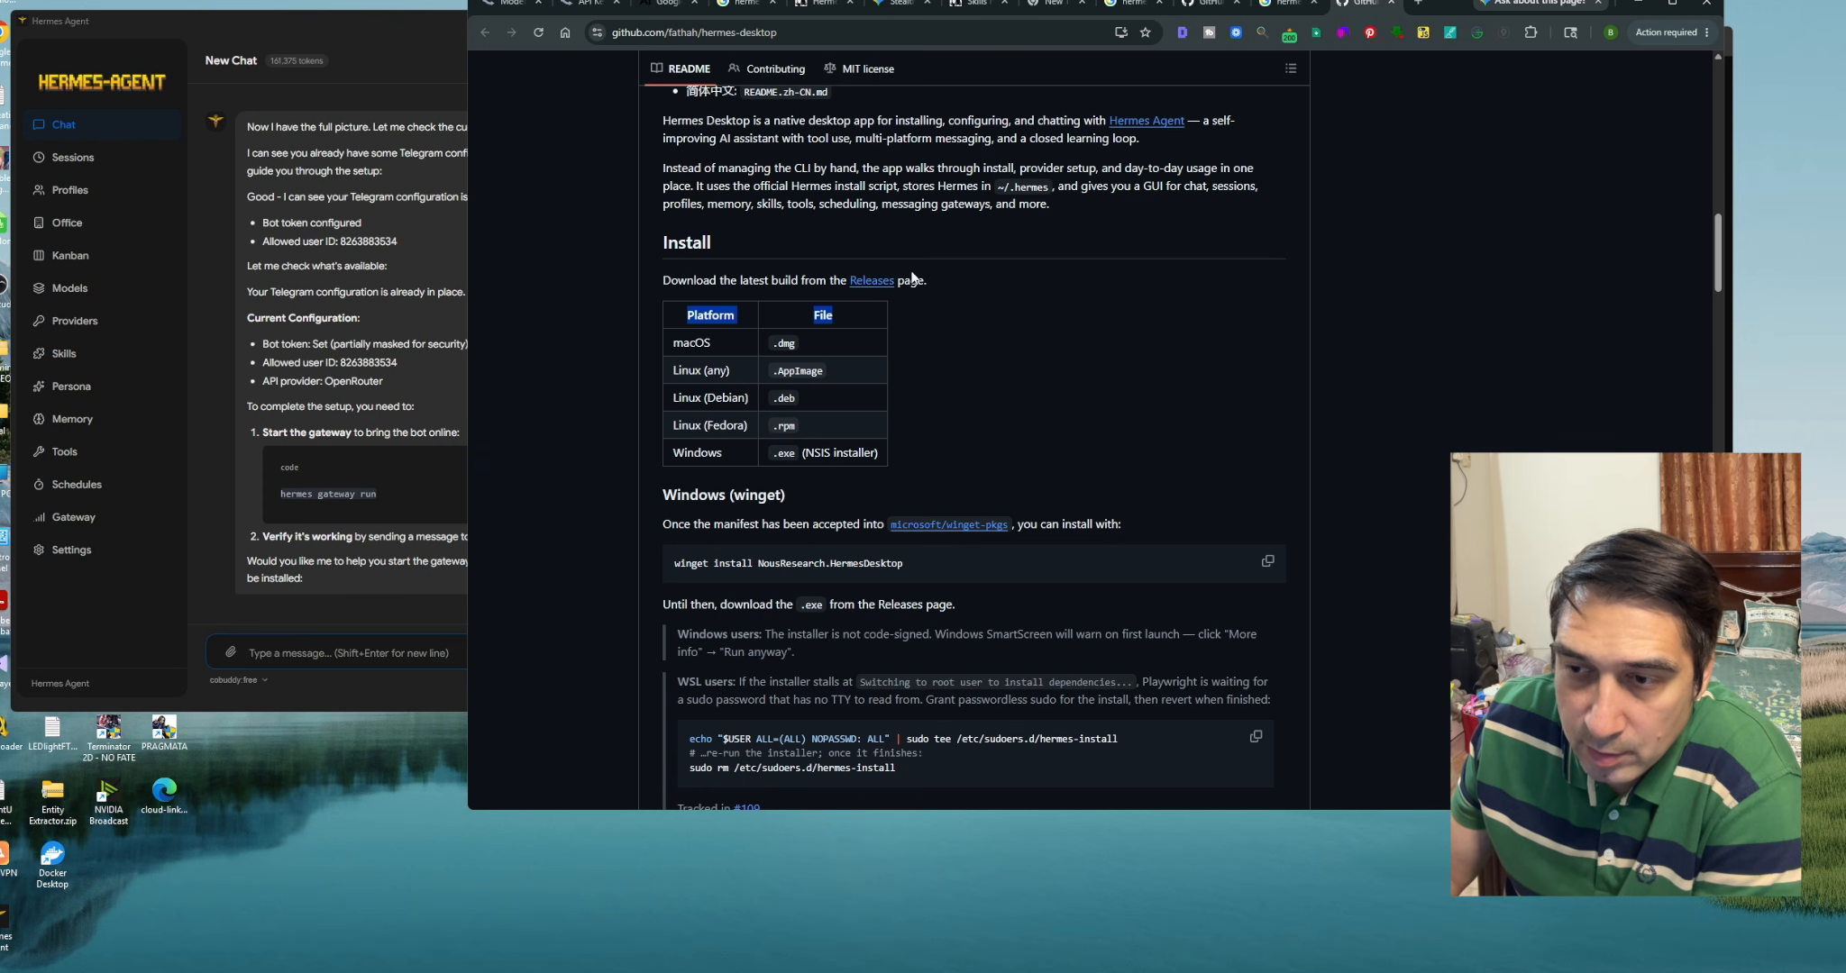
left_click(865, 281)
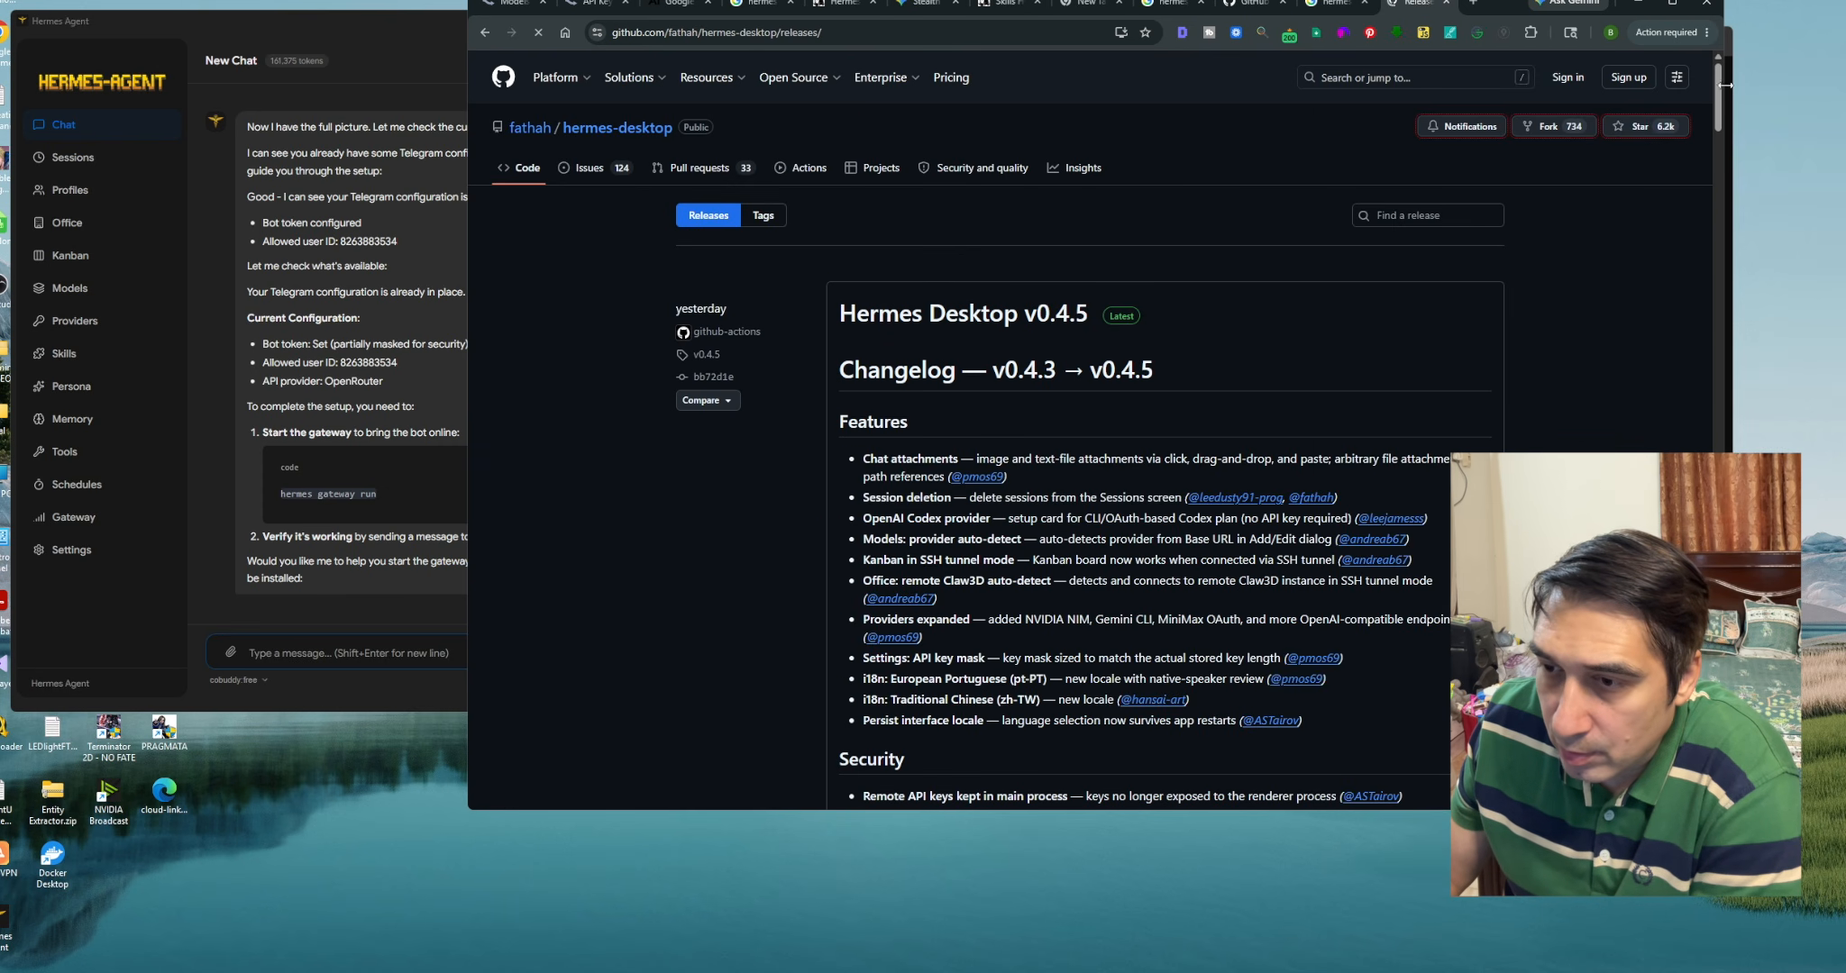
Examine the latest release's title, Hermes Desktop v0.4.5, and skim its changelog
scroll(1721, 103, "down", 3)
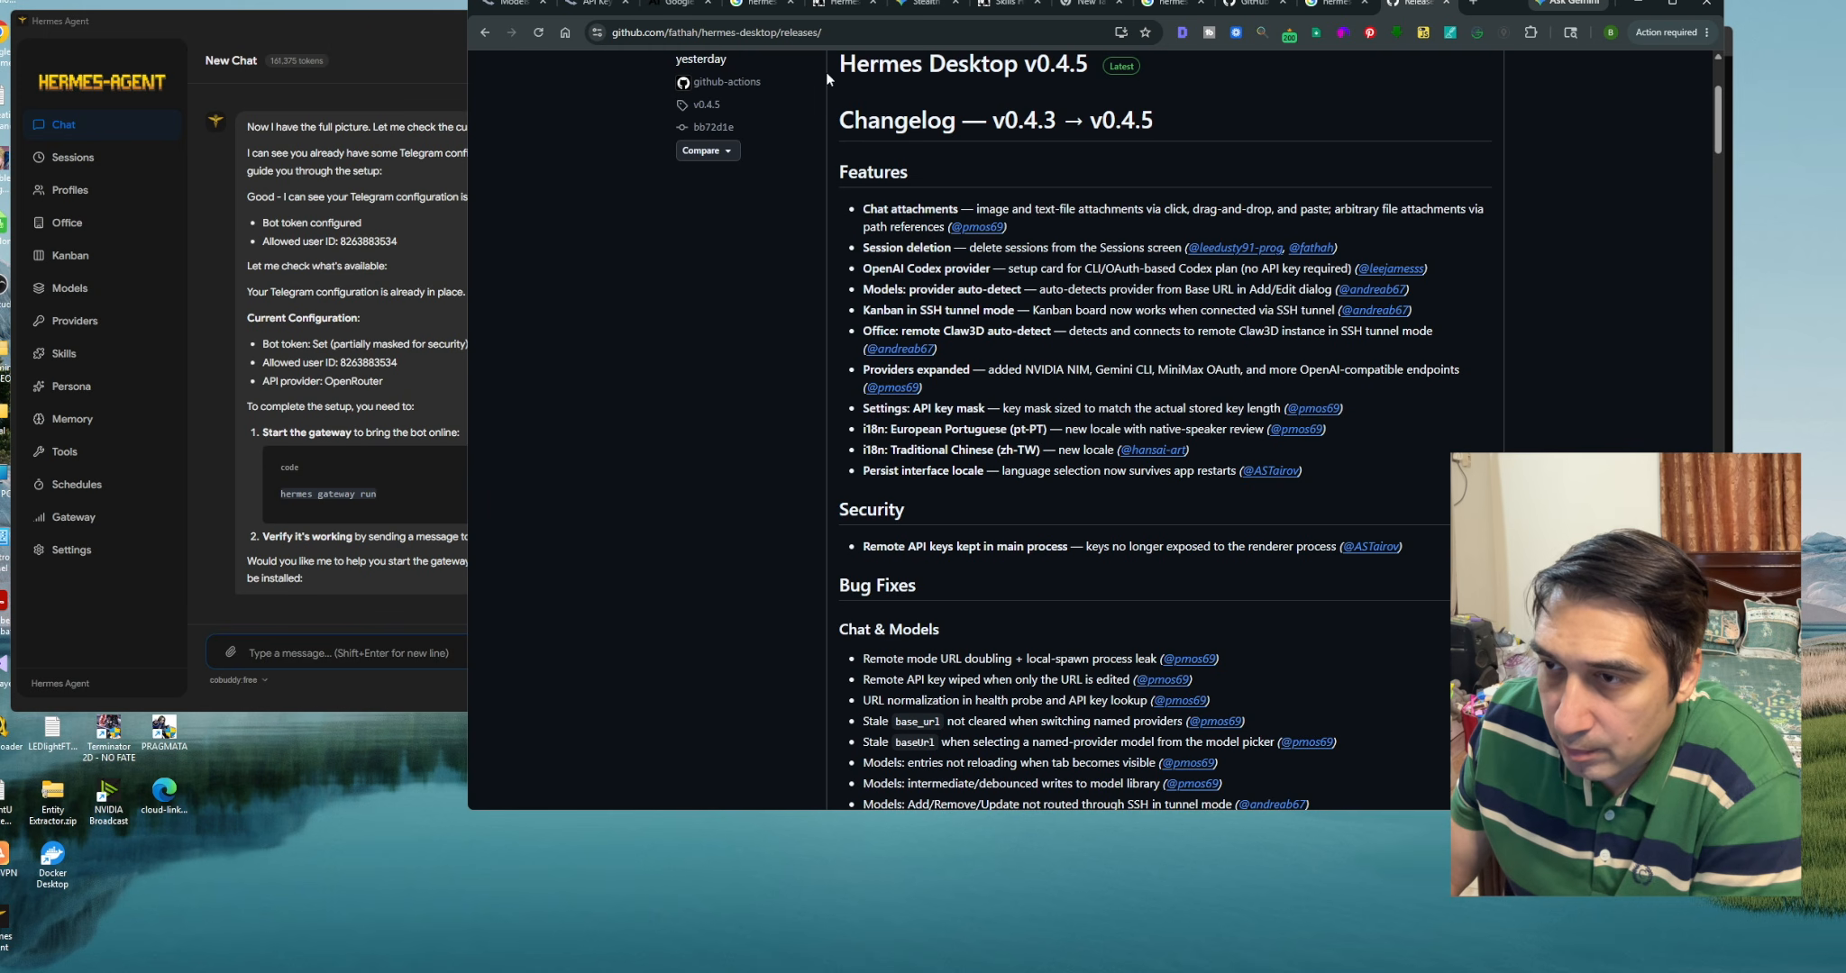
left_click_drag(831, 74, 1108, 78)
left_click(1212, 103)
left_click_drag(835, 65, 1074, 64)
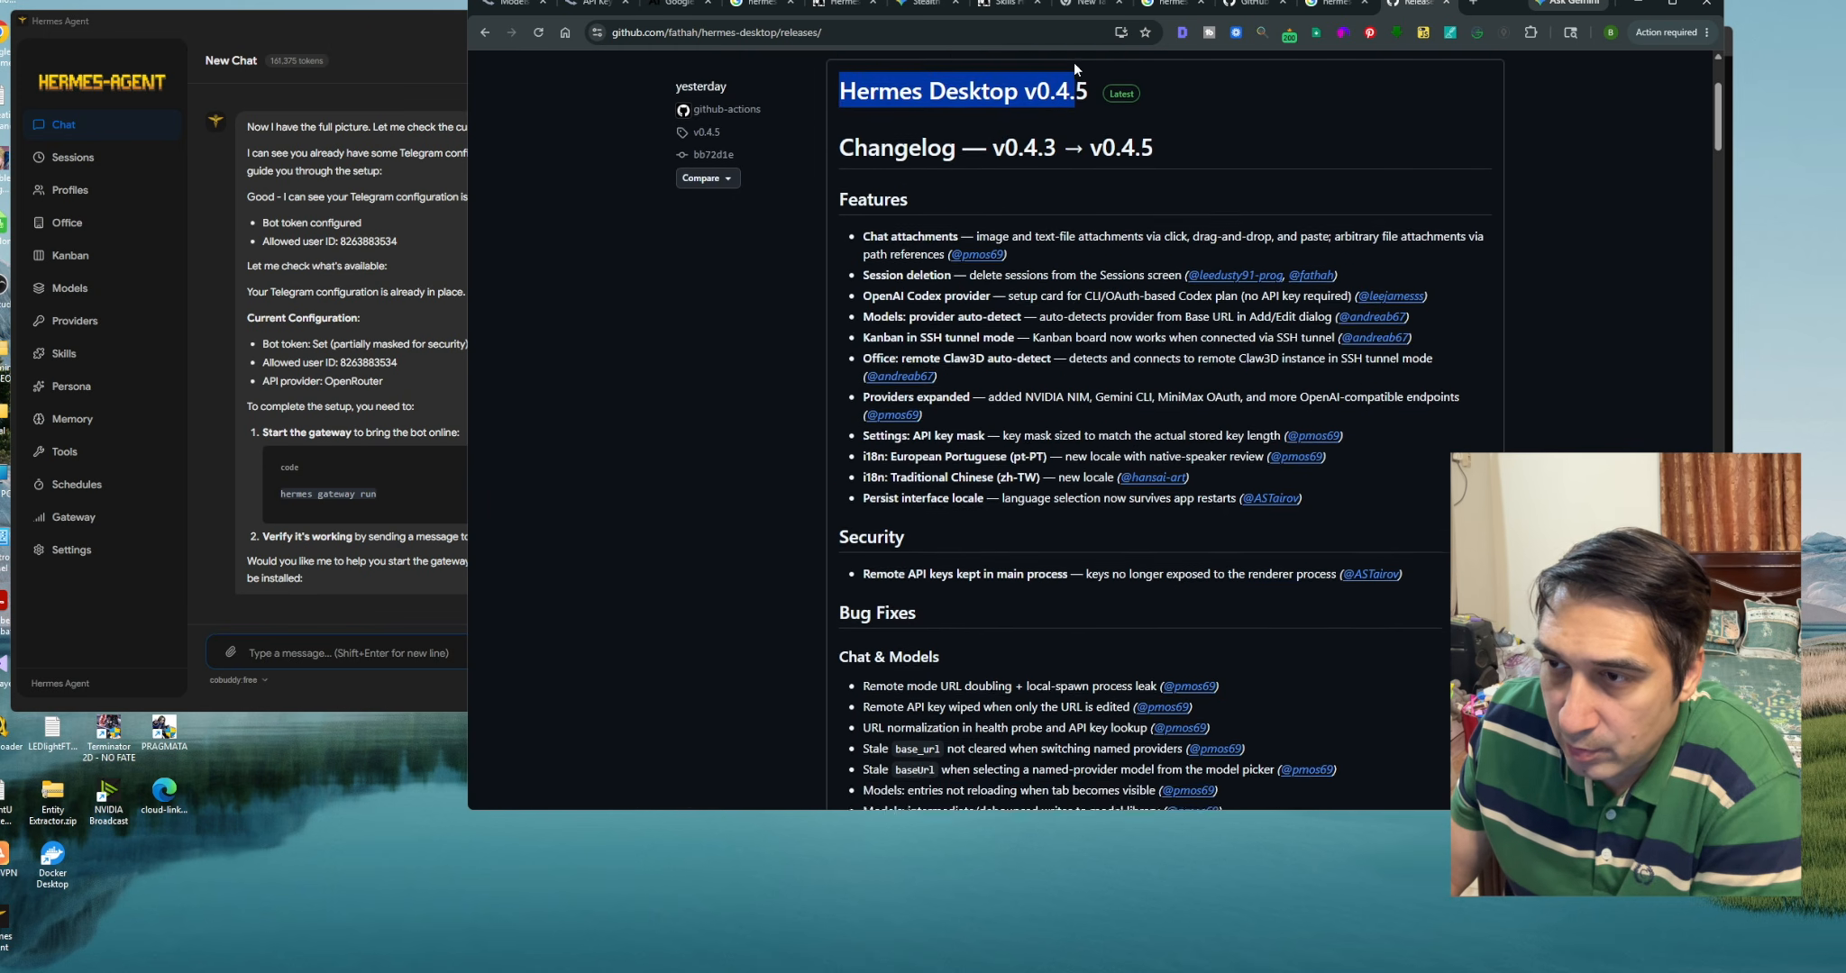
left_click(1072, 62)
scroll(1718, 118, "down", 1)
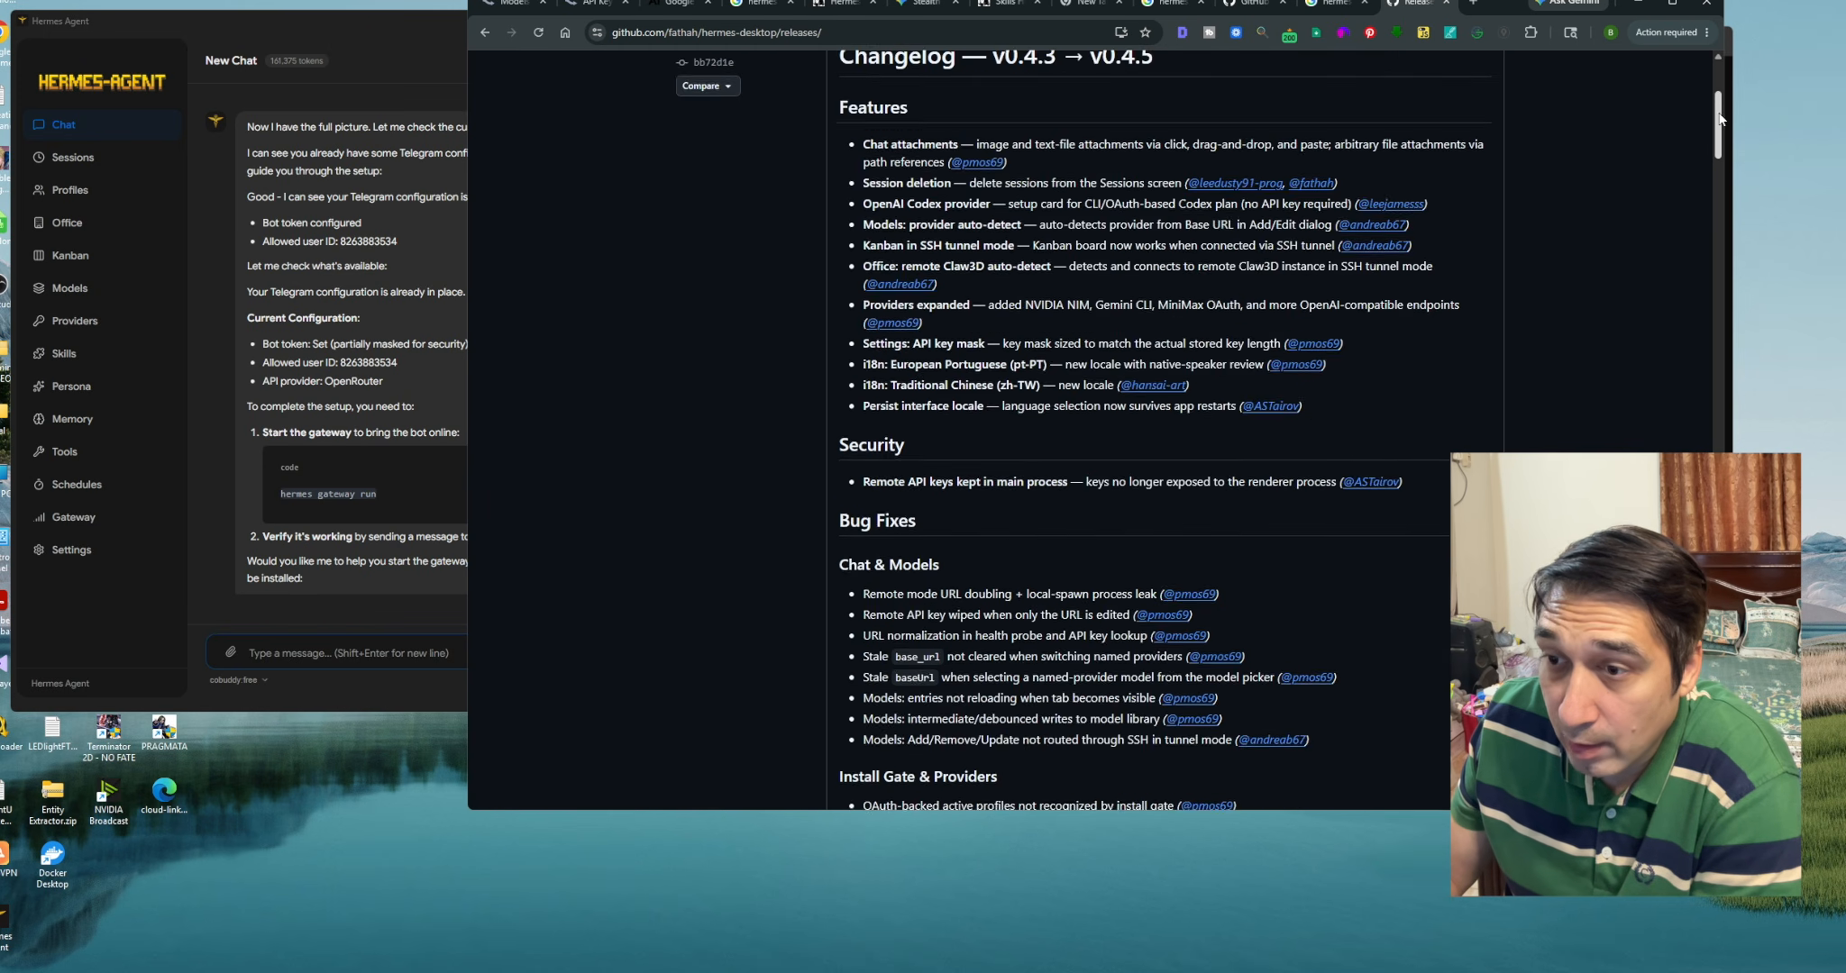
scroll(1718, 116, "down", 1)
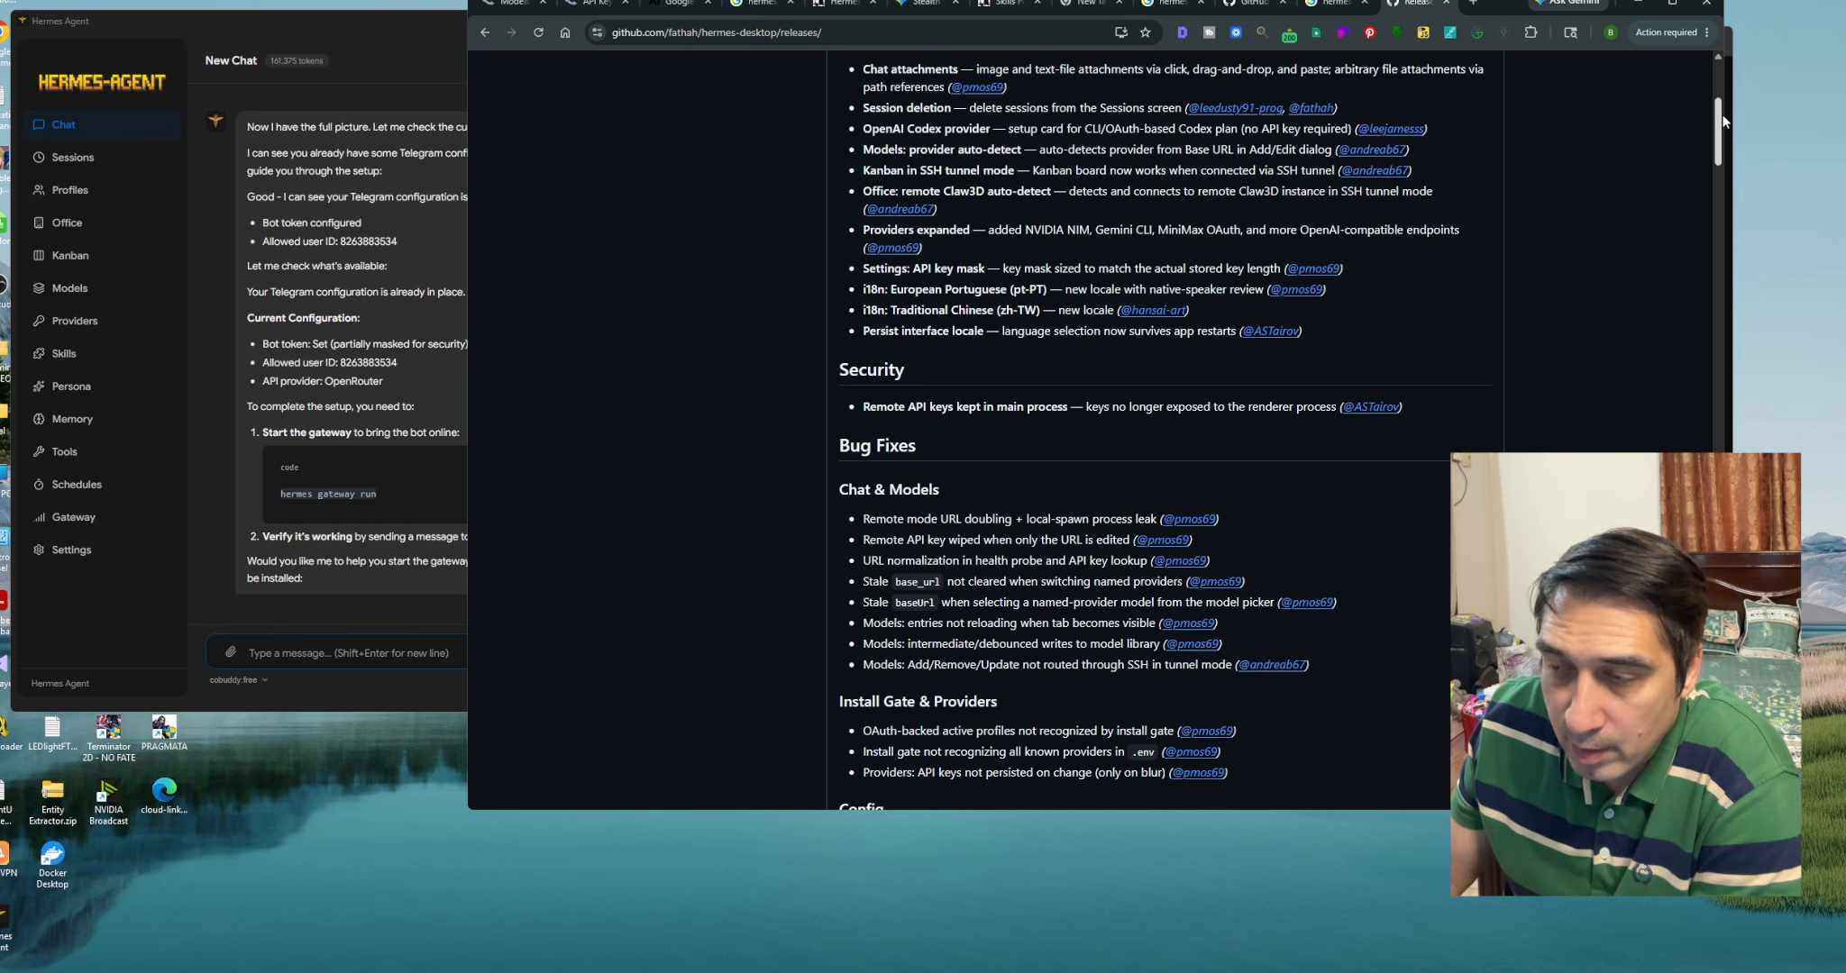
Read the changelog's feature entries on chat attachments, session deletion, the OpenAI Codex provider and model provider auto-detection
left_click_drag(1722, 122, 1723, 113)
left_click_drag(863, 153, 1011, 151)
left_click(1075, 151)
left_click_drag(877, 152, 1020, 141)
left_click(1086, 139)
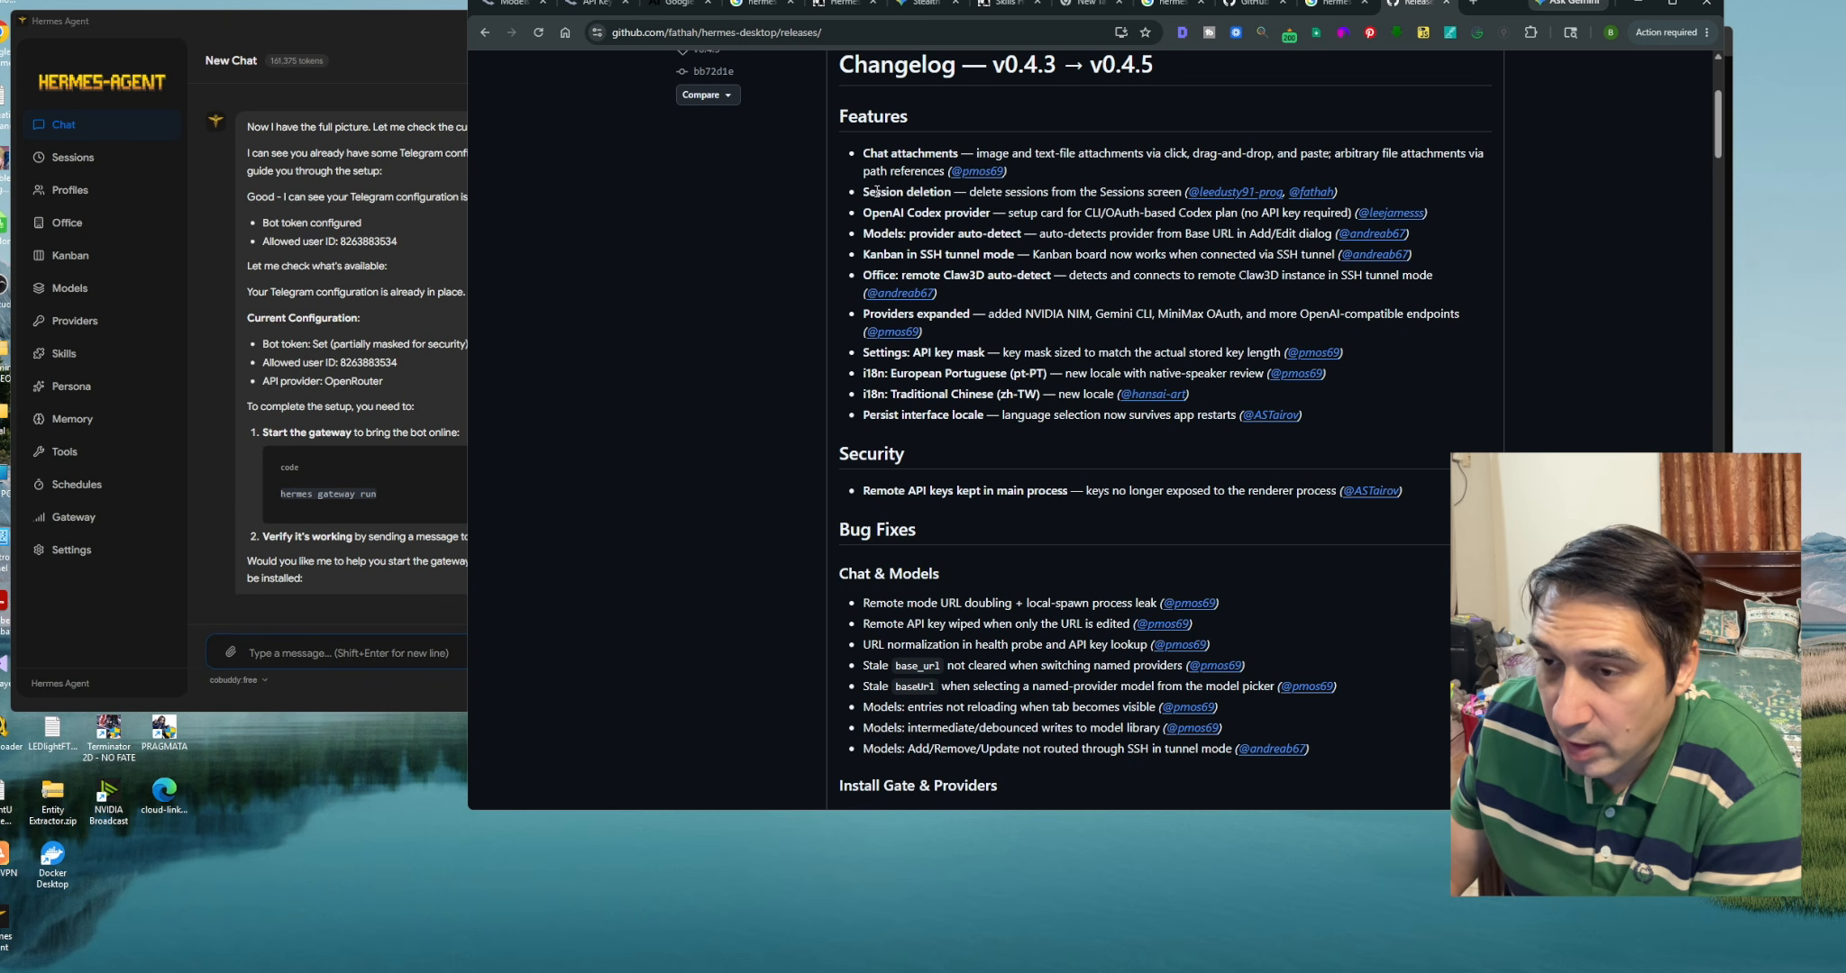
left_click_drag(862, 192, 1352, 217)
left_click(957, 193)
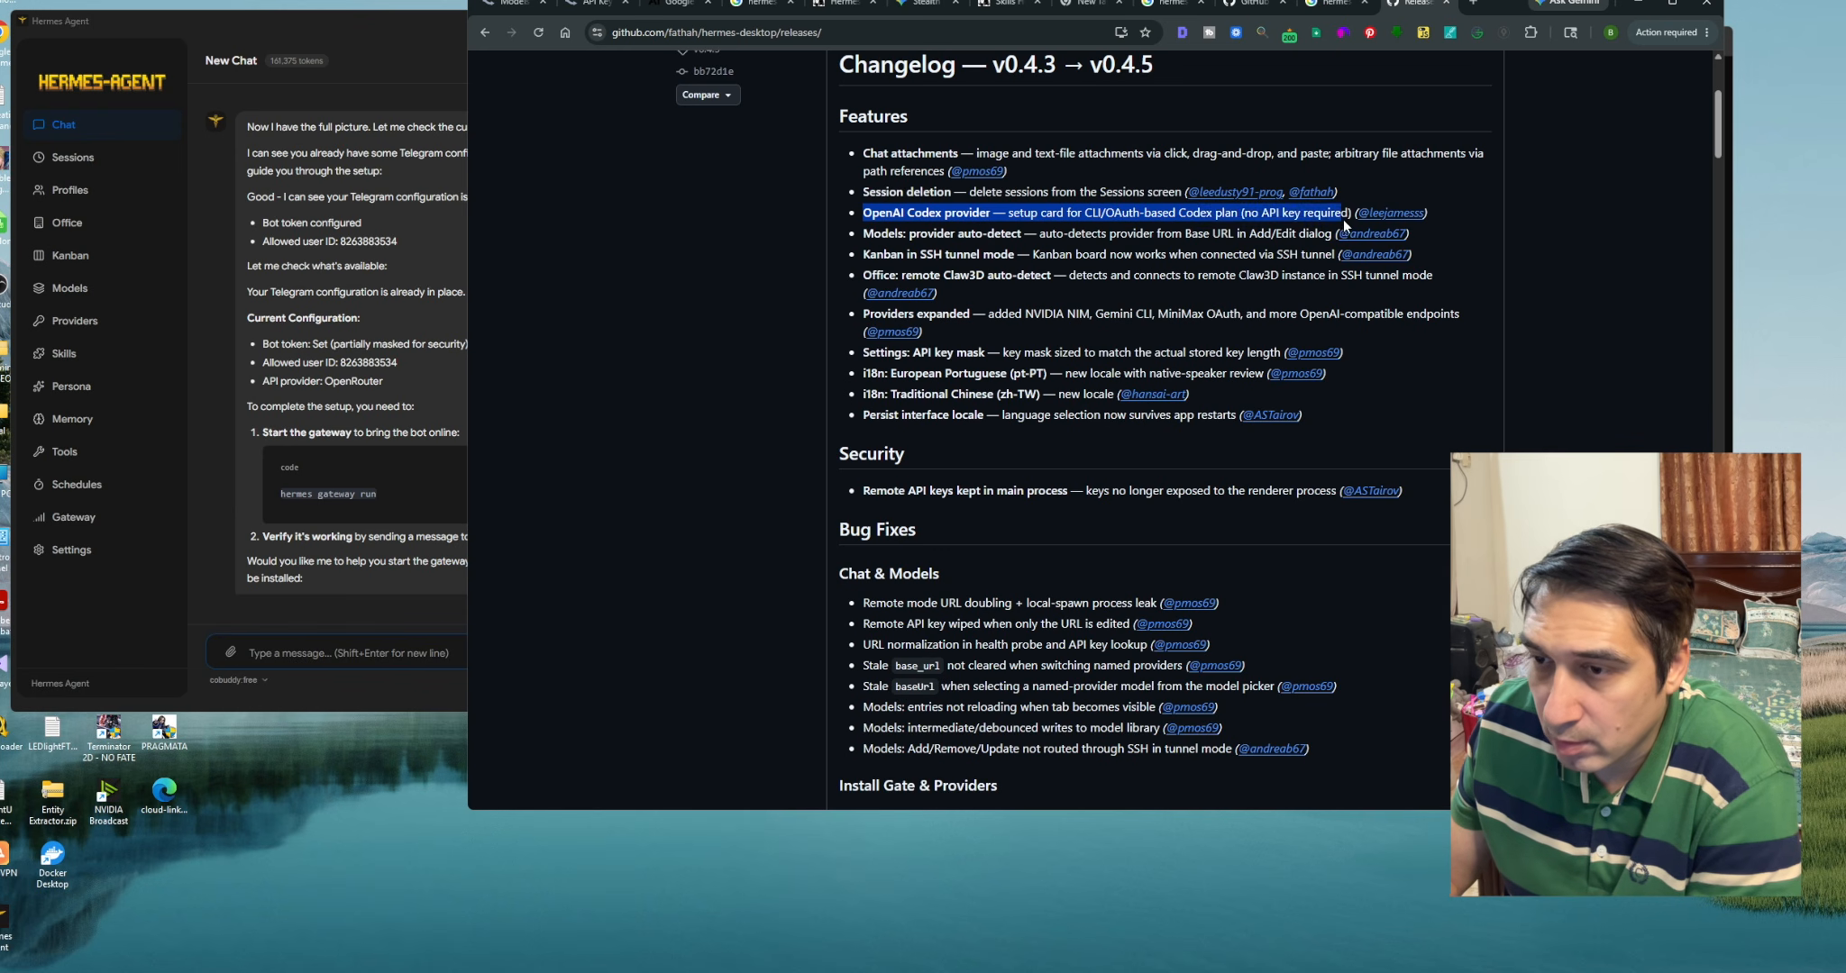
left_click(878, 231)
left_click_drag(879, 231, 1061, 234)
left_click_drag(901, 233, 1167, 235)
left_click(1165, 236)
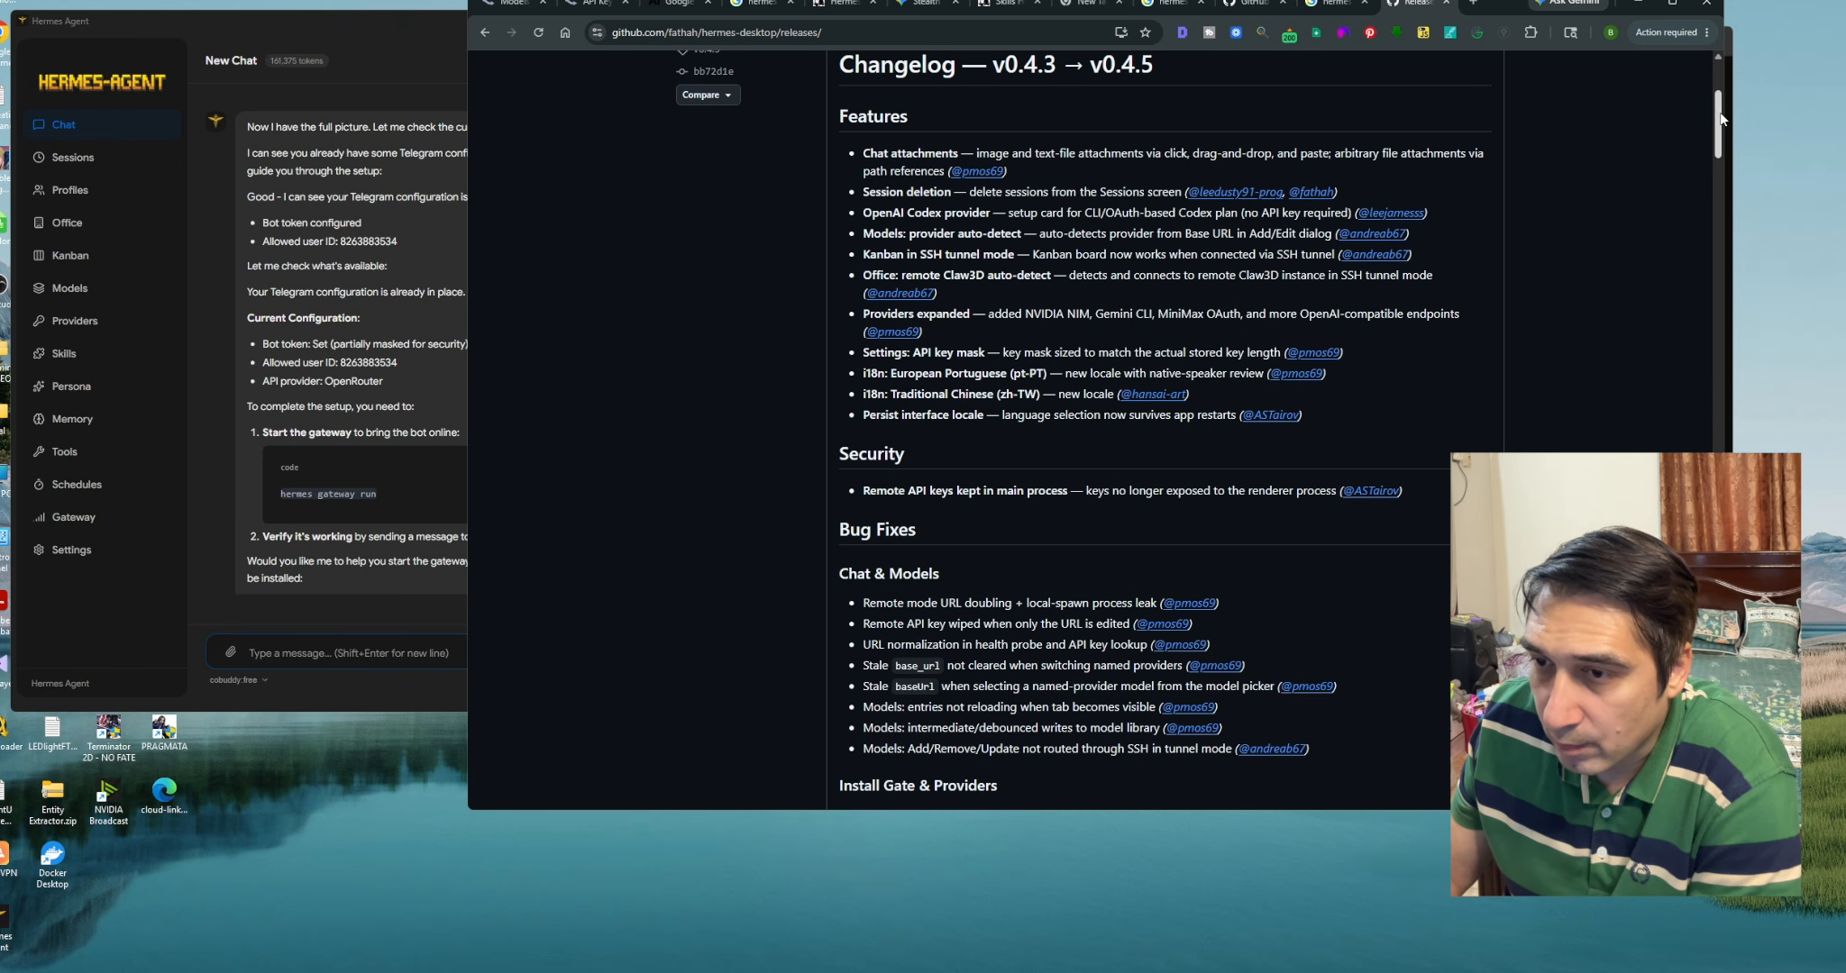
Read the changelog's feature entries on Kanban in SSH tunnel mode and Office remote Claw3D auto-detect
scroll(1276, 163, "down", 2)
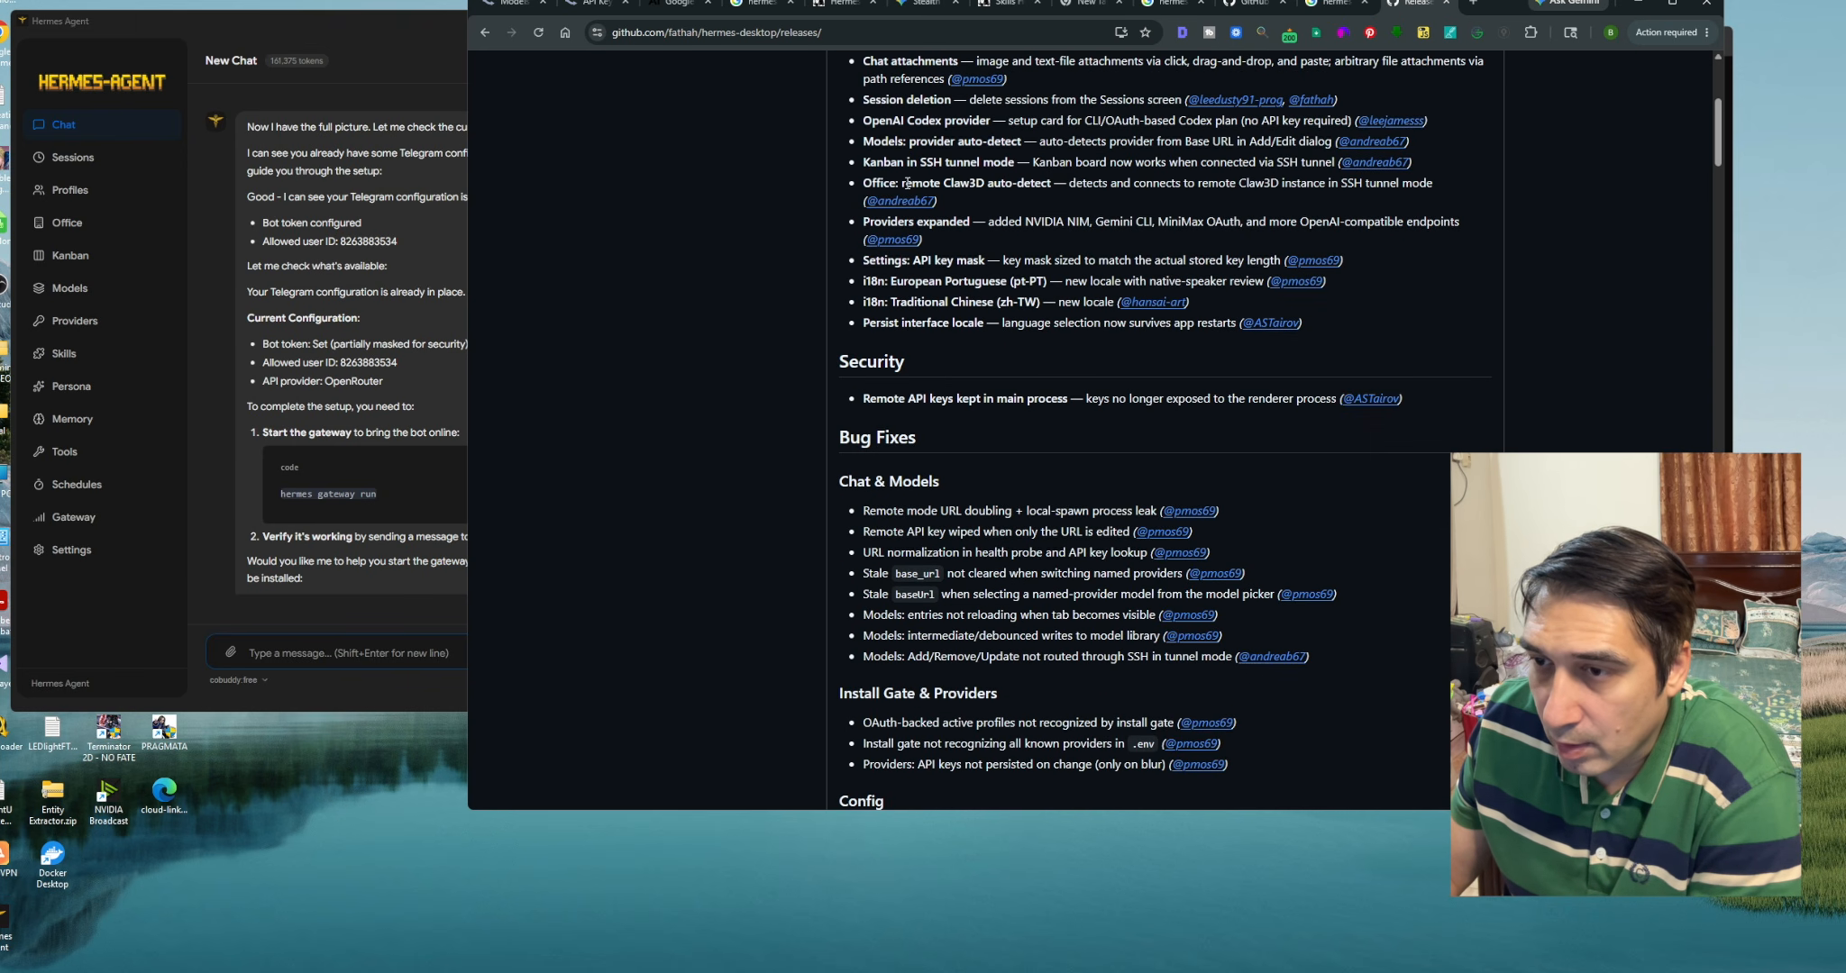
left_click_drag(1098, 162, 882, 185)
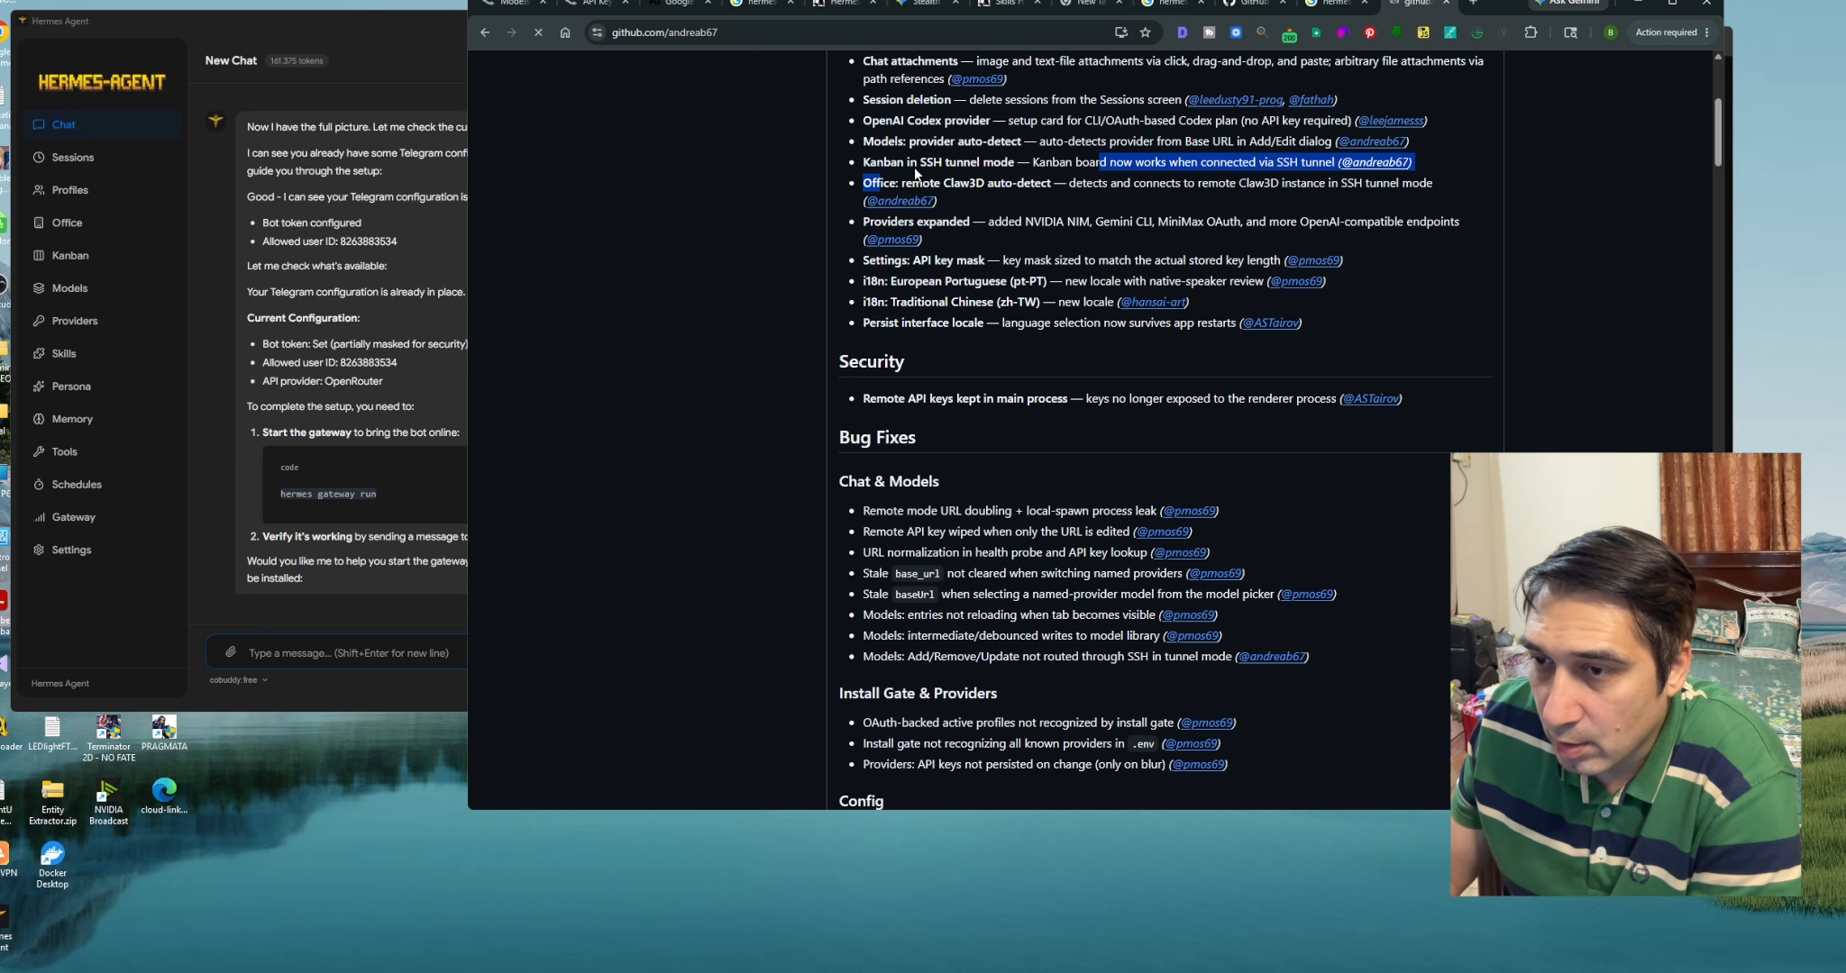
left_click(485, 32)
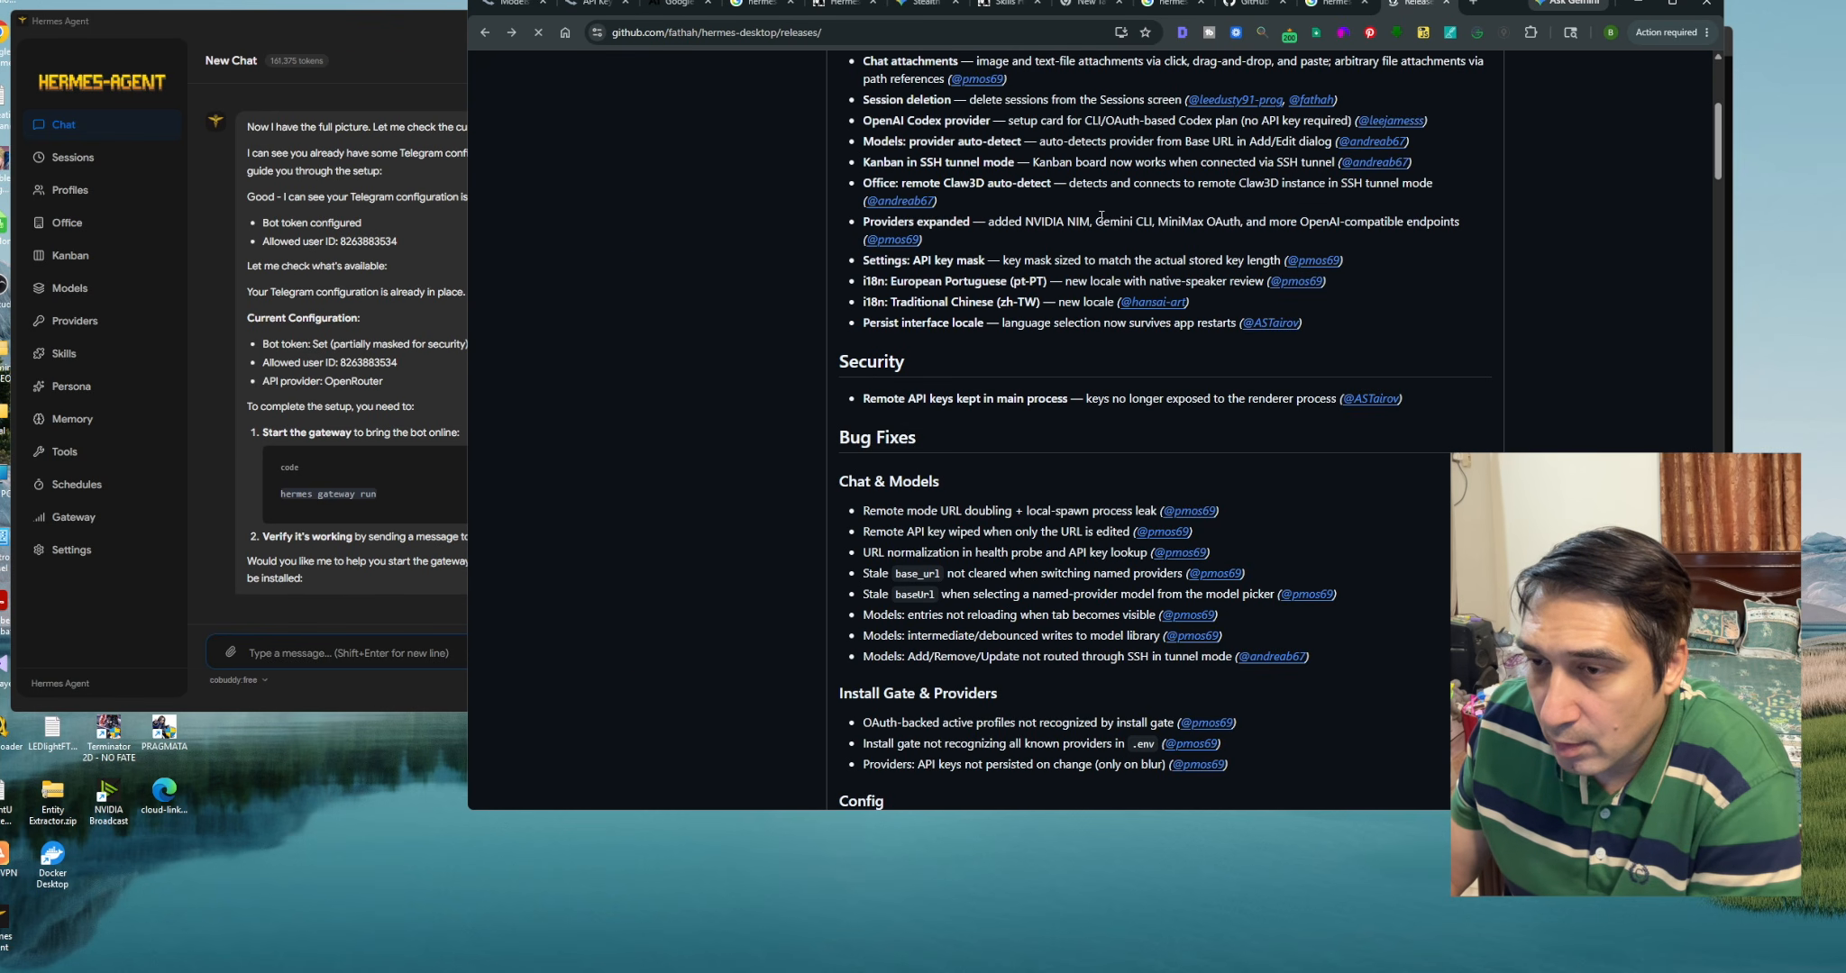
left_click_drag(882, 183, 1065, 183)
left_click(881, 182)
left_click_drag(862, 183, 1140, 184)
left_click(1146, 190)
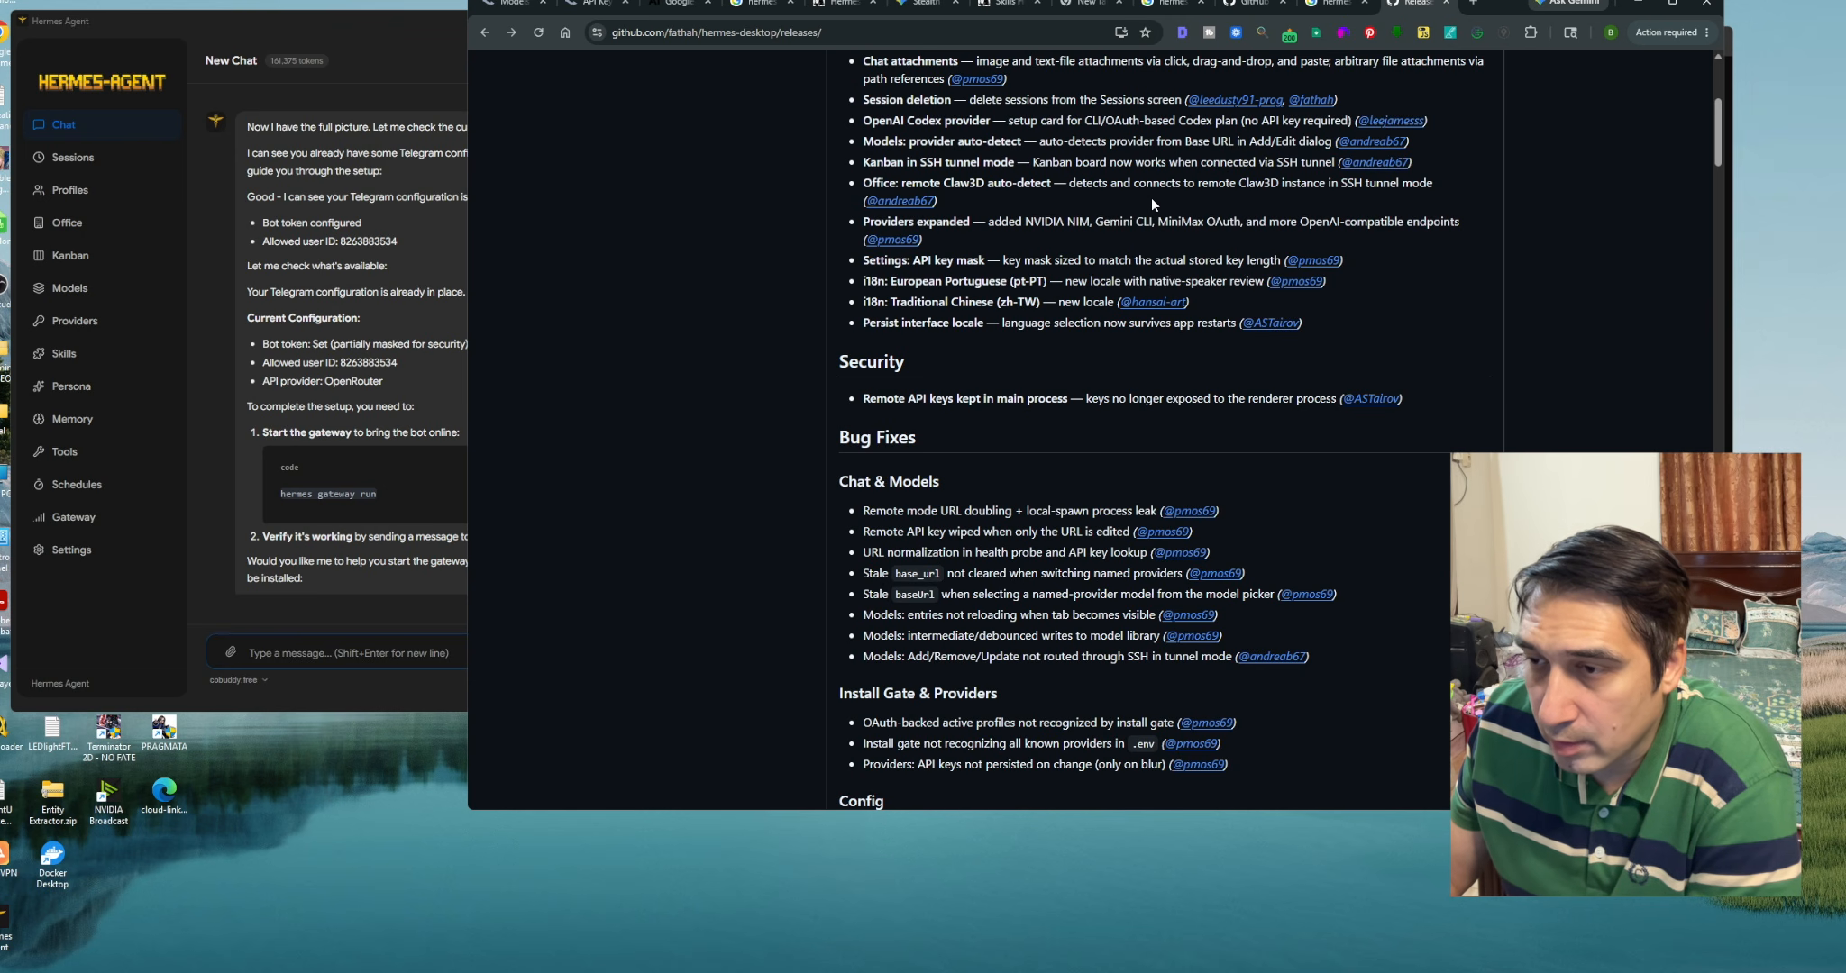
left_click_drag(1066, 183, 1156, 210)
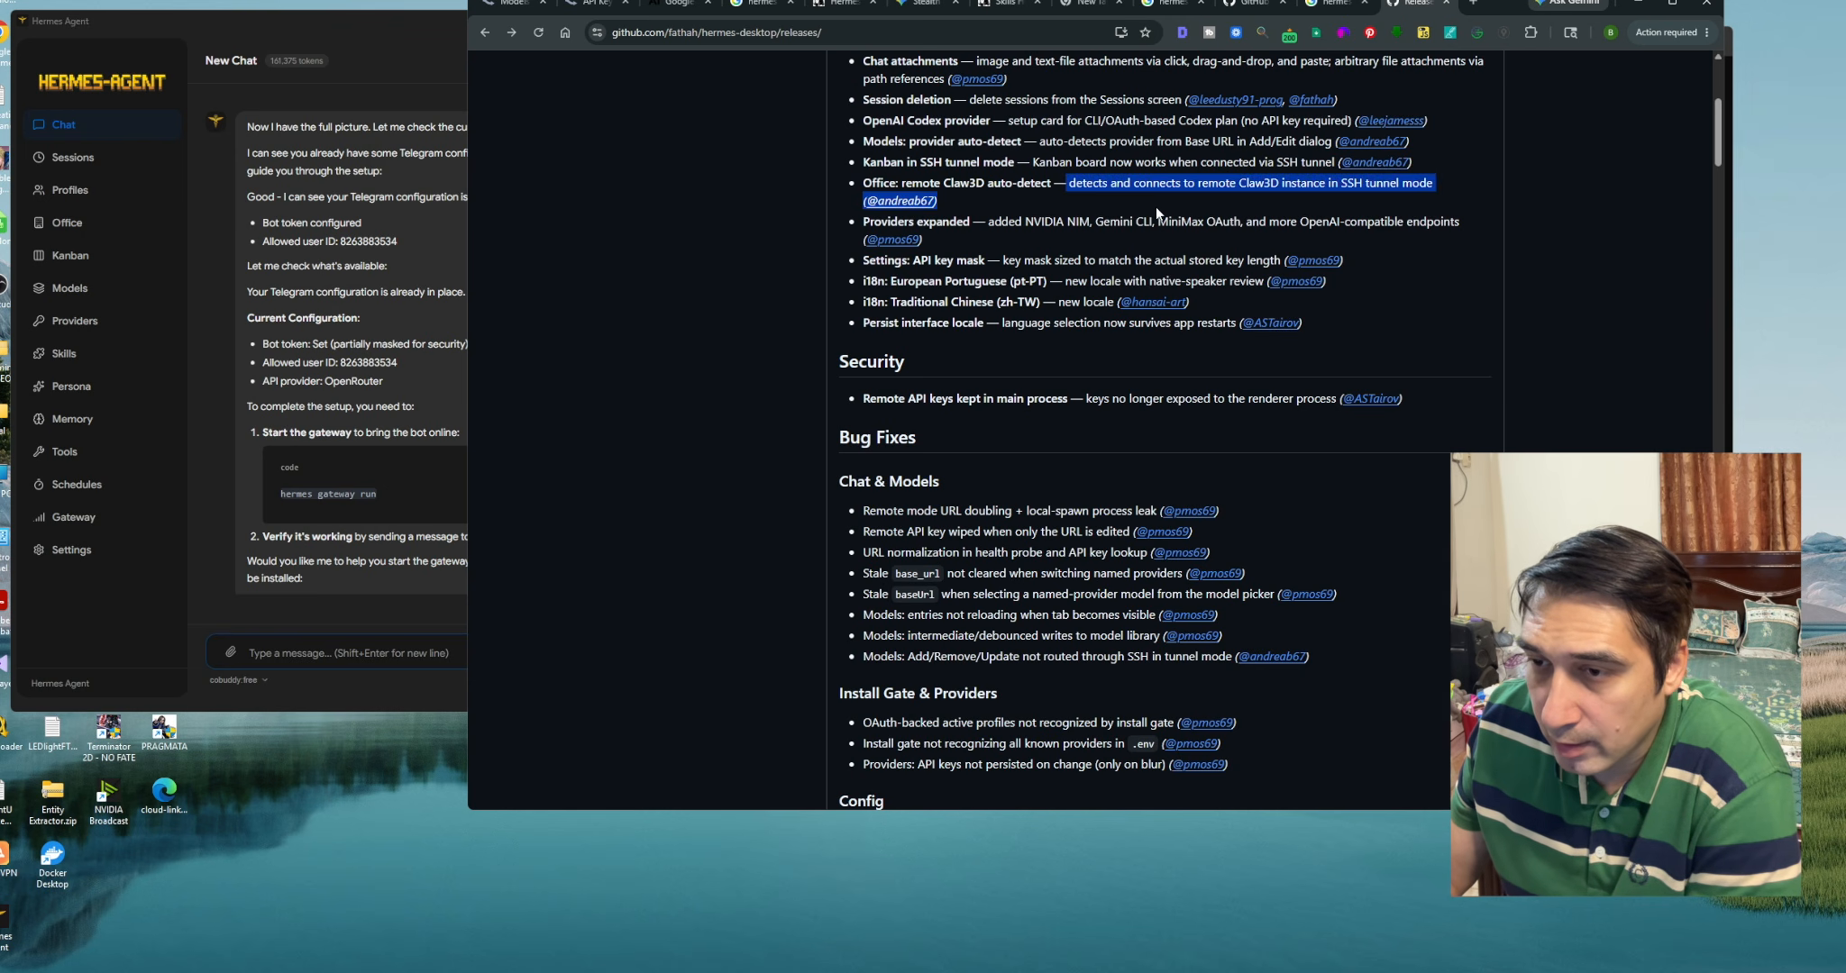
Download the Windows installer hermes-desktop-0.4.5-setup.exe from the v0.4.5 release assets and check its download progress
left_click_drag(865, 267, 944, 346)
left_click(945, 302)
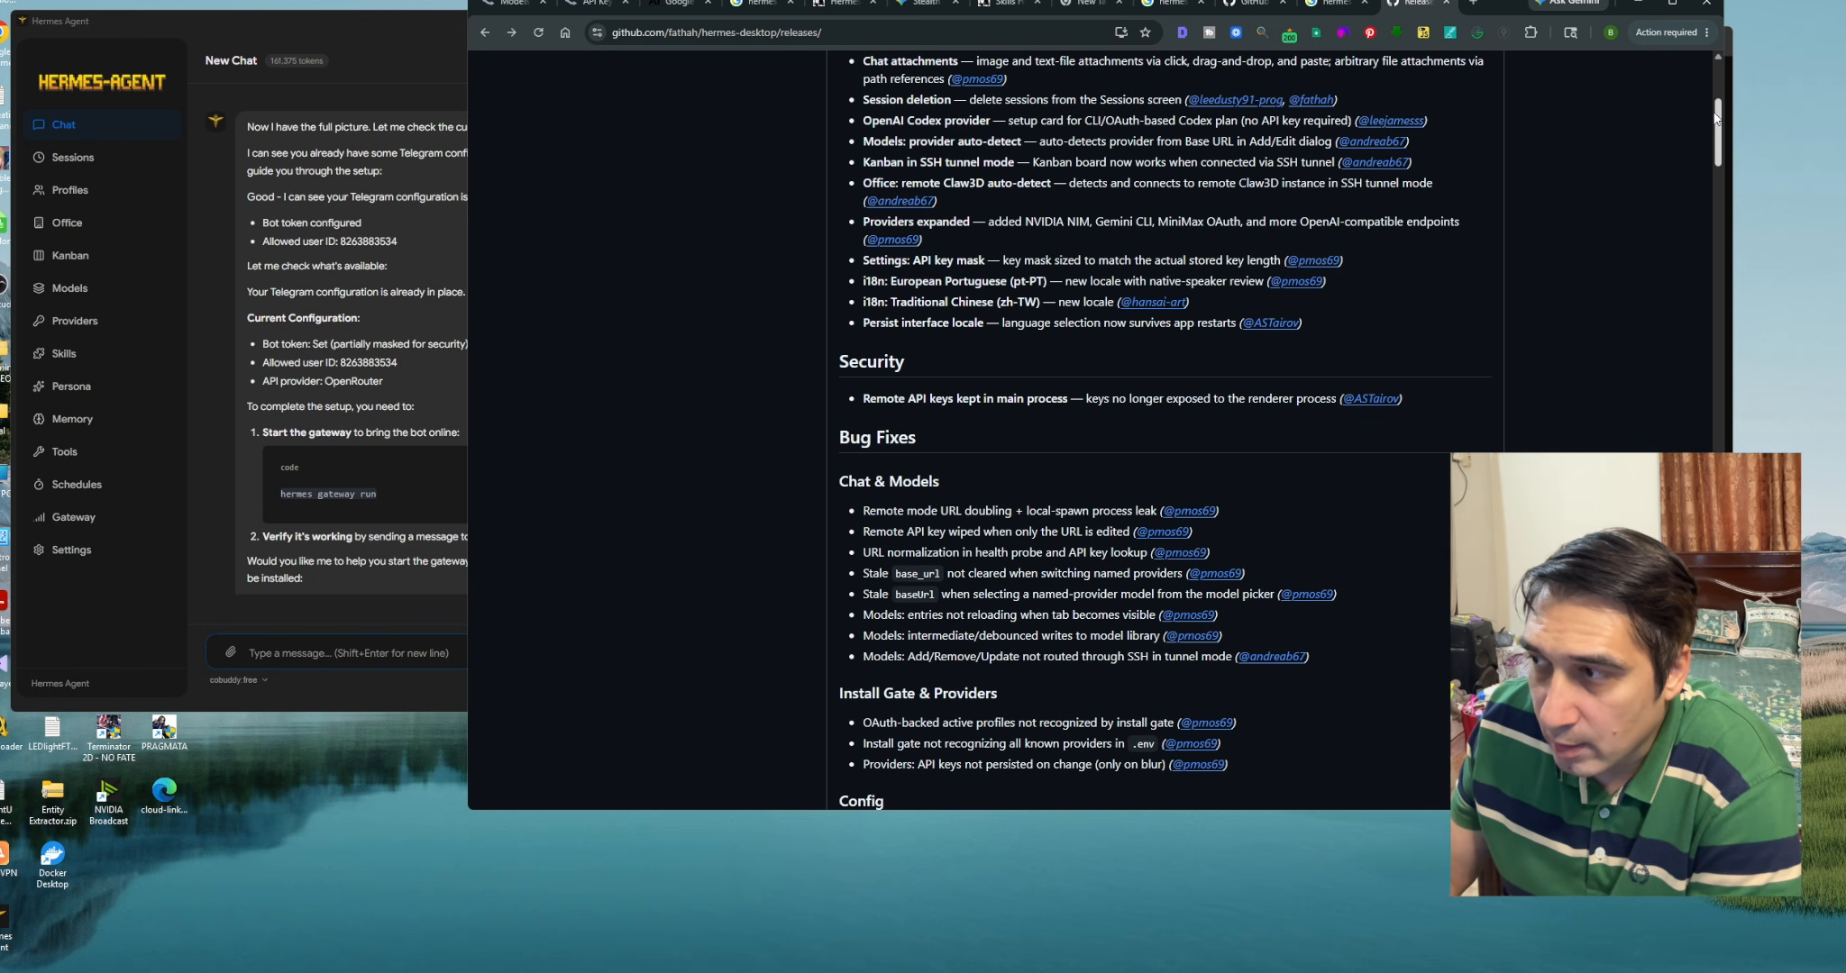
left_click_drag(1719, 126, 1656, 231)
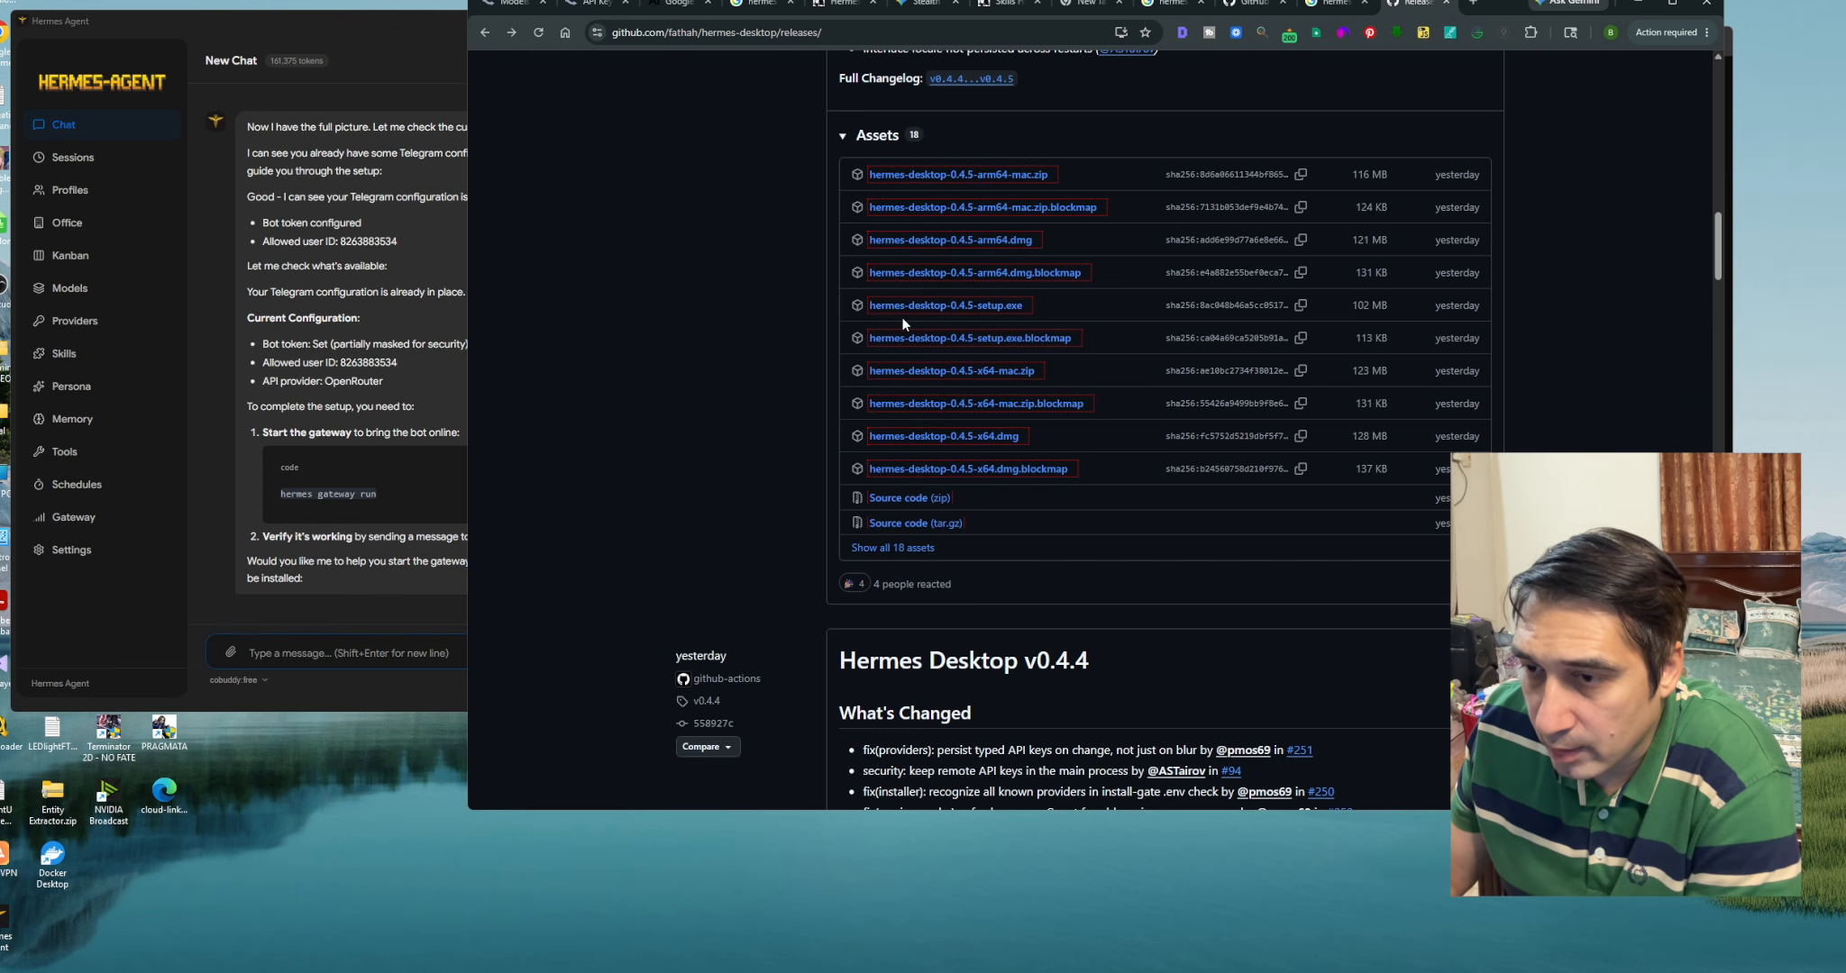
left_click_drag(1023, 306, 857, 308)
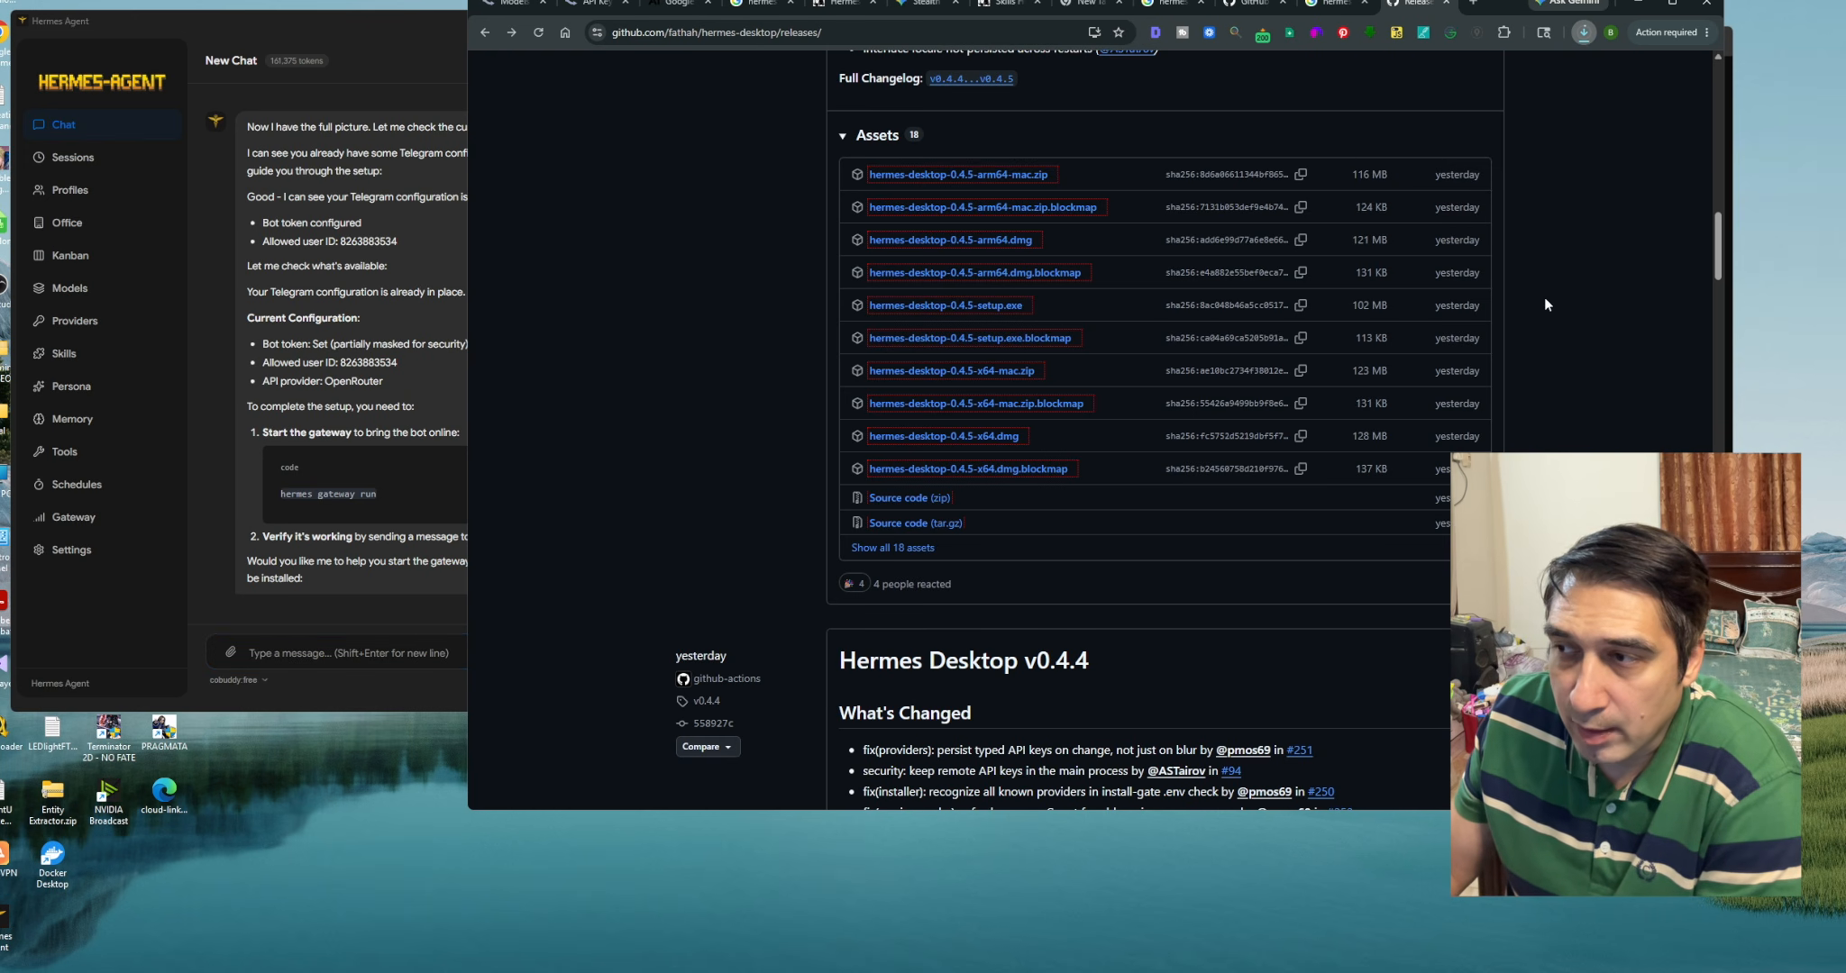
left_click(391, 40)
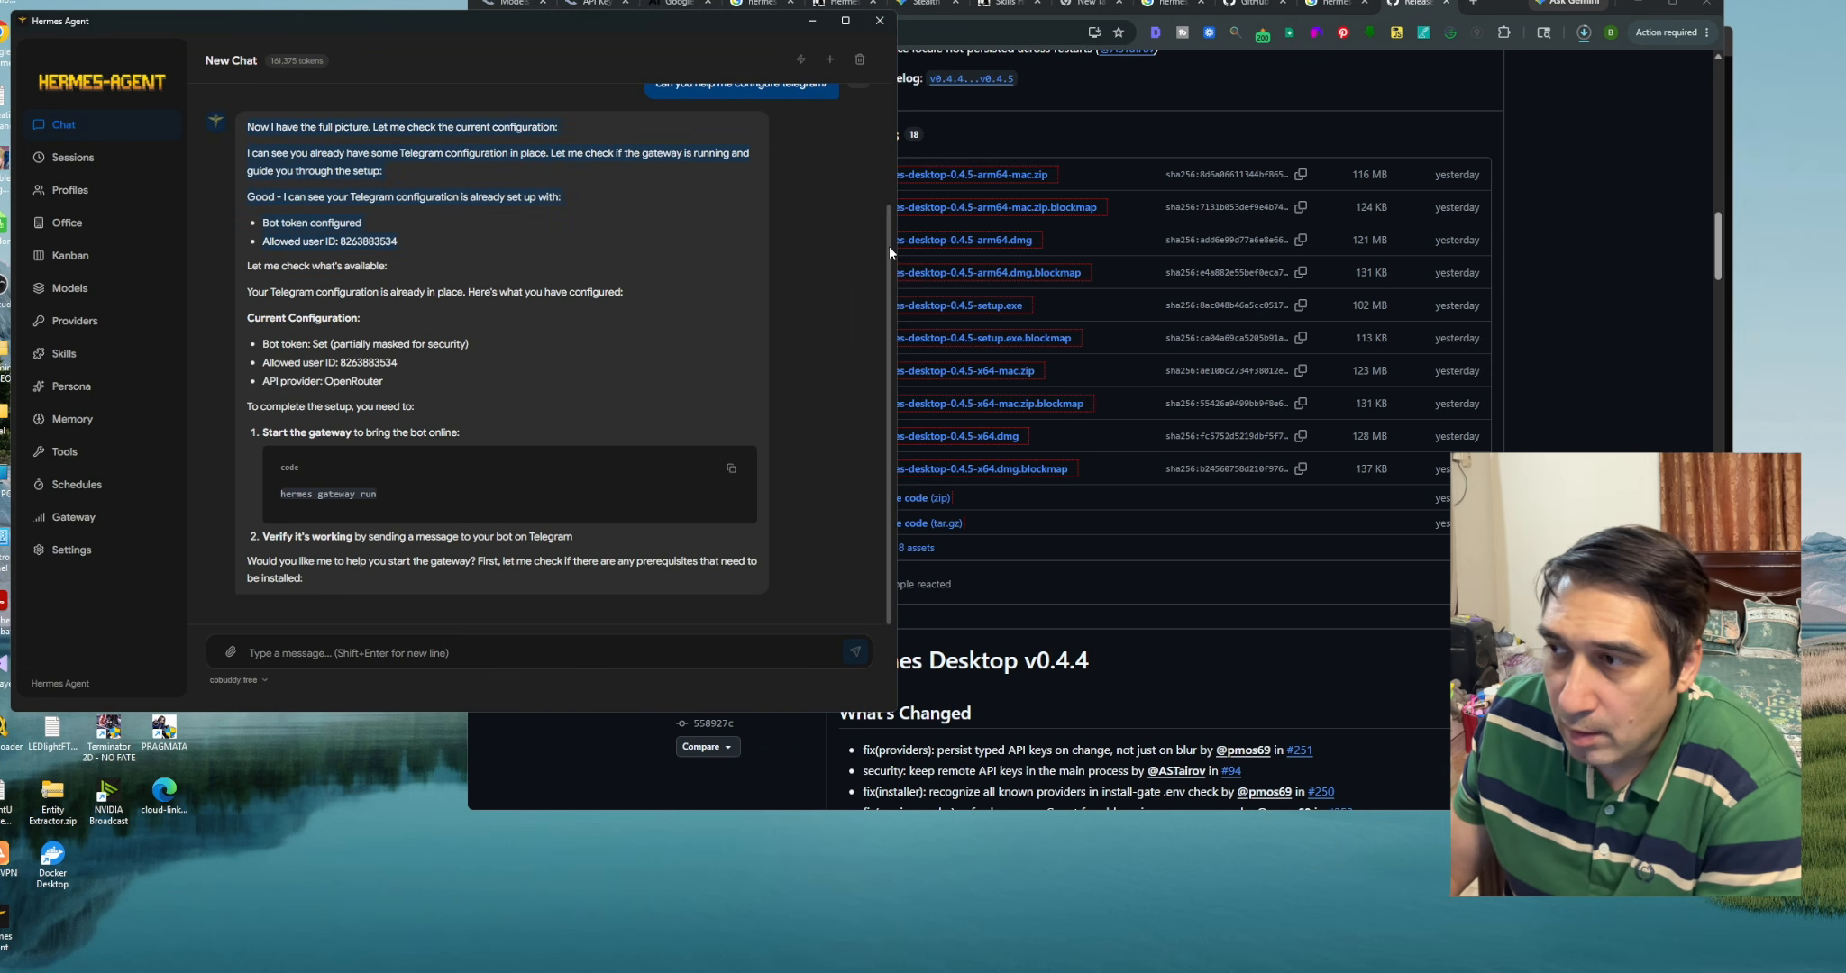
left_click(1526, 211)
left_click(1583, 32)
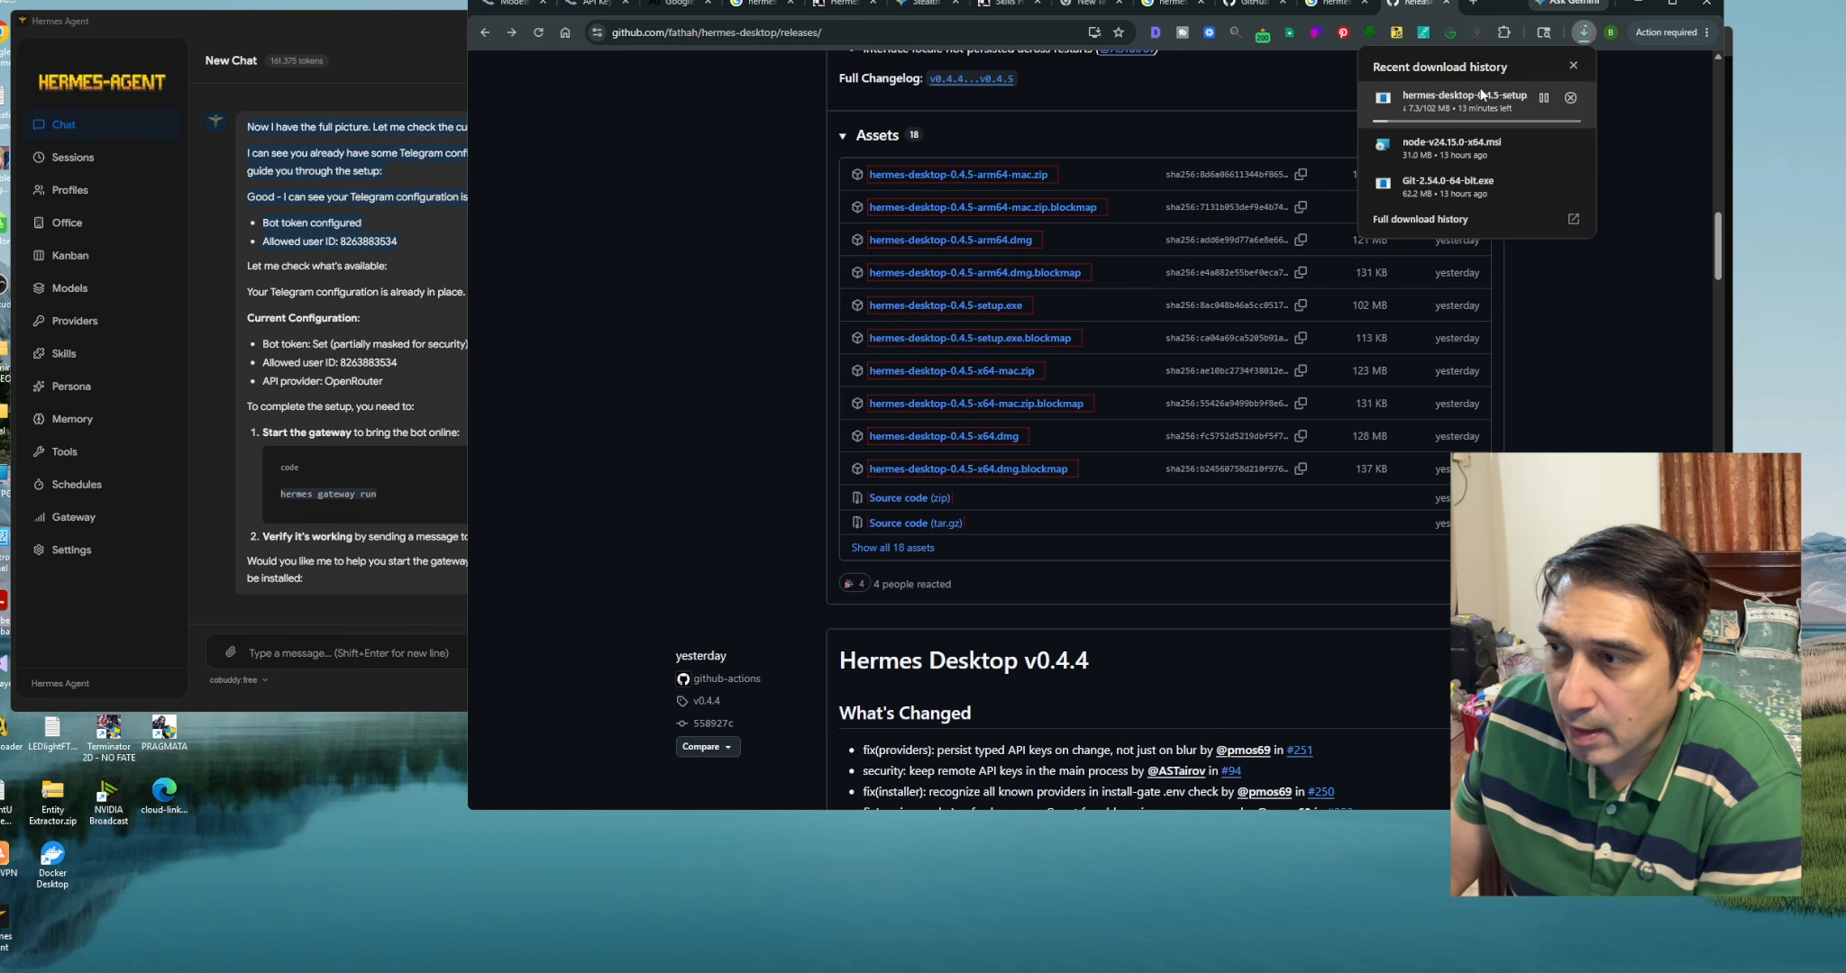
Switch to the Hermes Agent desktop app, then move and enlarge its window so the whole chat fits
left_click(348, 19)
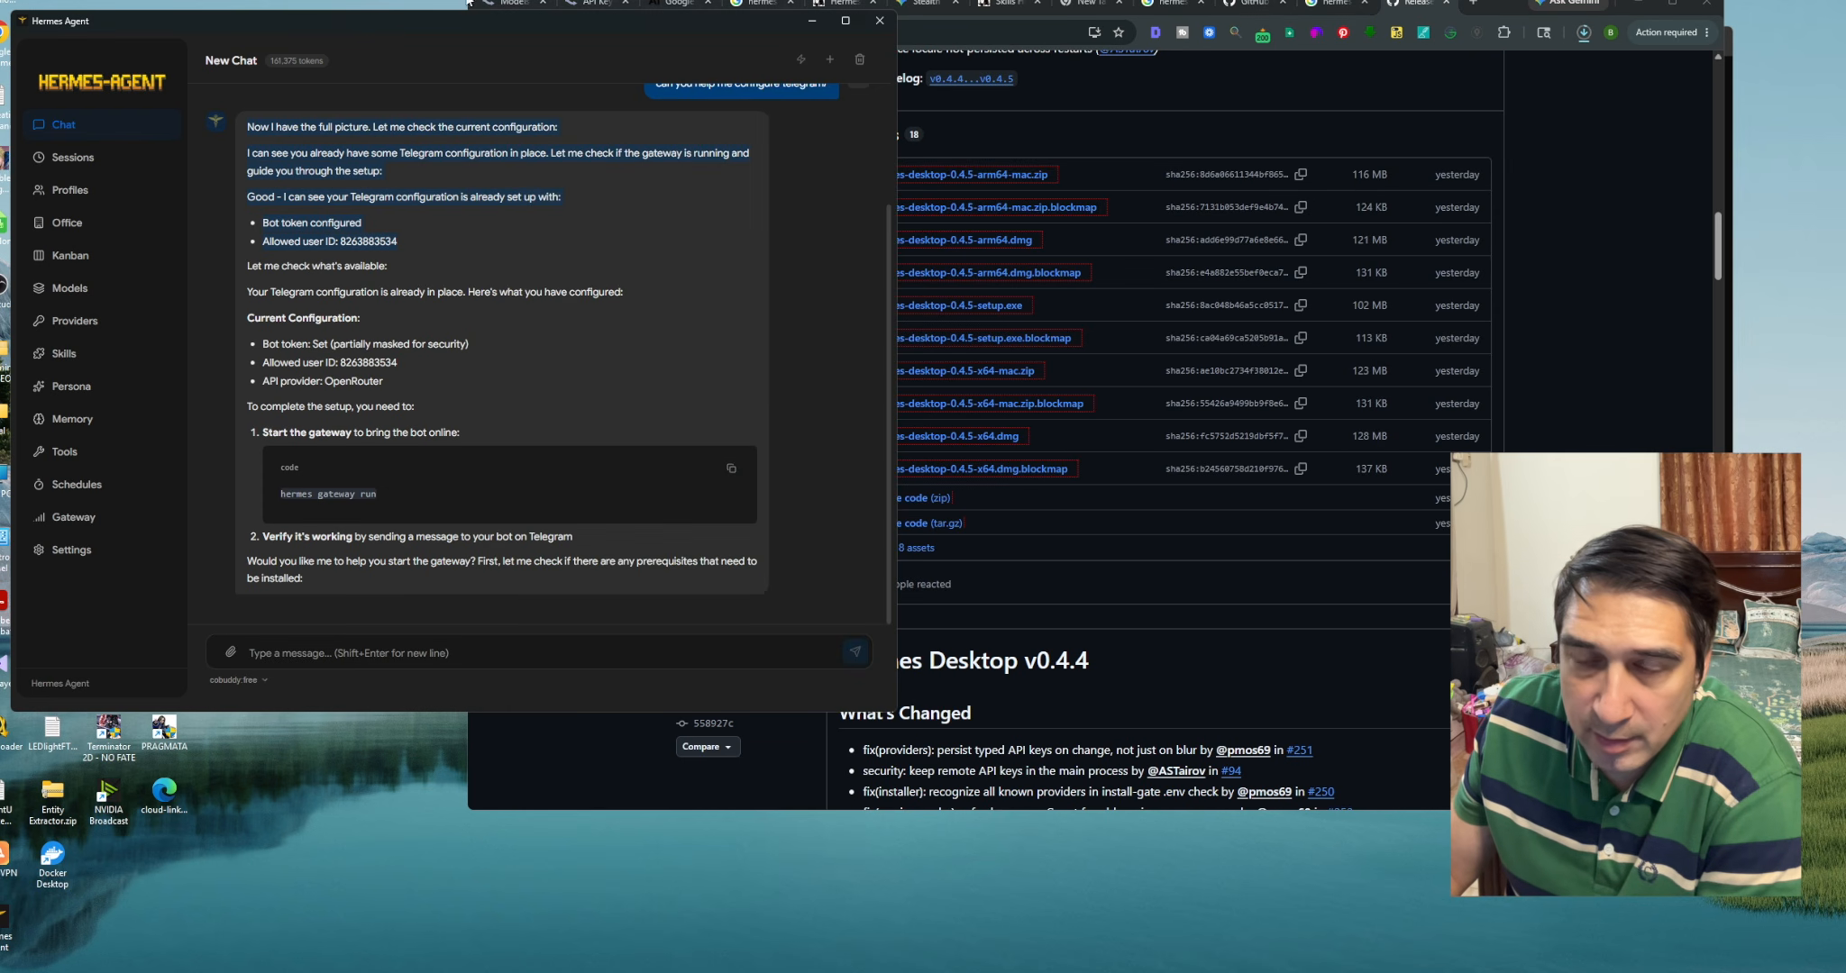
left_click_drag(553, 13, 756, 0)
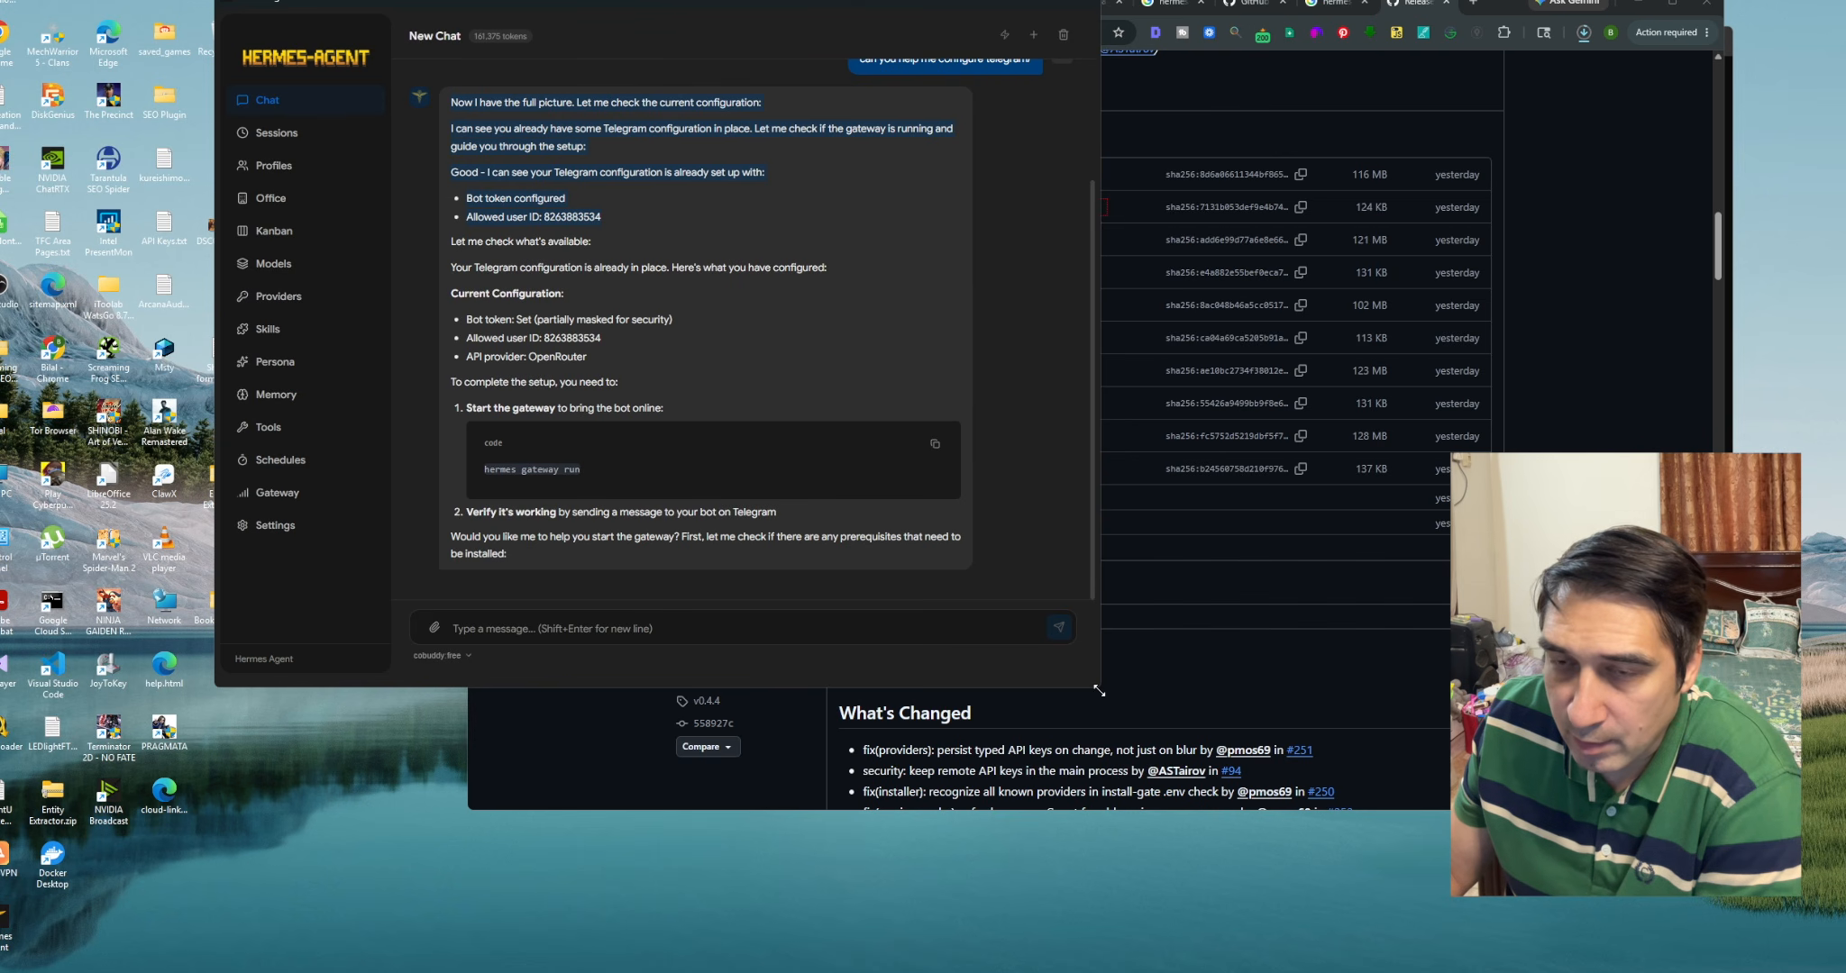
left_click_drag(1101, 688, 1433, 824)
left_click(750, 93)
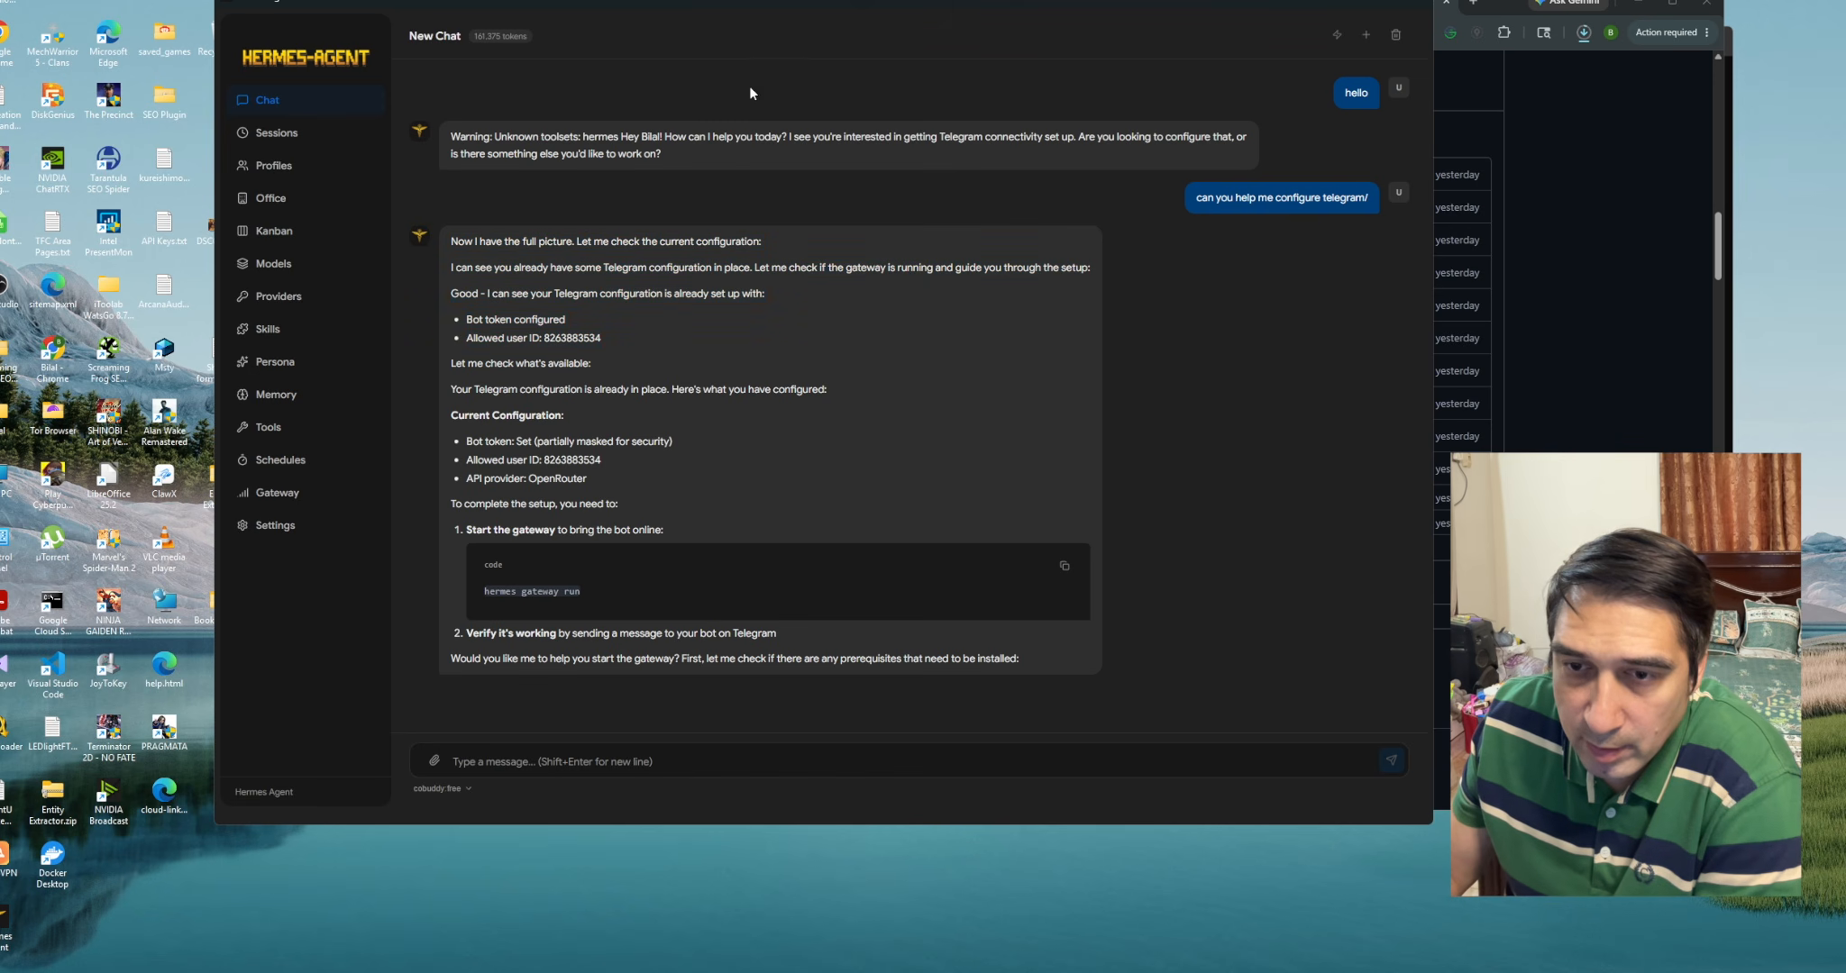
Look through the list of past conversation sessions from today, this week and earlier
left_click(265, 132)
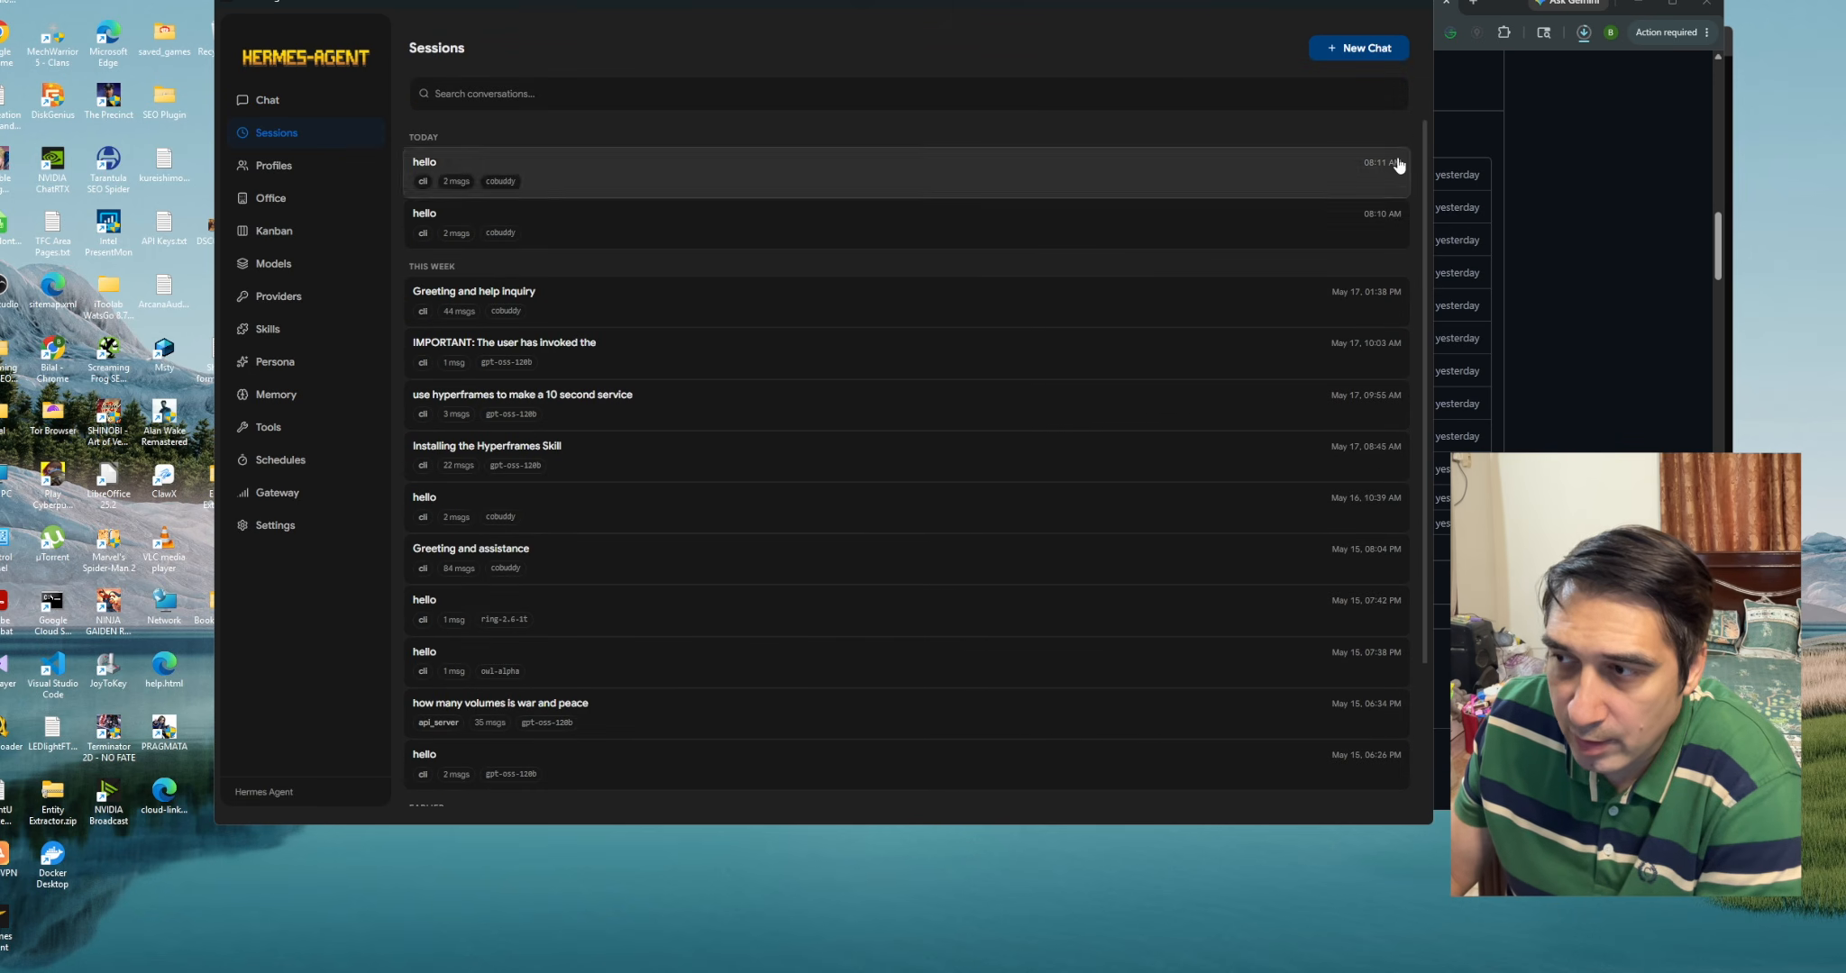
scroll(1408, 392, "down", 3)
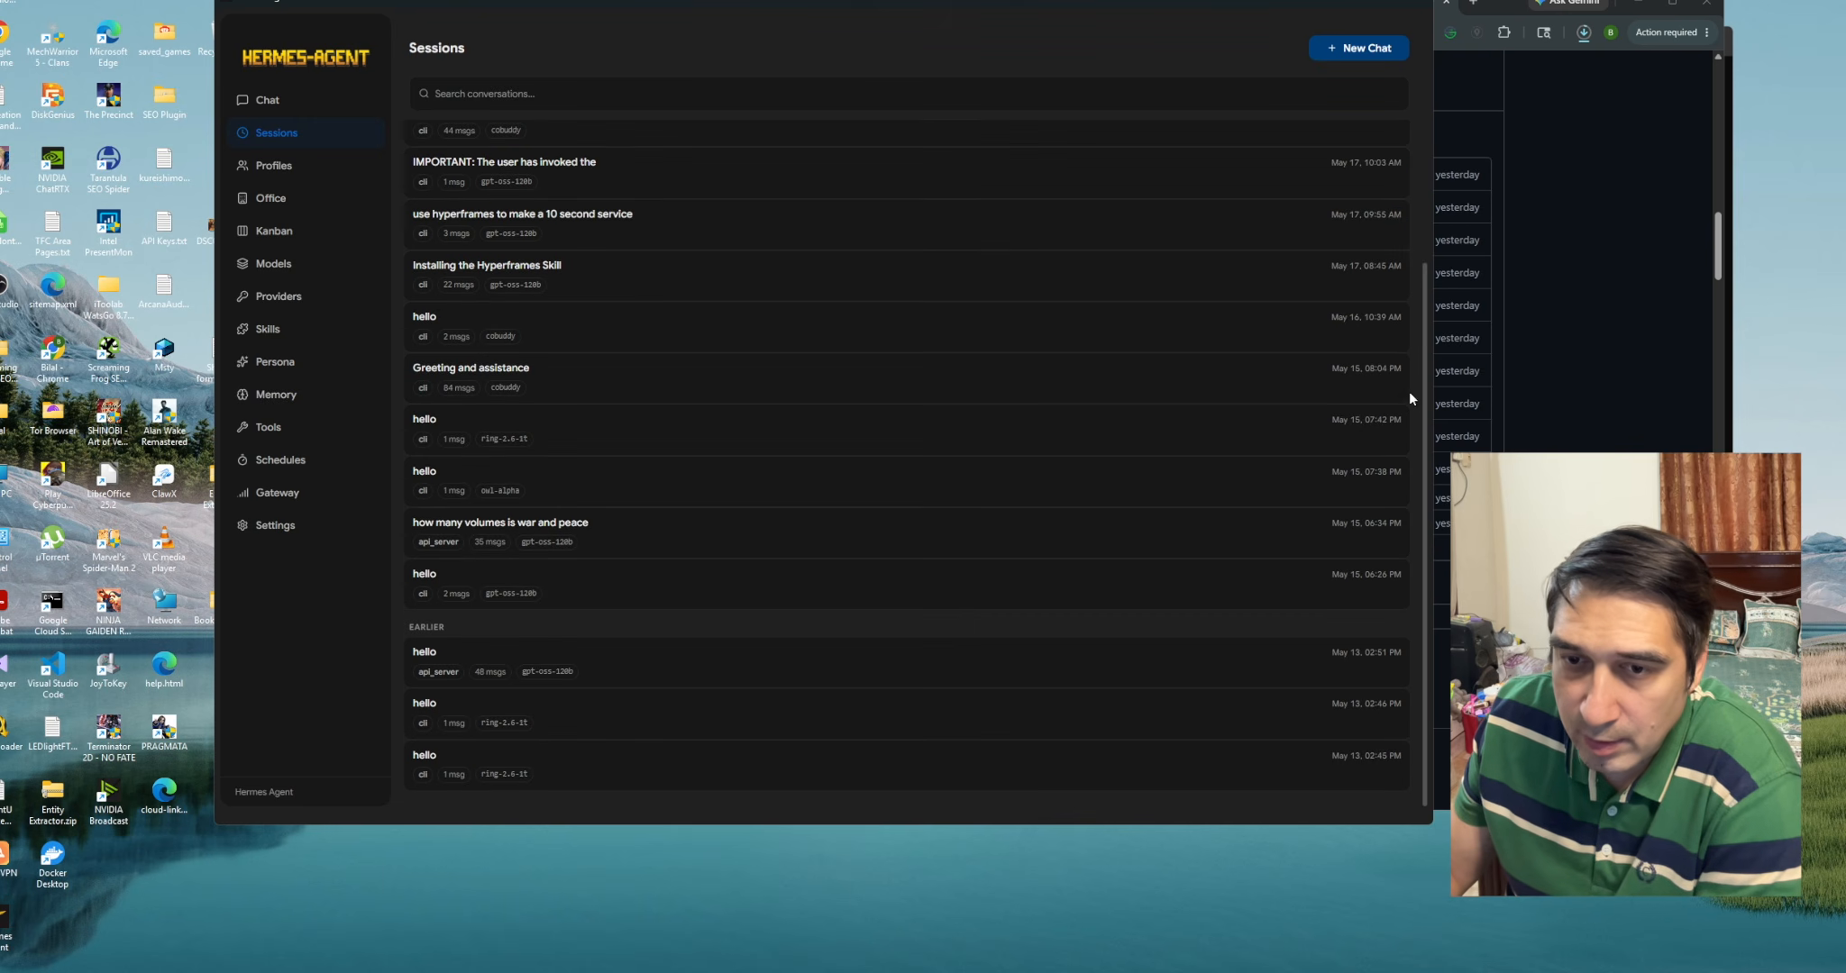
scroll(1411, 320, "up", 3)
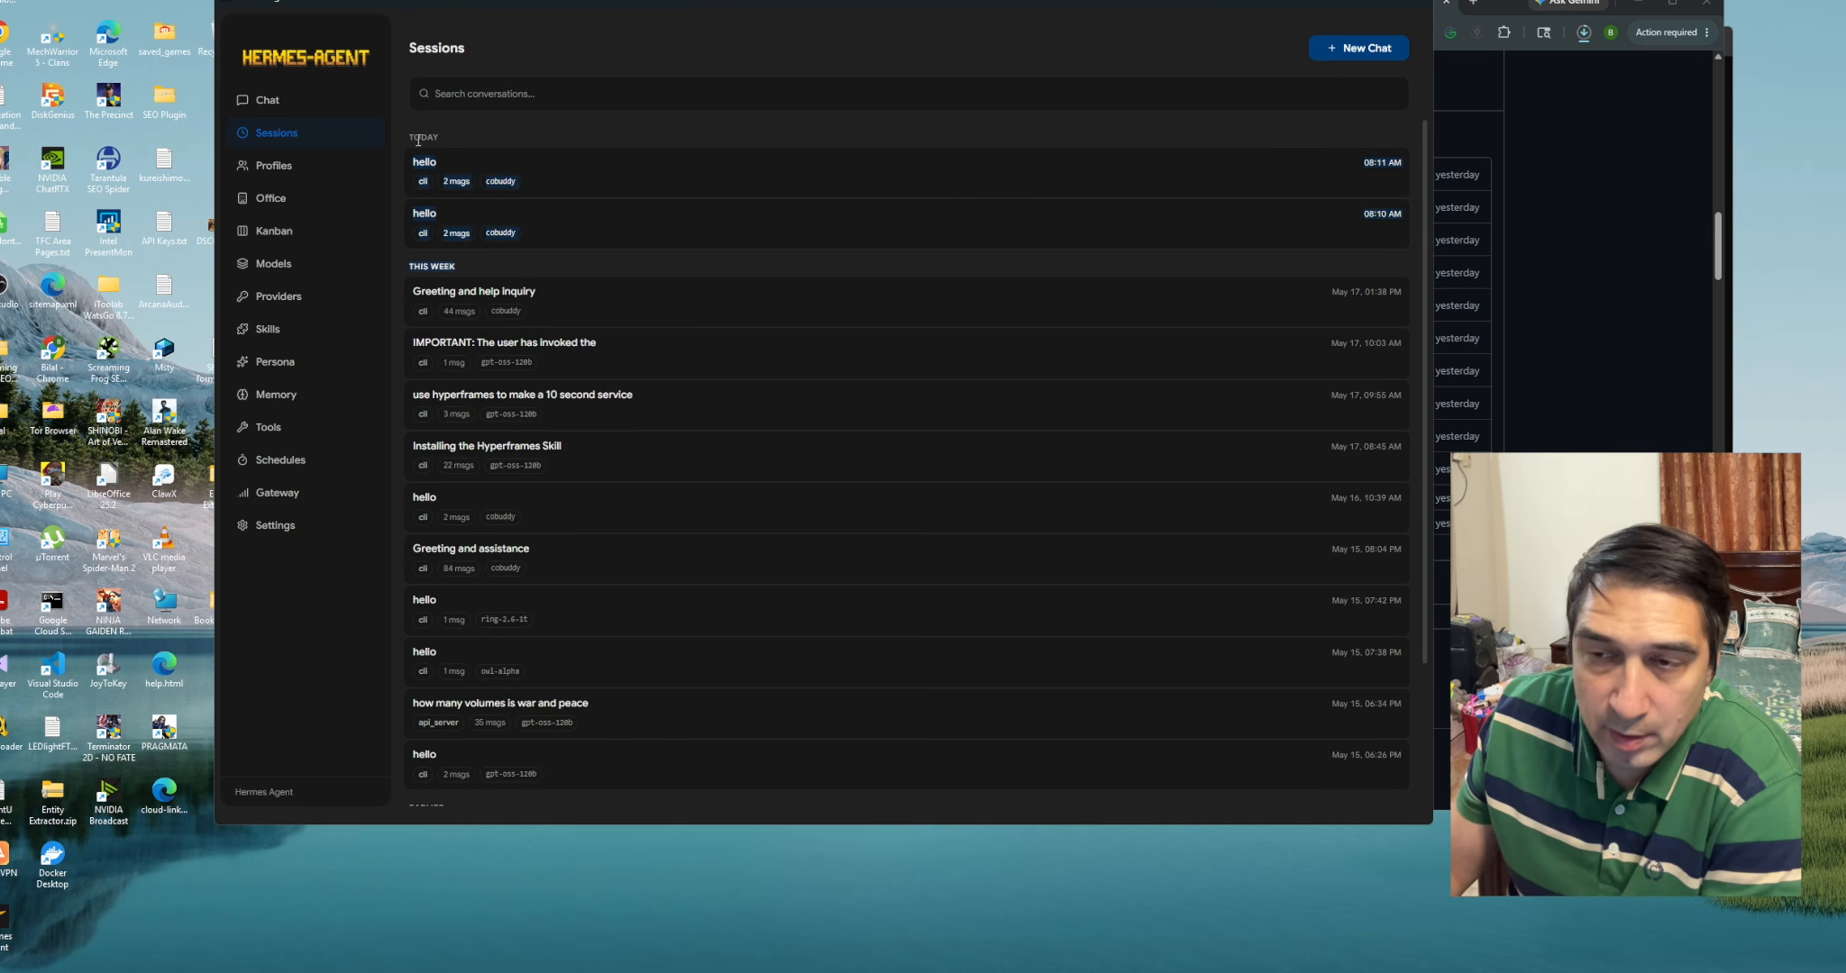
Try to create a new agent profile named scrapingagent with config and API keys cloned from default, and read the response
left_click(269, 173)
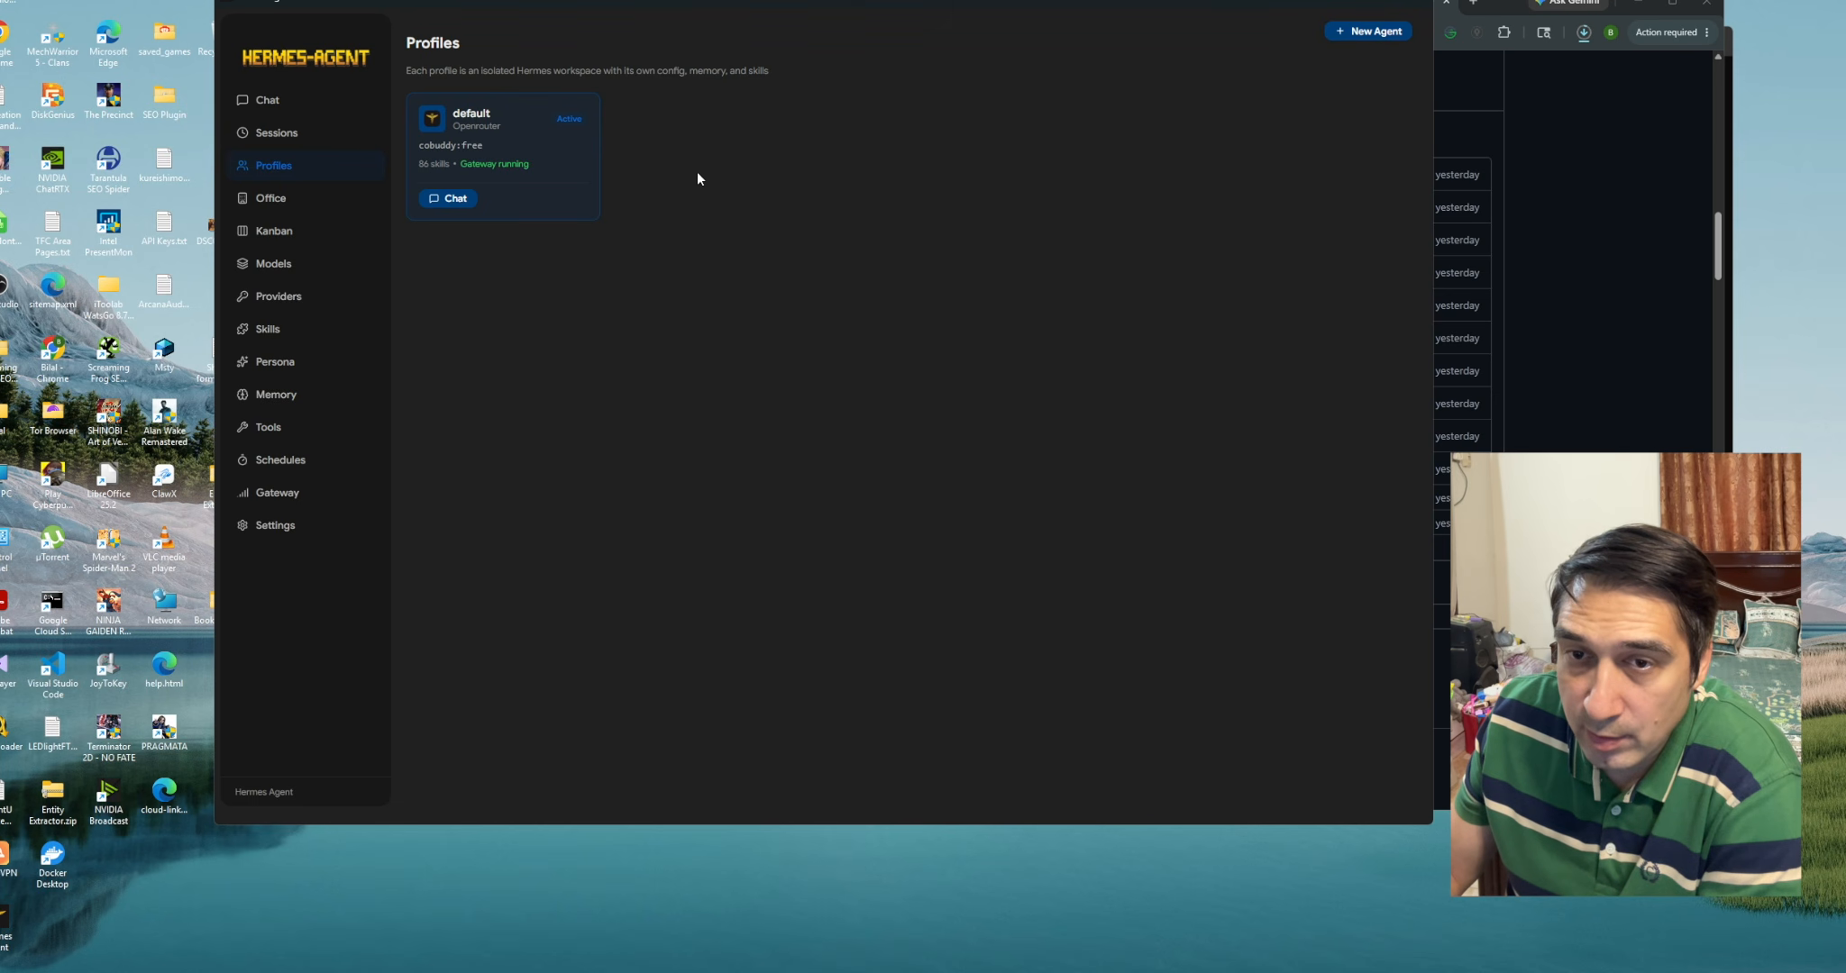
left_click(1378, 33)
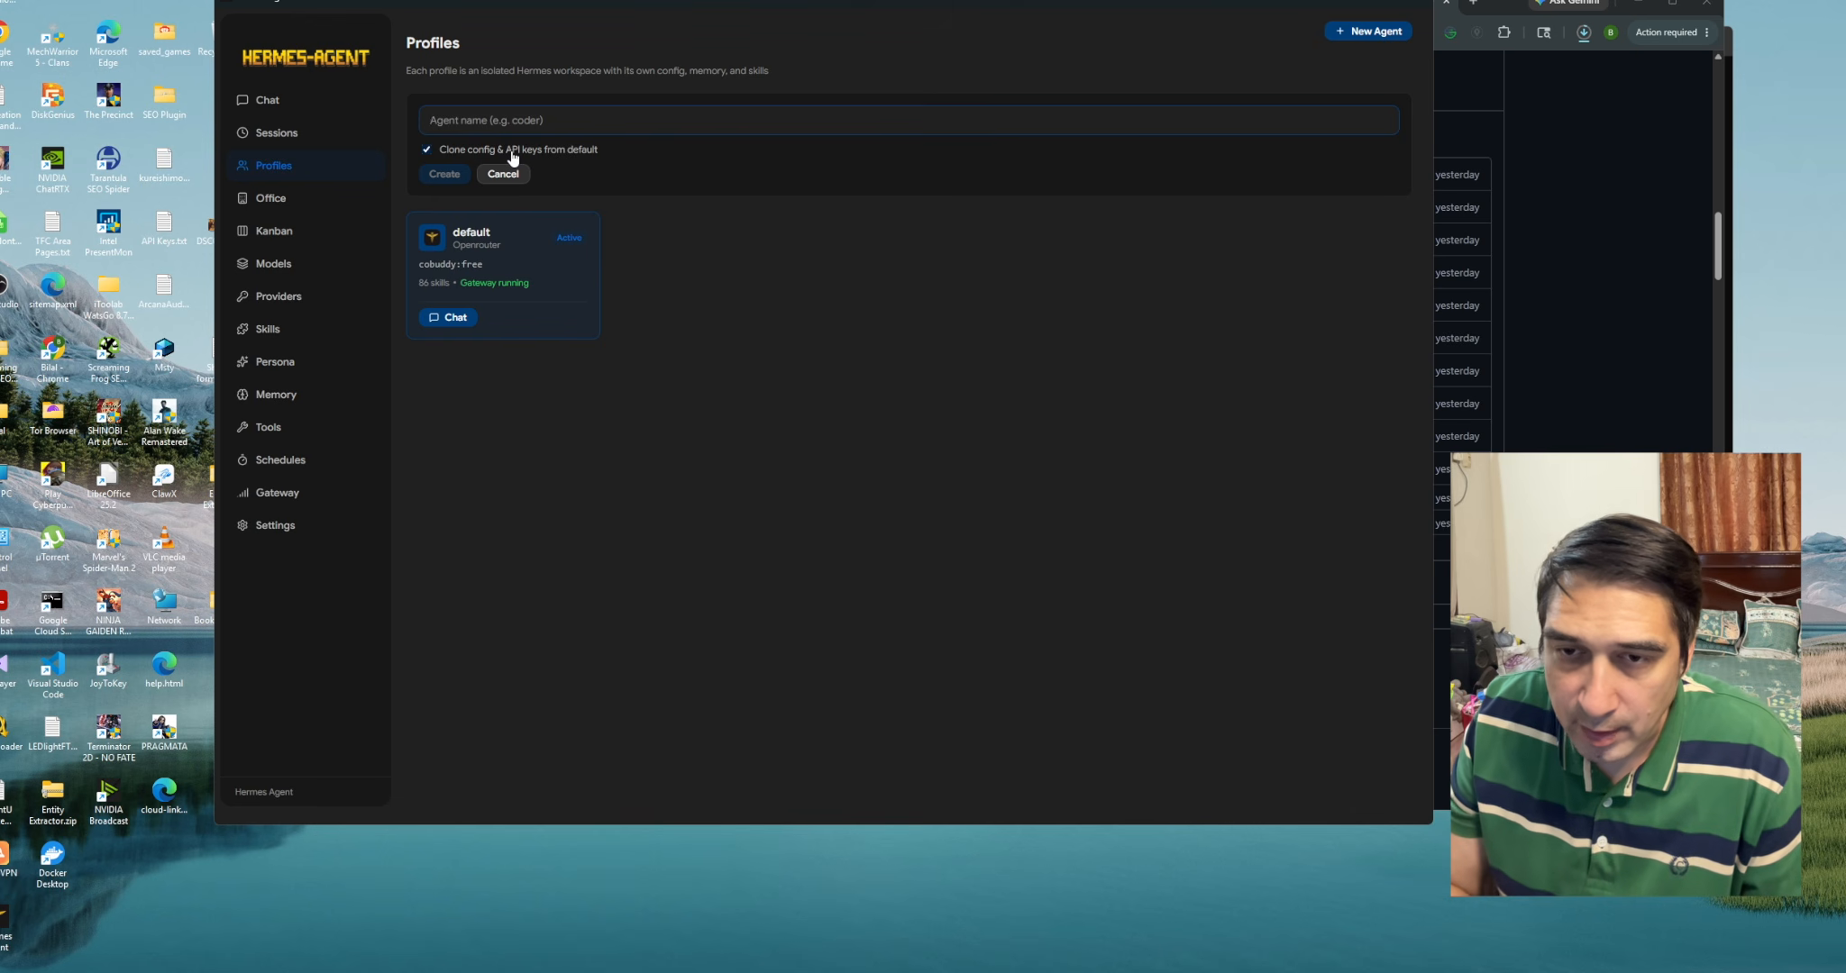
type("scraping")
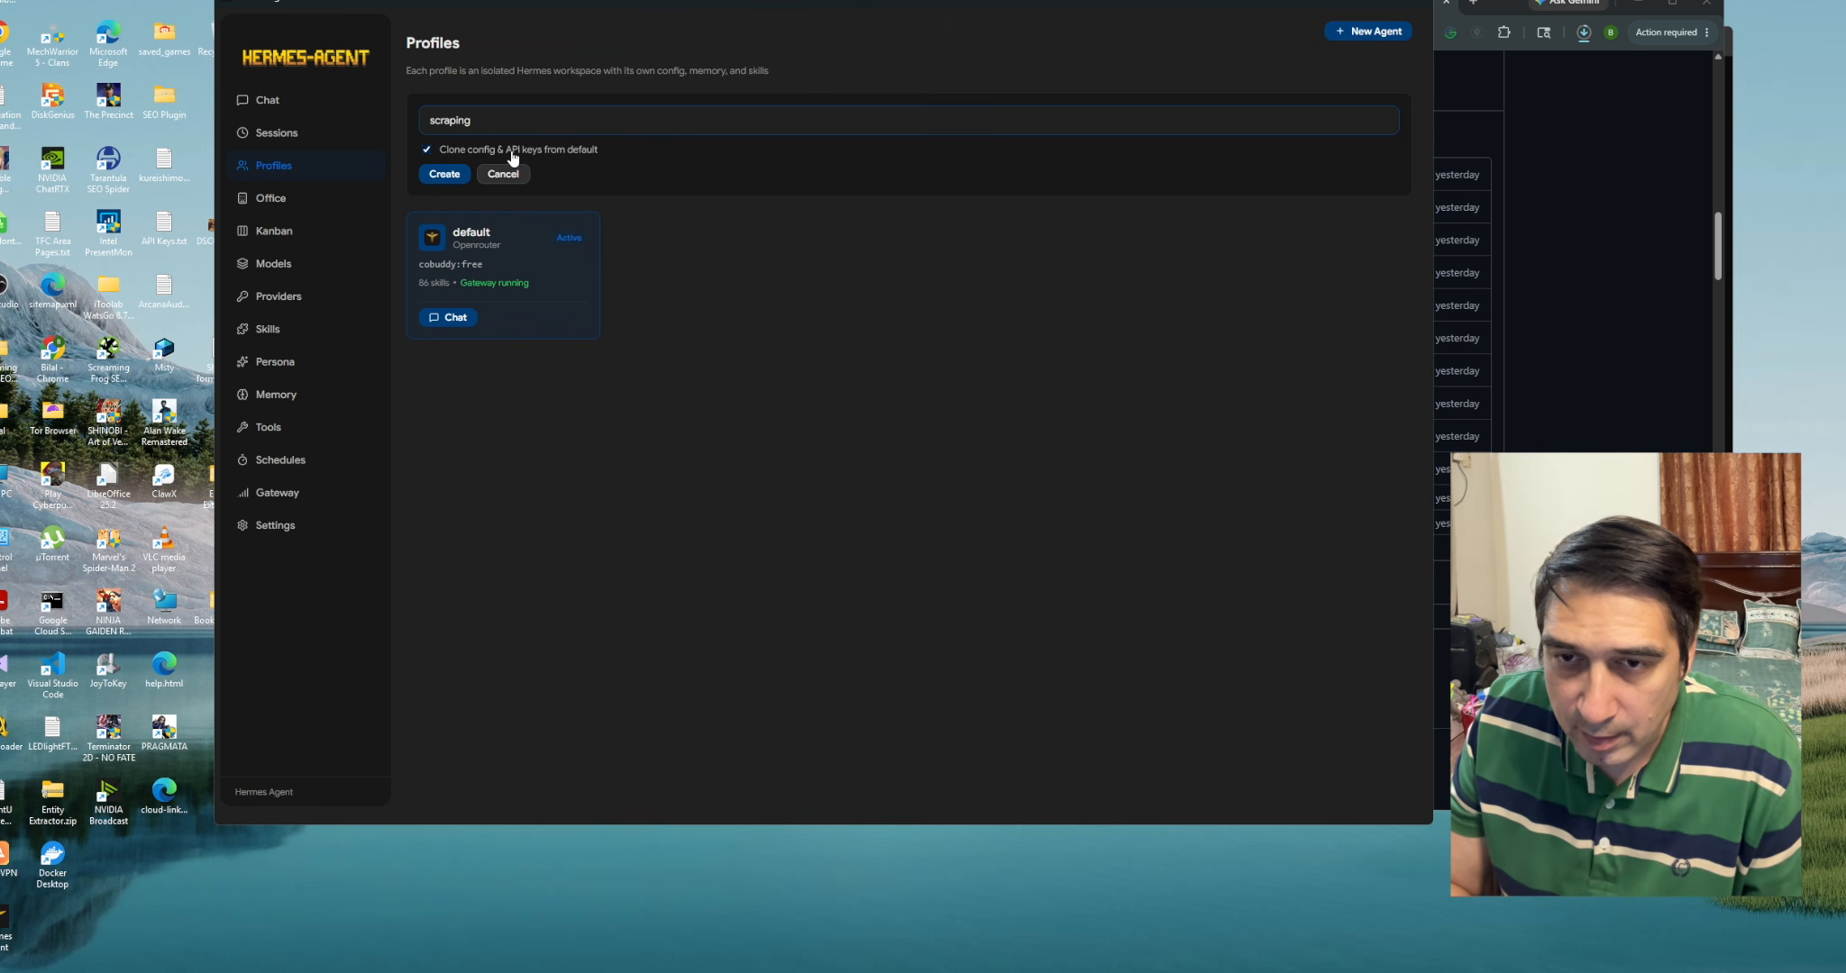
type("agent")
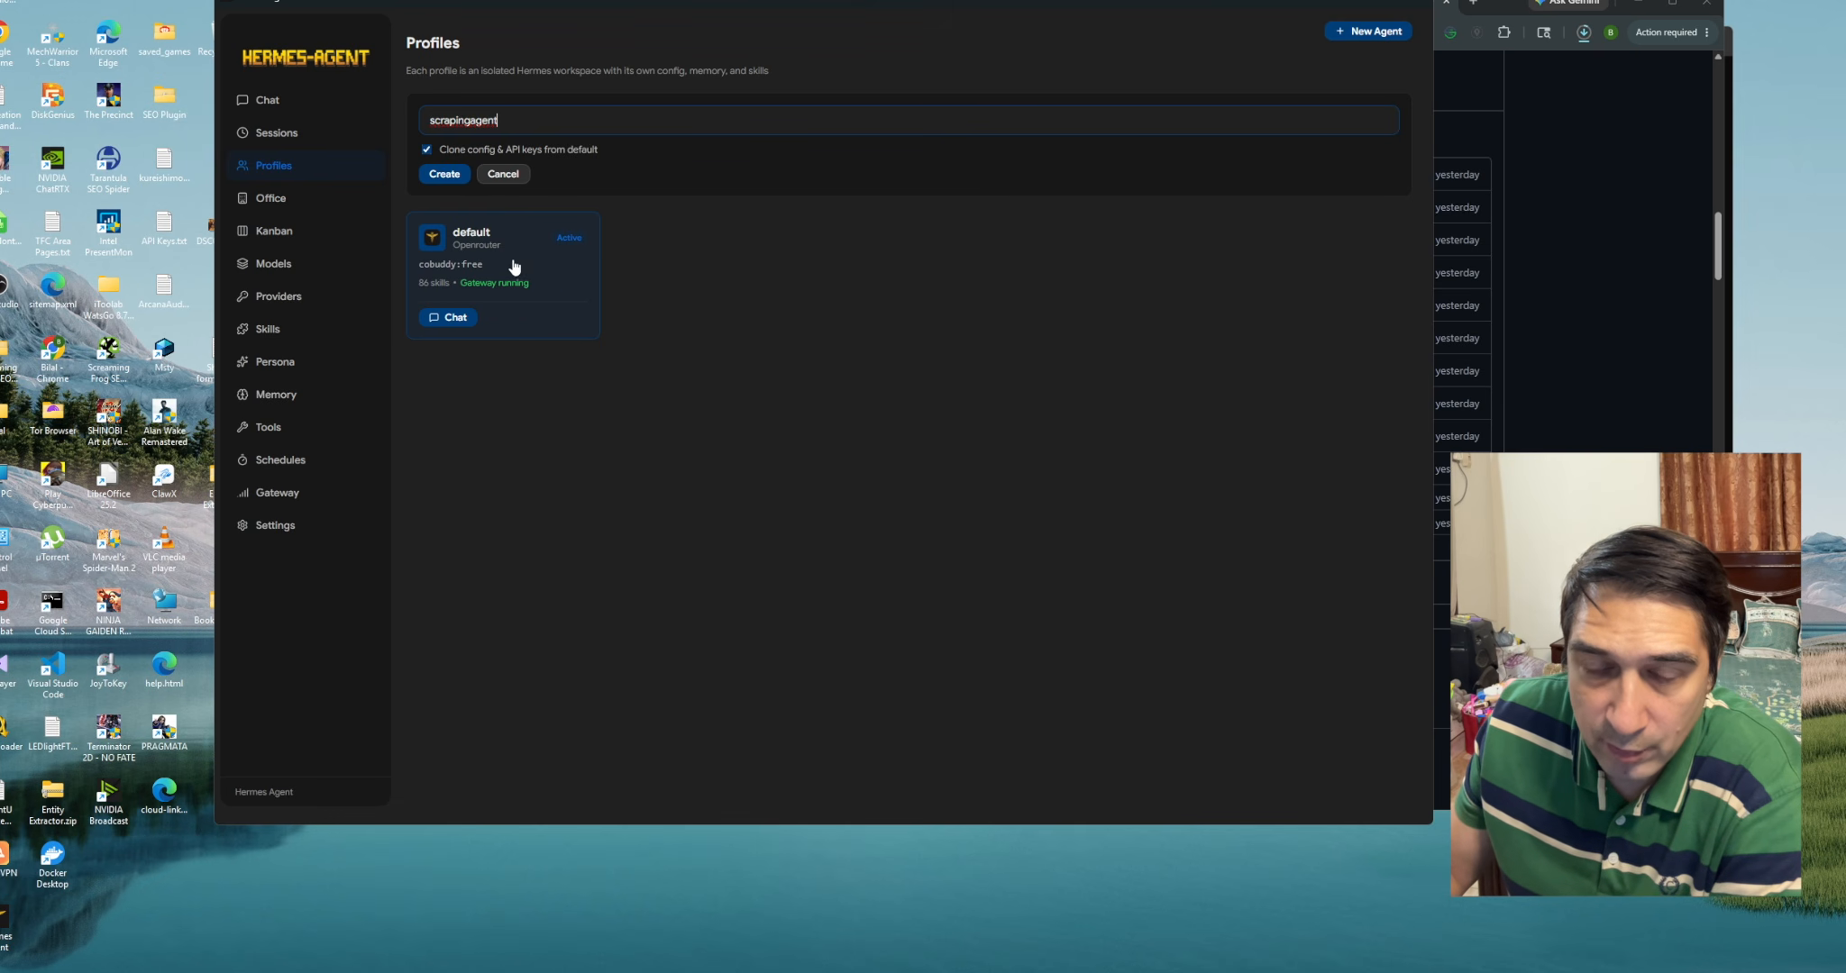
left_click(443, 175)
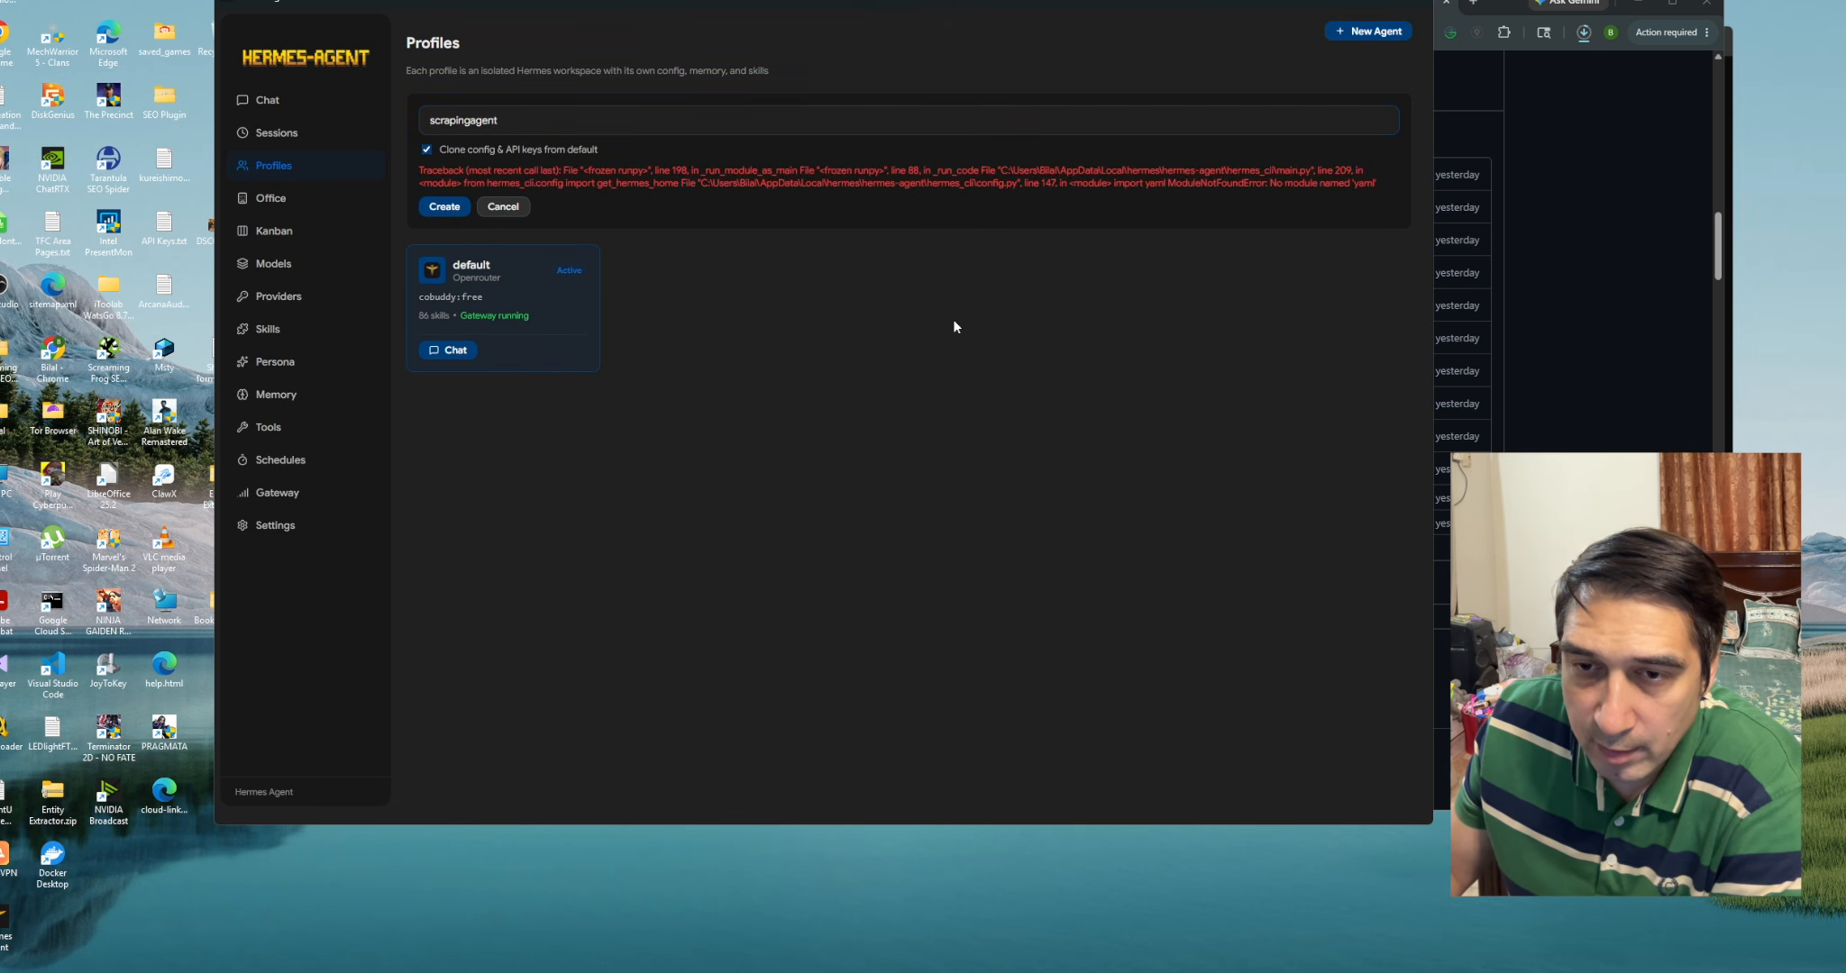
left_click_drag(419, 171, 1287, 195)
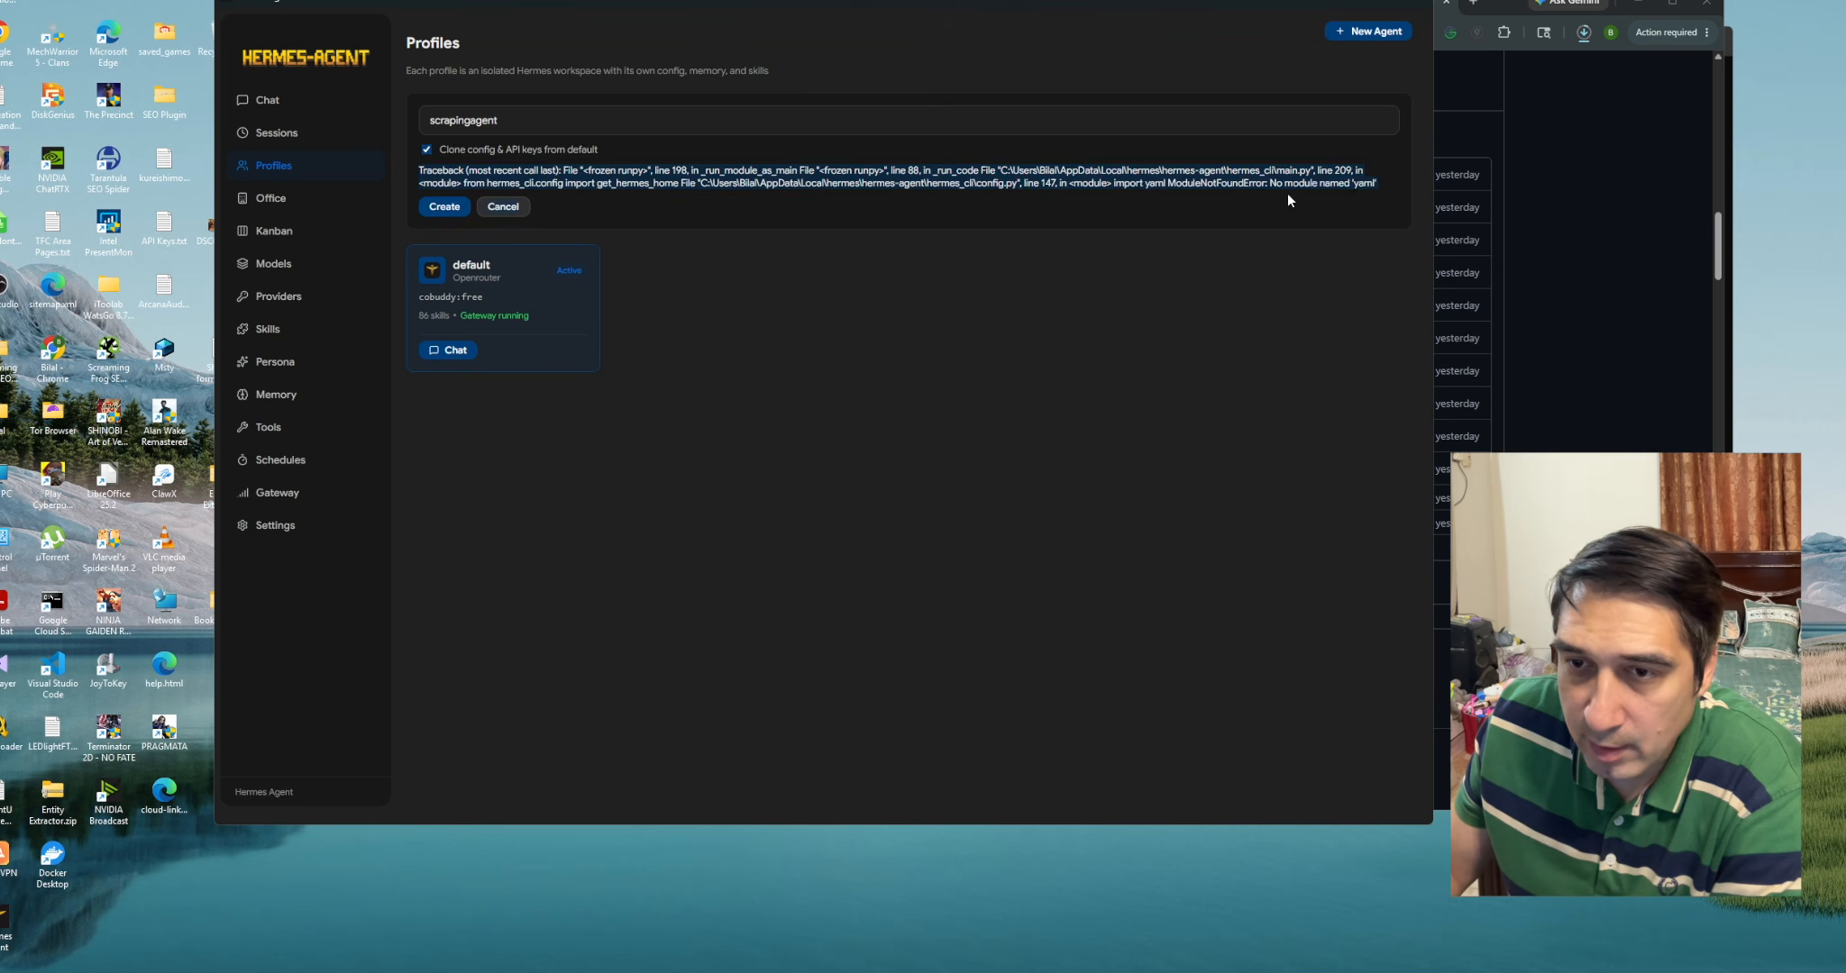
left_click(1040, 293)
Try to create the scrapingagent profile without cloning config and API keys, examine the response, and discard the new agent form
left_click(427, 150)
left_click(451, 207)
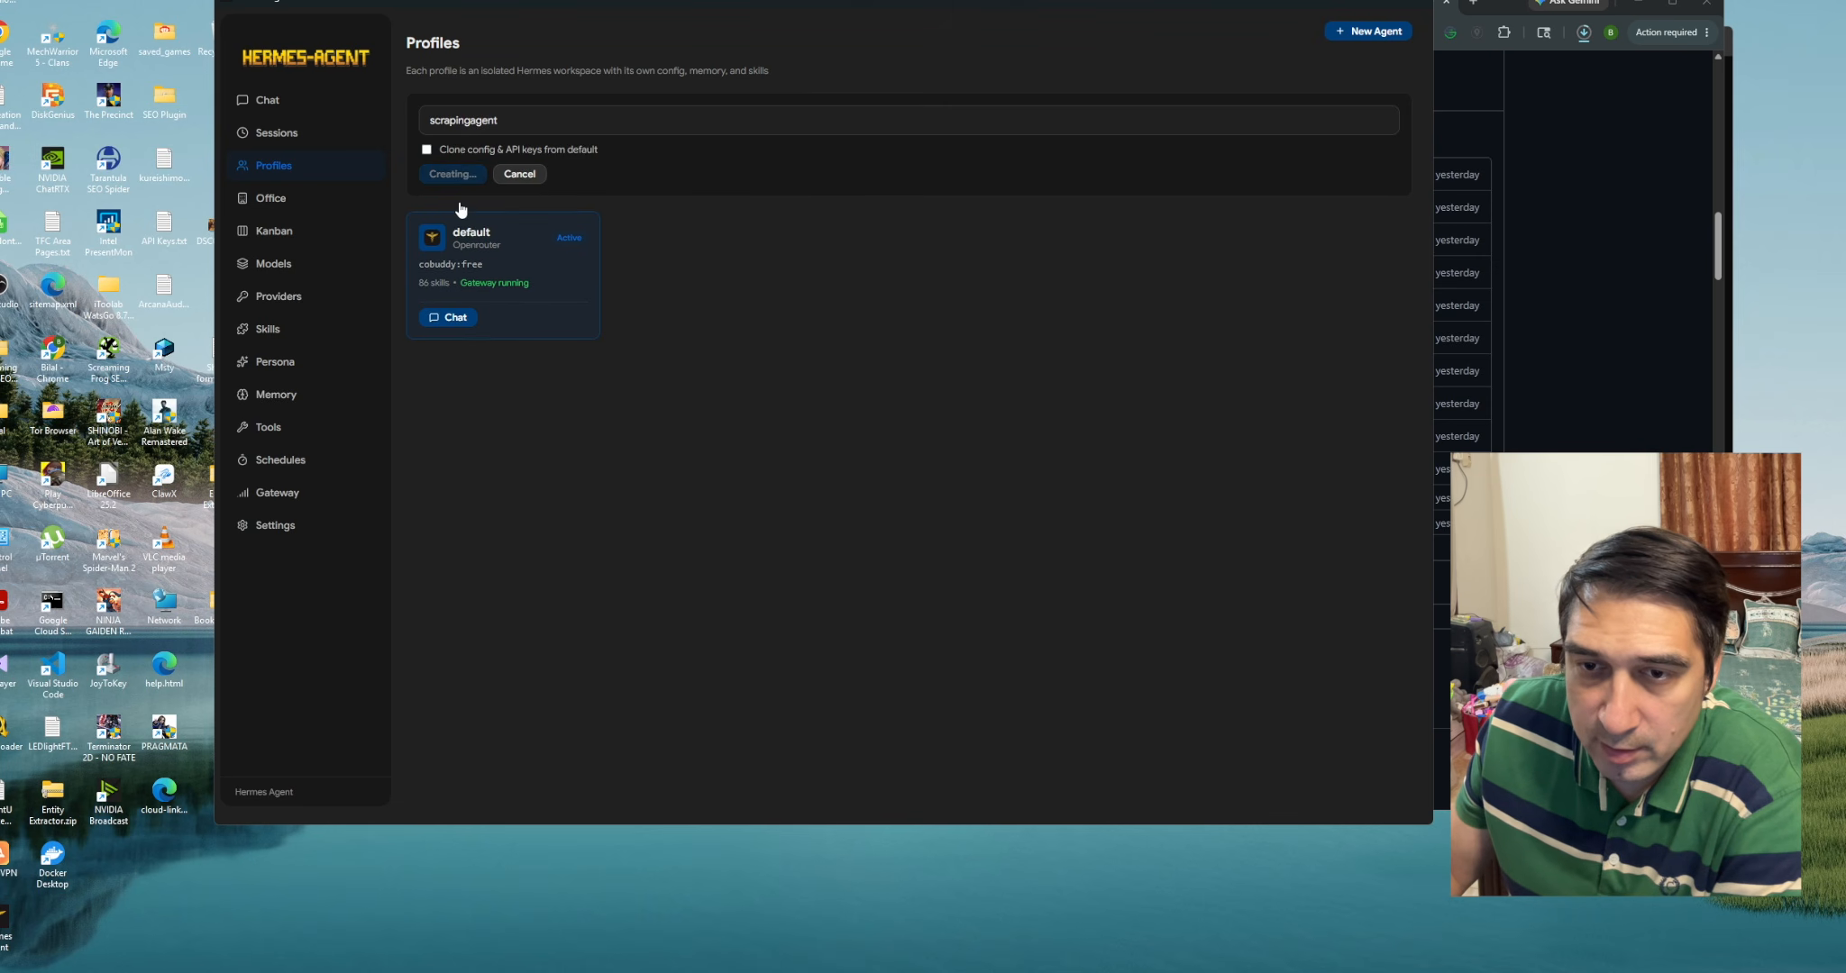
left_click_drag(431, 168, 1385, 183)
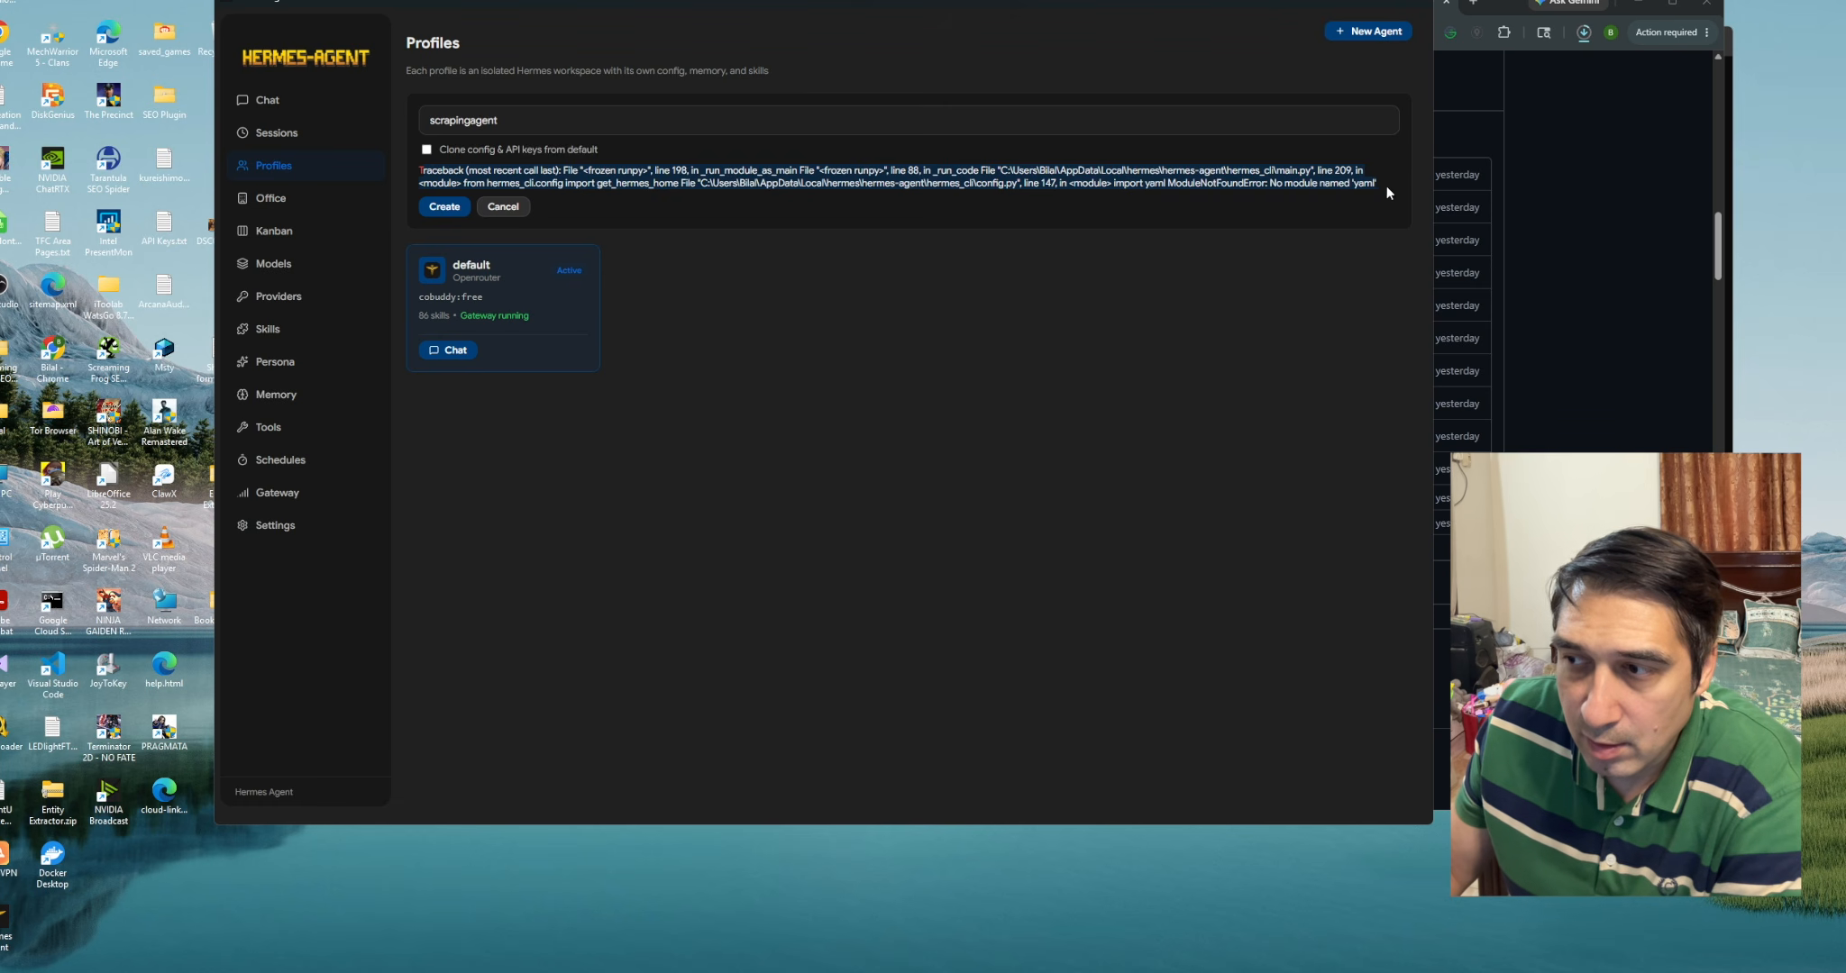
left_click(1390, 194)
triple_click(1352, 186)
left_click(707, 236)
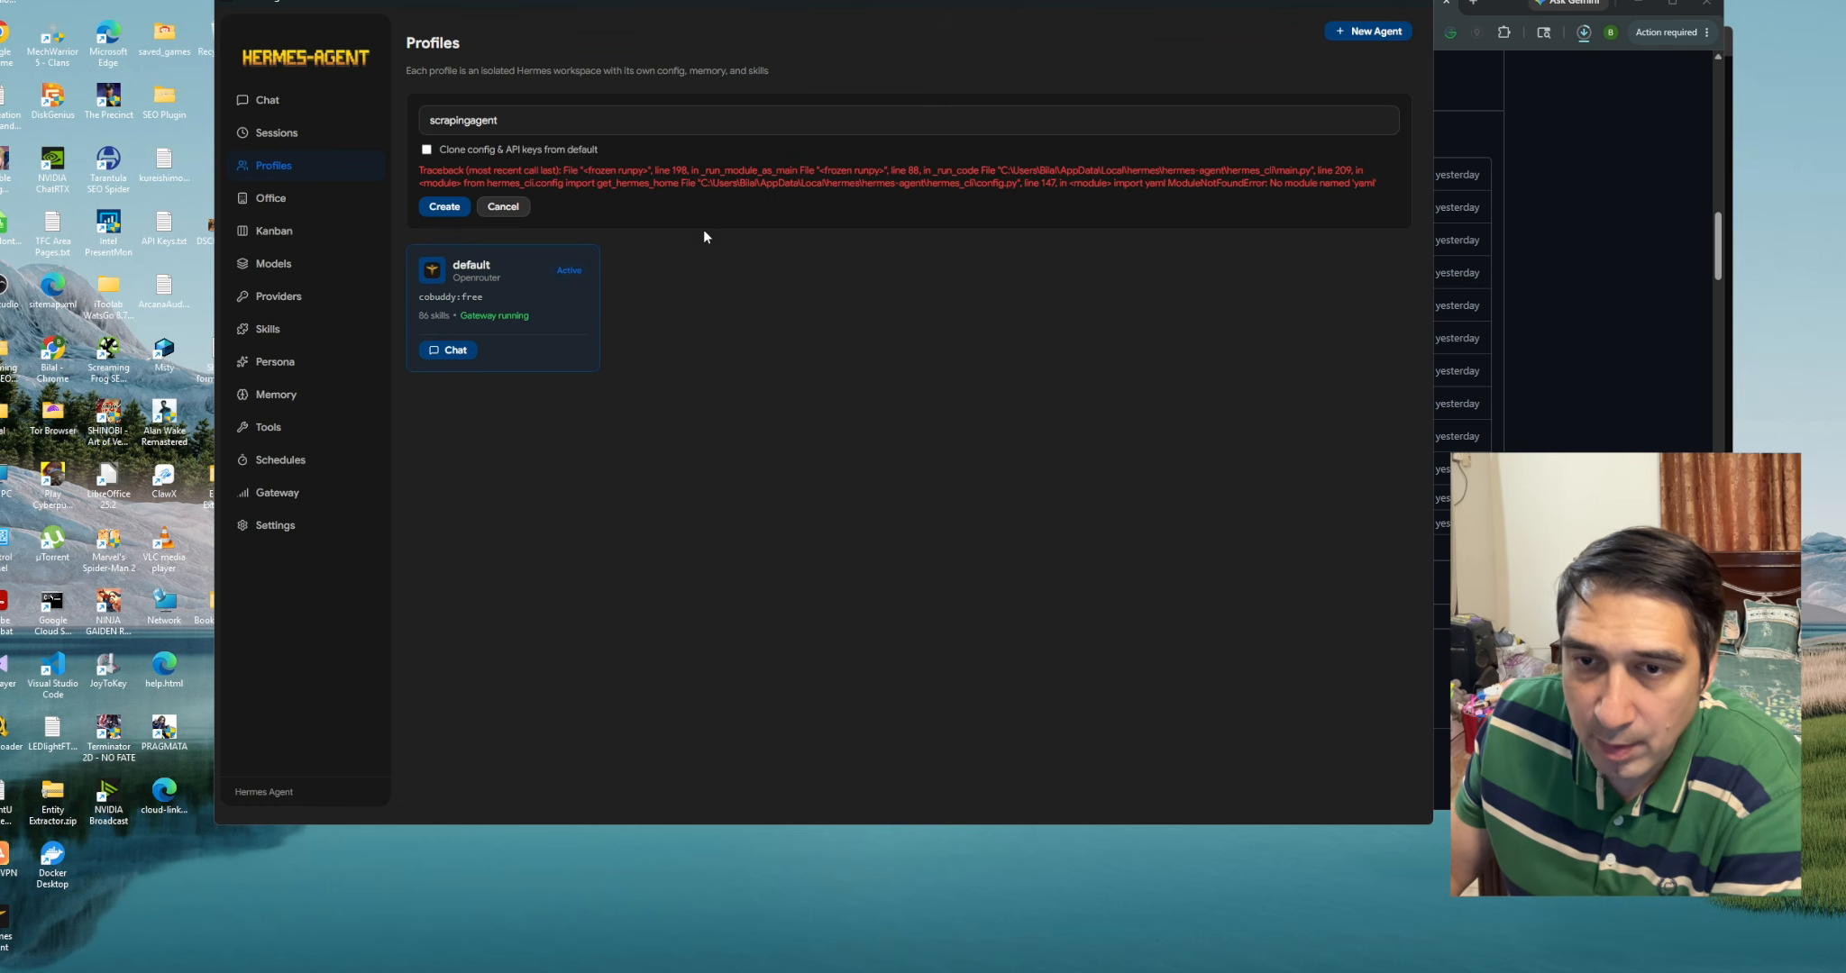
triple_click(652, 187)
double_click(520, 123)
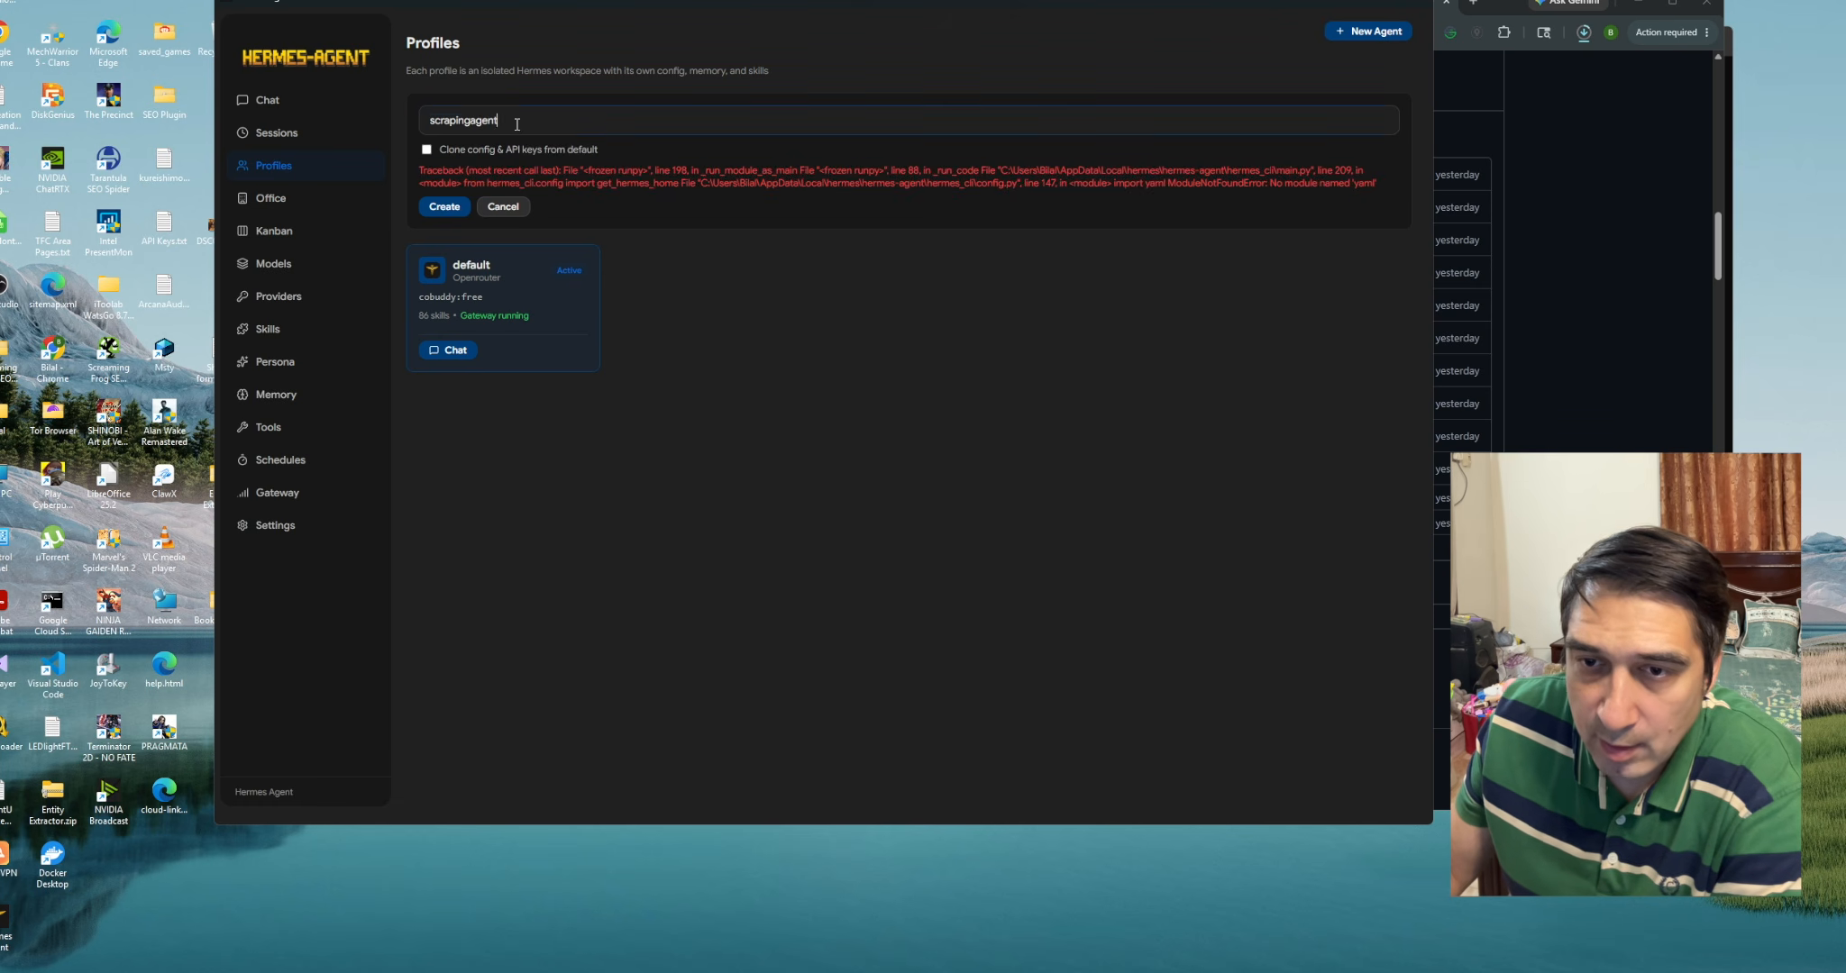
key("BackSpace")
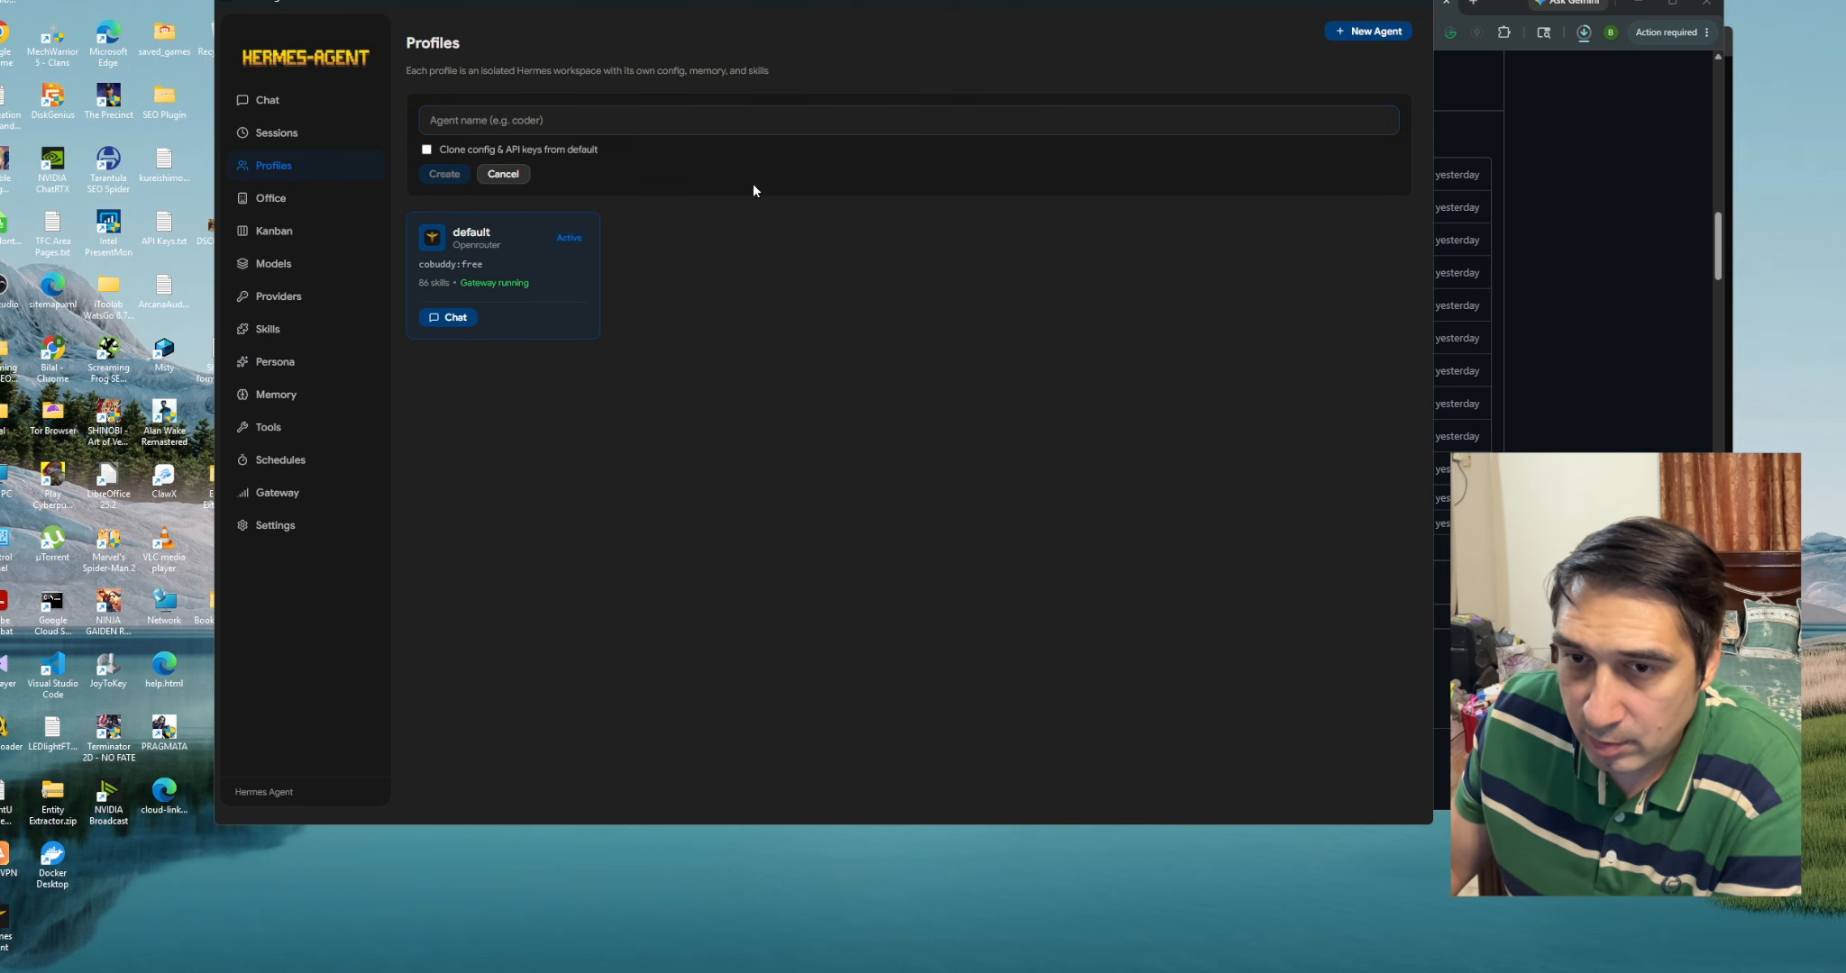
left_click(502, 174)
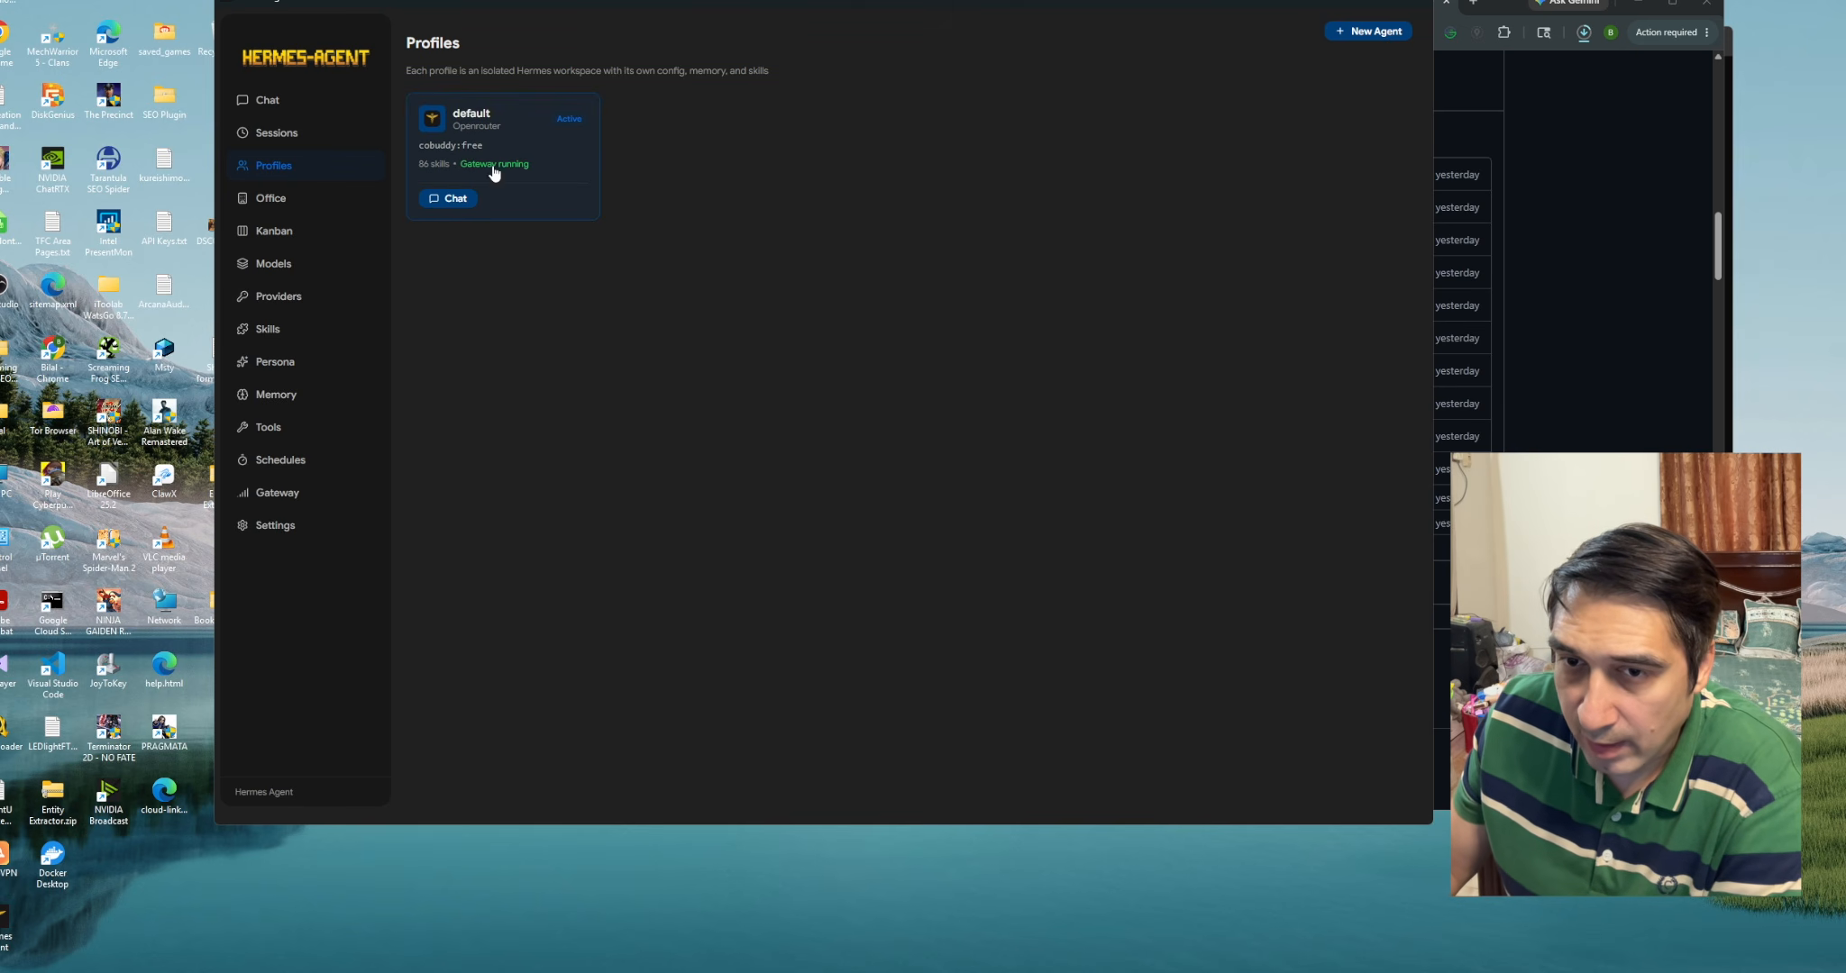
Try to create a new agent profile named helpagent without cloning config and API keys, and examine the response
left_click(1371, 36)
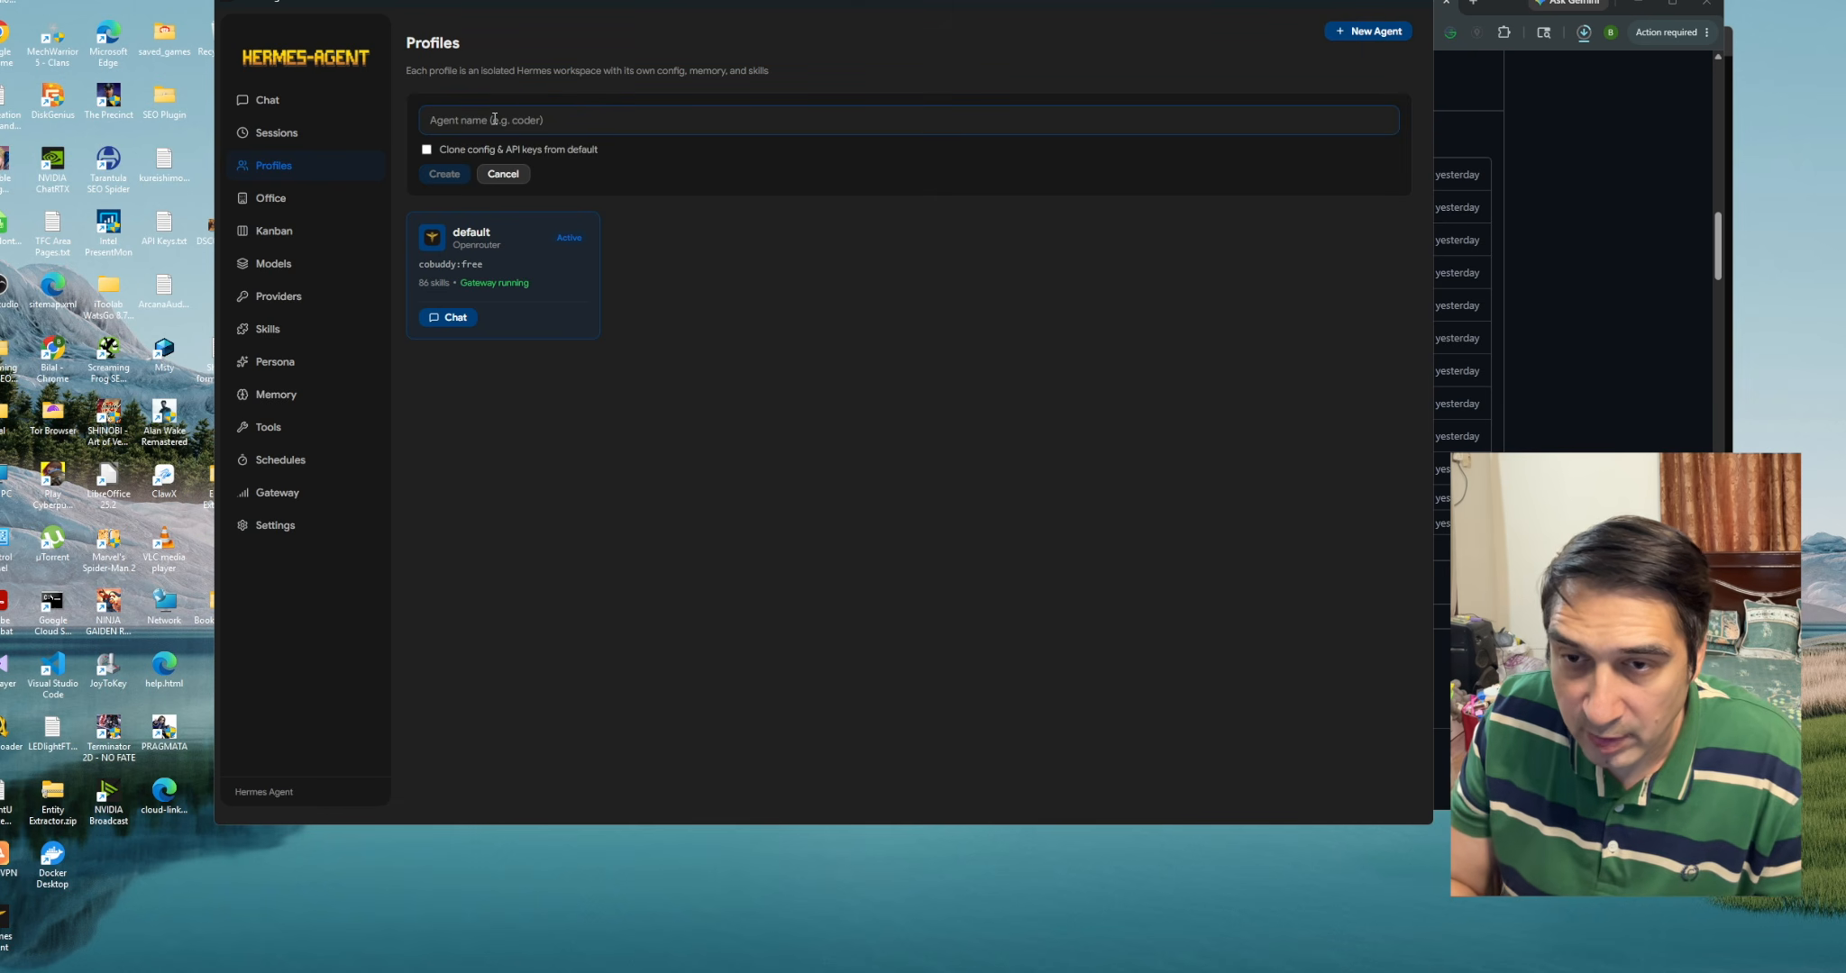
type("dd")
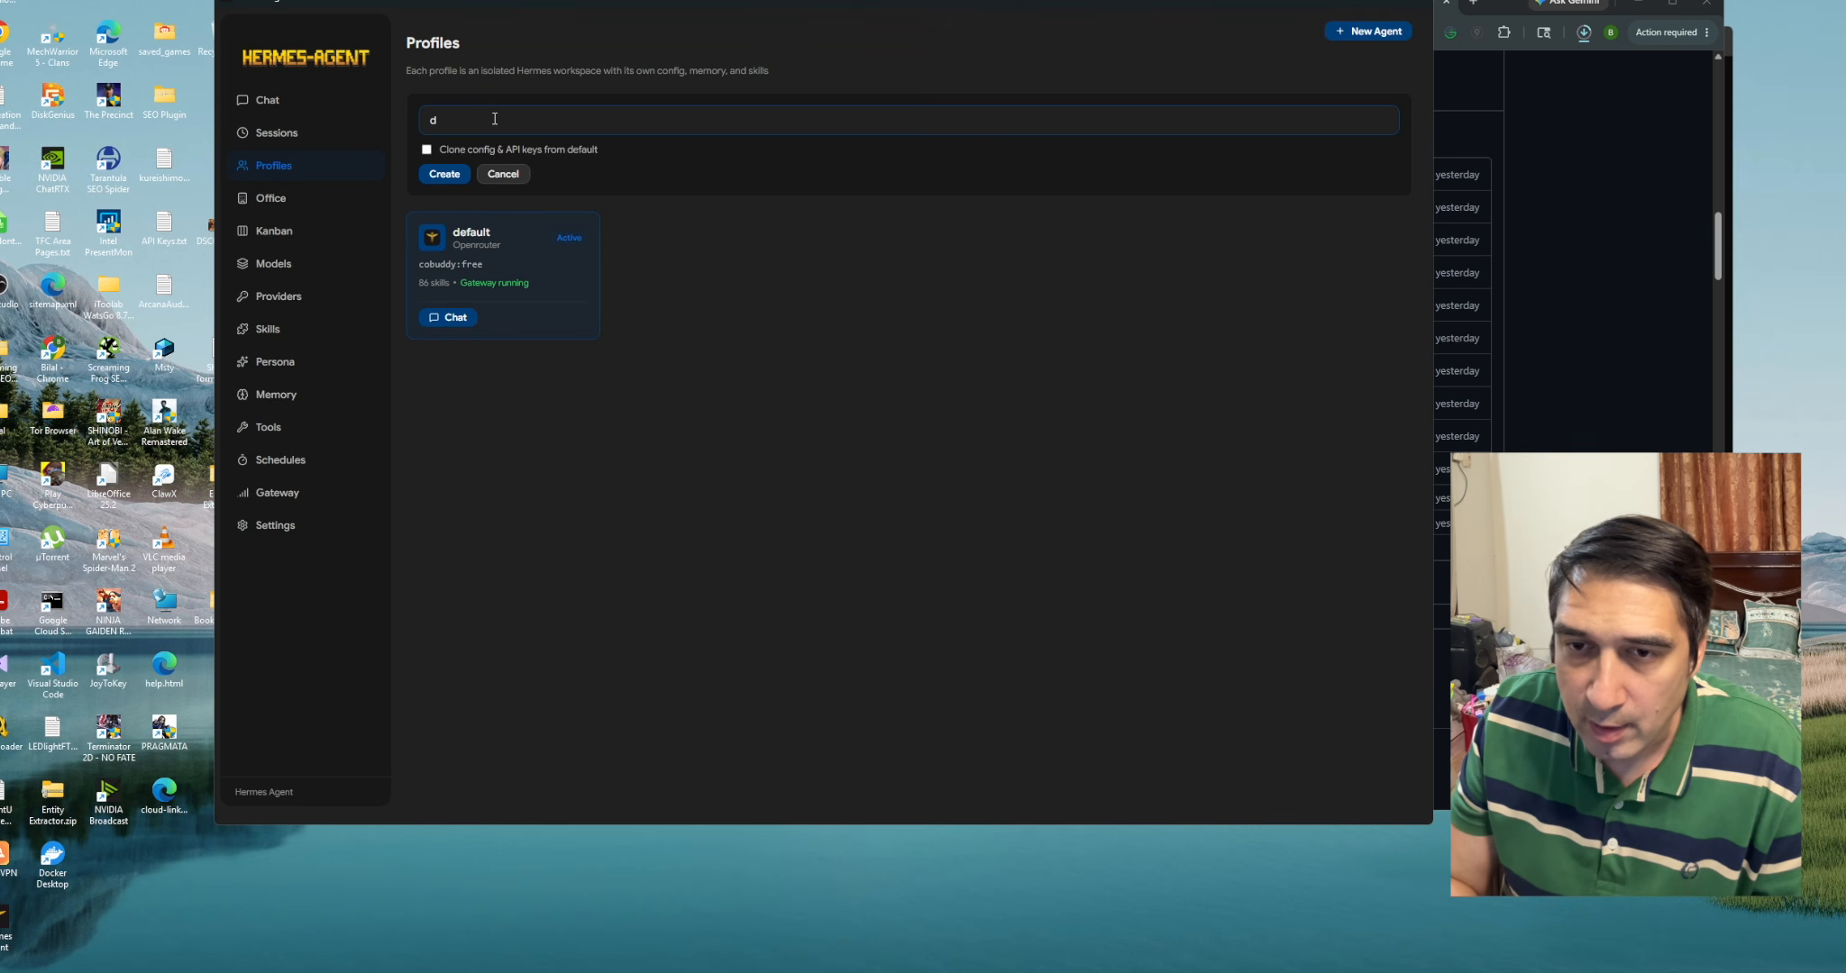
key("BackSpace")
type("he")
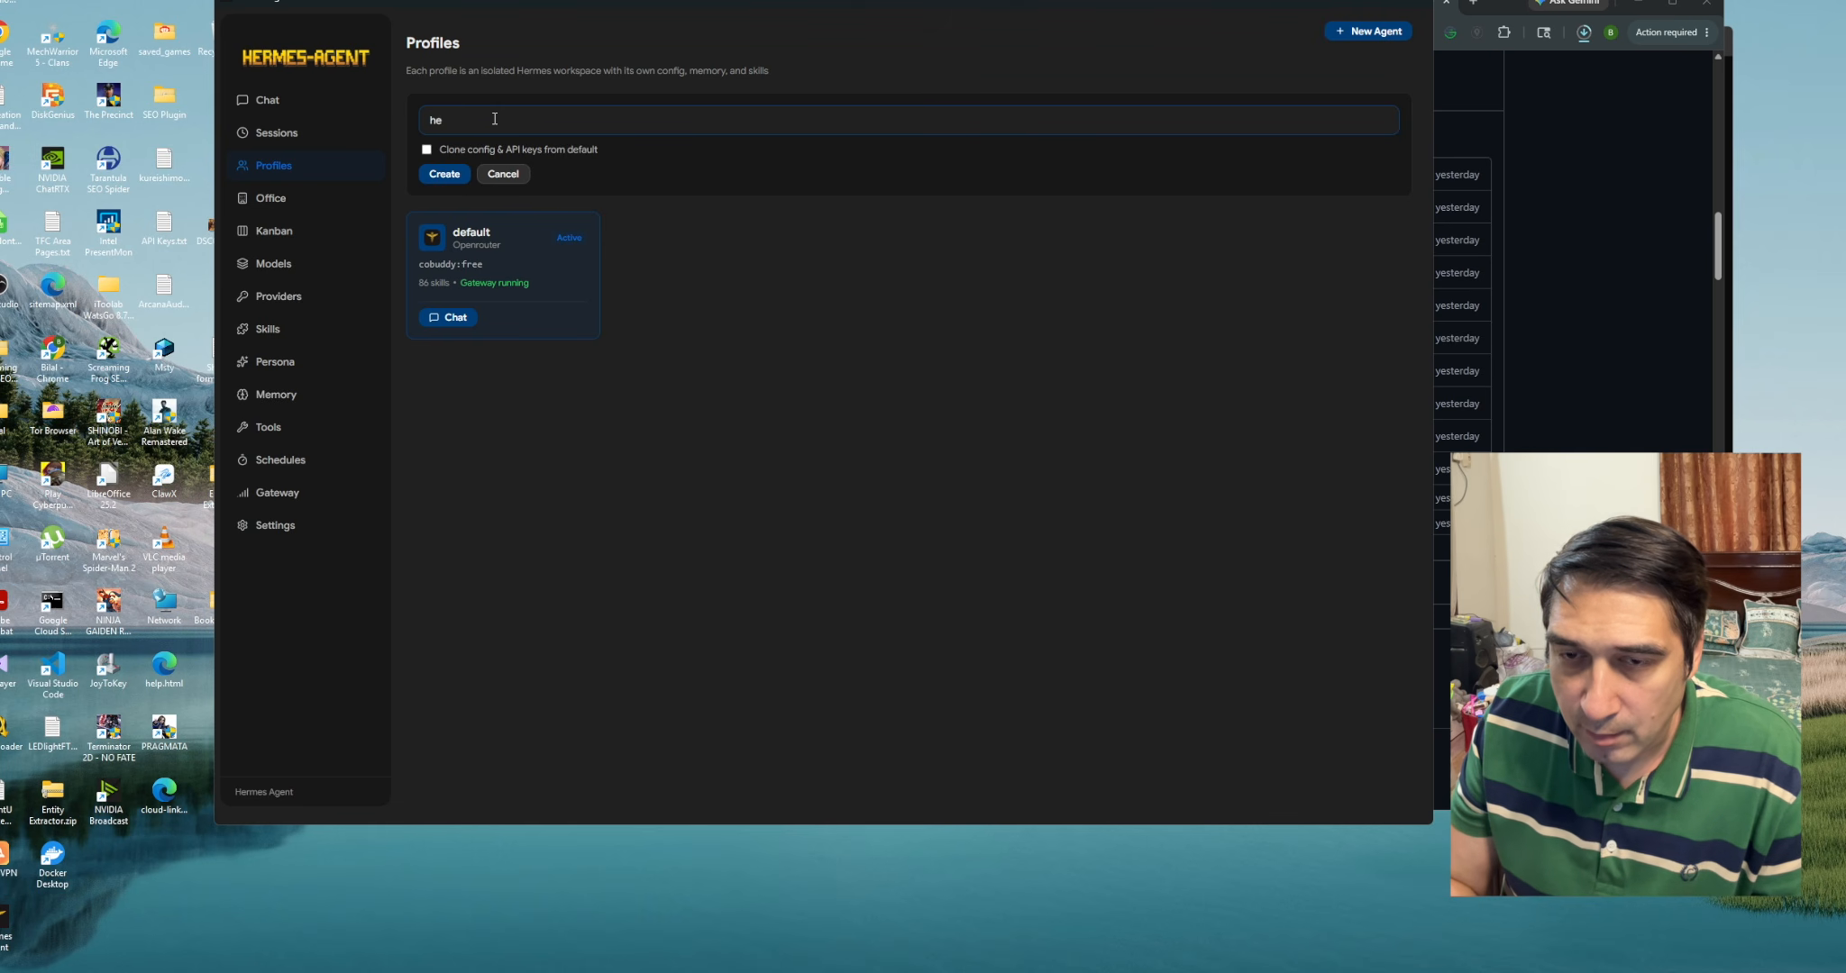
type("elpagent")
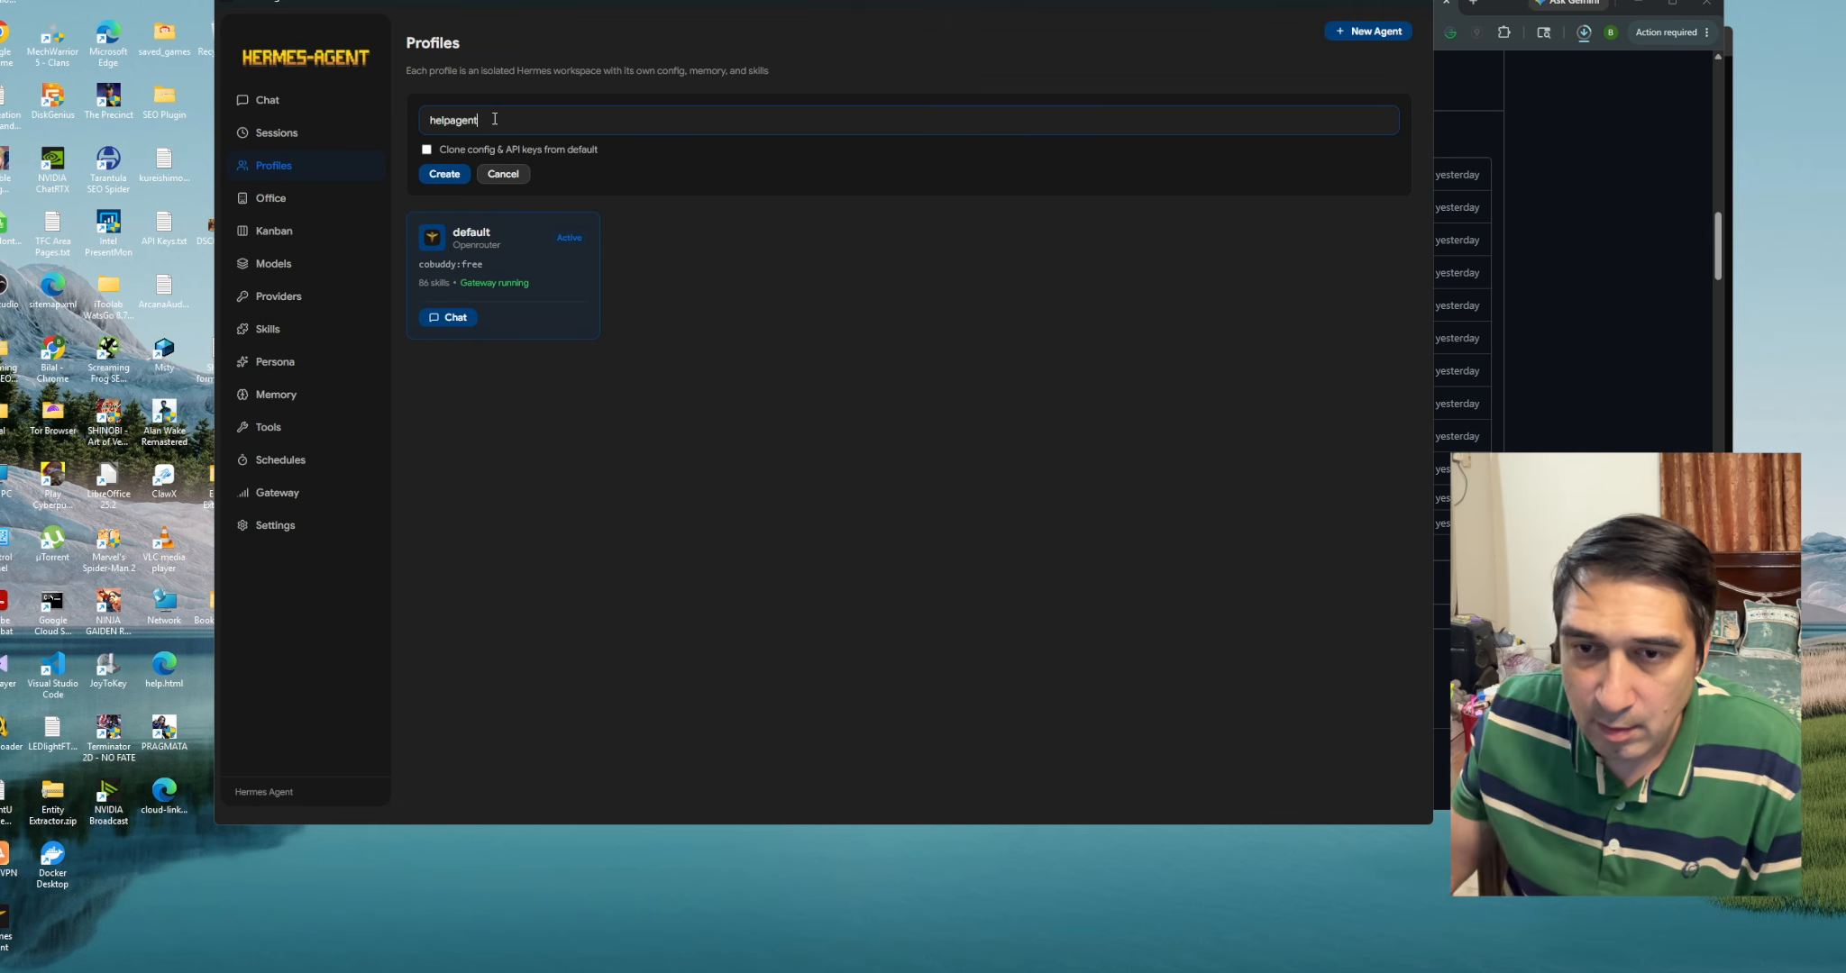
left_click(446, 173)
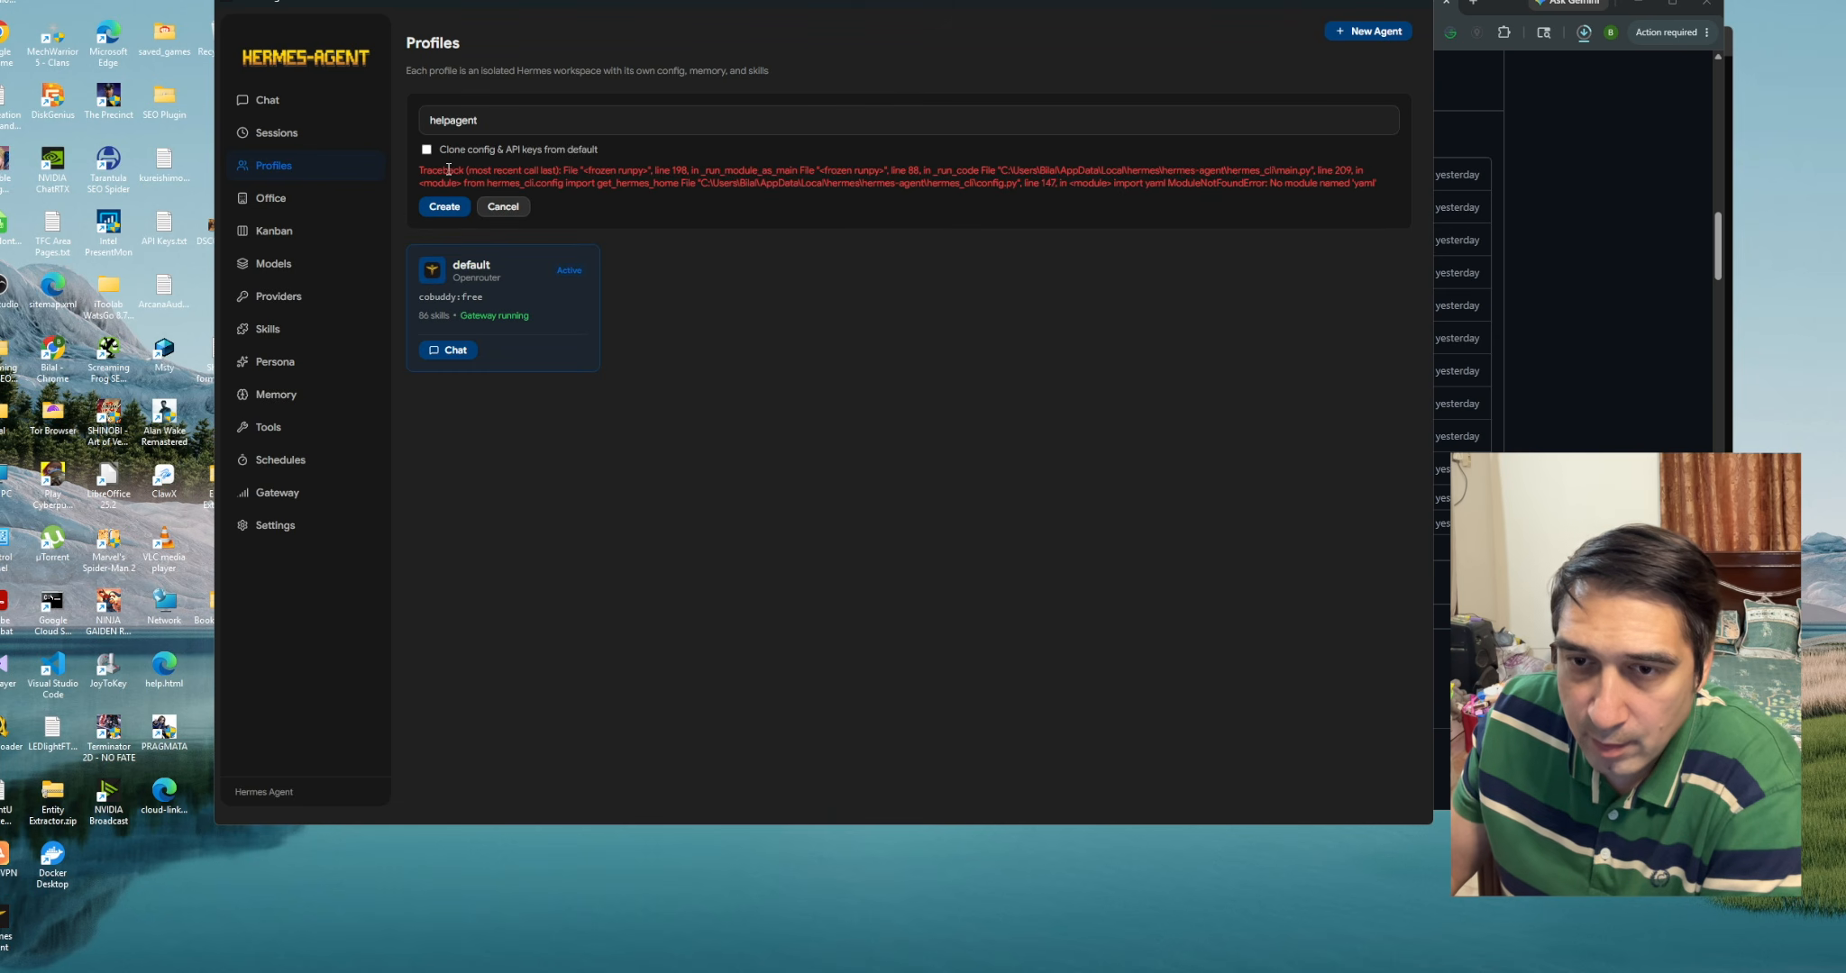
left_click_drag(414, 177, 267, 191)
left_click(955, 227)
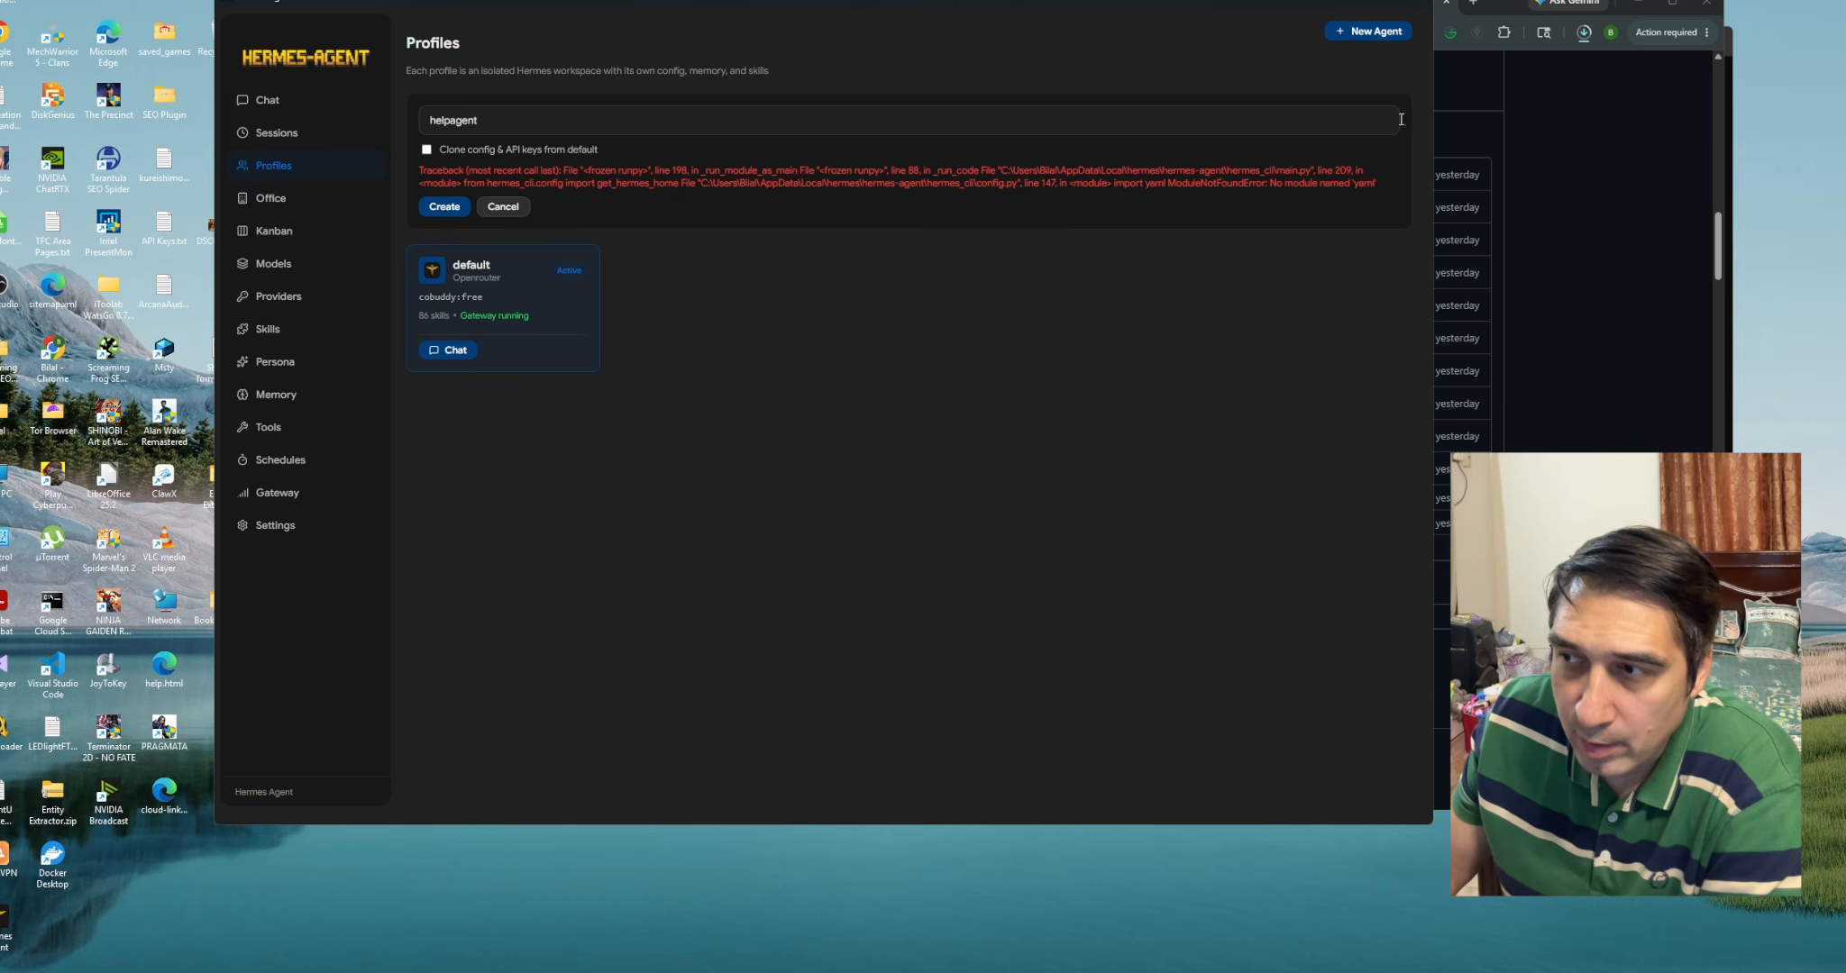
Open the default profile's chat and return to the profiles overview
left_click(516, 312)
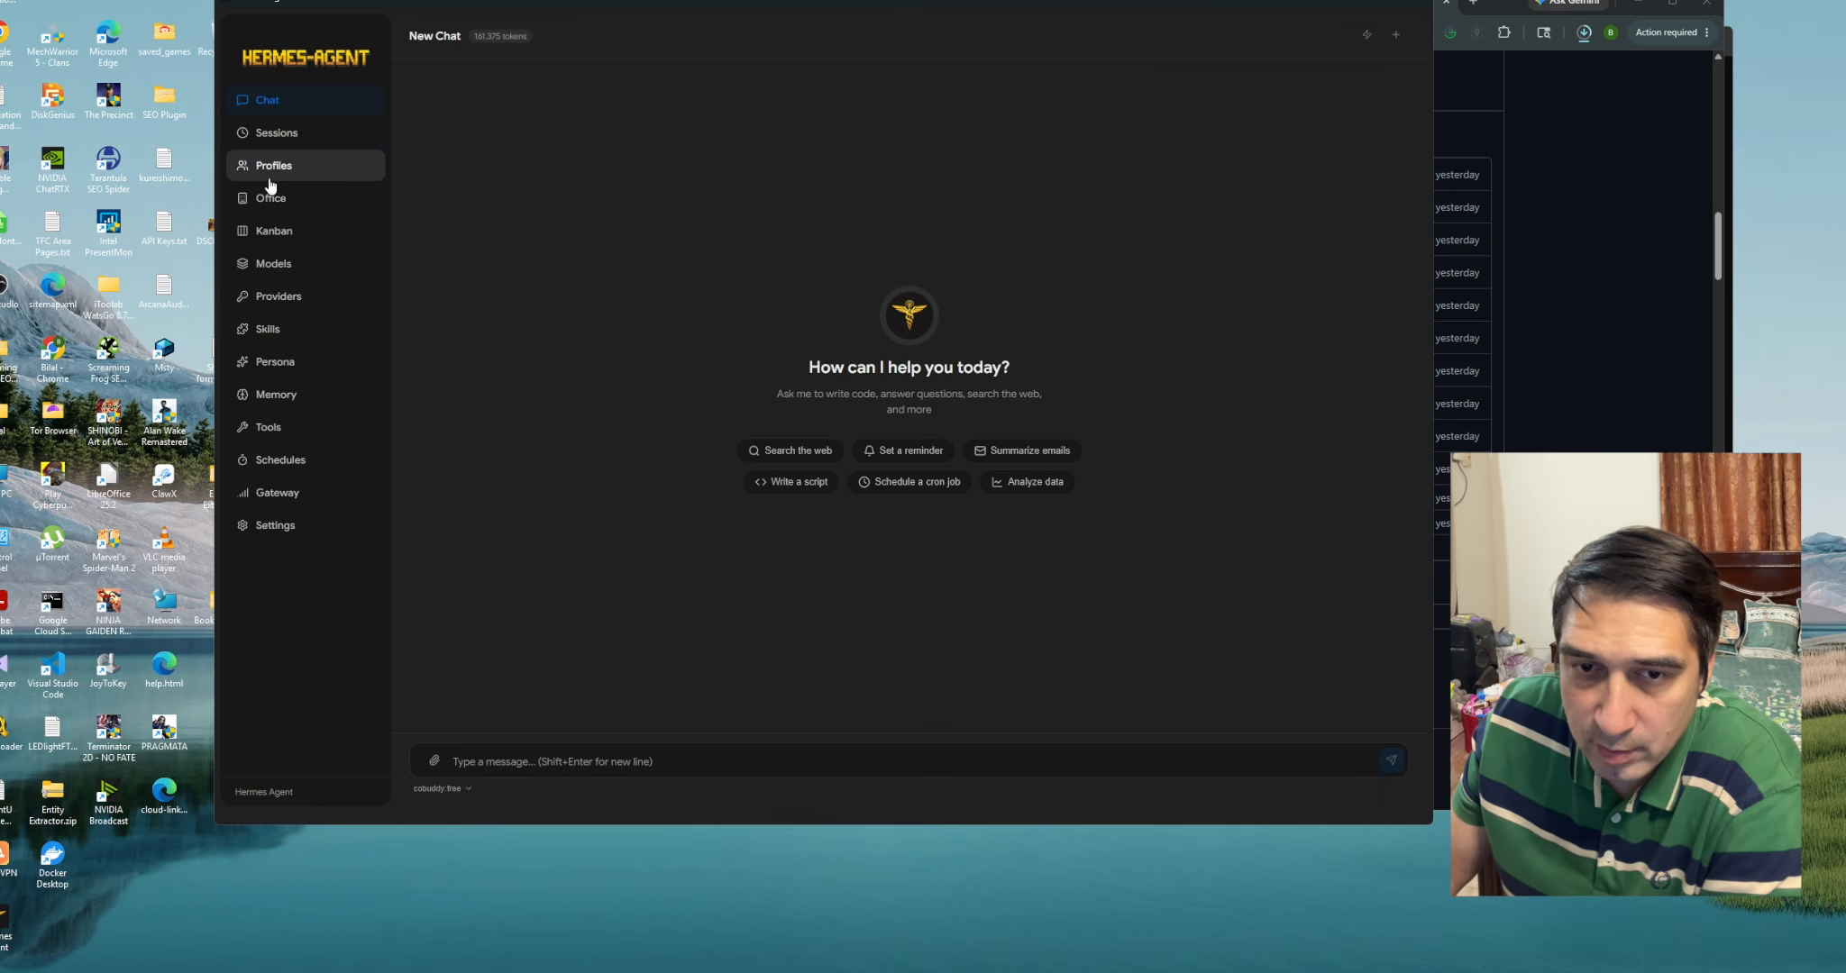
left_click(272, 137)
left_click(284, 169)
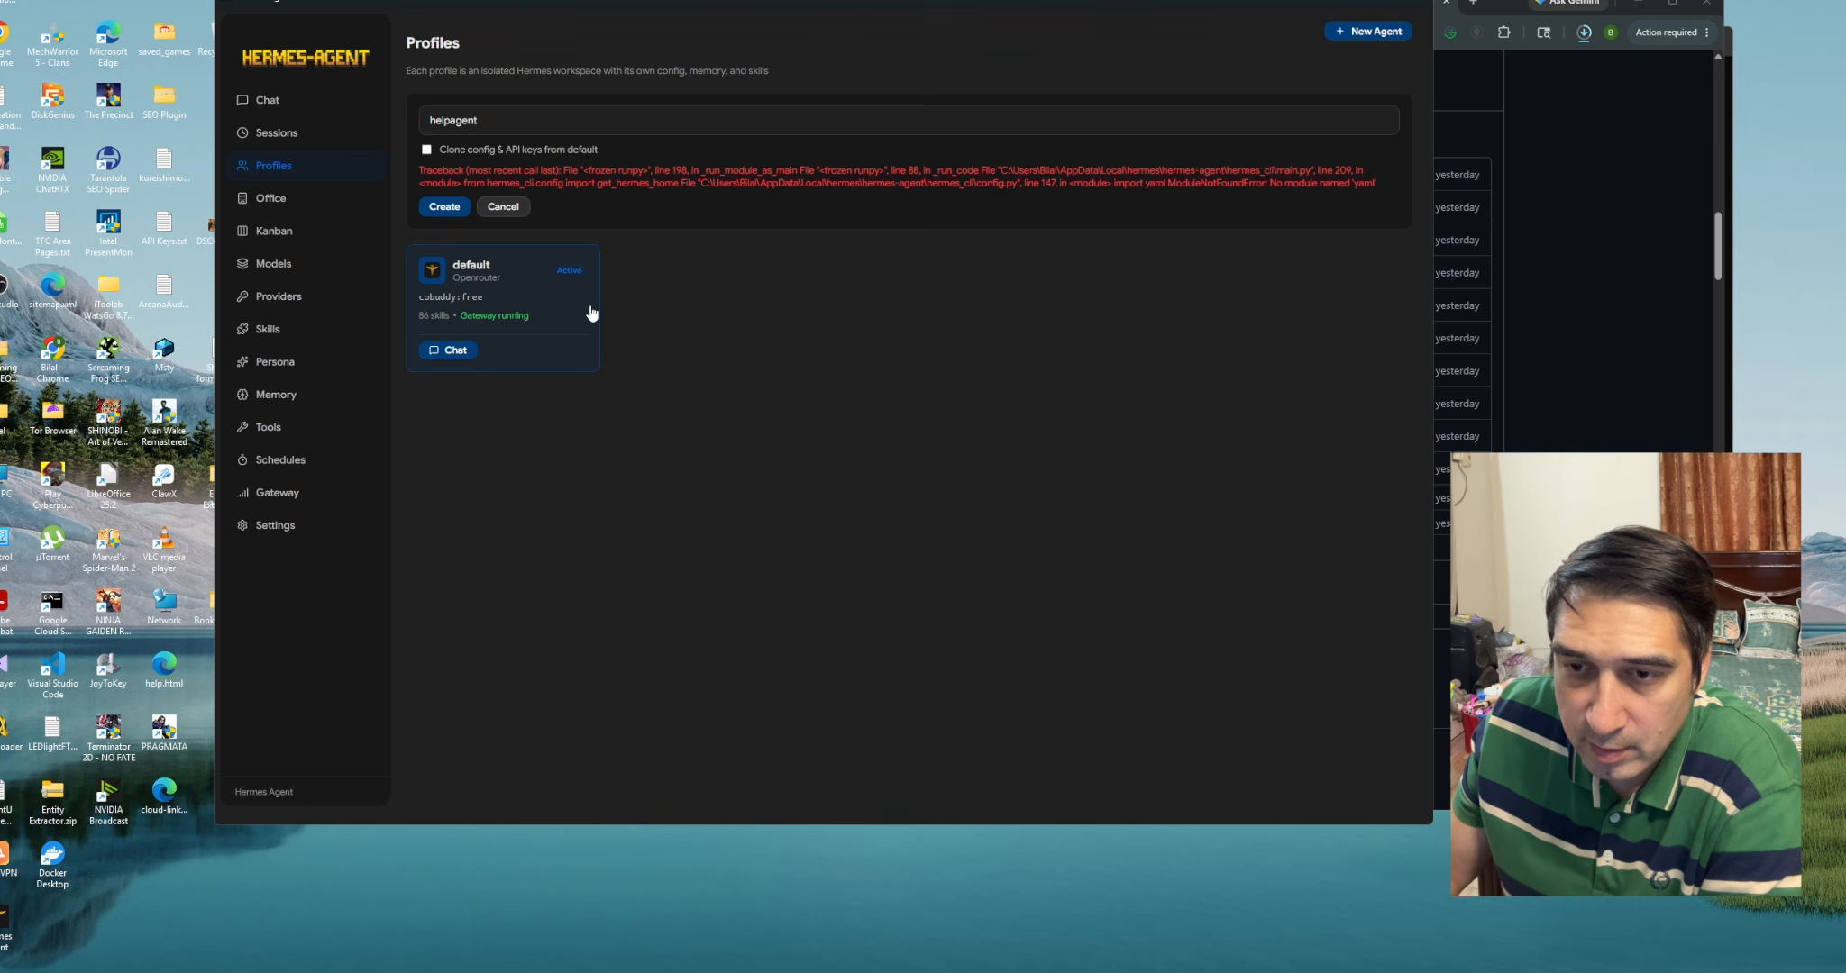
Try to start Claw3D in the Office section, read the adapter notice and dismiss it
left_click(281, 202)
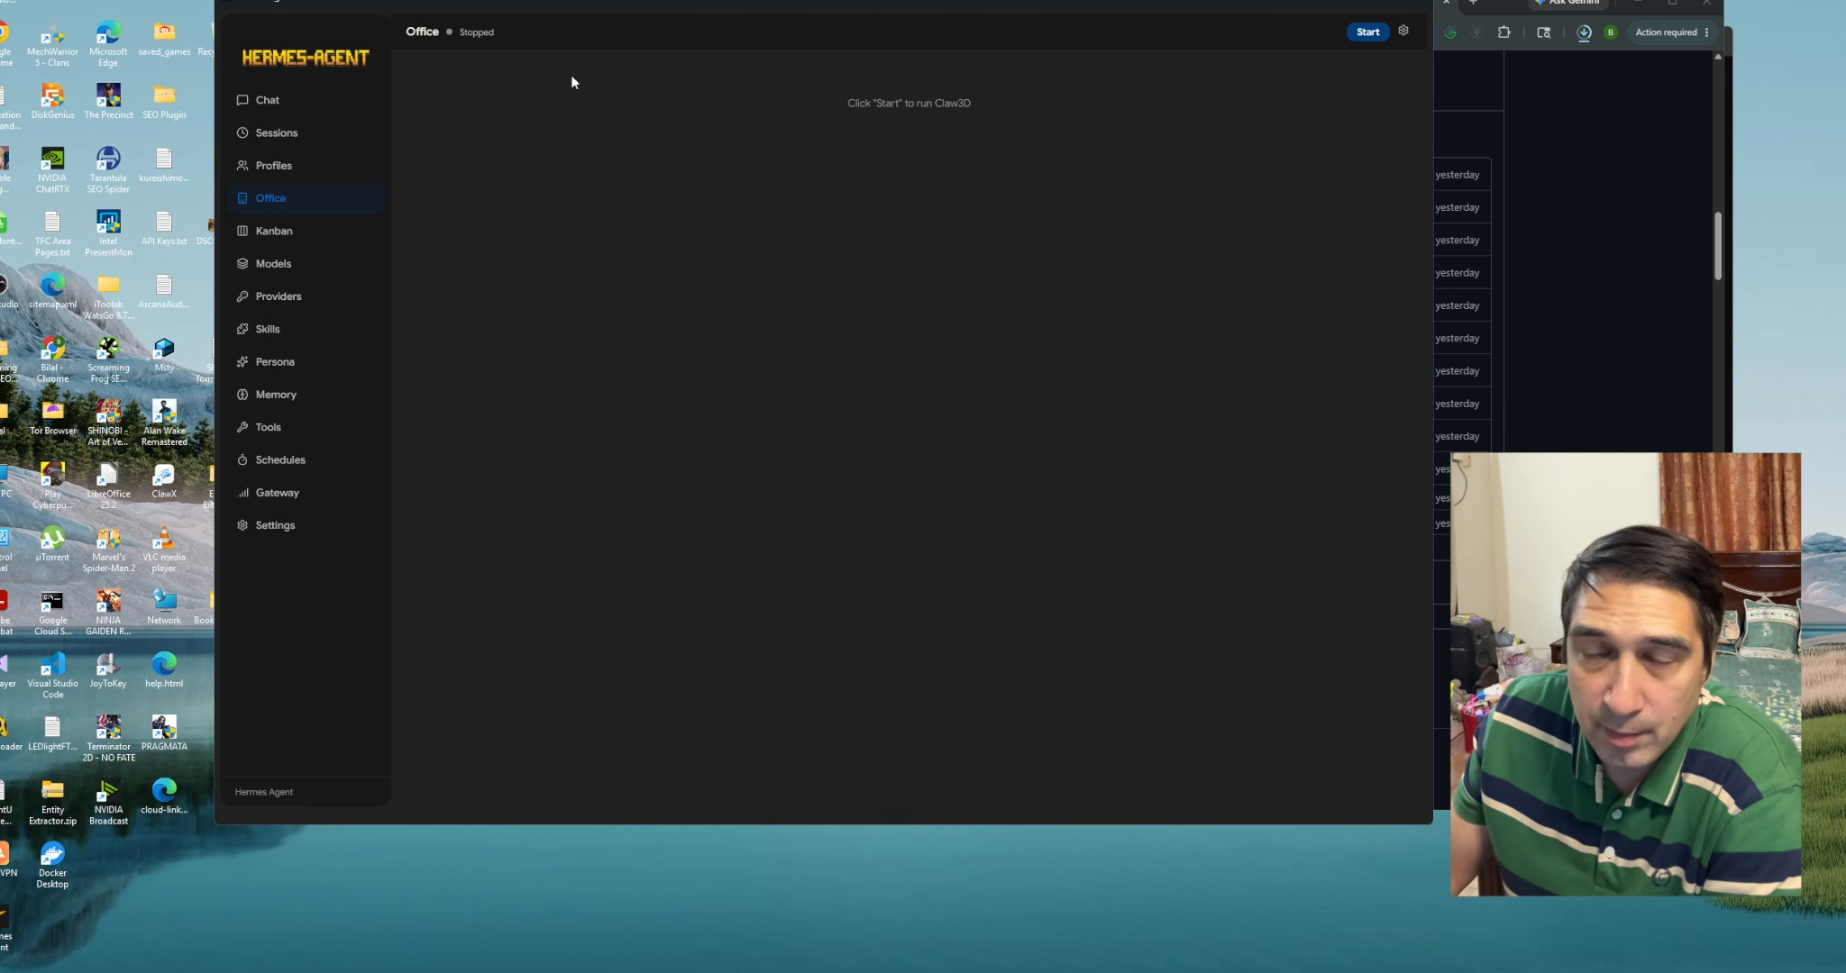
left_click(1367, 32)
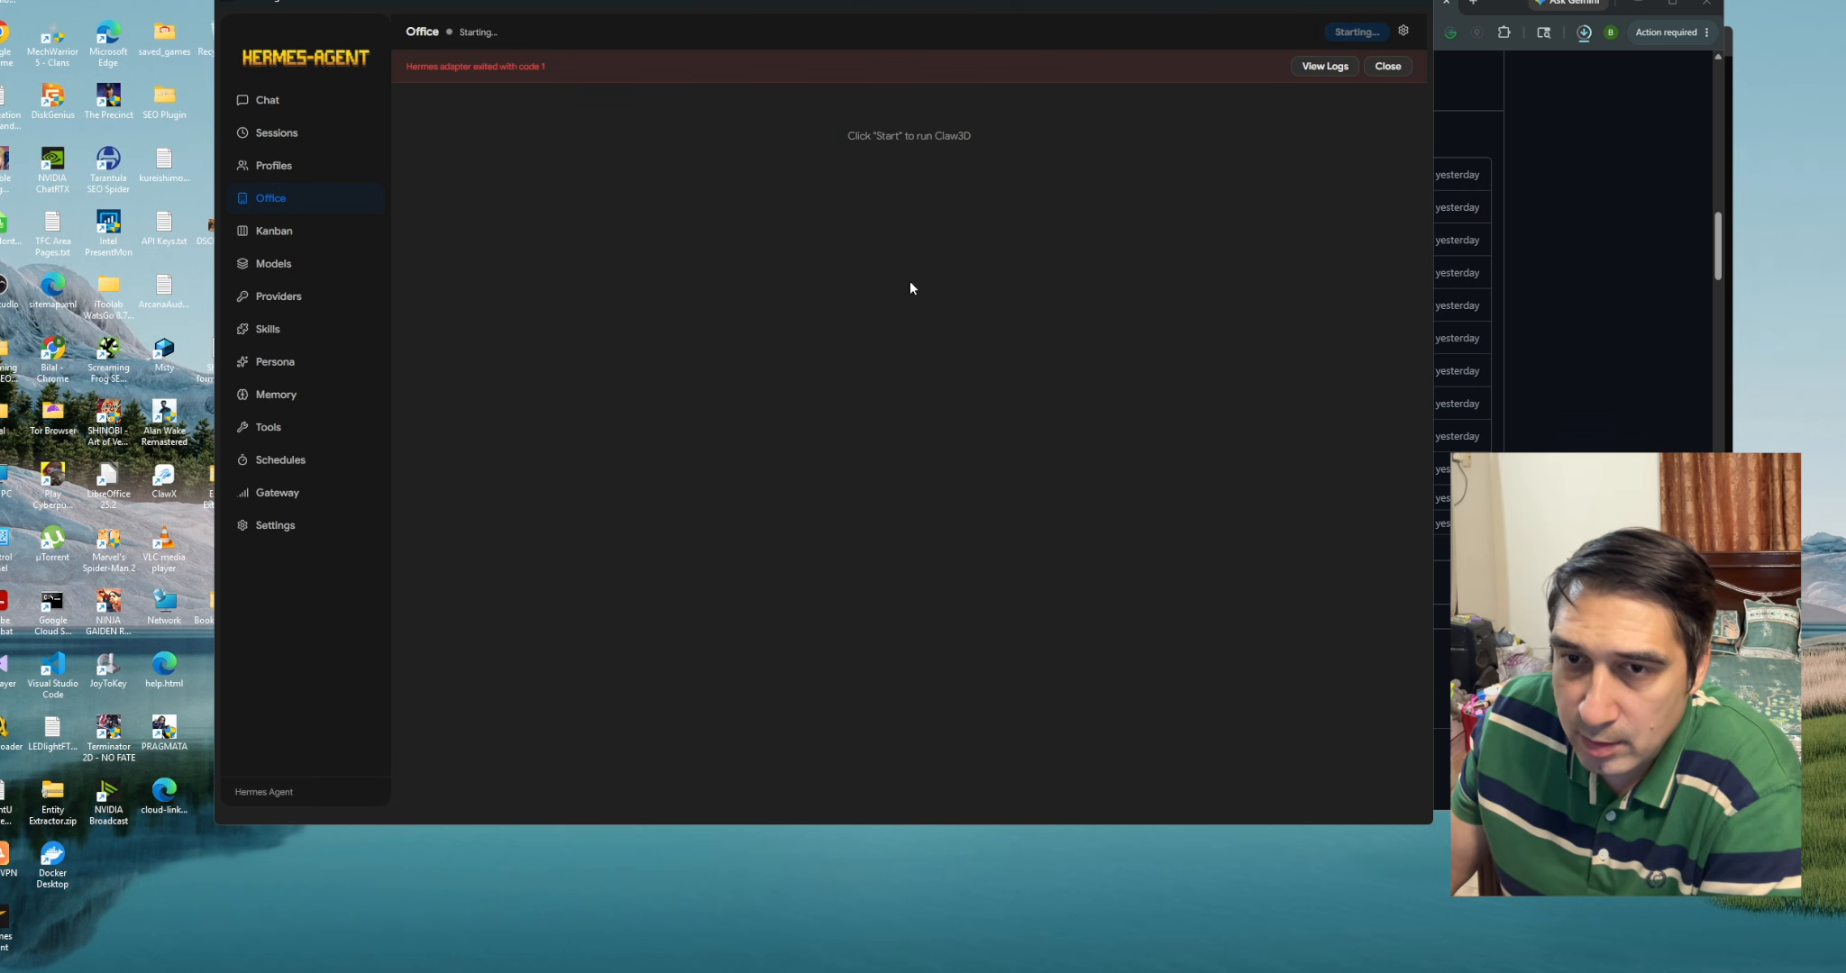
left_click_drag(406, 67, 548, 79)
left_click(476, 102)
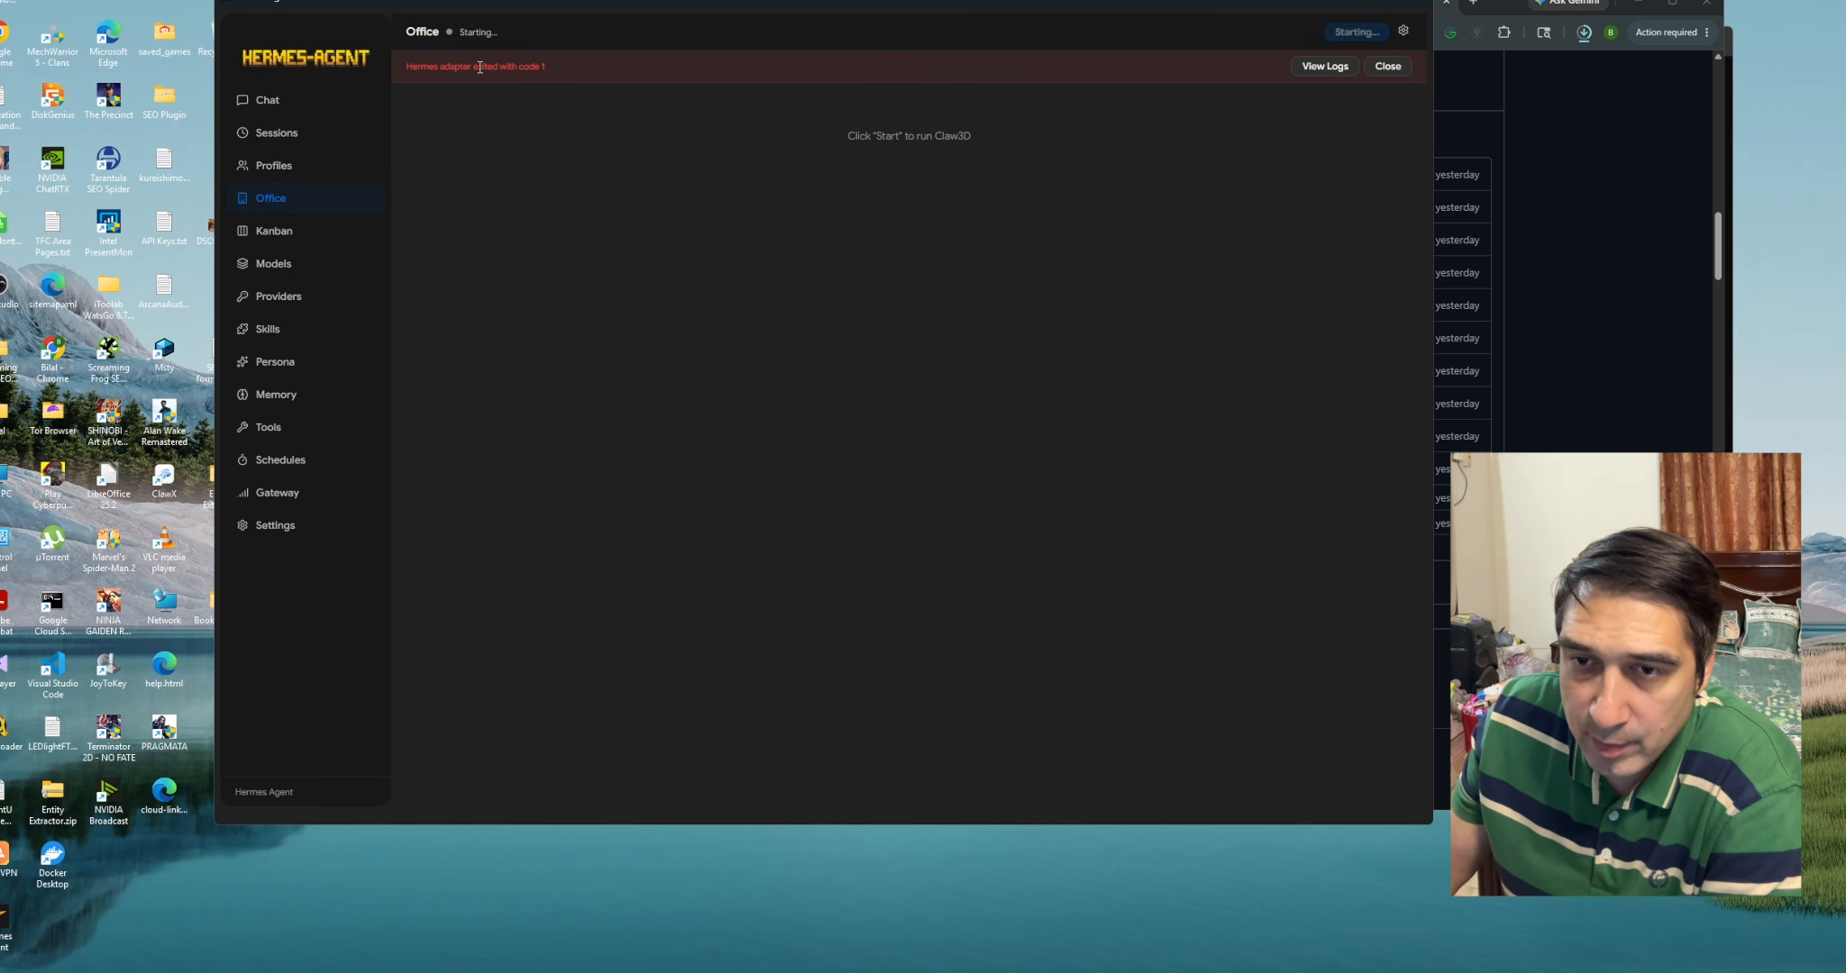
left_click(1387, 66)
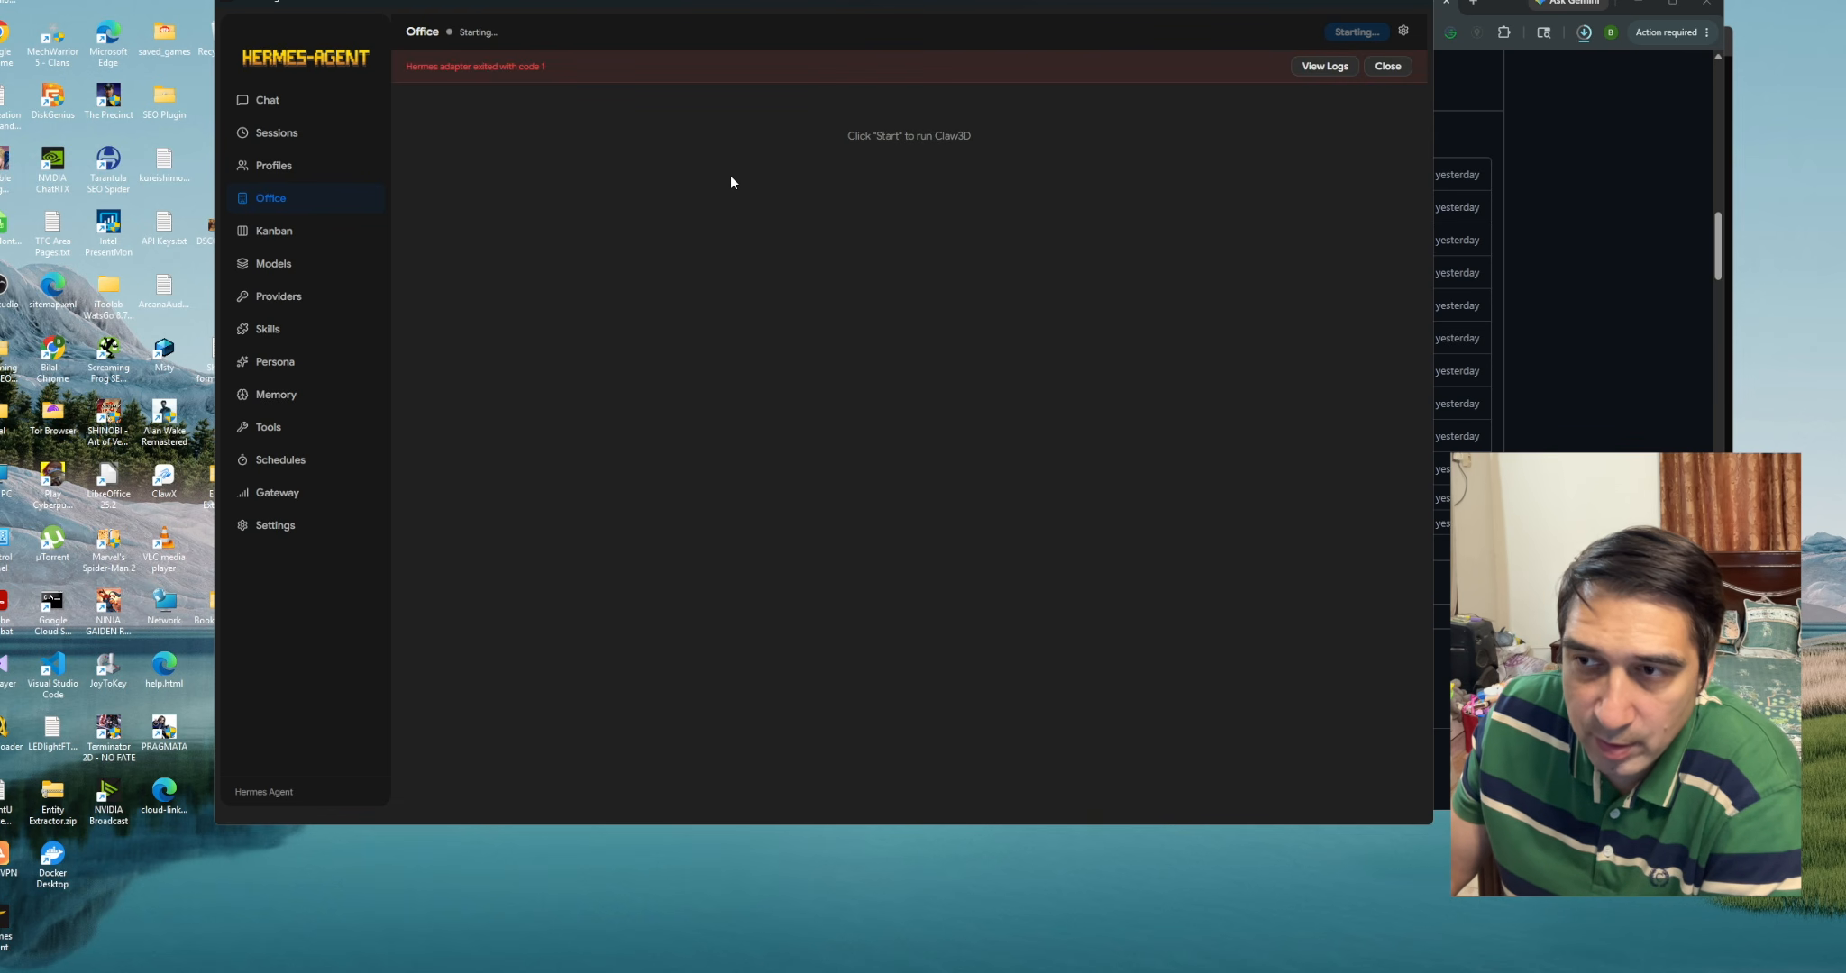
Open the Kanban section, examine the error notice and the task board's columns, and refresh the board
left_click_drag(793, 151, 1117, 168)
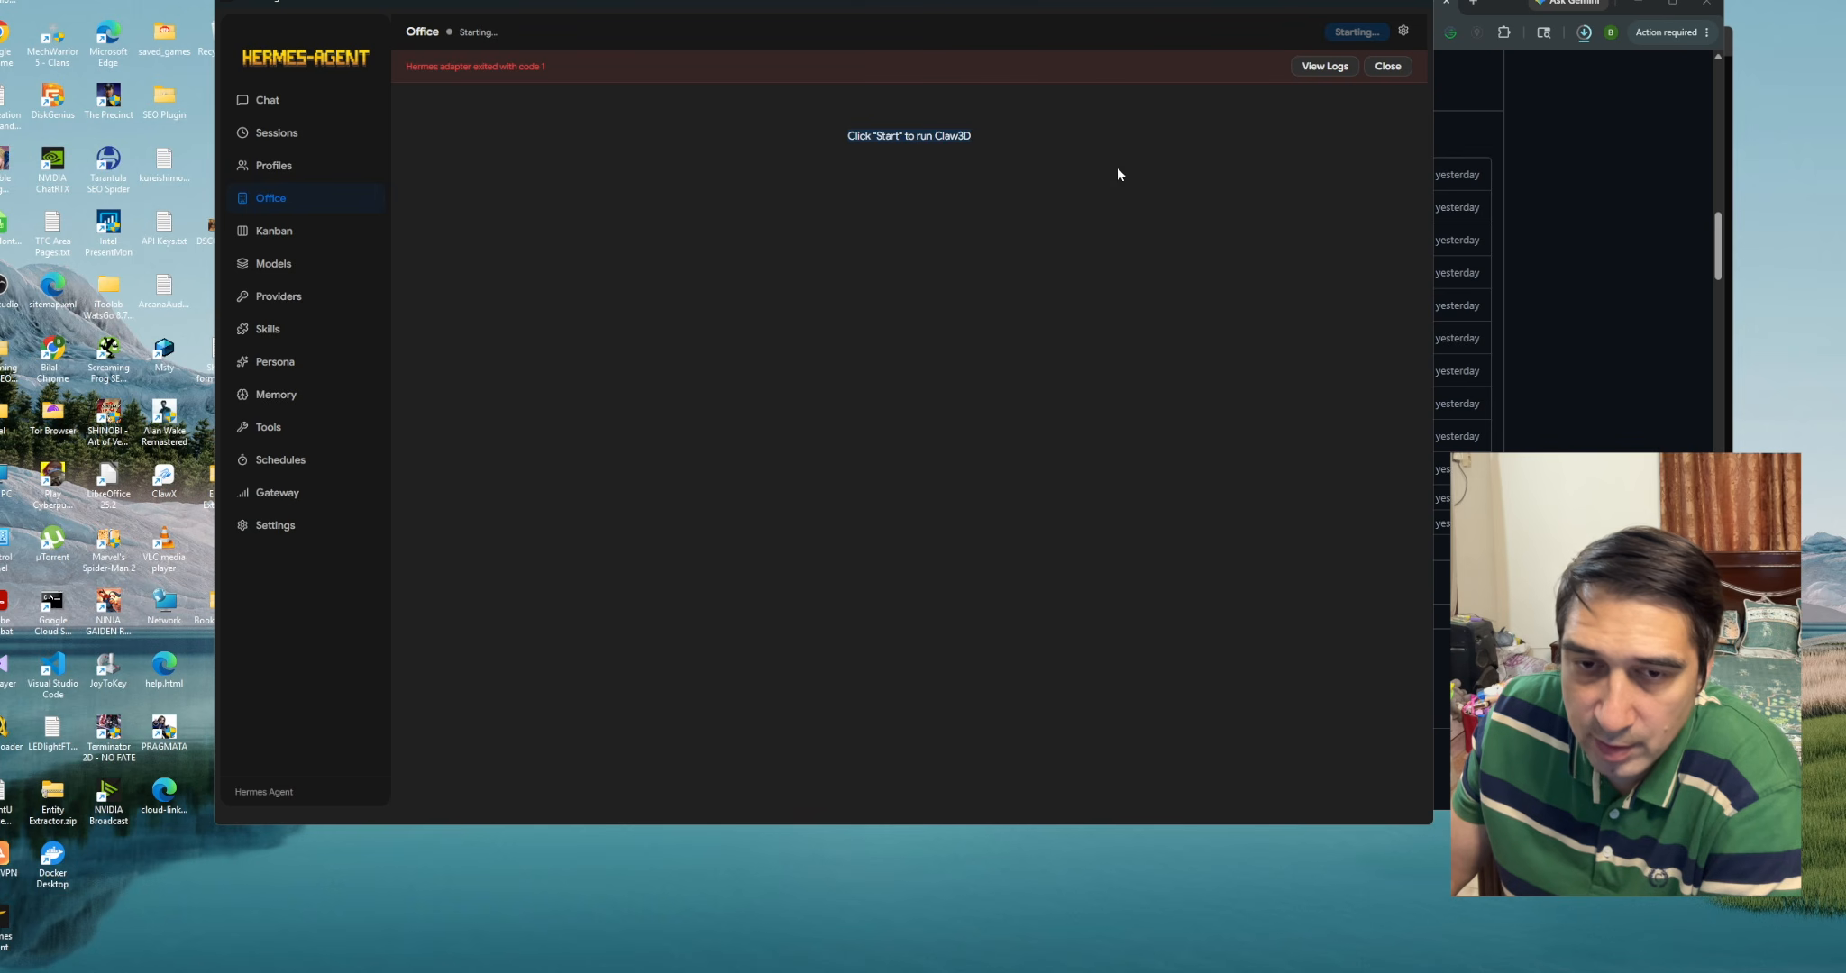
left_click(293, 235)
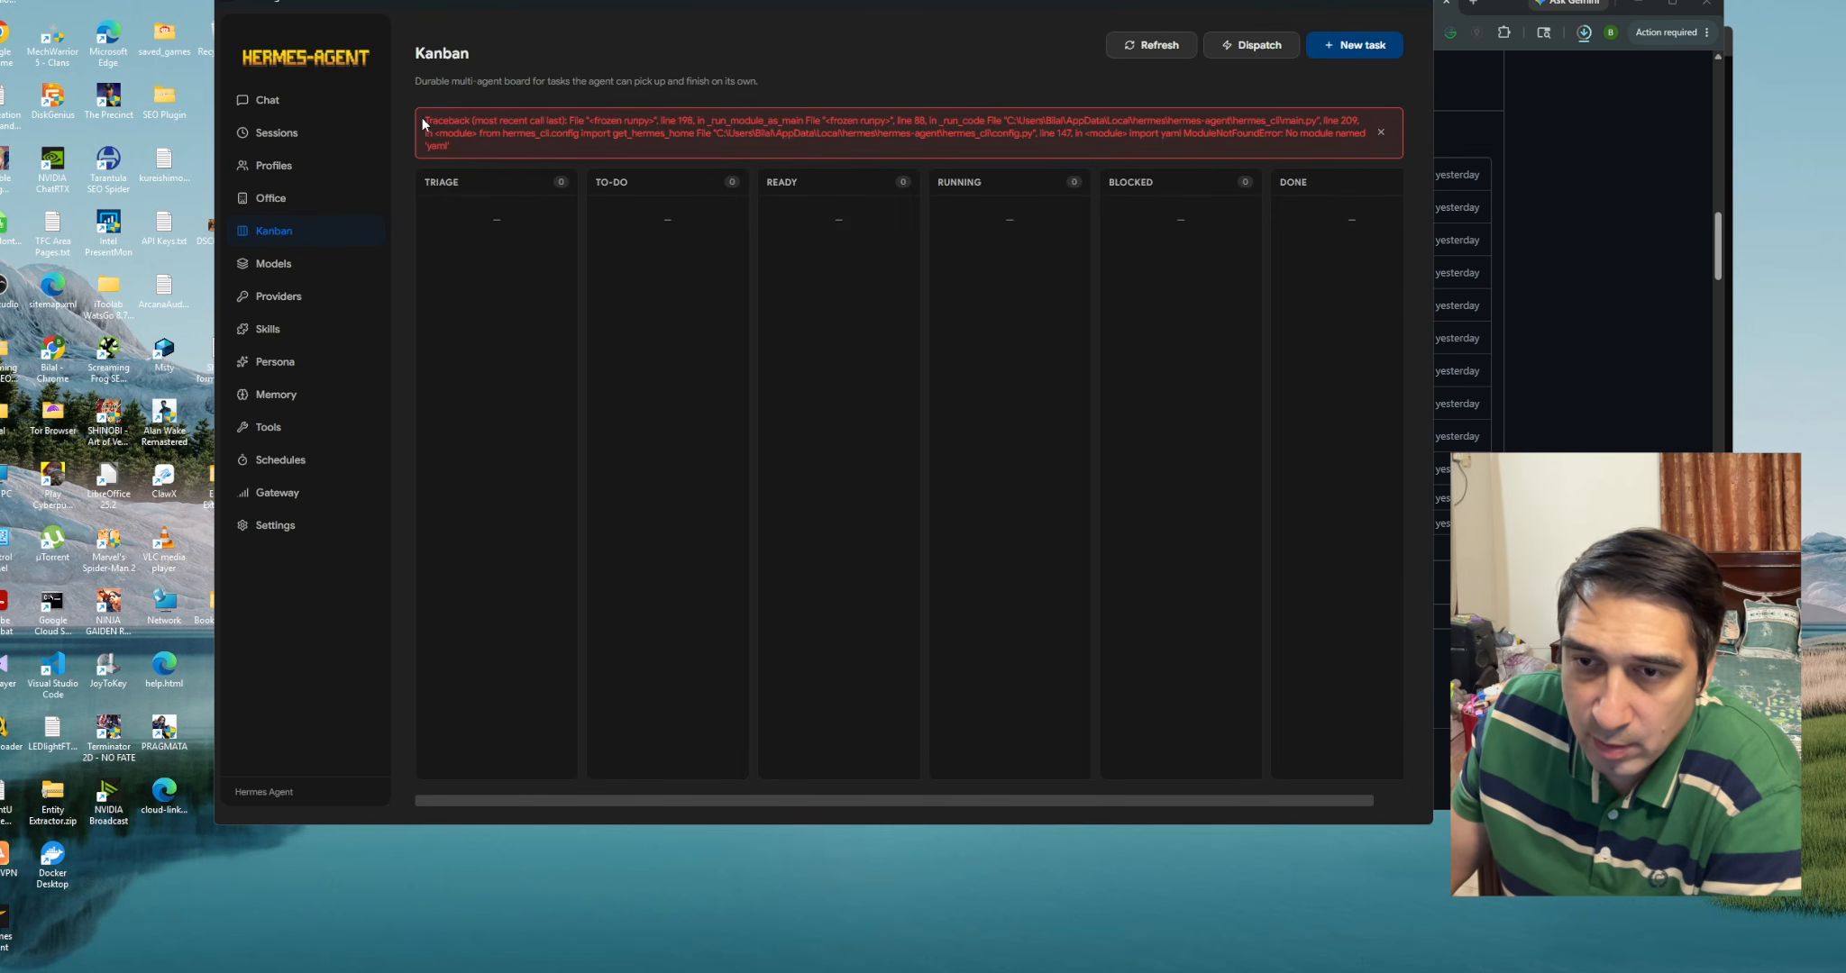
left_click_drag(424, 122, 839, 156)
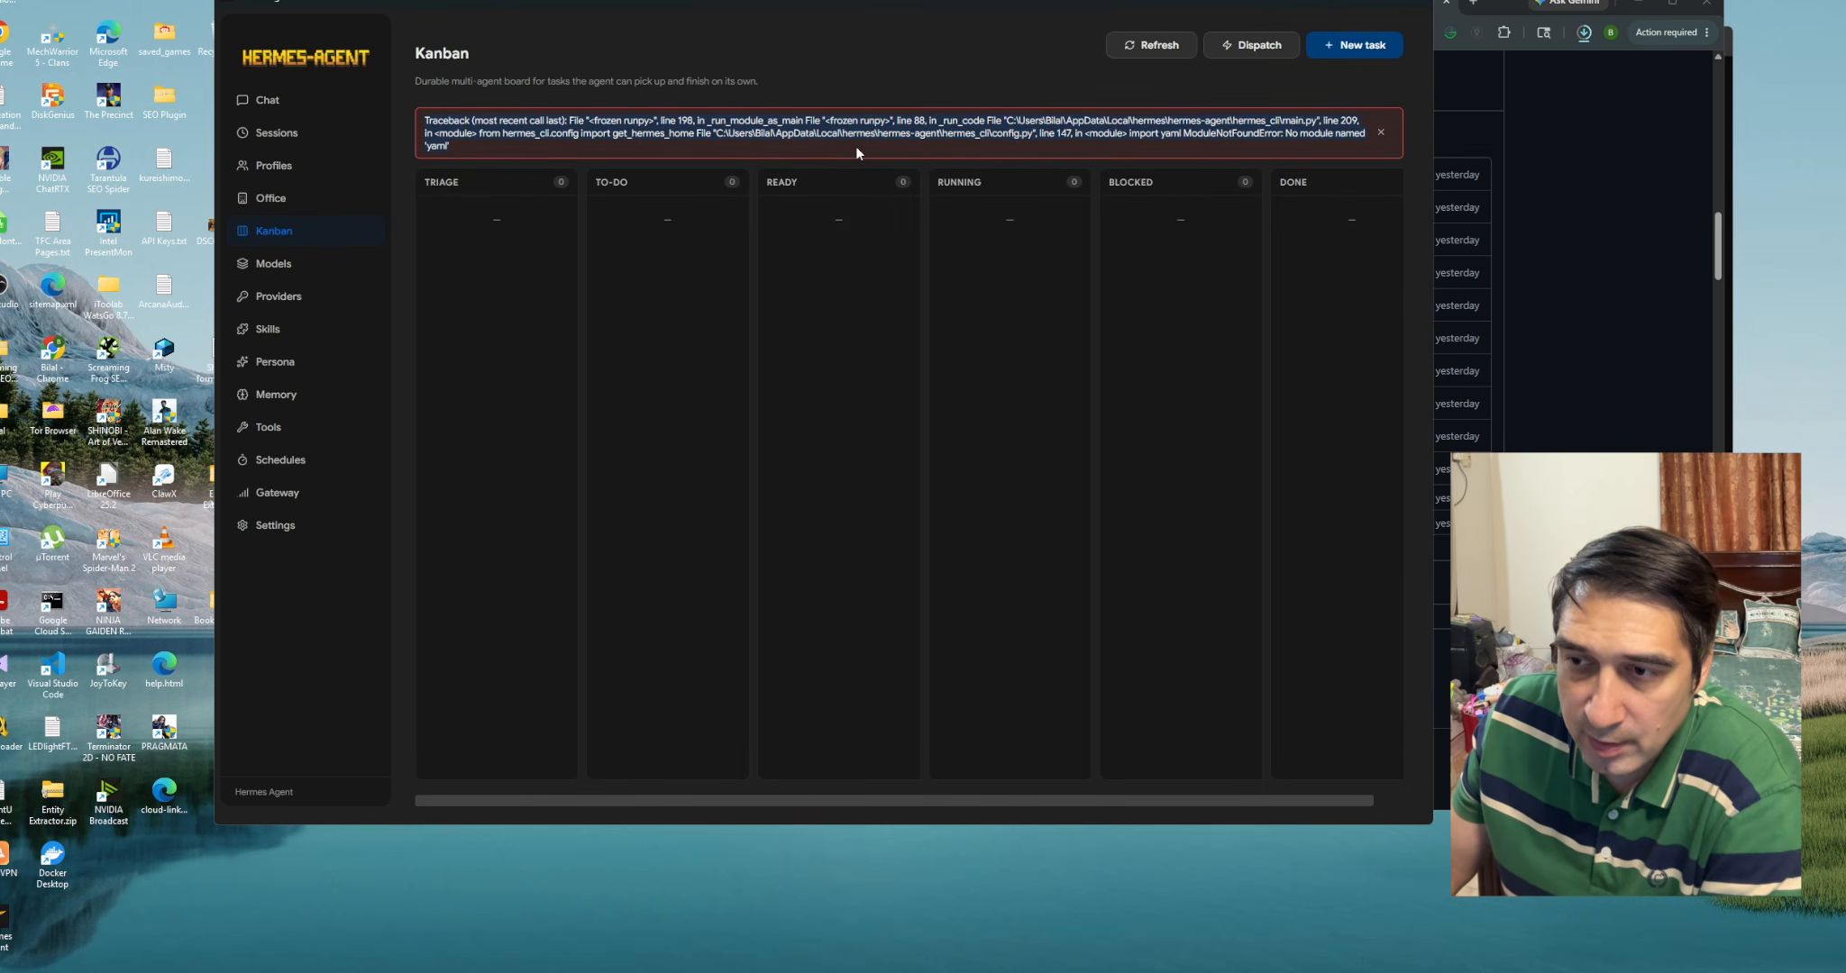
left_click_drag(678, 247, 795, 574)
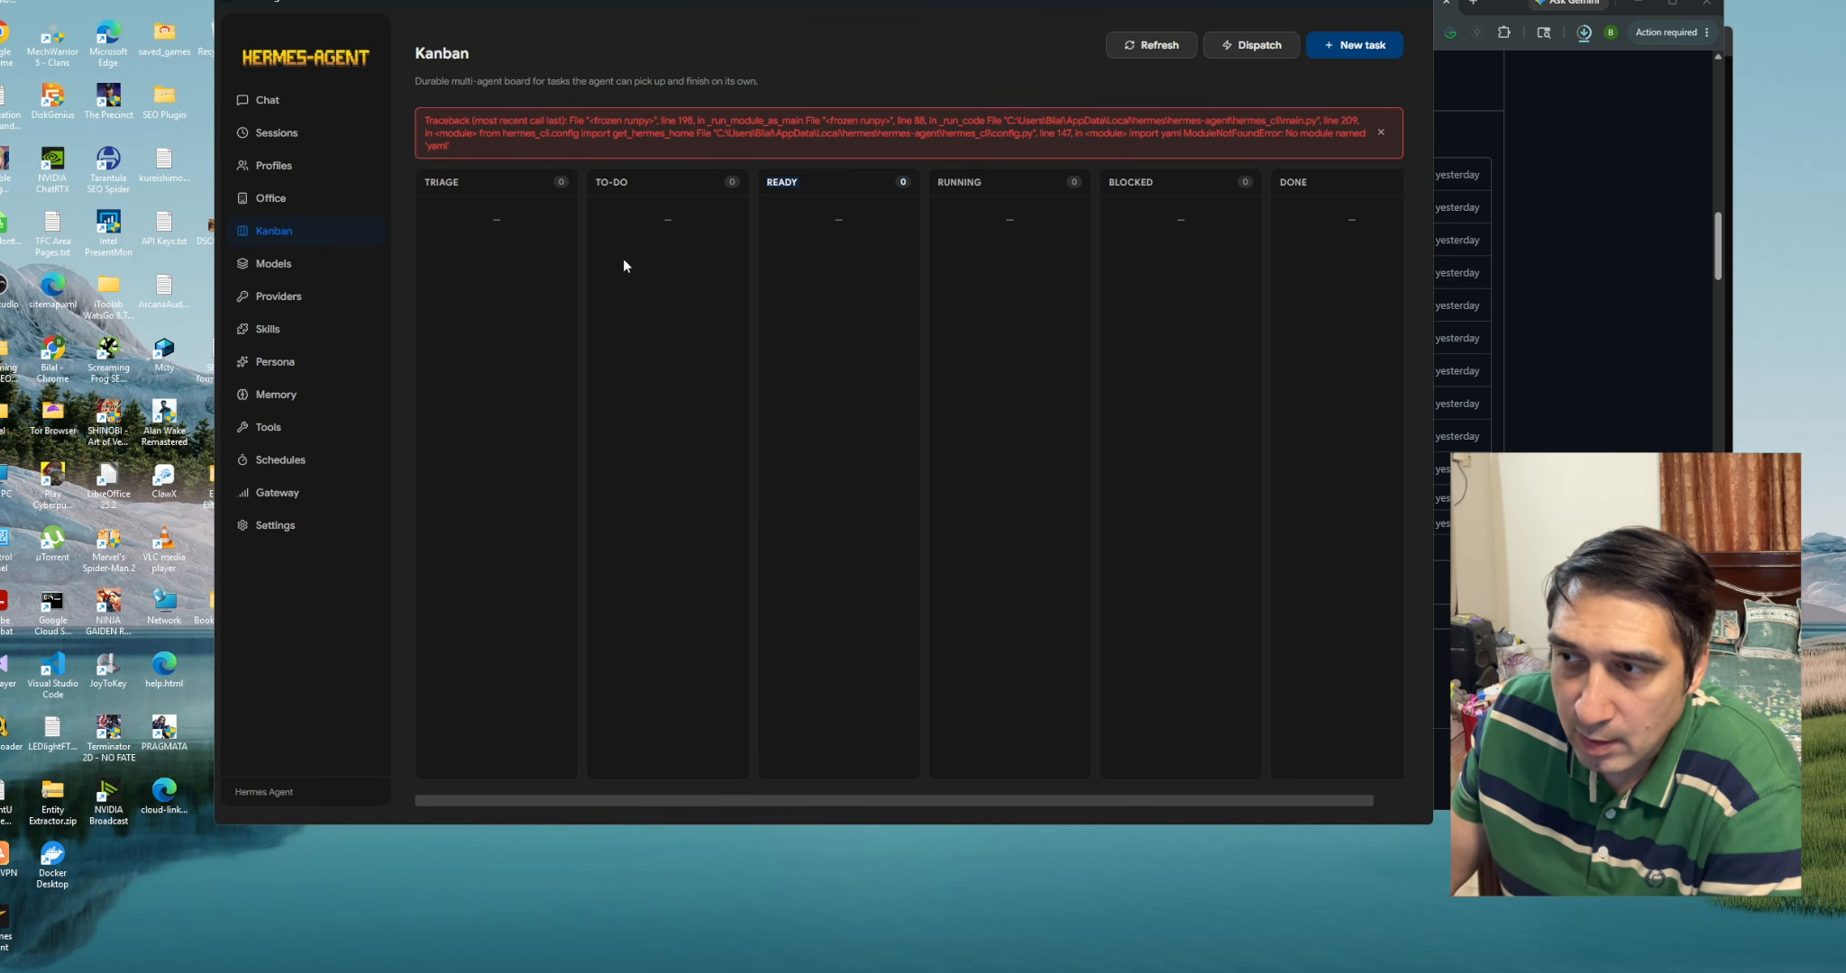
left_click_drag(623, 258, 939, 601)
left_click(1143, 47)
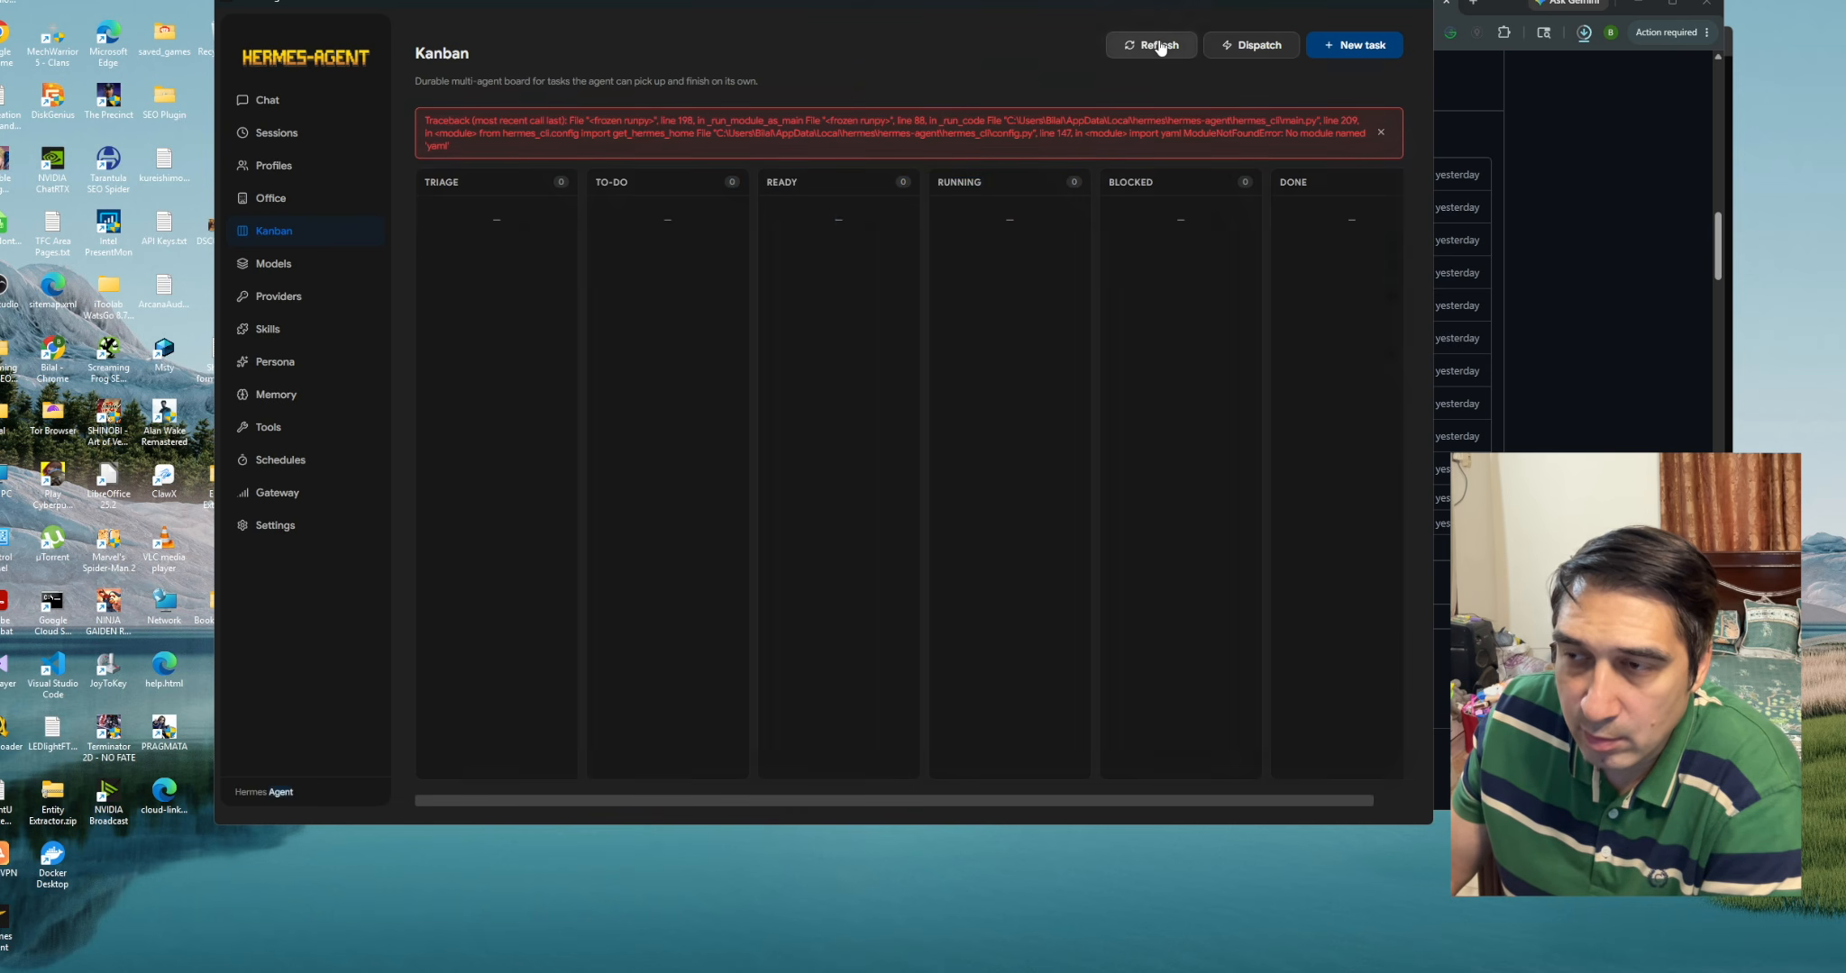
left_click(1159, 47)
left_click(1159, 43)
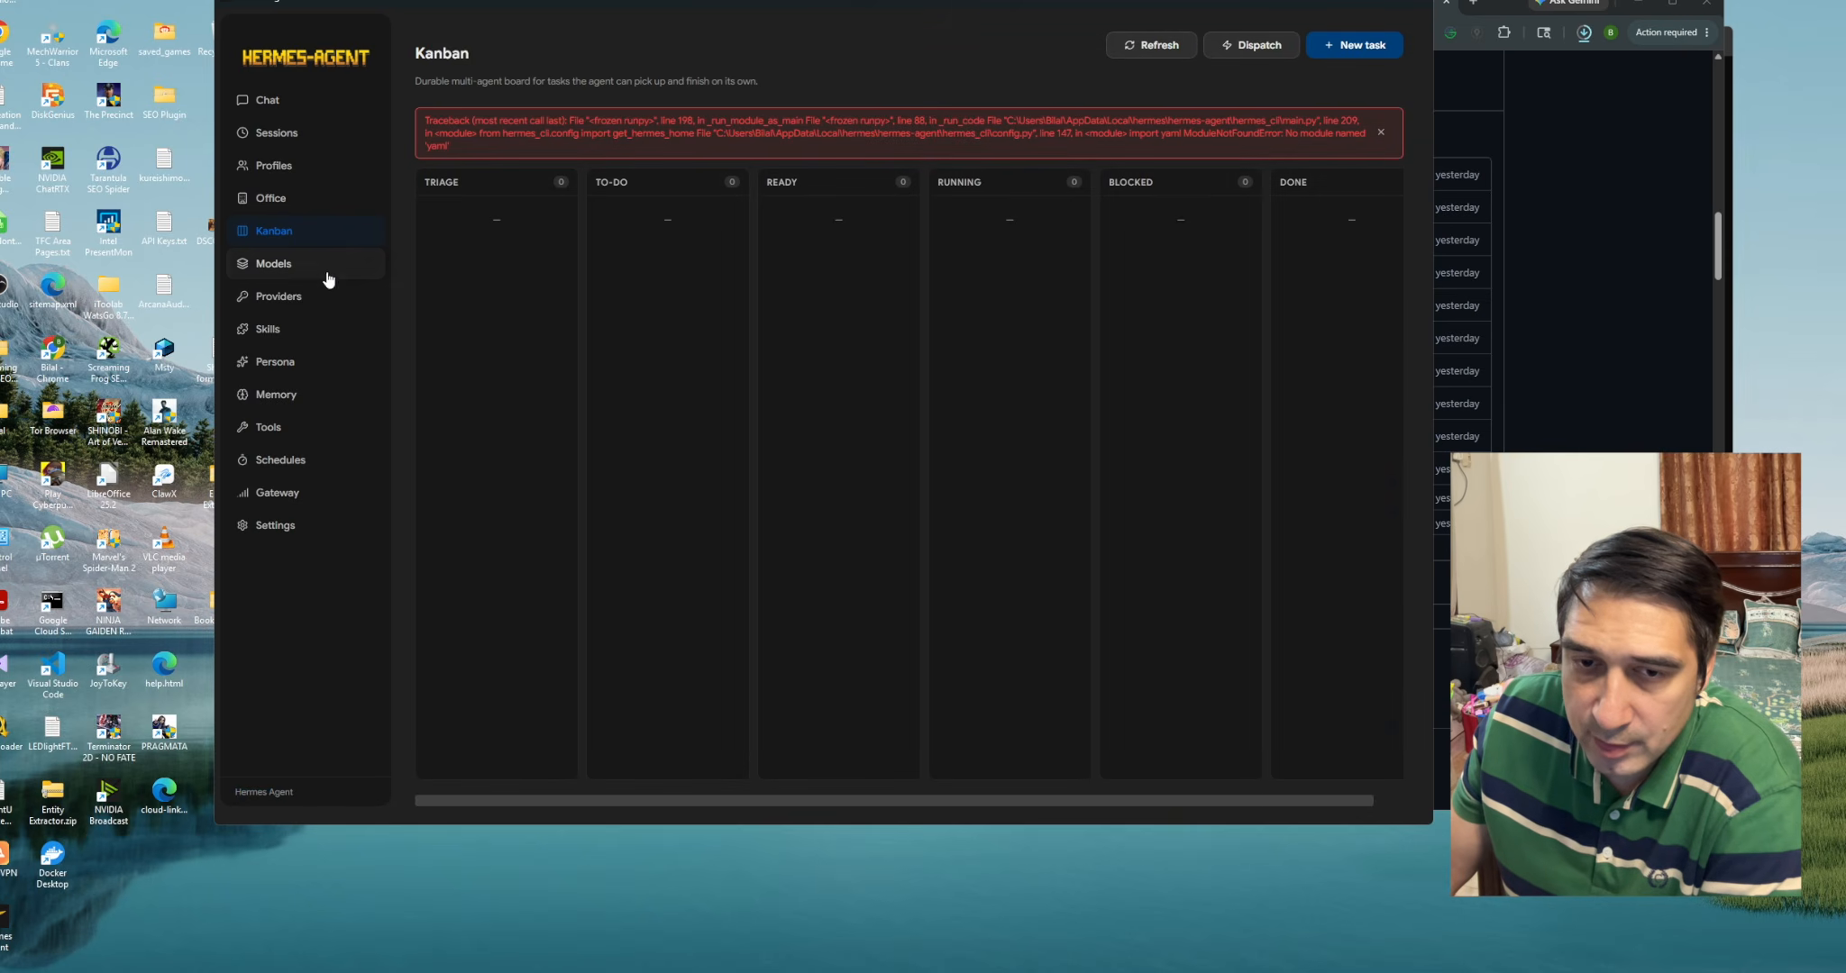
Open the Models library, start adding a model, and examine the form's provider, model ID and base URL fields
left_click(288, 270)
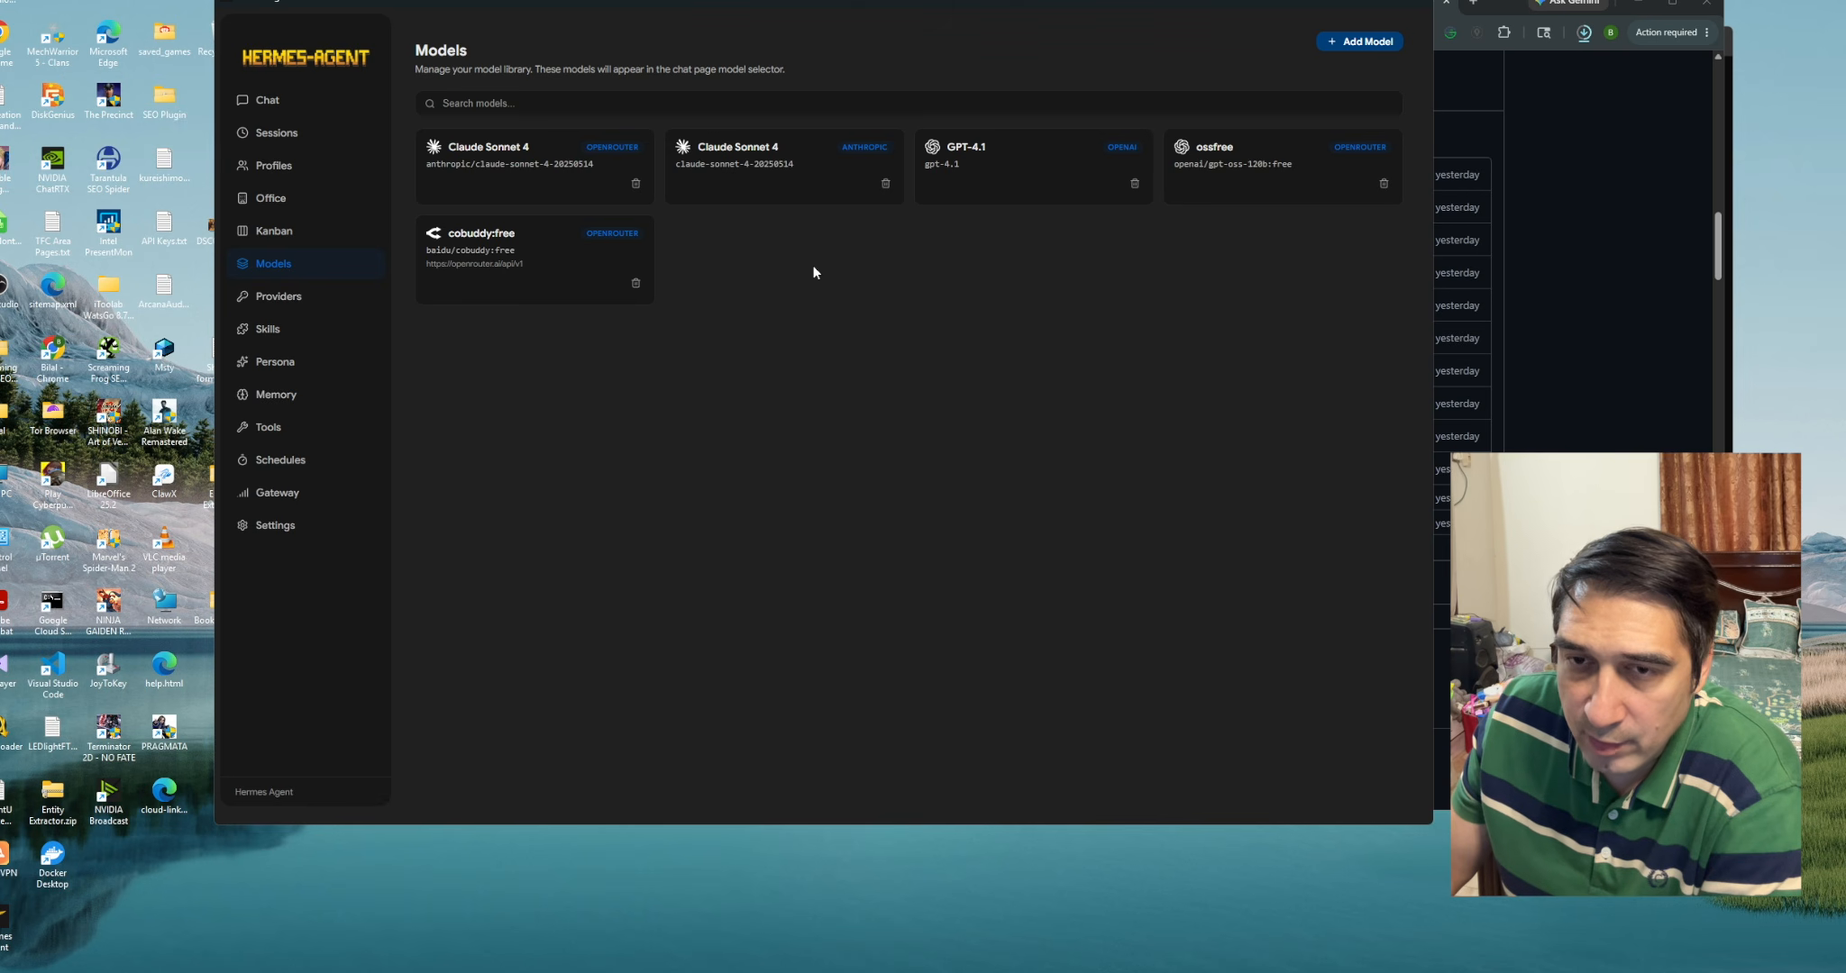
left_click(1363, 41)
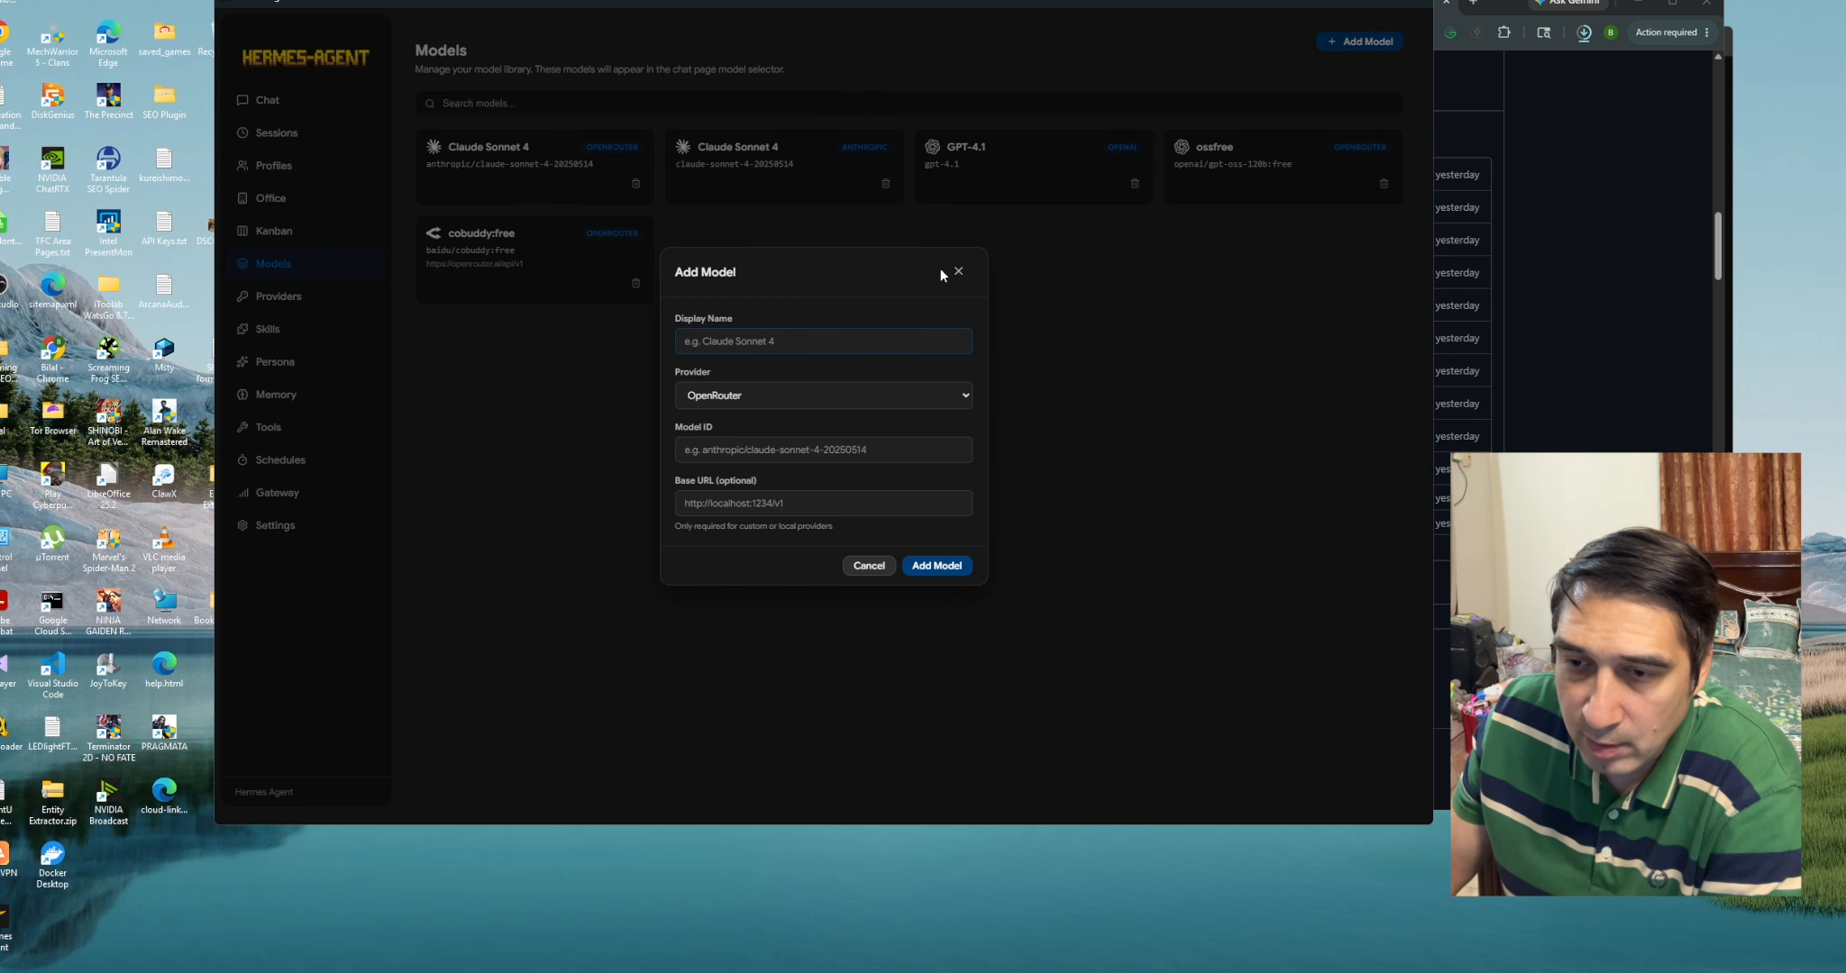
left_click(780, 395)
left_click(770, 432)
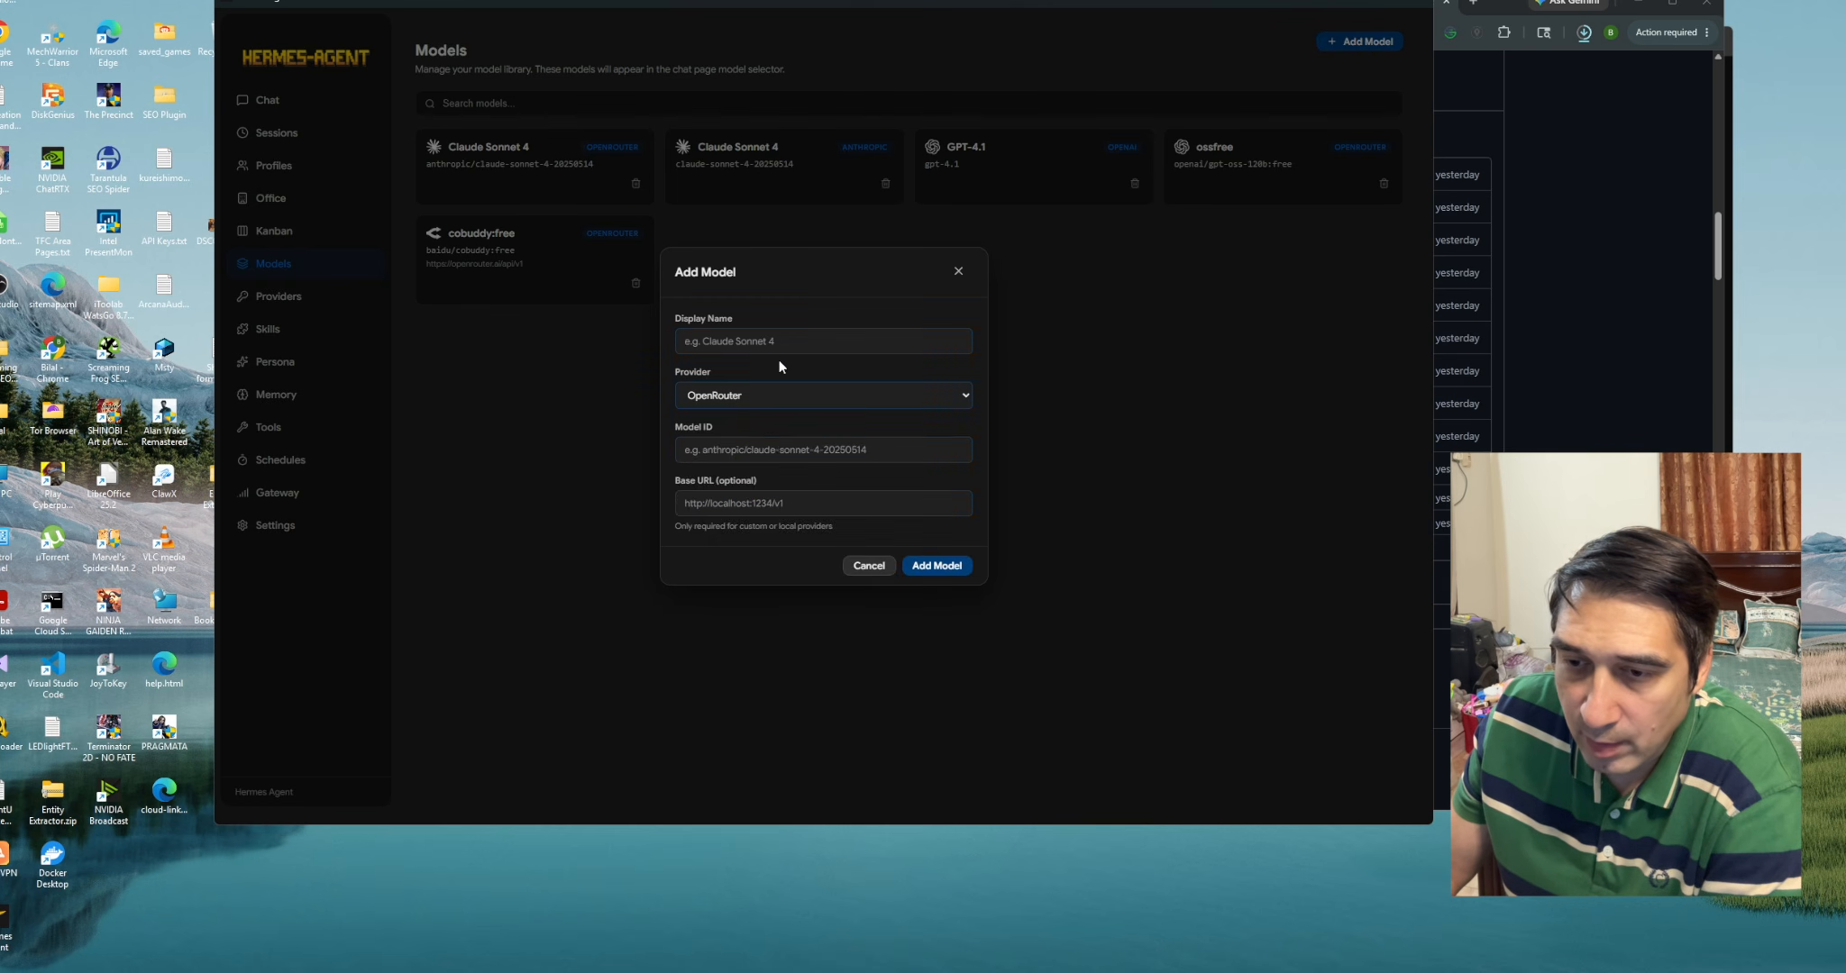
left_click(778, 440)
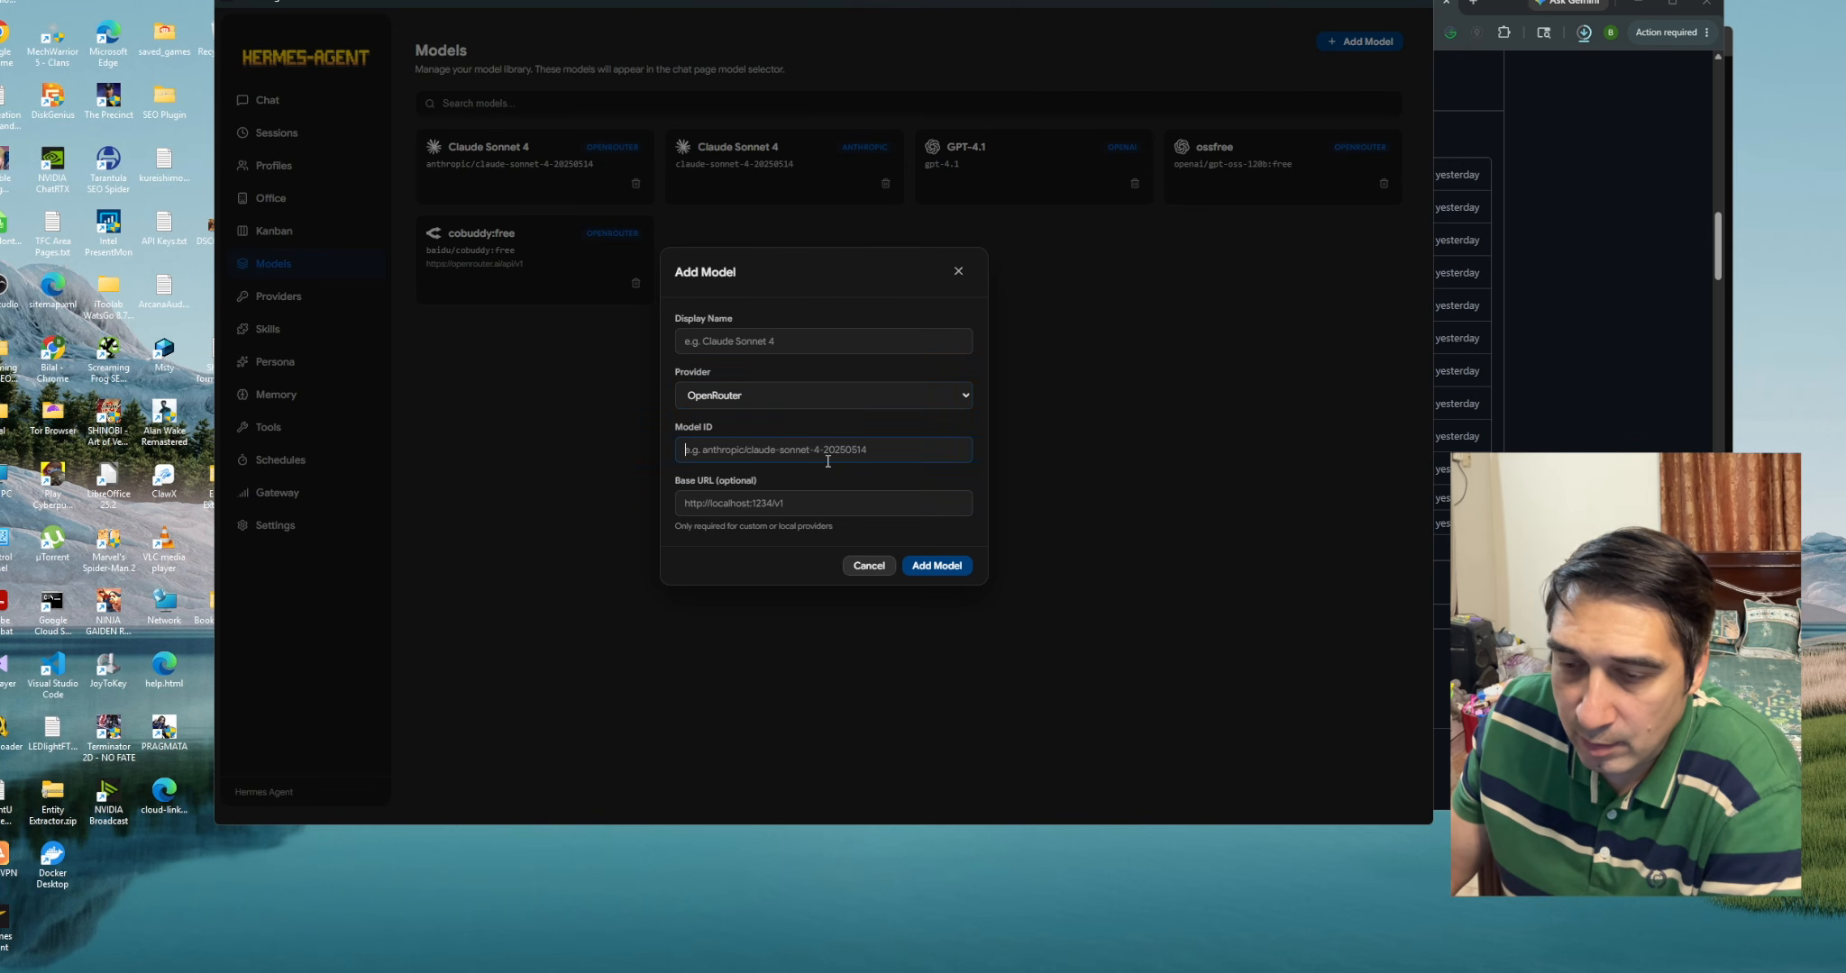
left_click(730, 505)
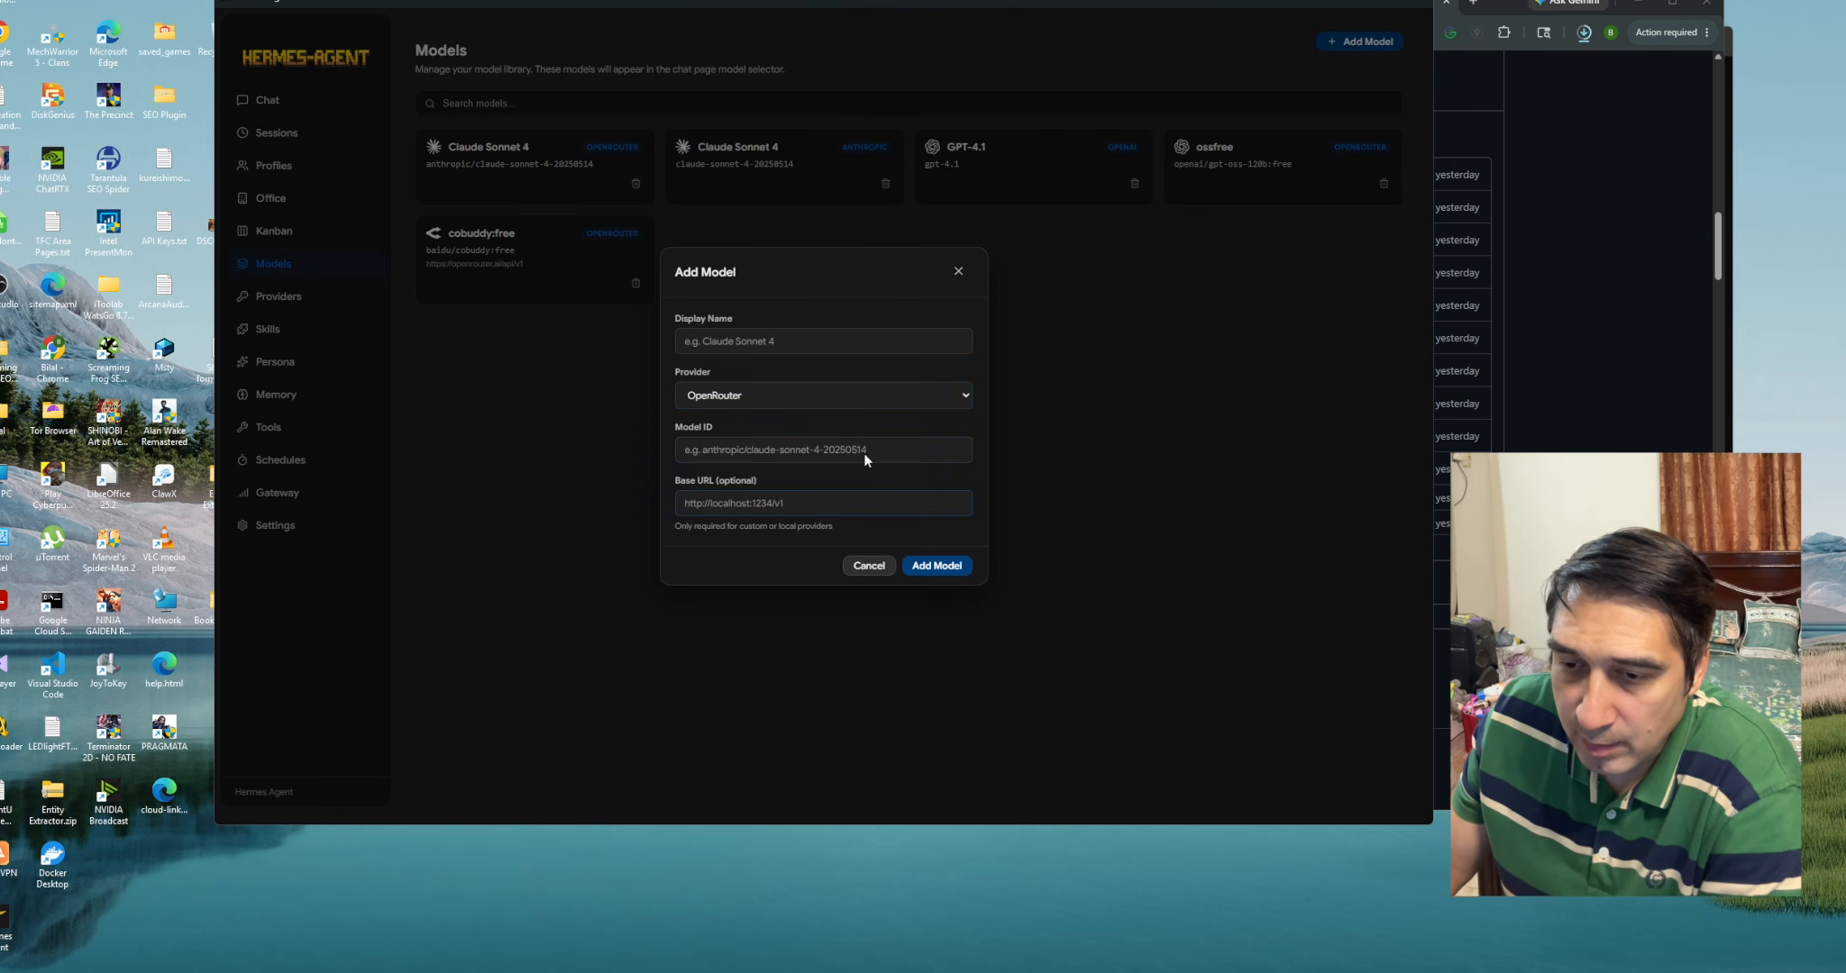
Choose Google AI Studio as the new model's provider, examine the remaining fields, and discard the form
left_click(773, 402)
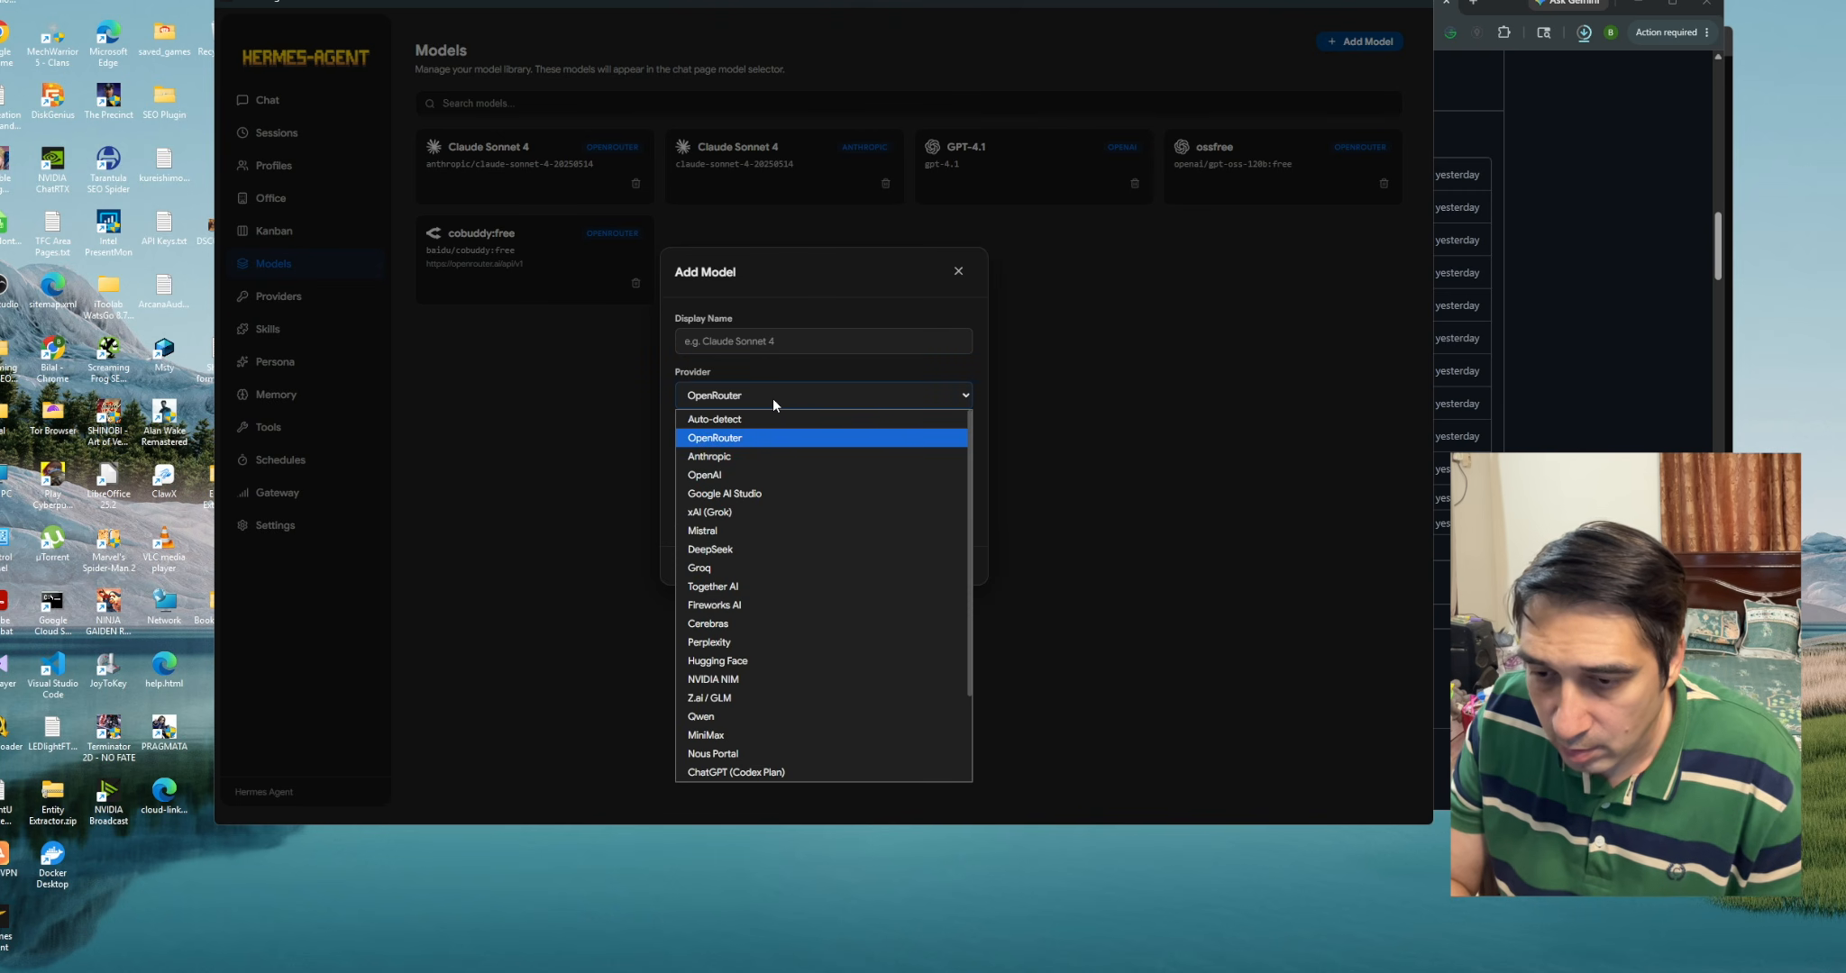
key("g")
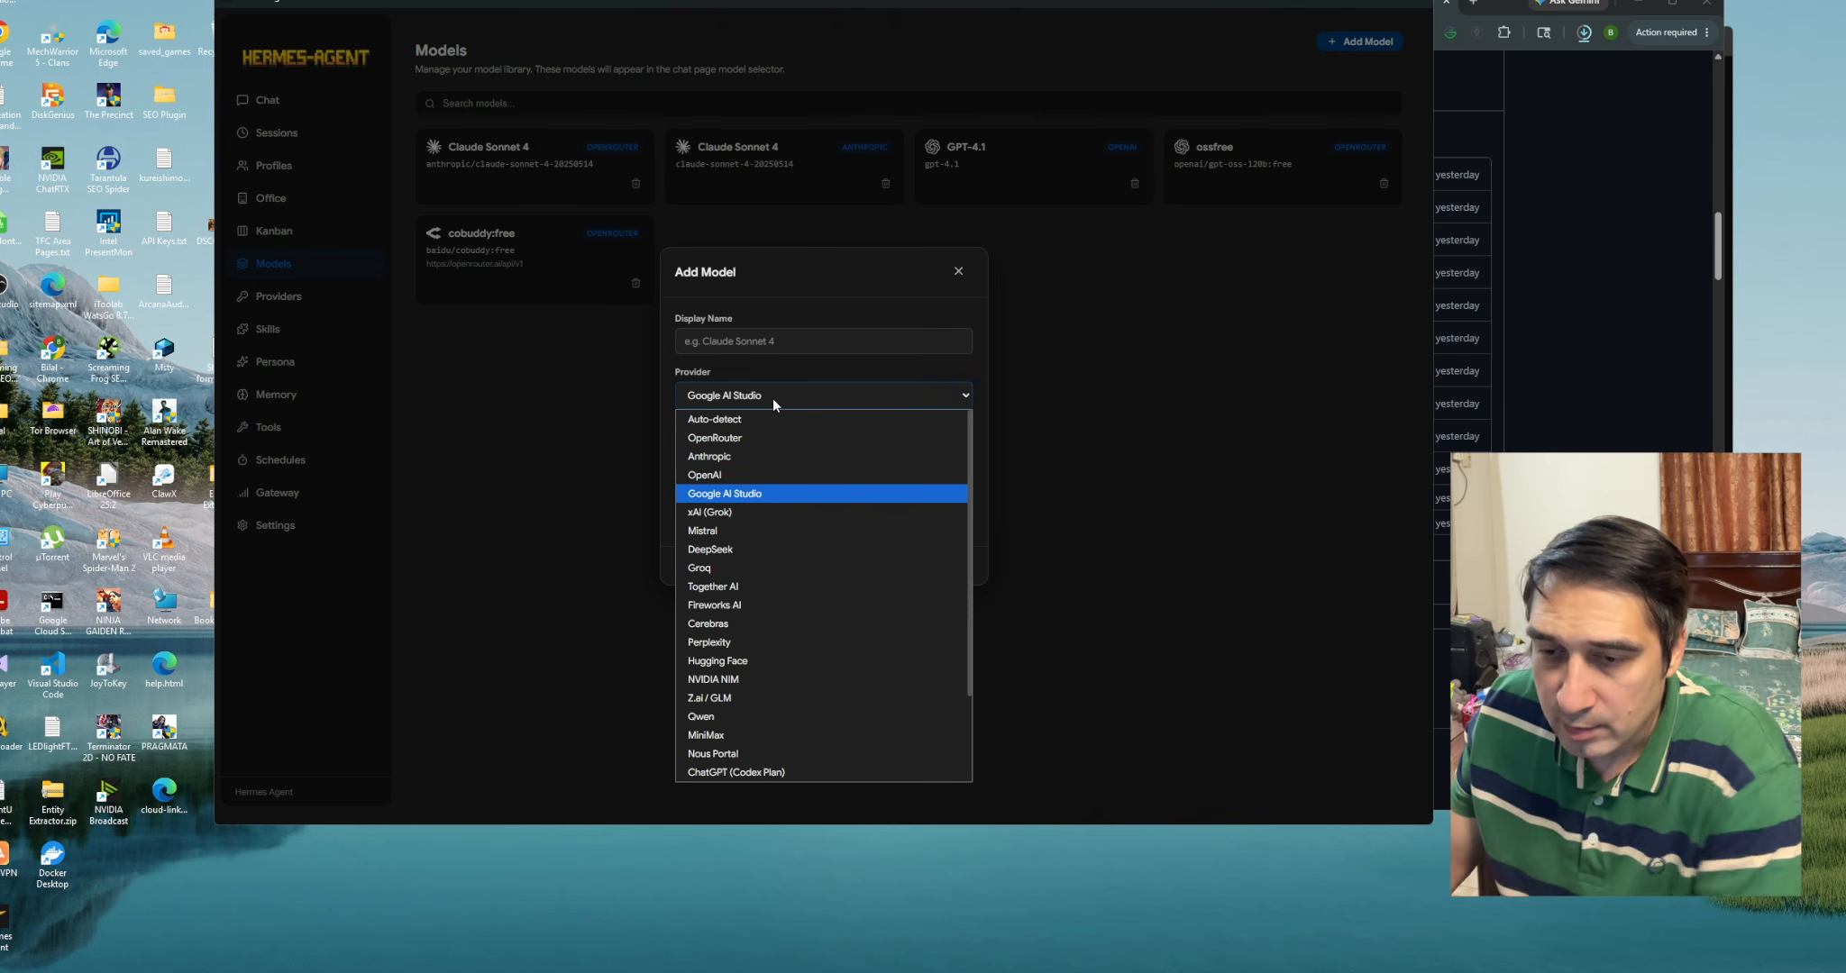
left_click(748, 493)
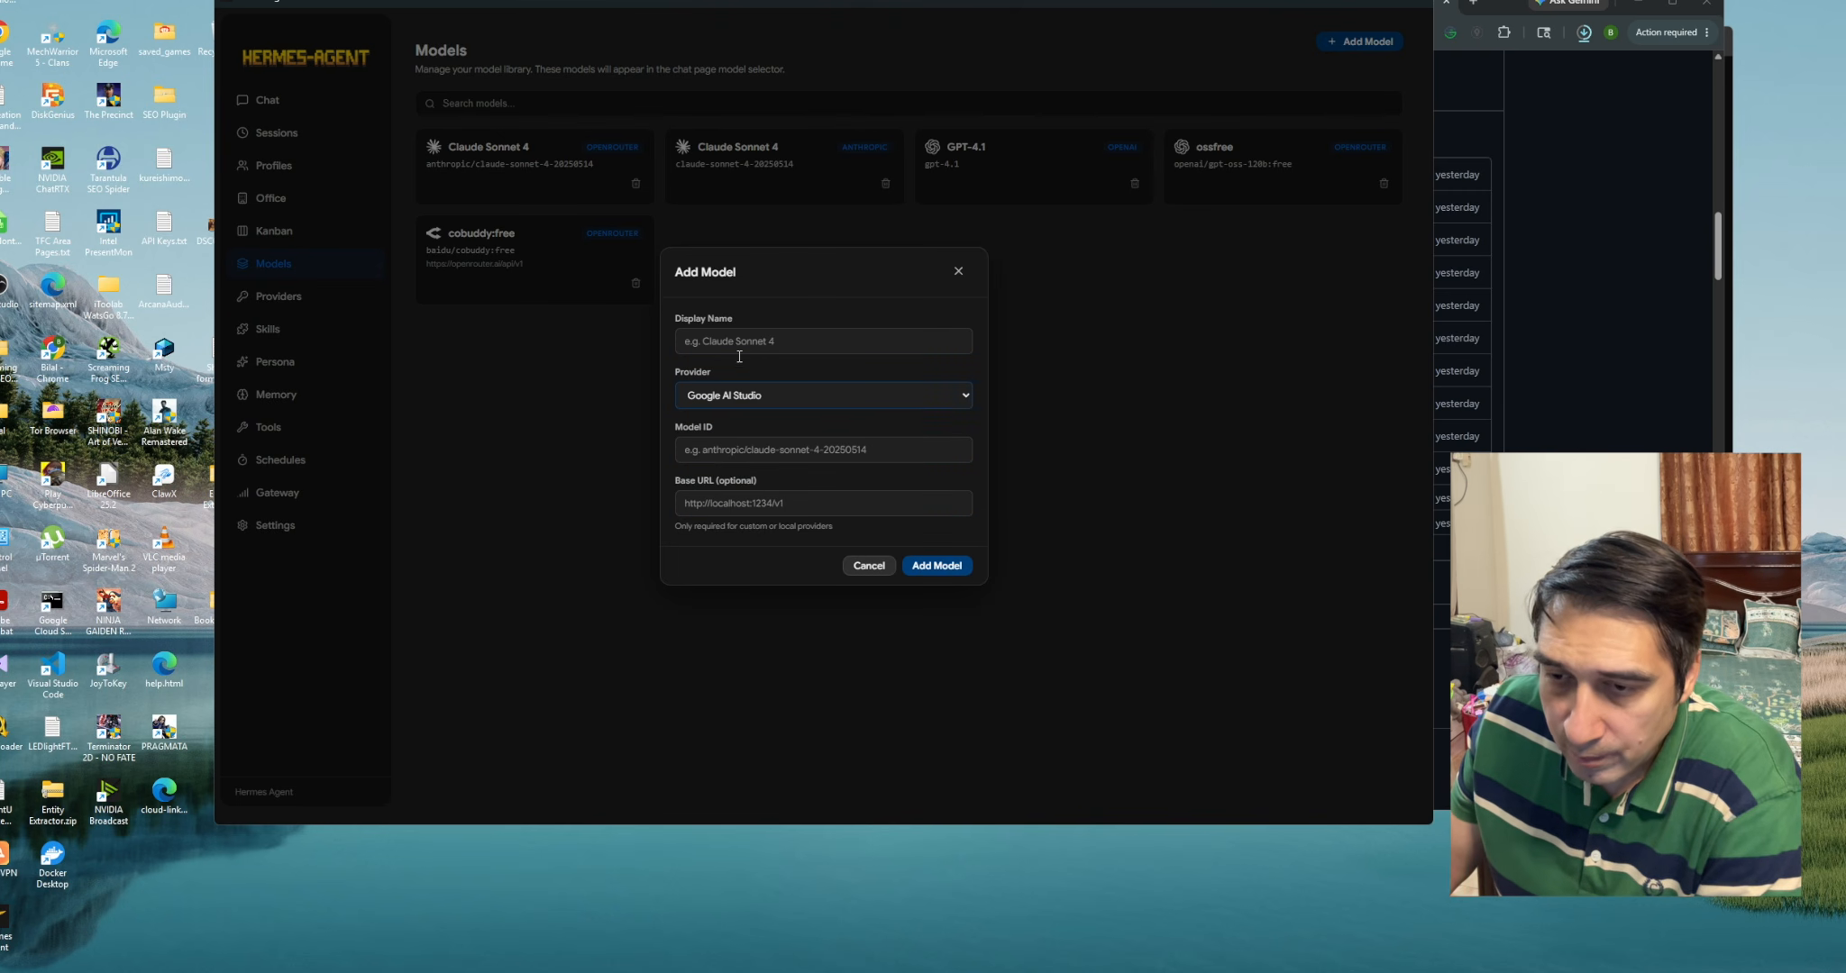
left_click(730, 448)
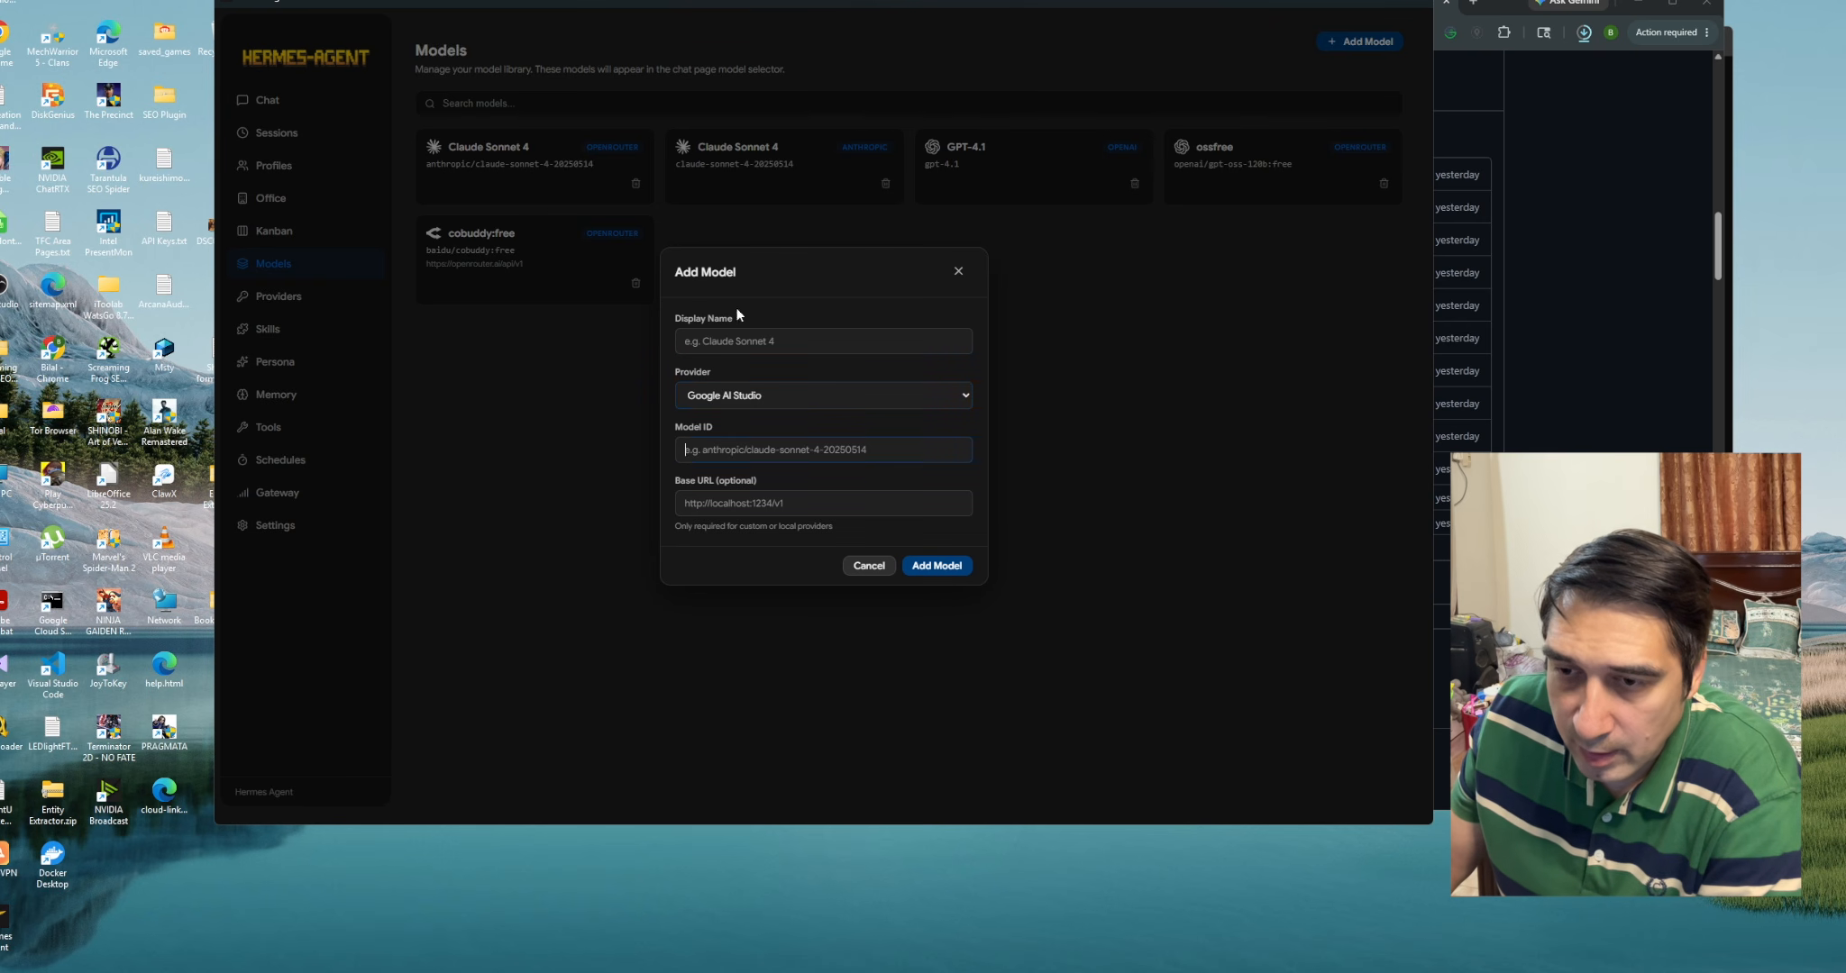
left_click(688, 505)
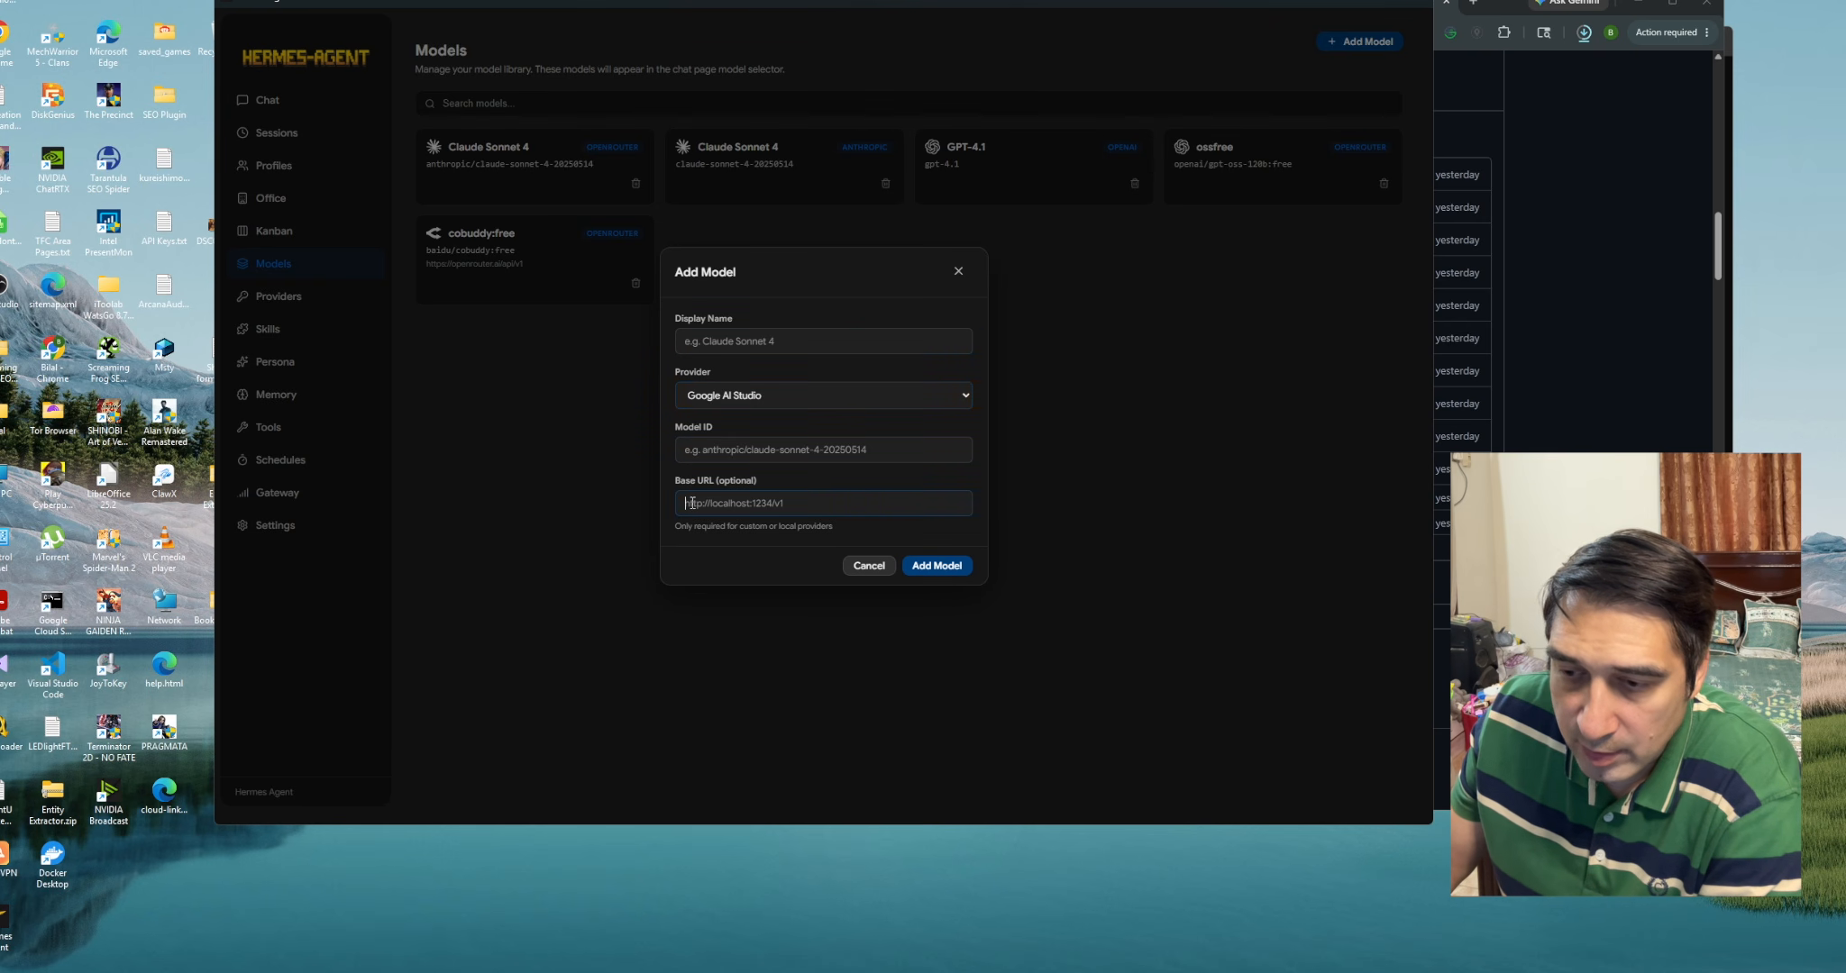
left_click(870, 567)
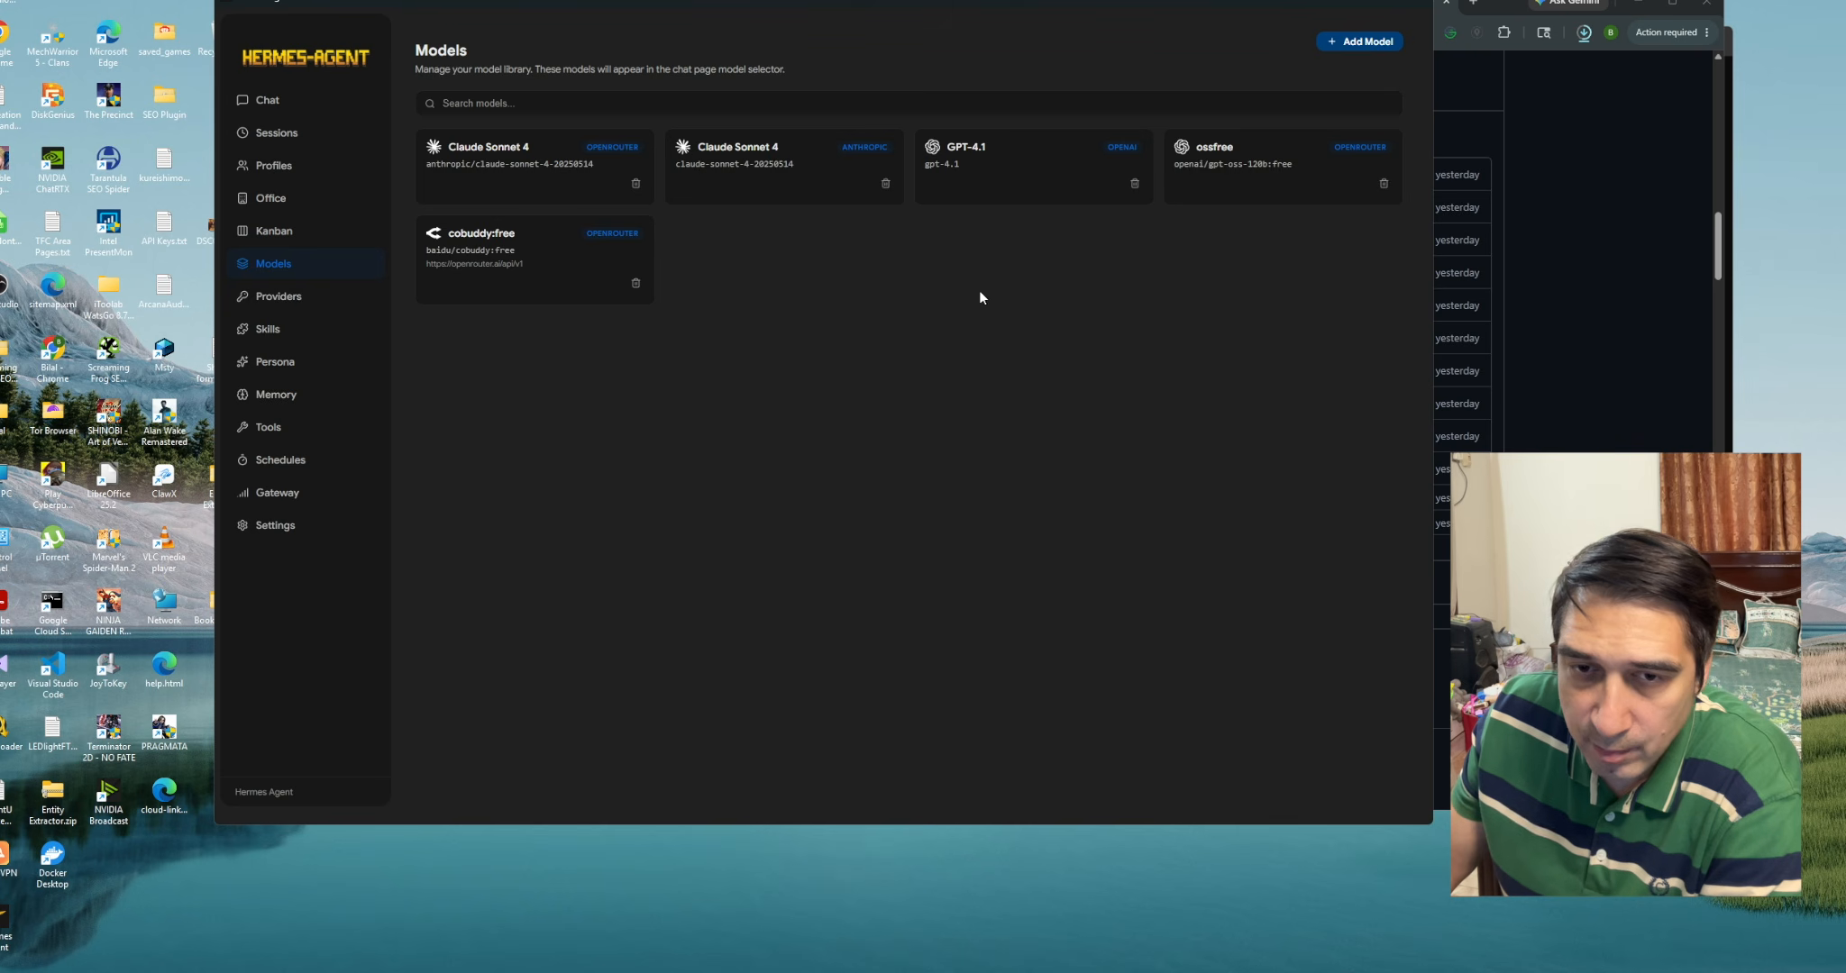
Open the Providers section and examine the model settings, credential pool and LLM provider API key fields, including Google AI Studio
left_click(297, 300)
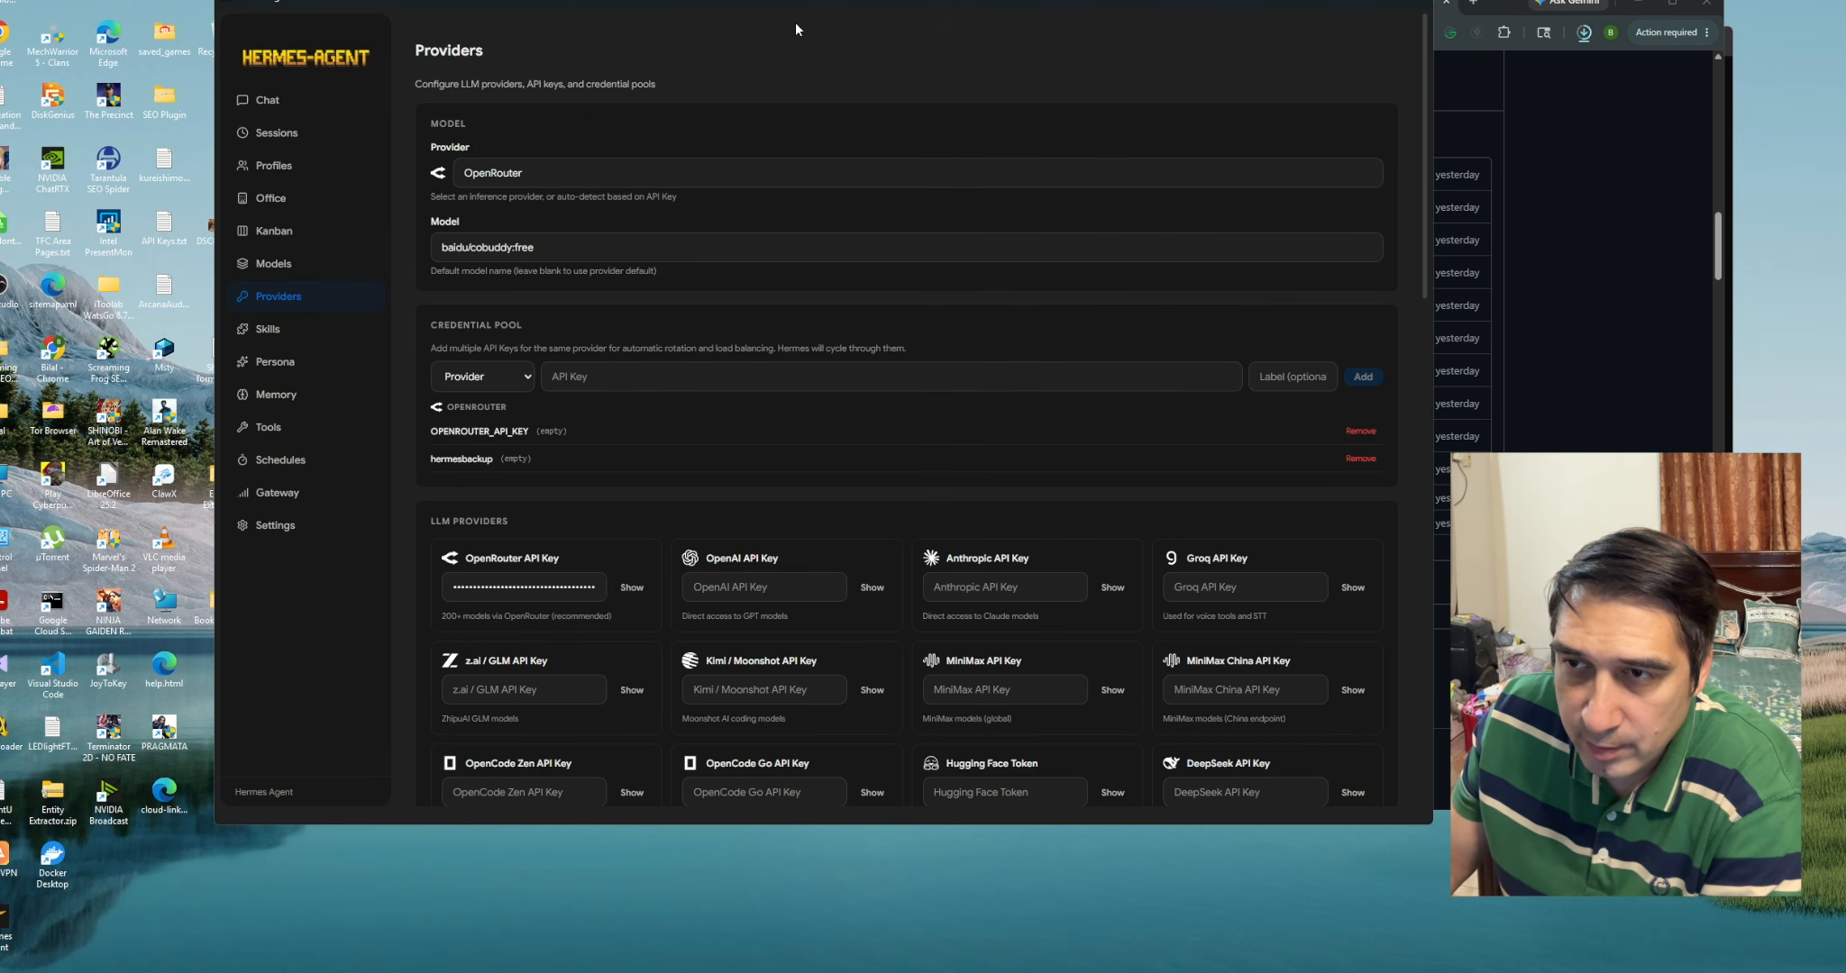
left_click_drag(794, 22, 718, 16)
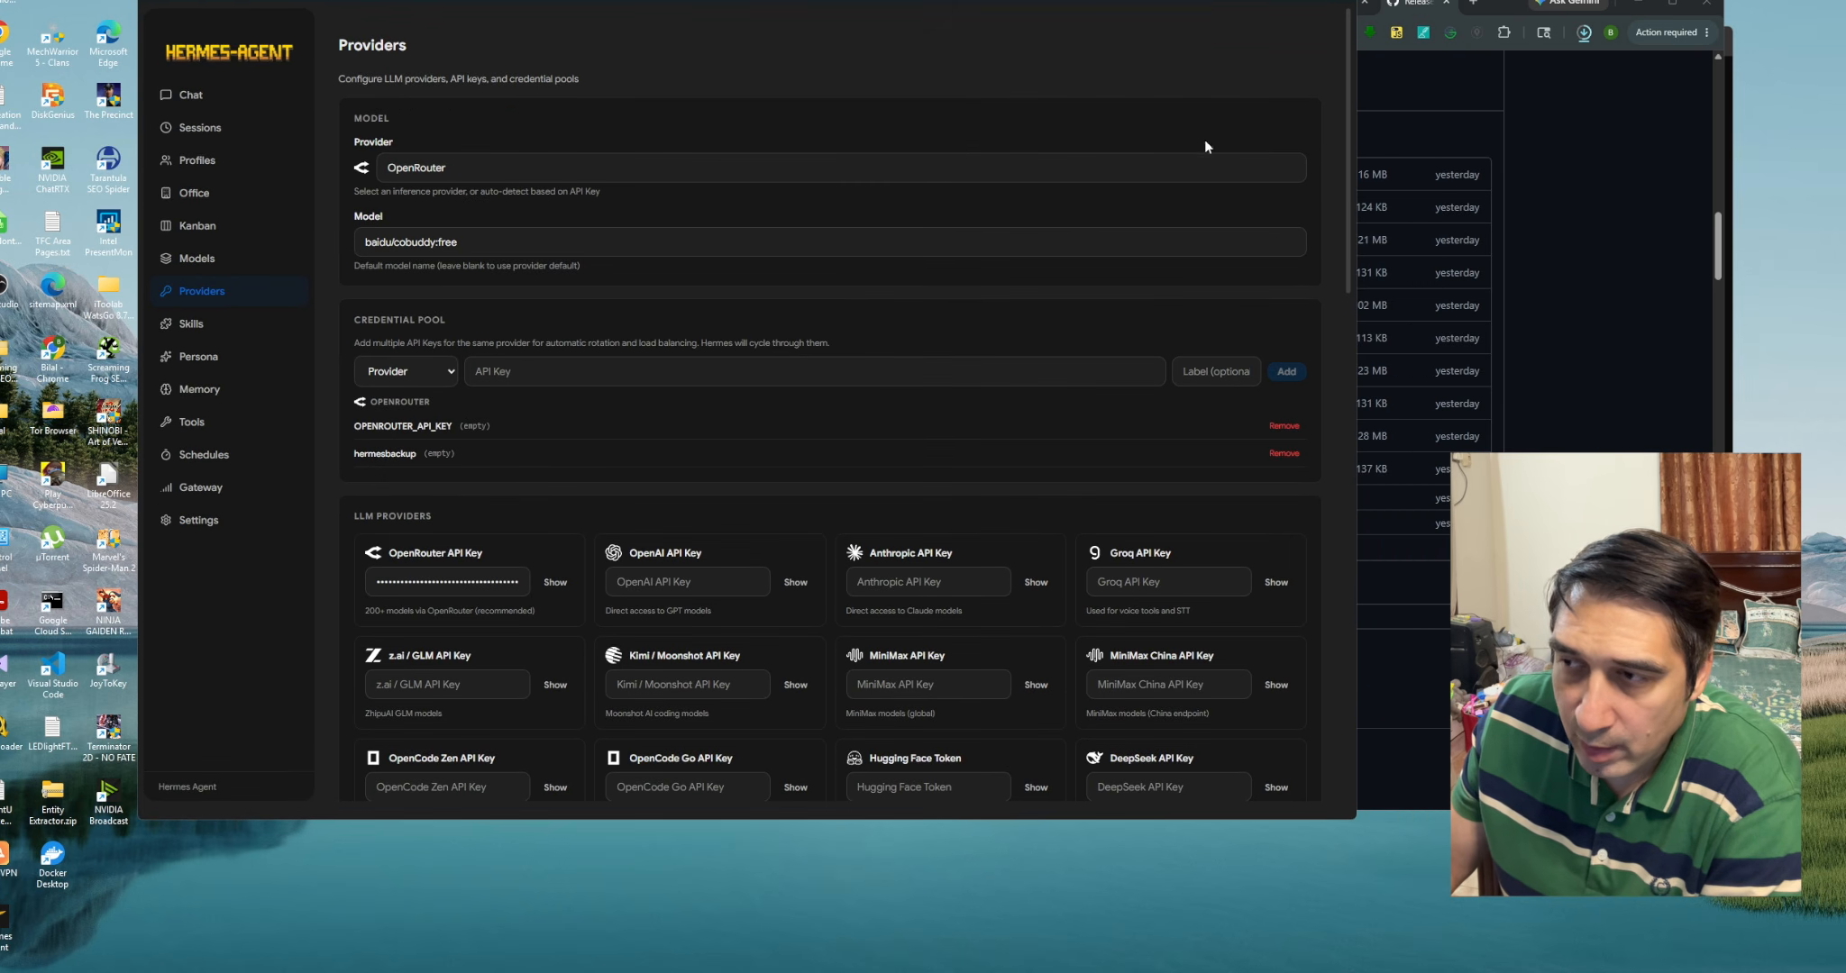
left_click_drag(1350, 135, 1339, 214)
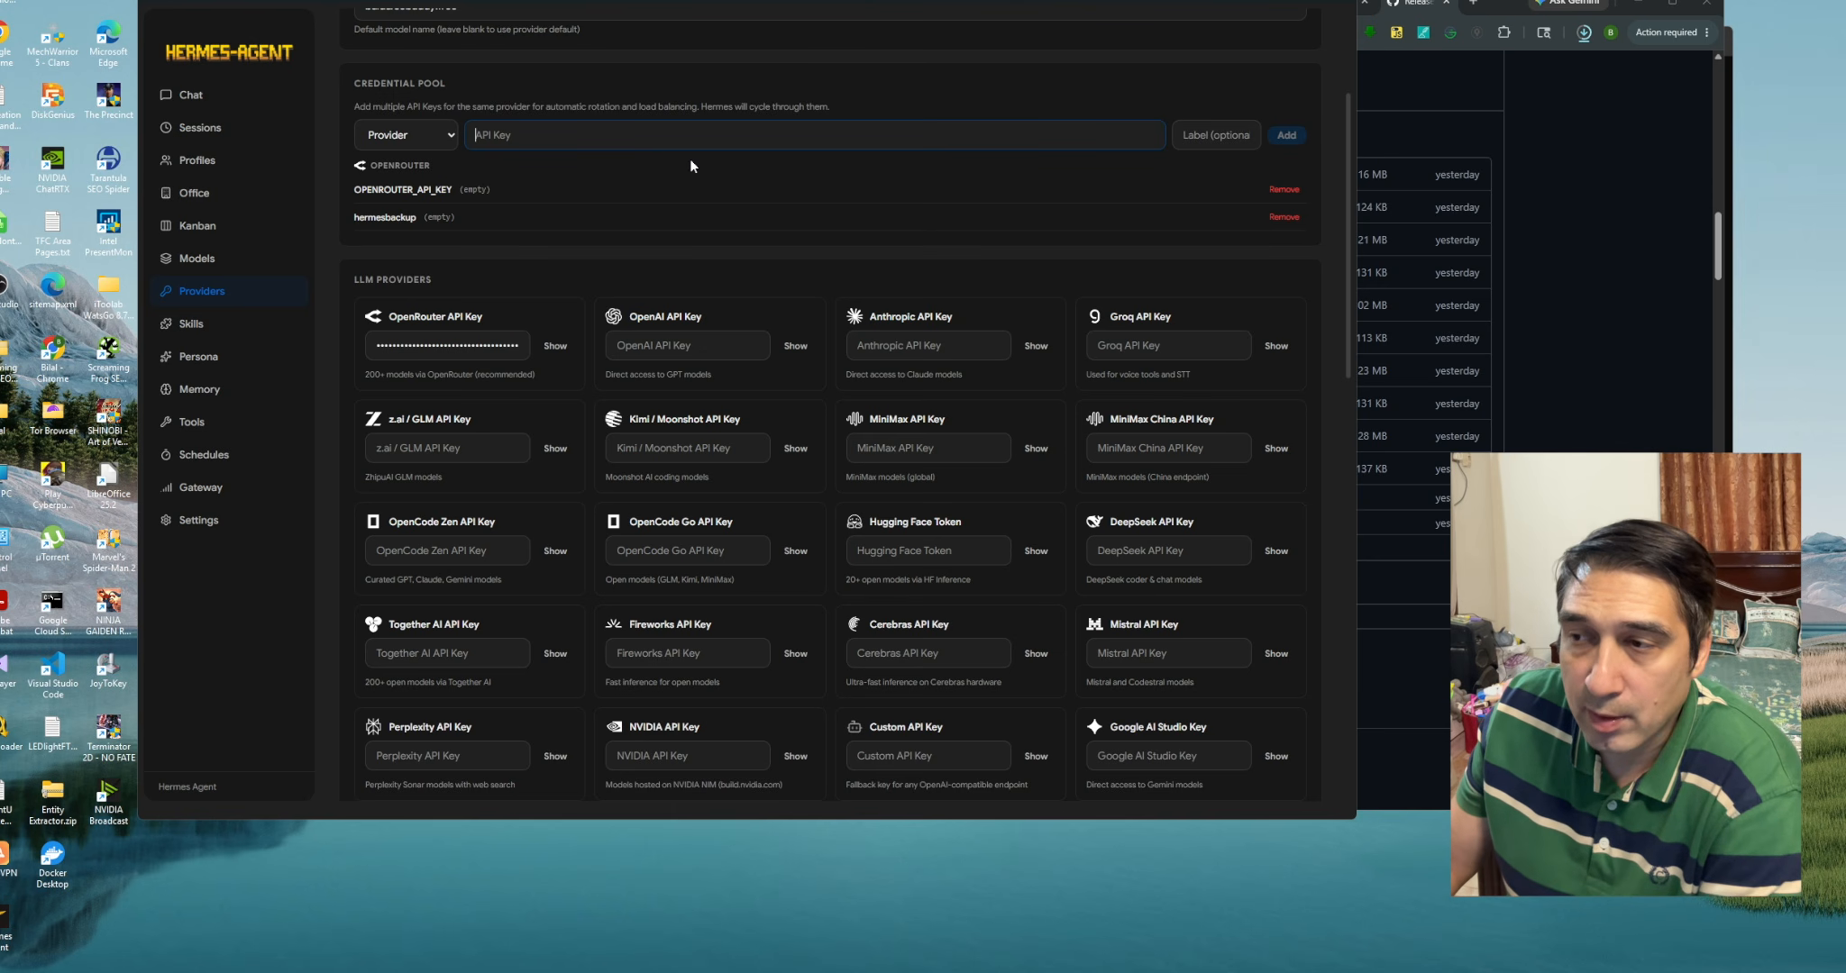
left_click_drag(1348, 138, 1341, 195)
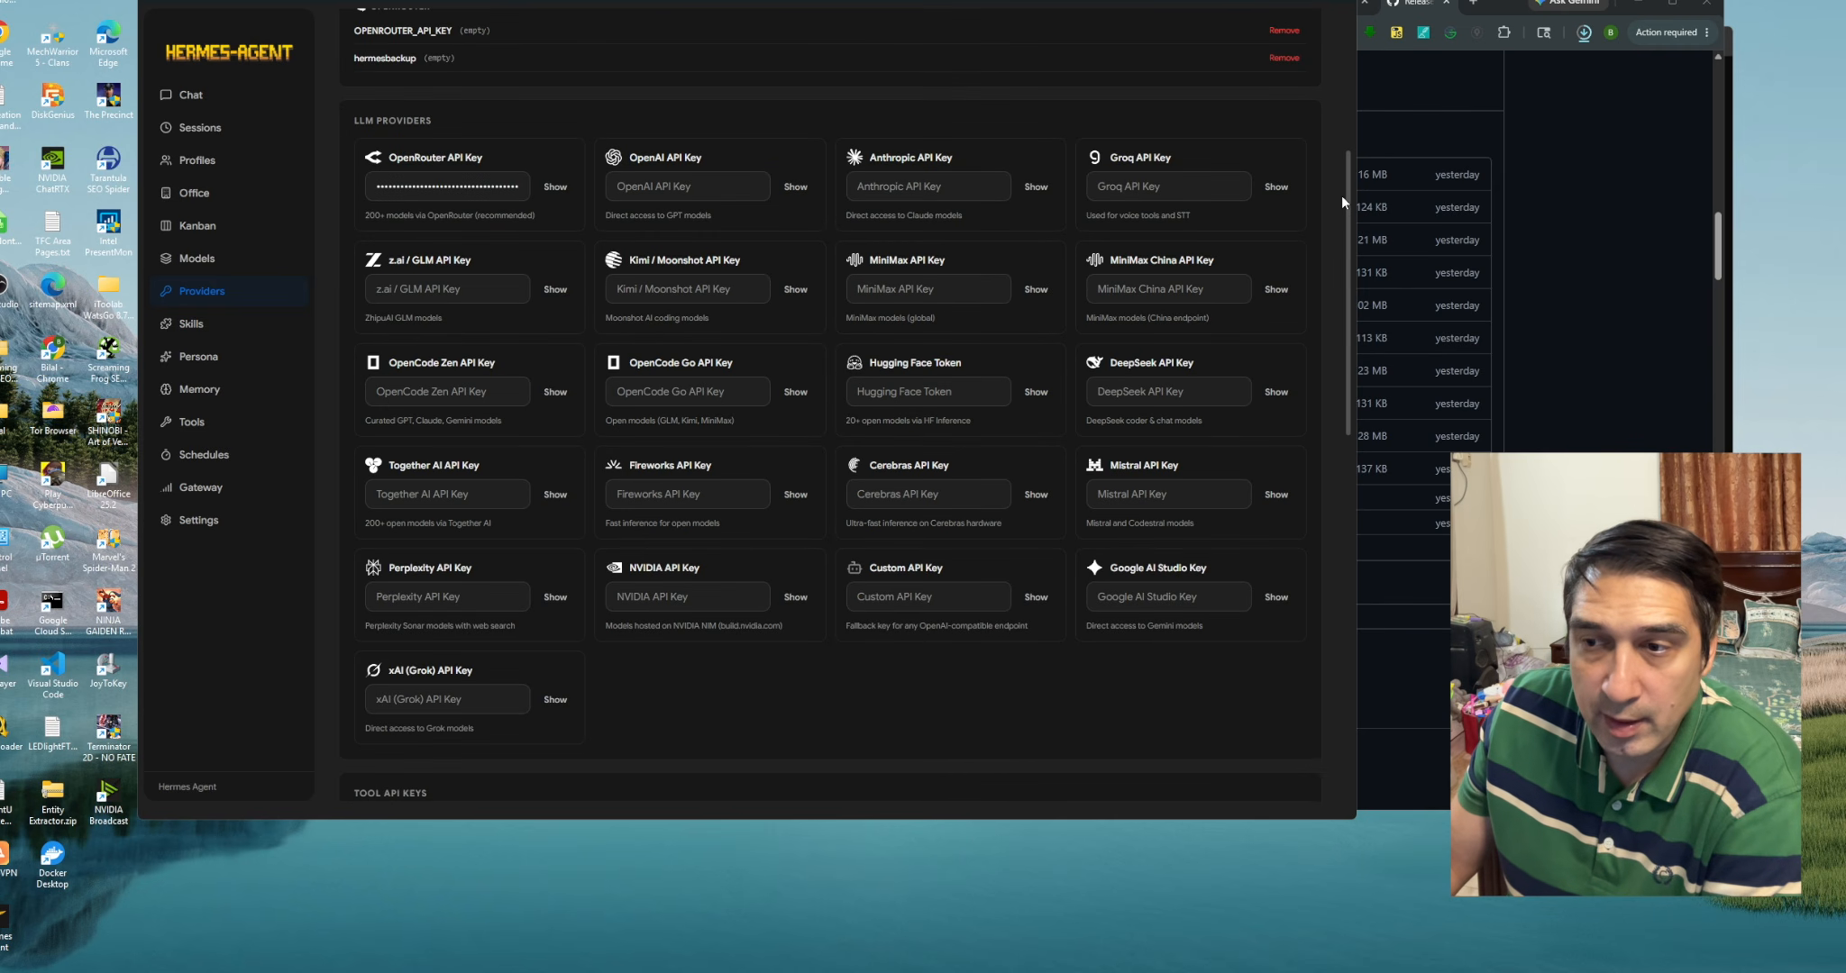
scroll(1034, 141, "up", 1)
left_click_drag(414, 193, 712, 297)
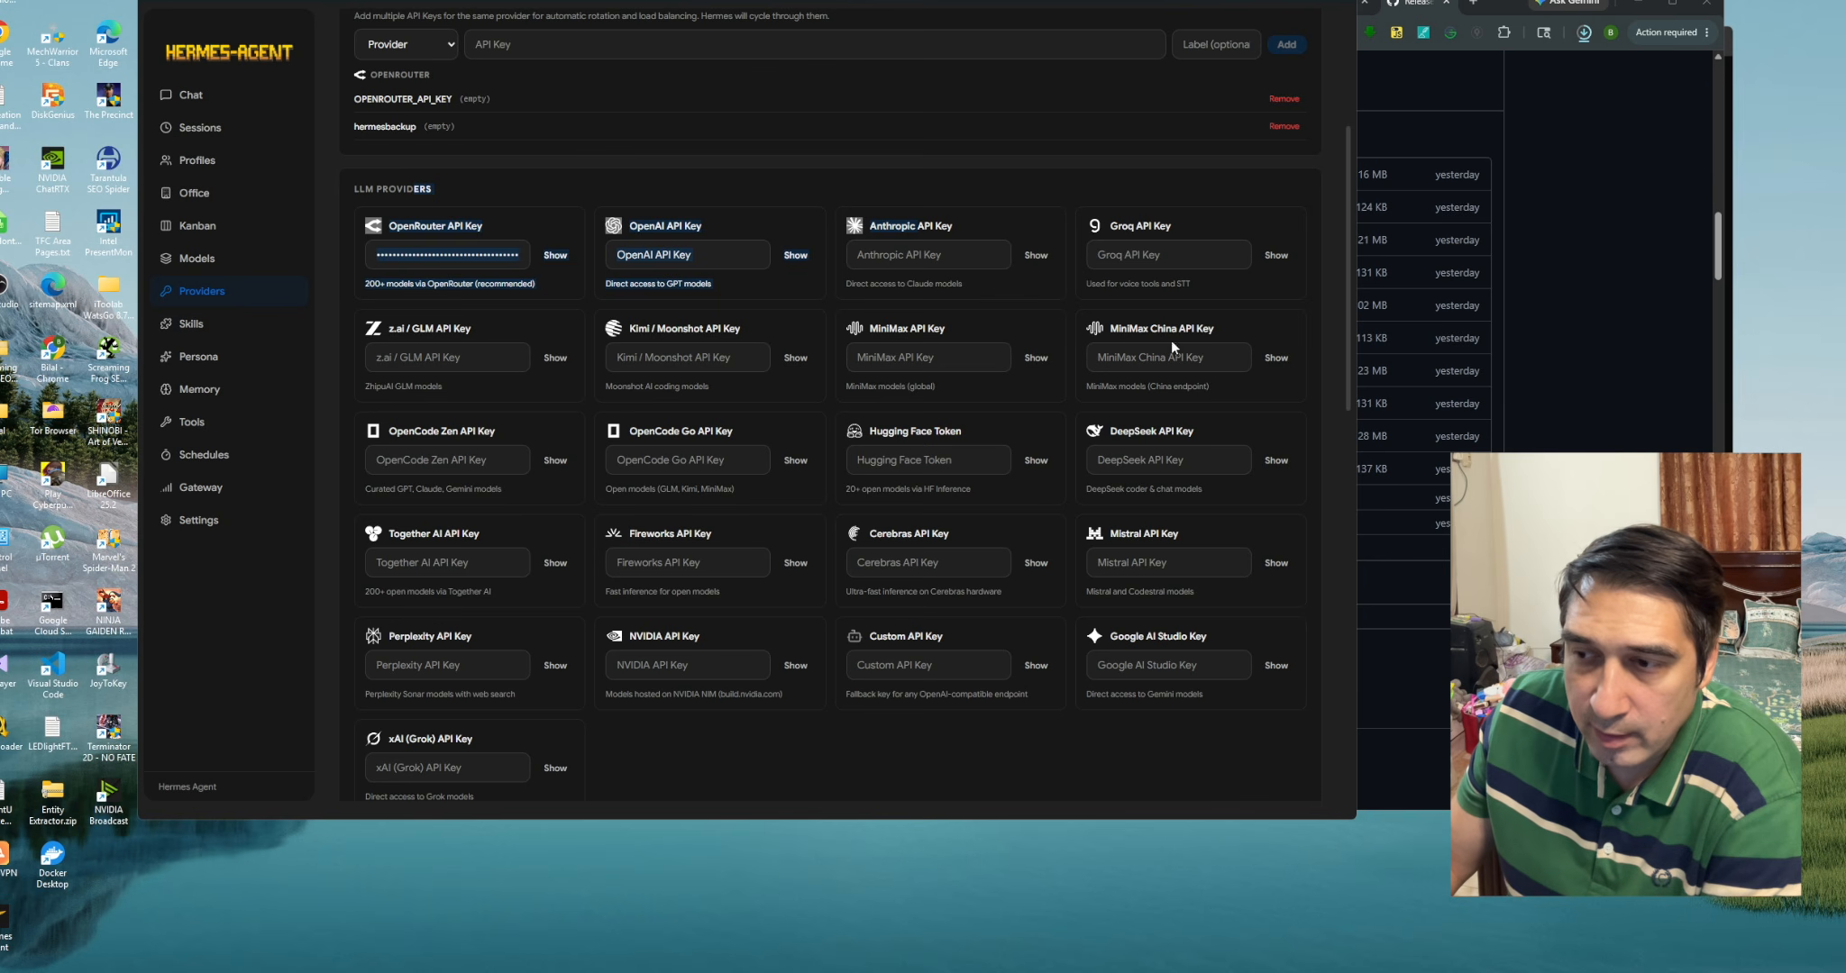
left_click_drag(1343, 240, 1339, 359)
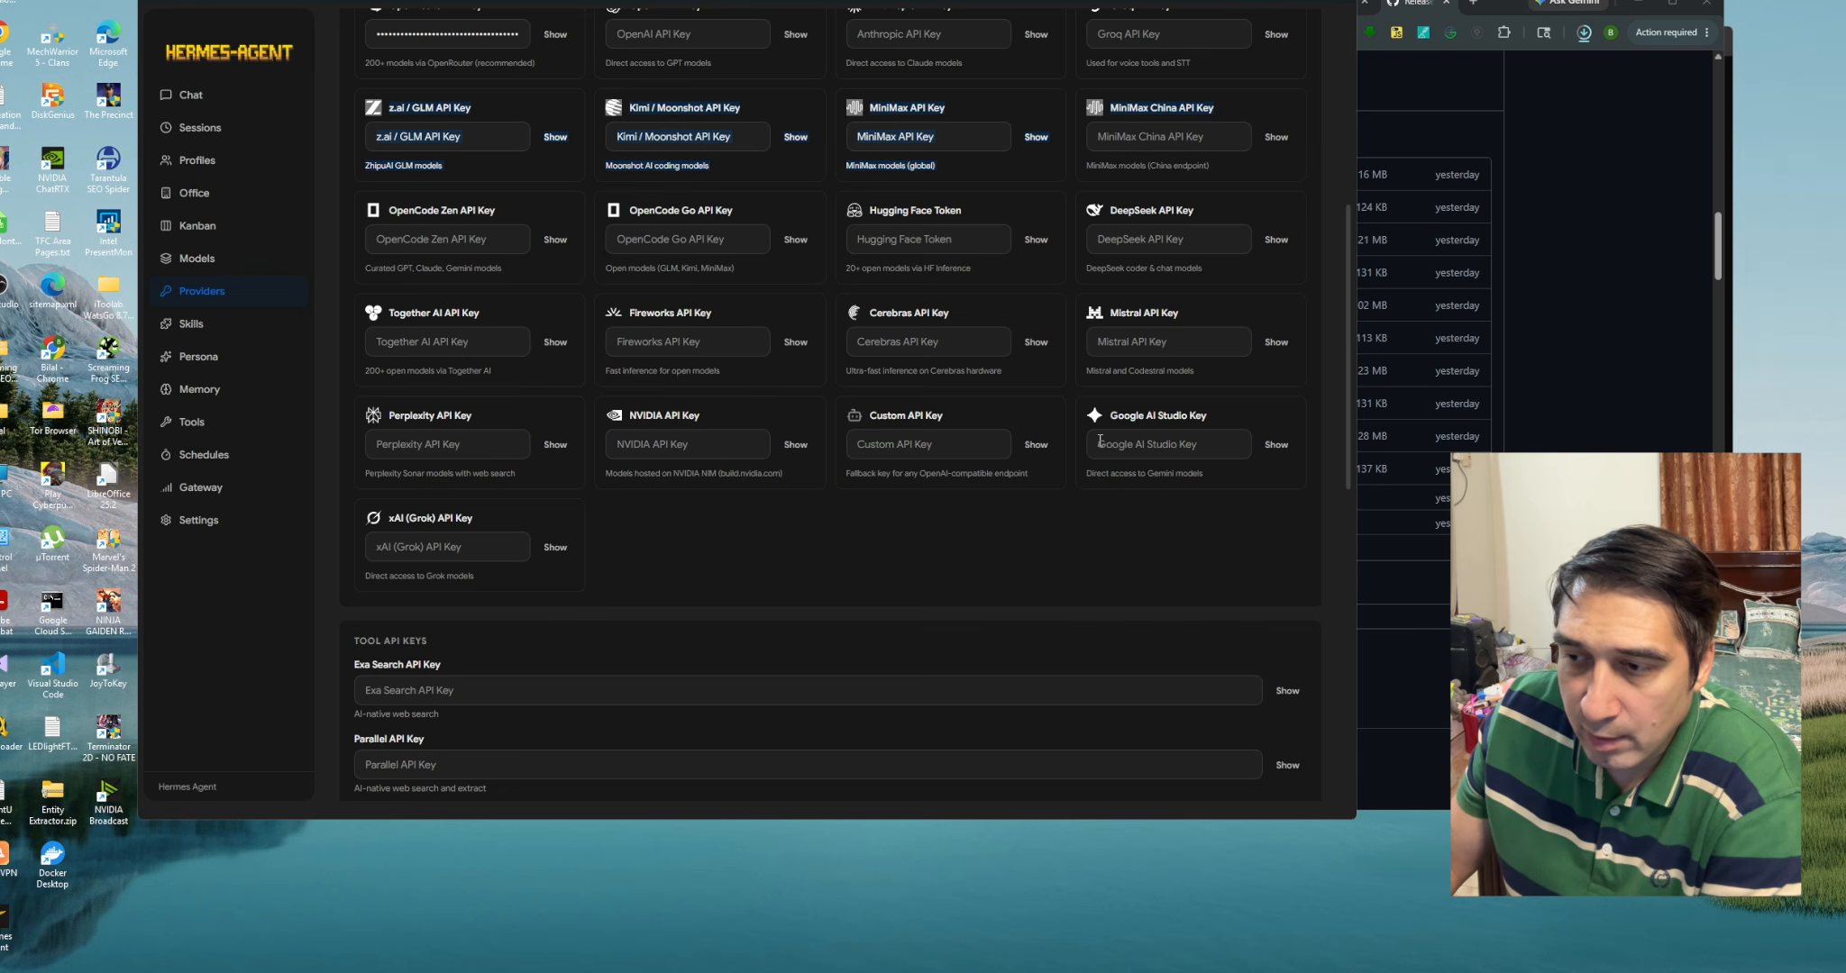
left_click_drag(1105, 415, 1223, 414)
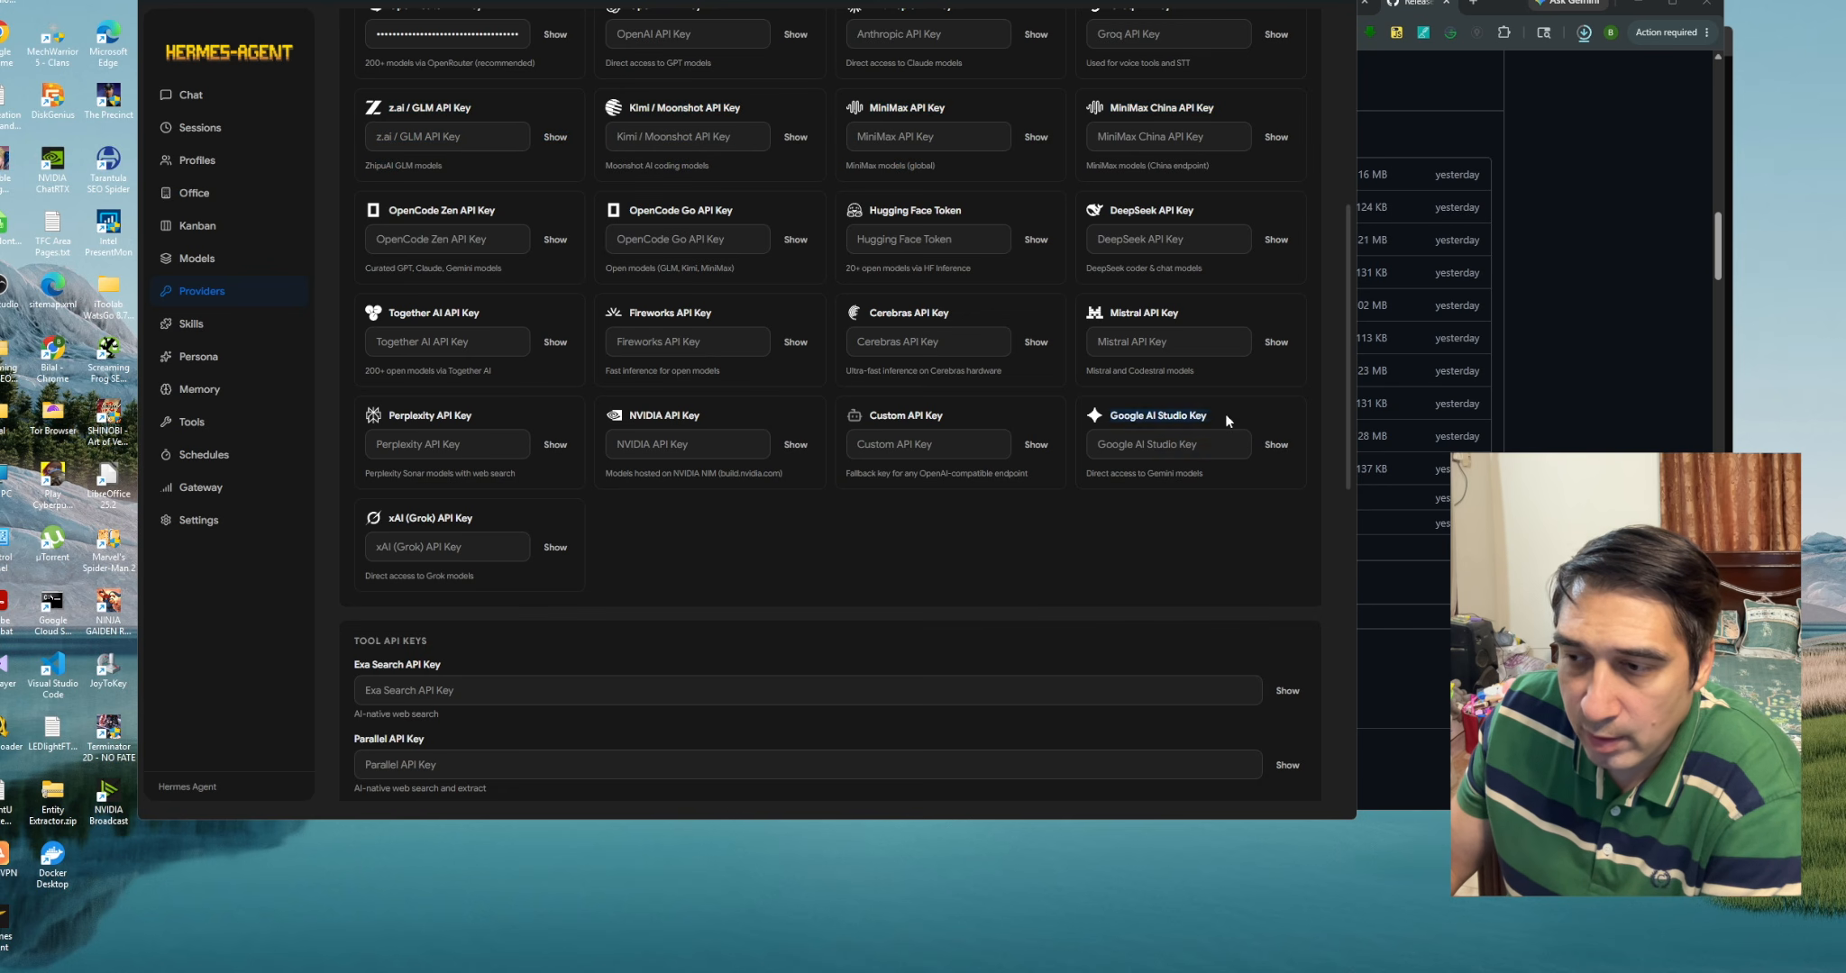
left_click(1164, 455)
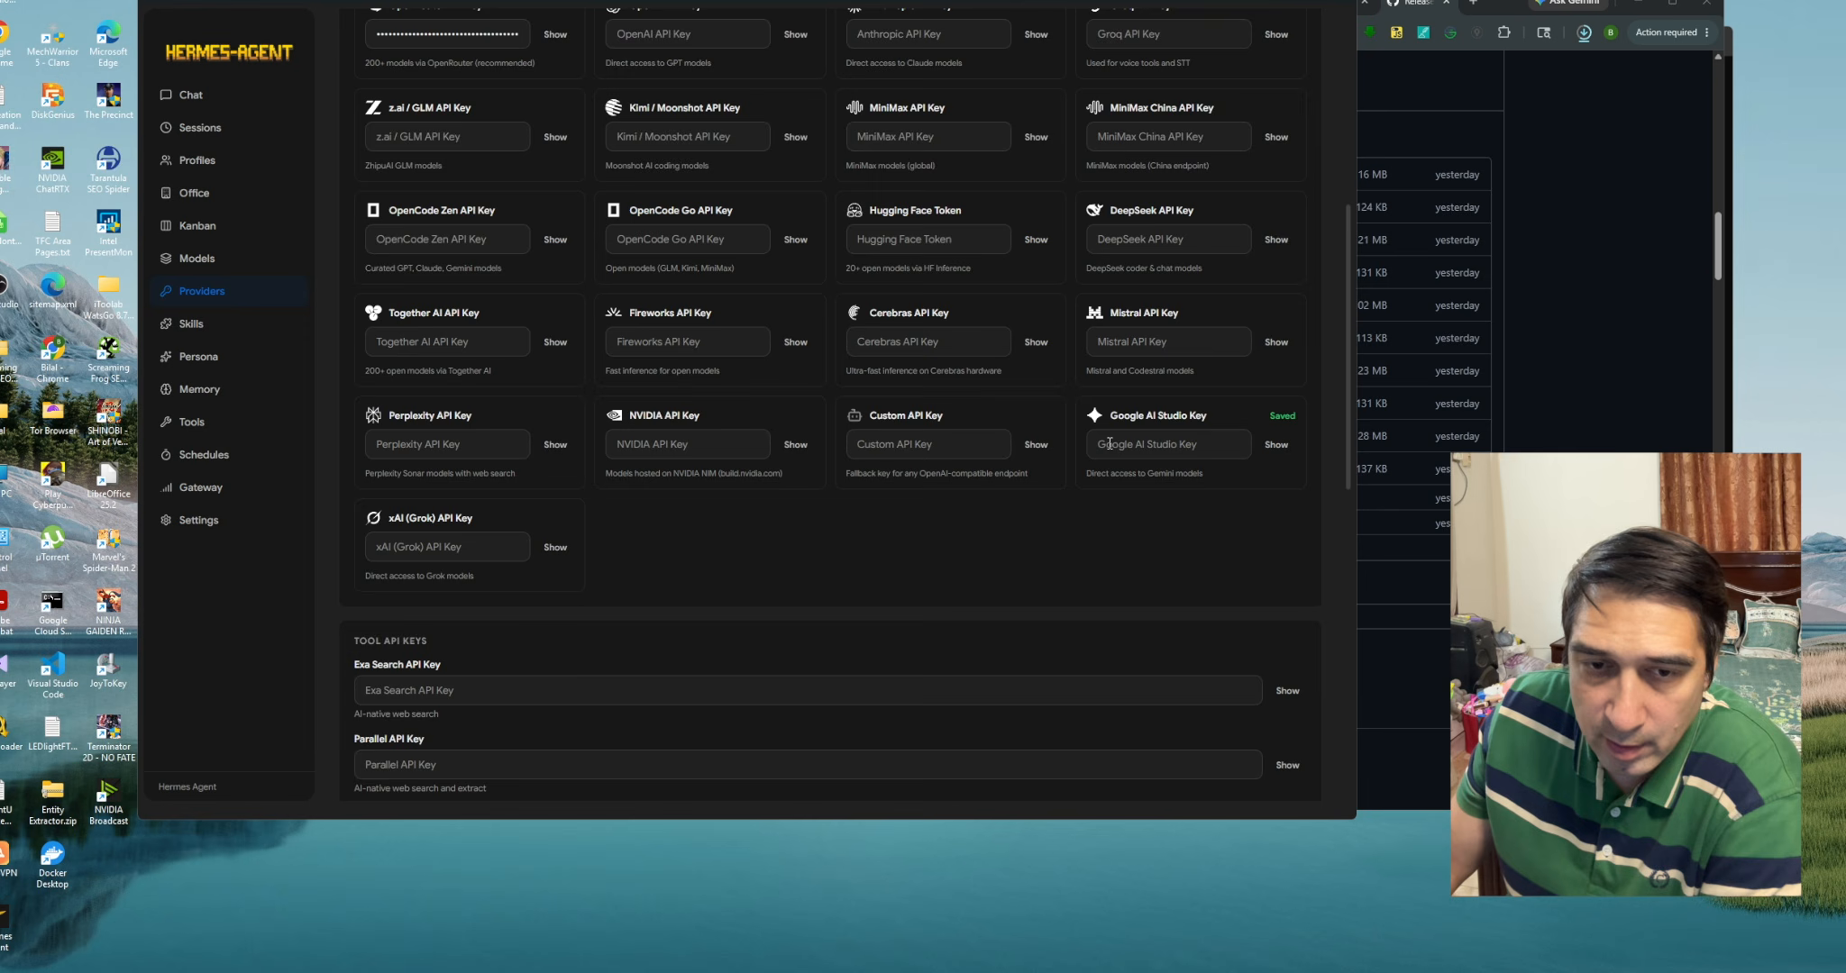
Open the Skills section and look through the installed skills and the skills available to browse
left_click(174, 327)
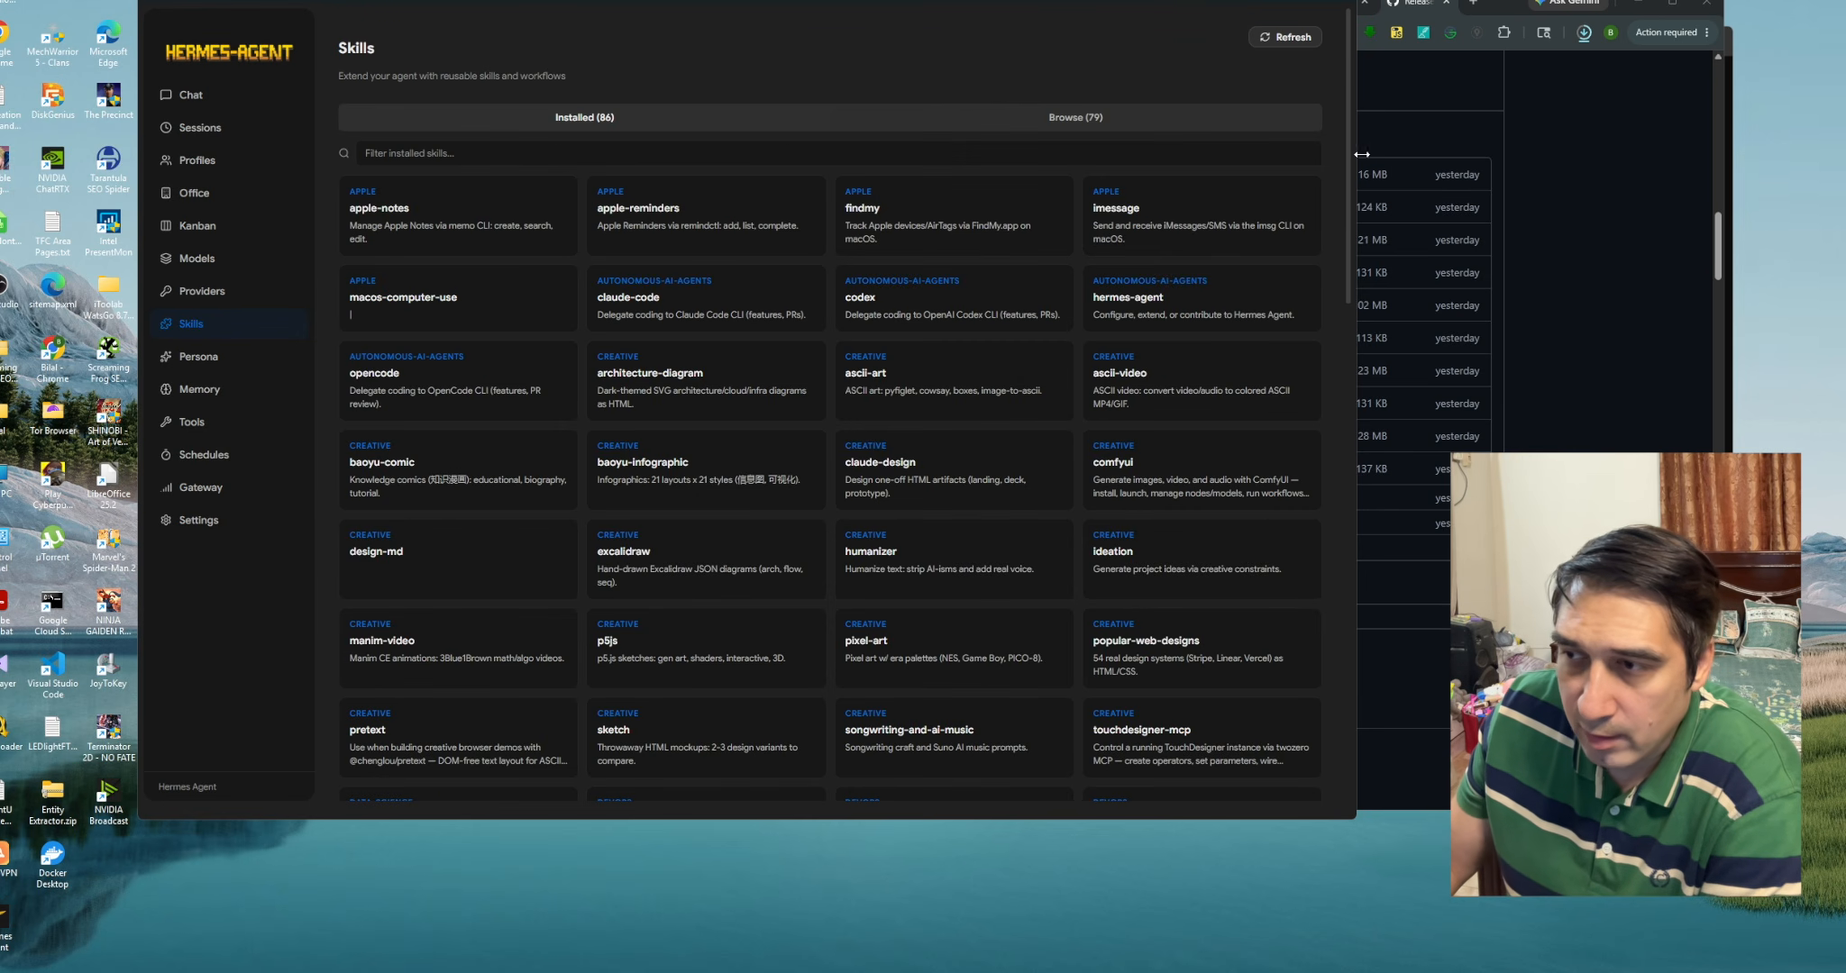
scroll(1350, 89, "down", 1)
scroll(1350, 101, "up", 1)
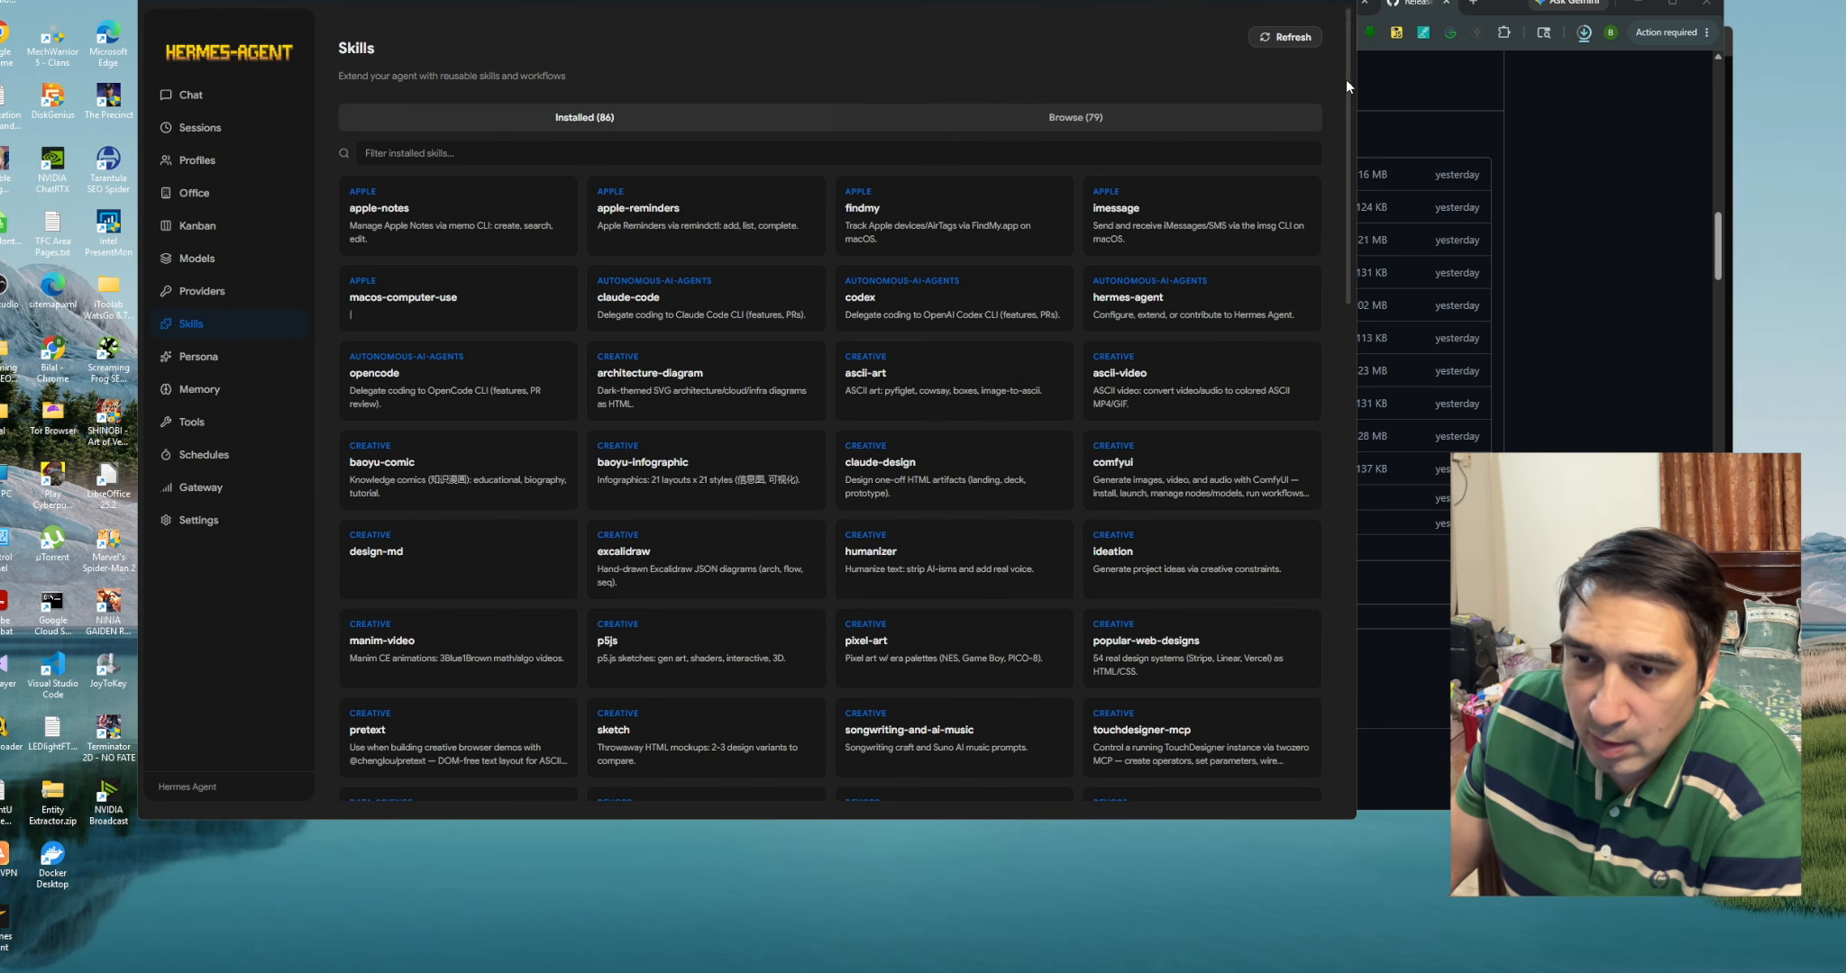
left_click(1003, 135)
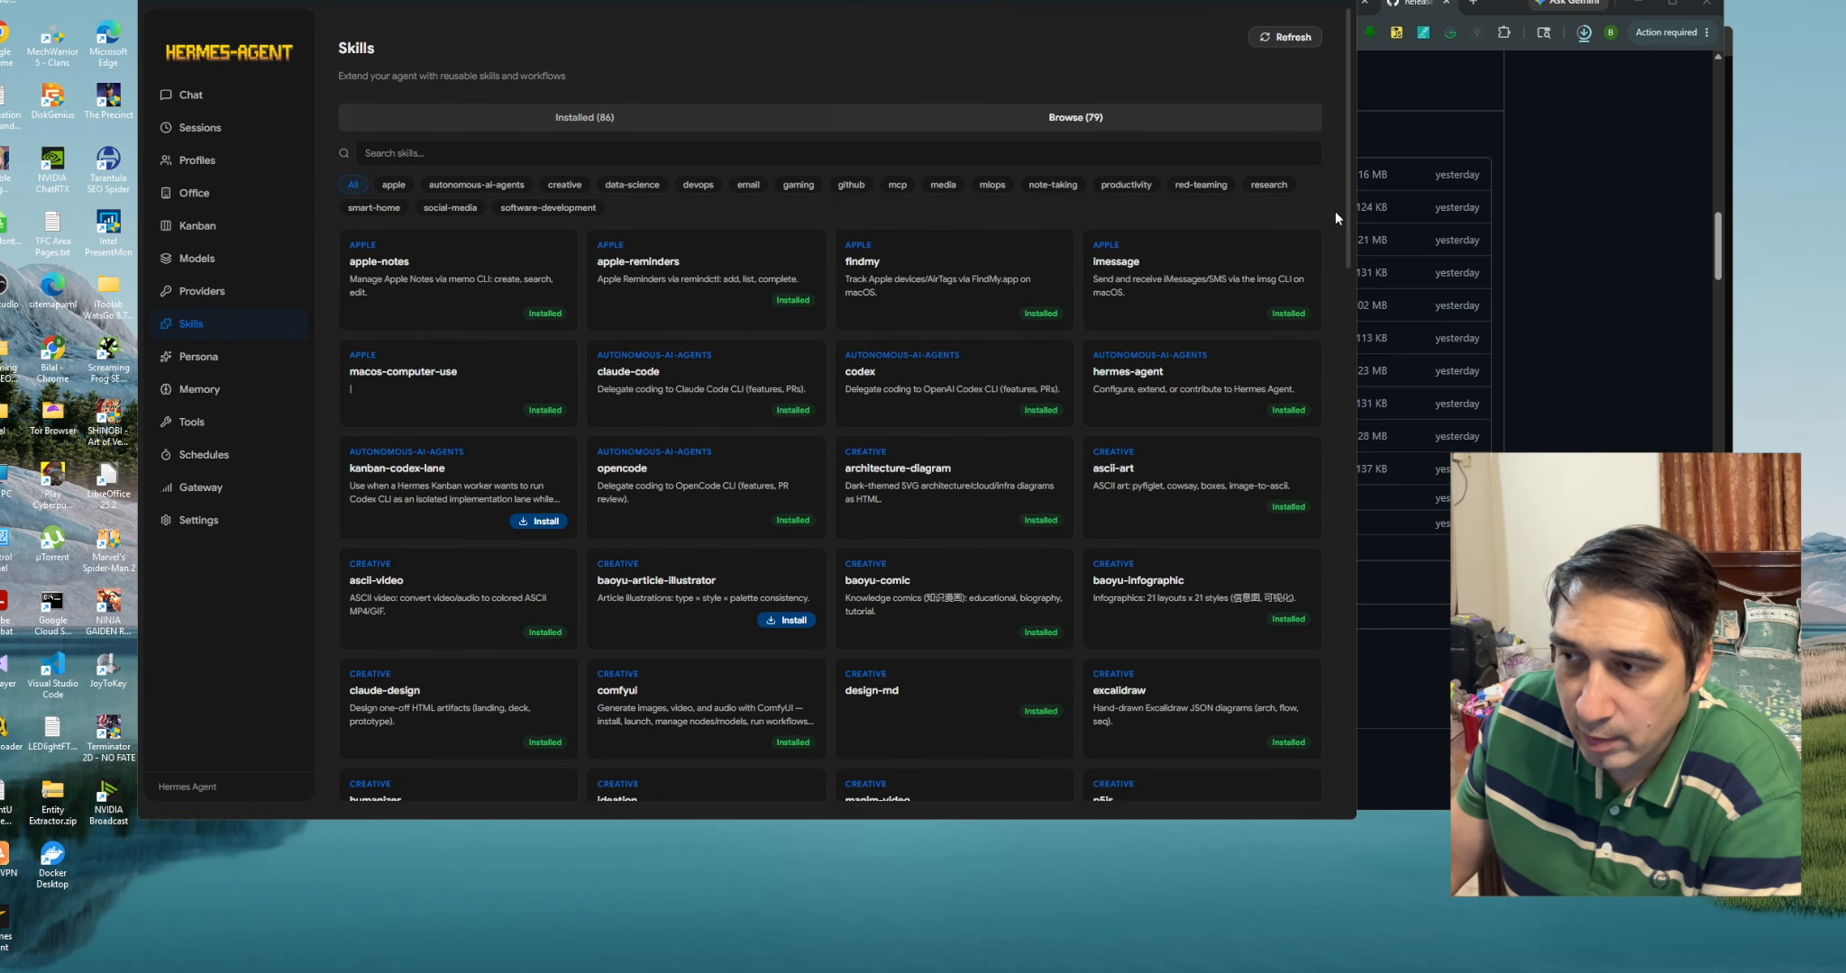
scroll(1345, 213, "down", 1)
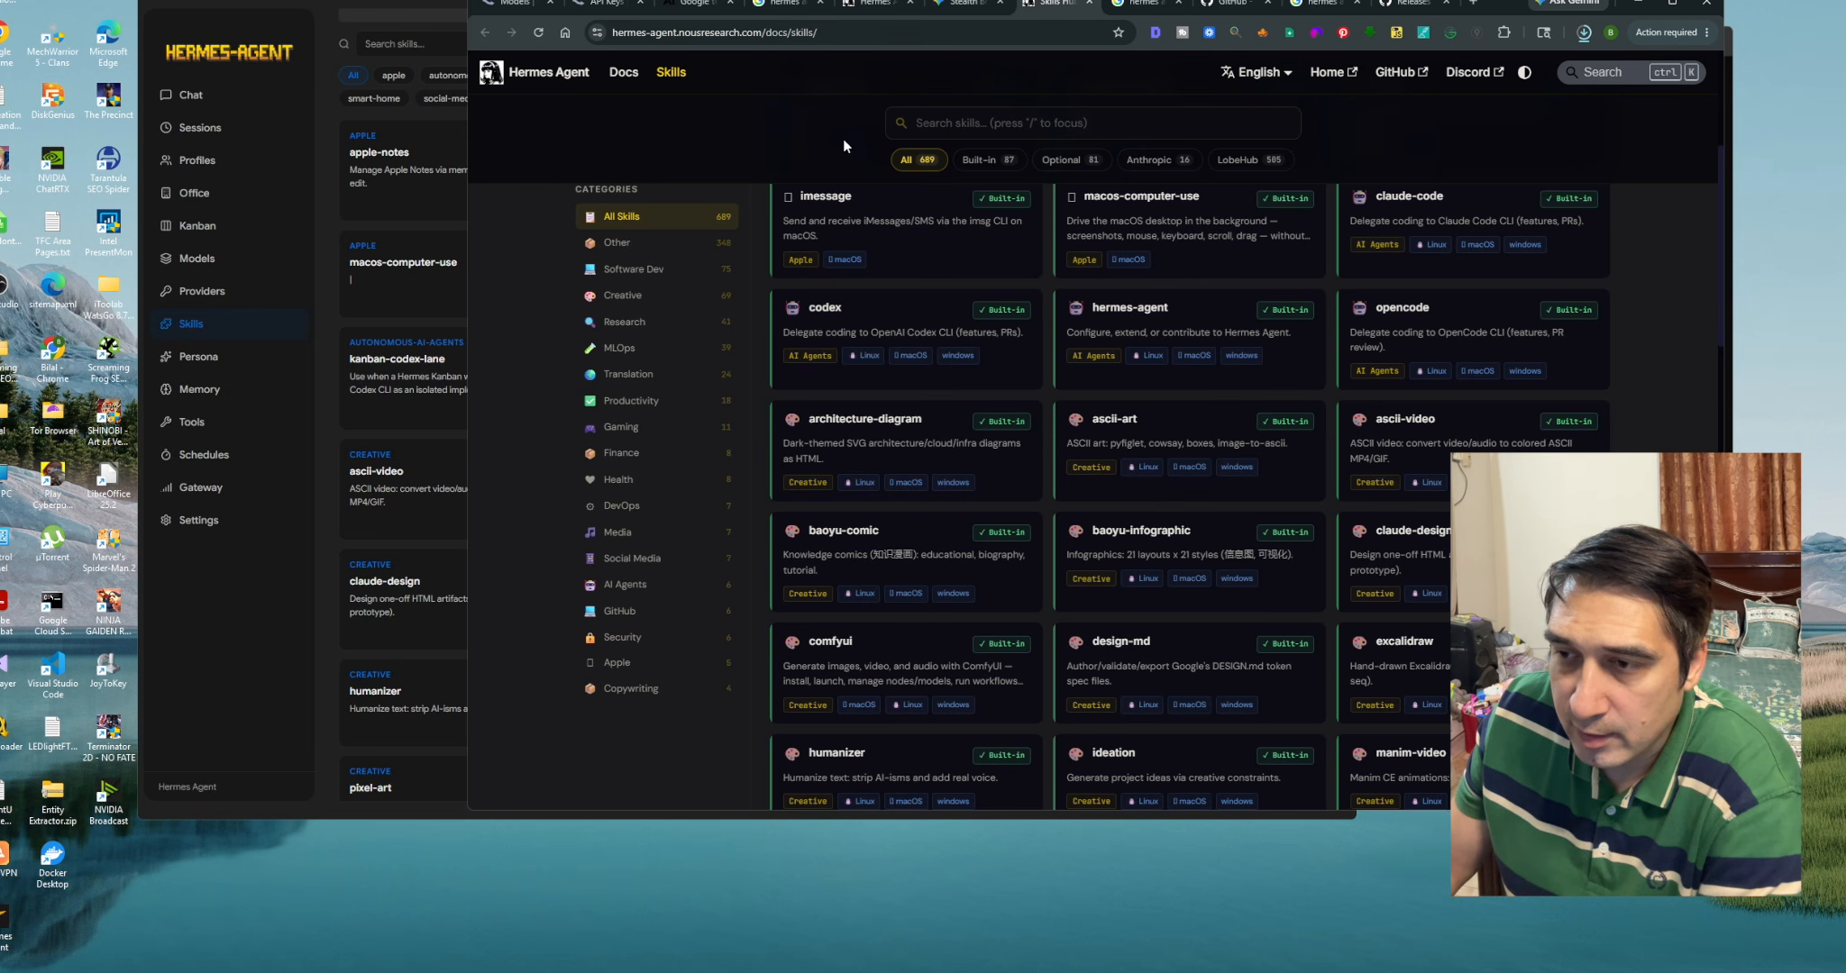
Switch to the Hermes Agent skills page in the browser and browse its catalogue by category, including Social Media
left_click(1721, 94)
left_click_drag(1719, 113, 1716, 150)
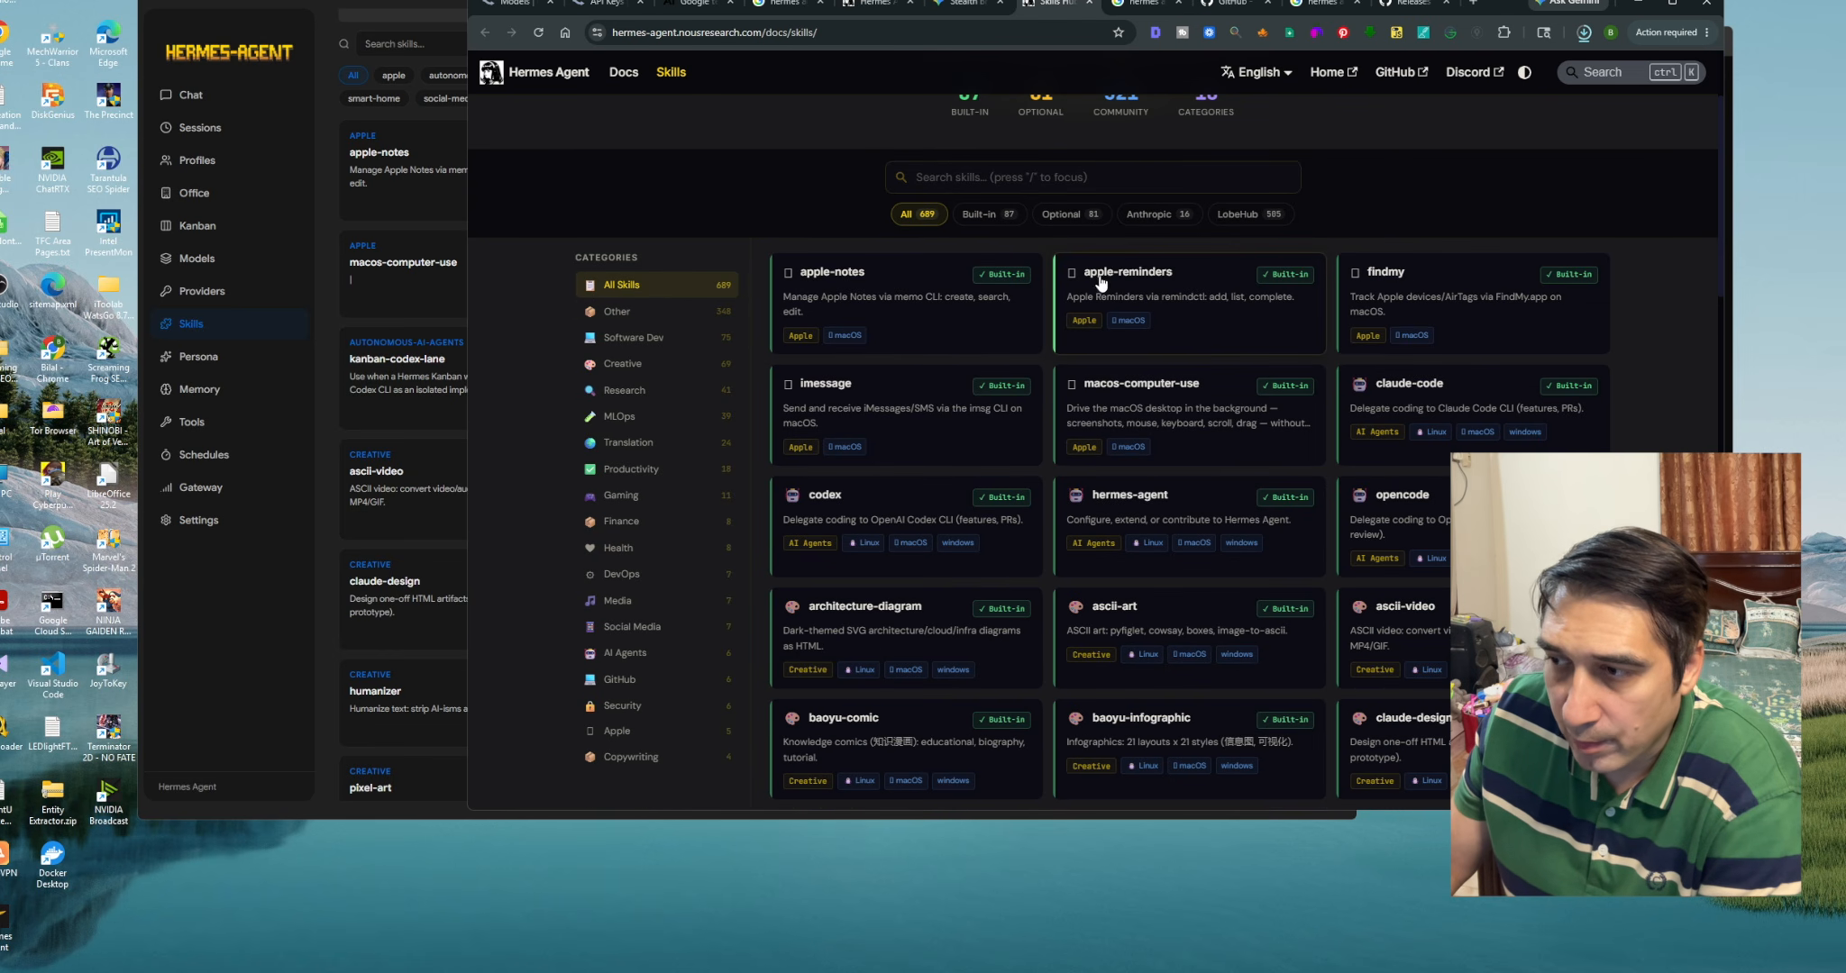
left_click(634, 338)
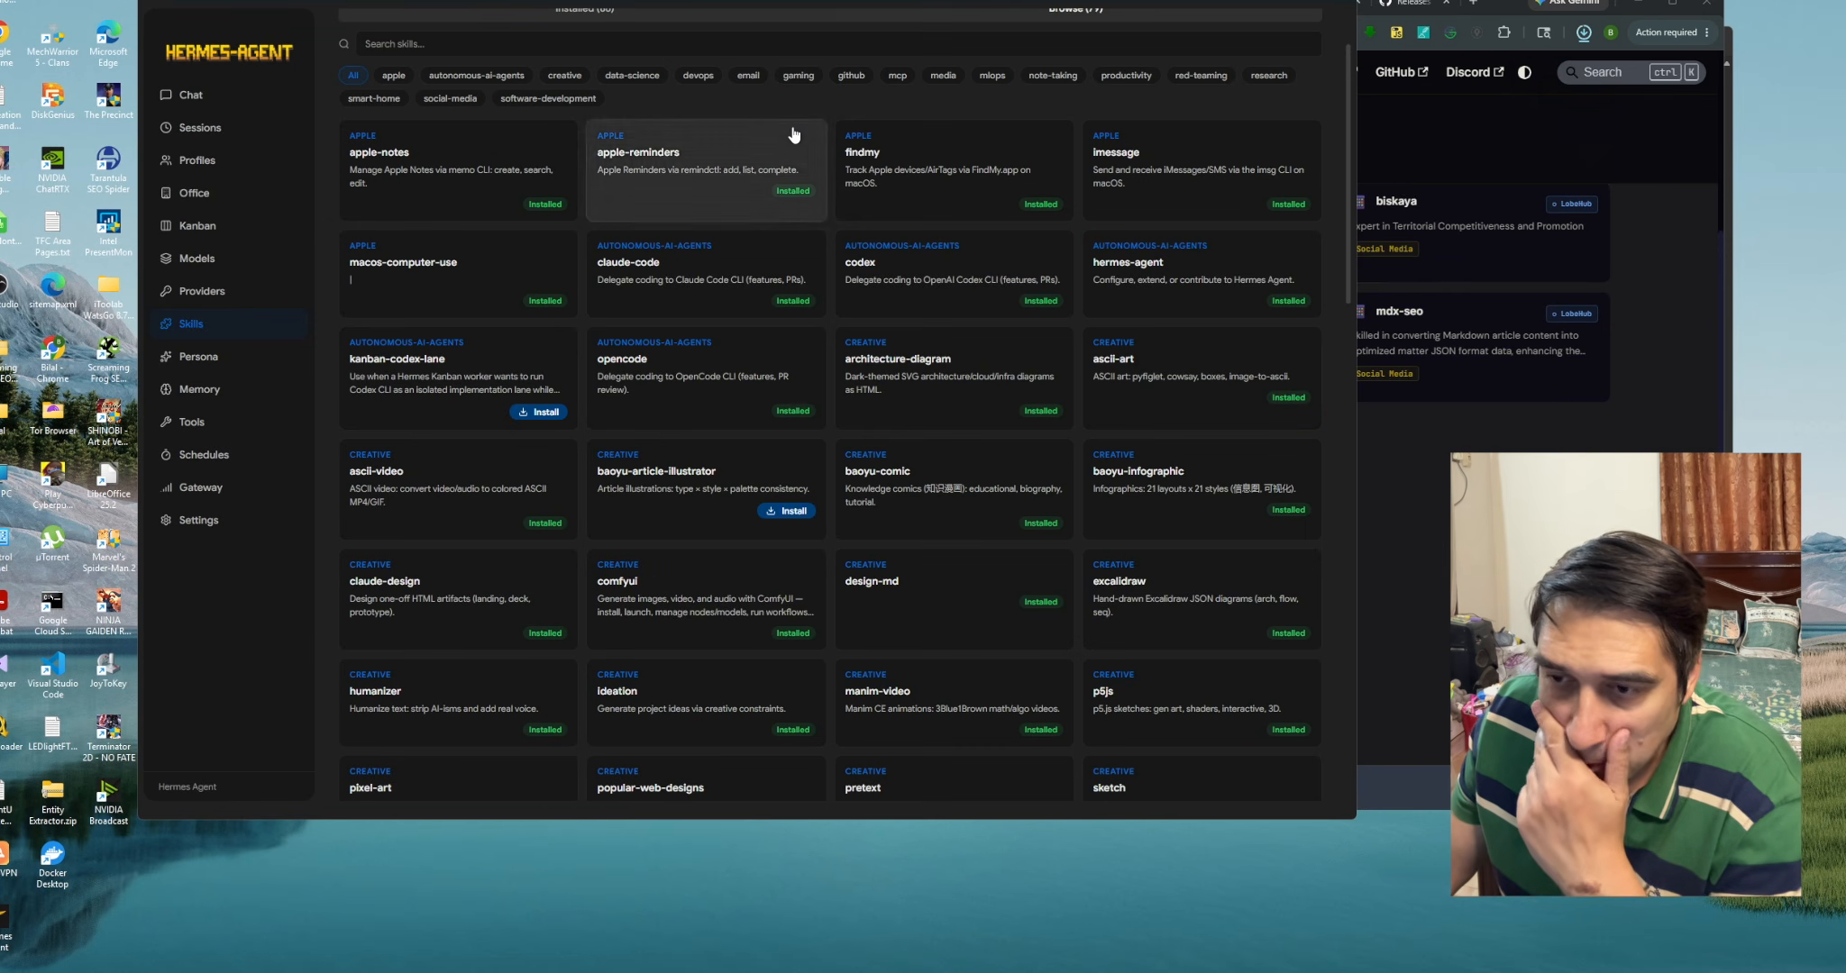
Return to Hermes Desktop, look through the full list of browsable skills, and open the Persona section
left_click_drag(1350, 209, 1324, 718)
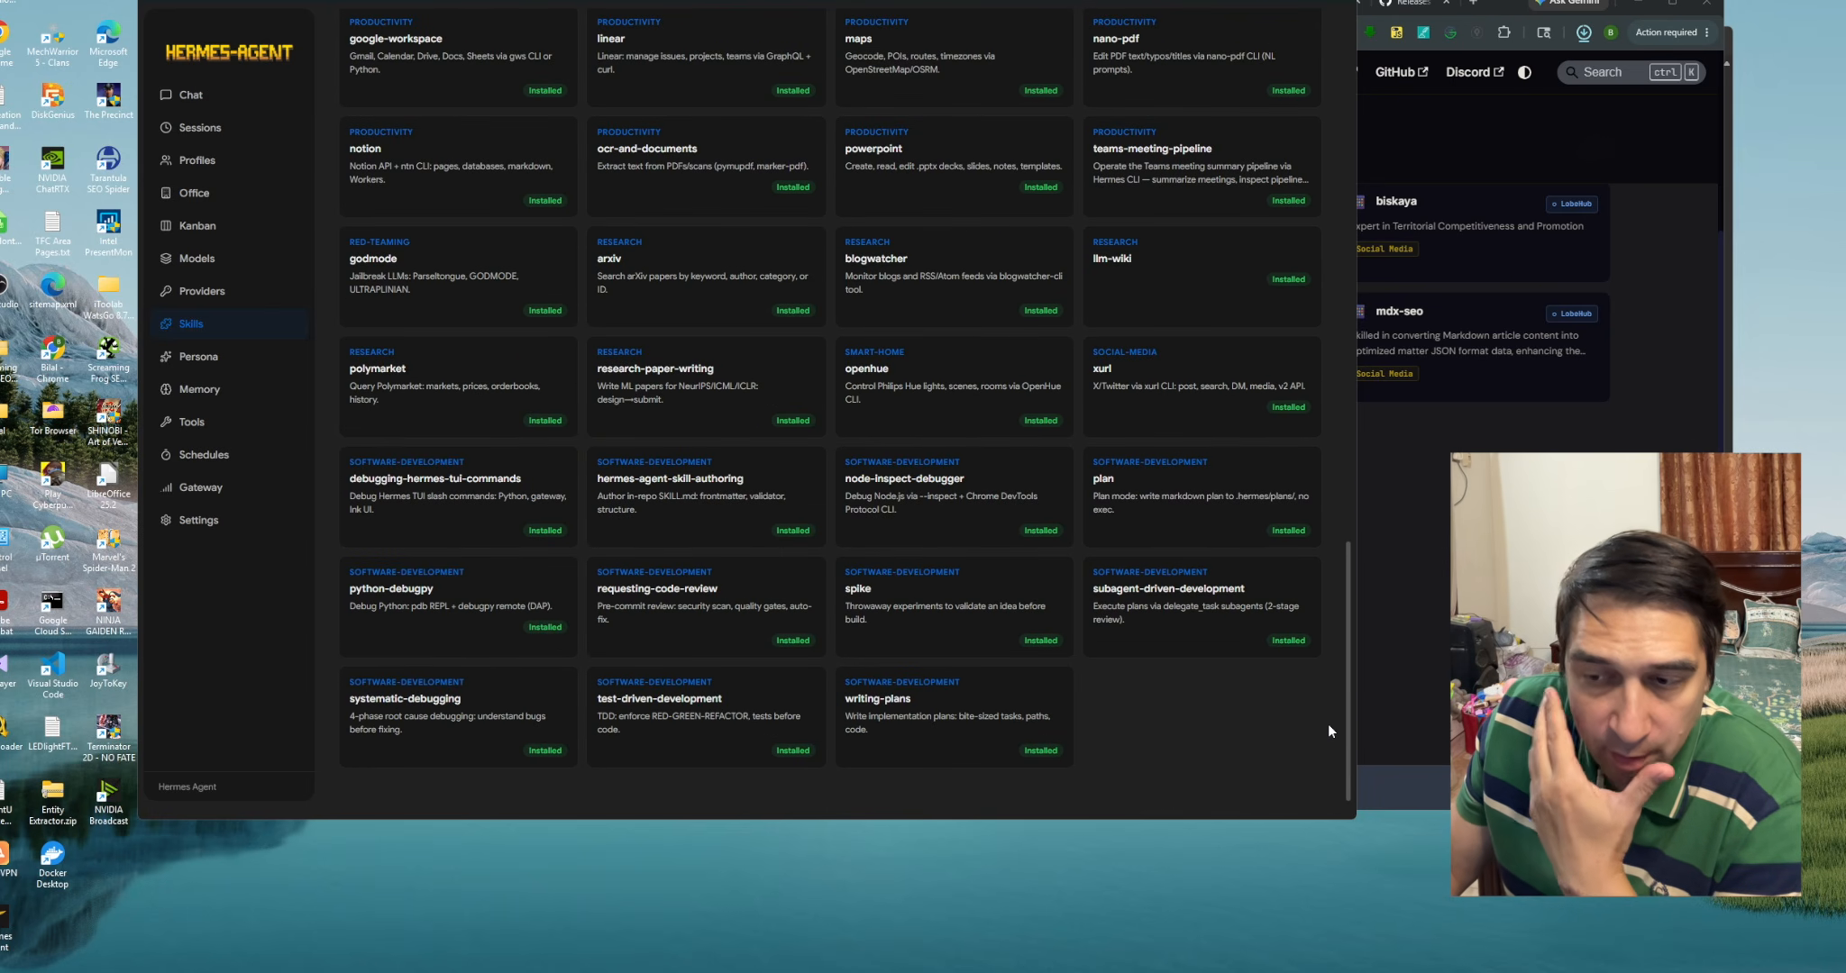
scroll(1332, 698, "up", 1)
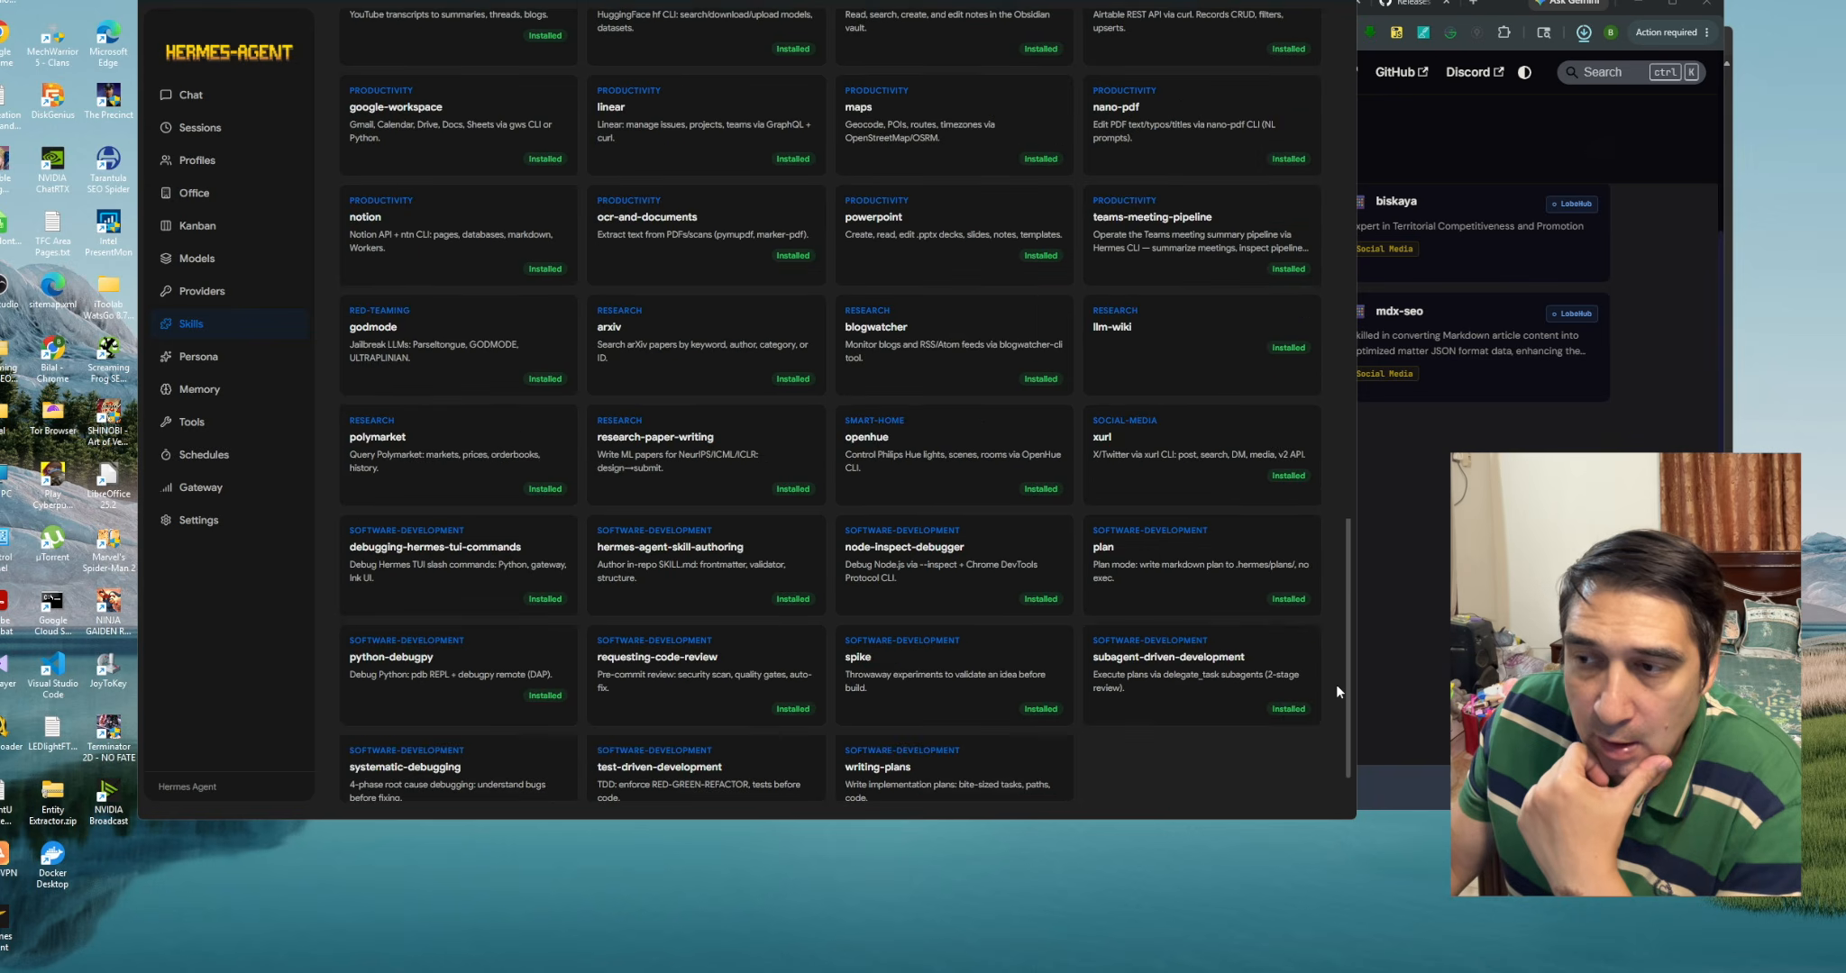
left_click_drag(1335, 683, 1356, 55)
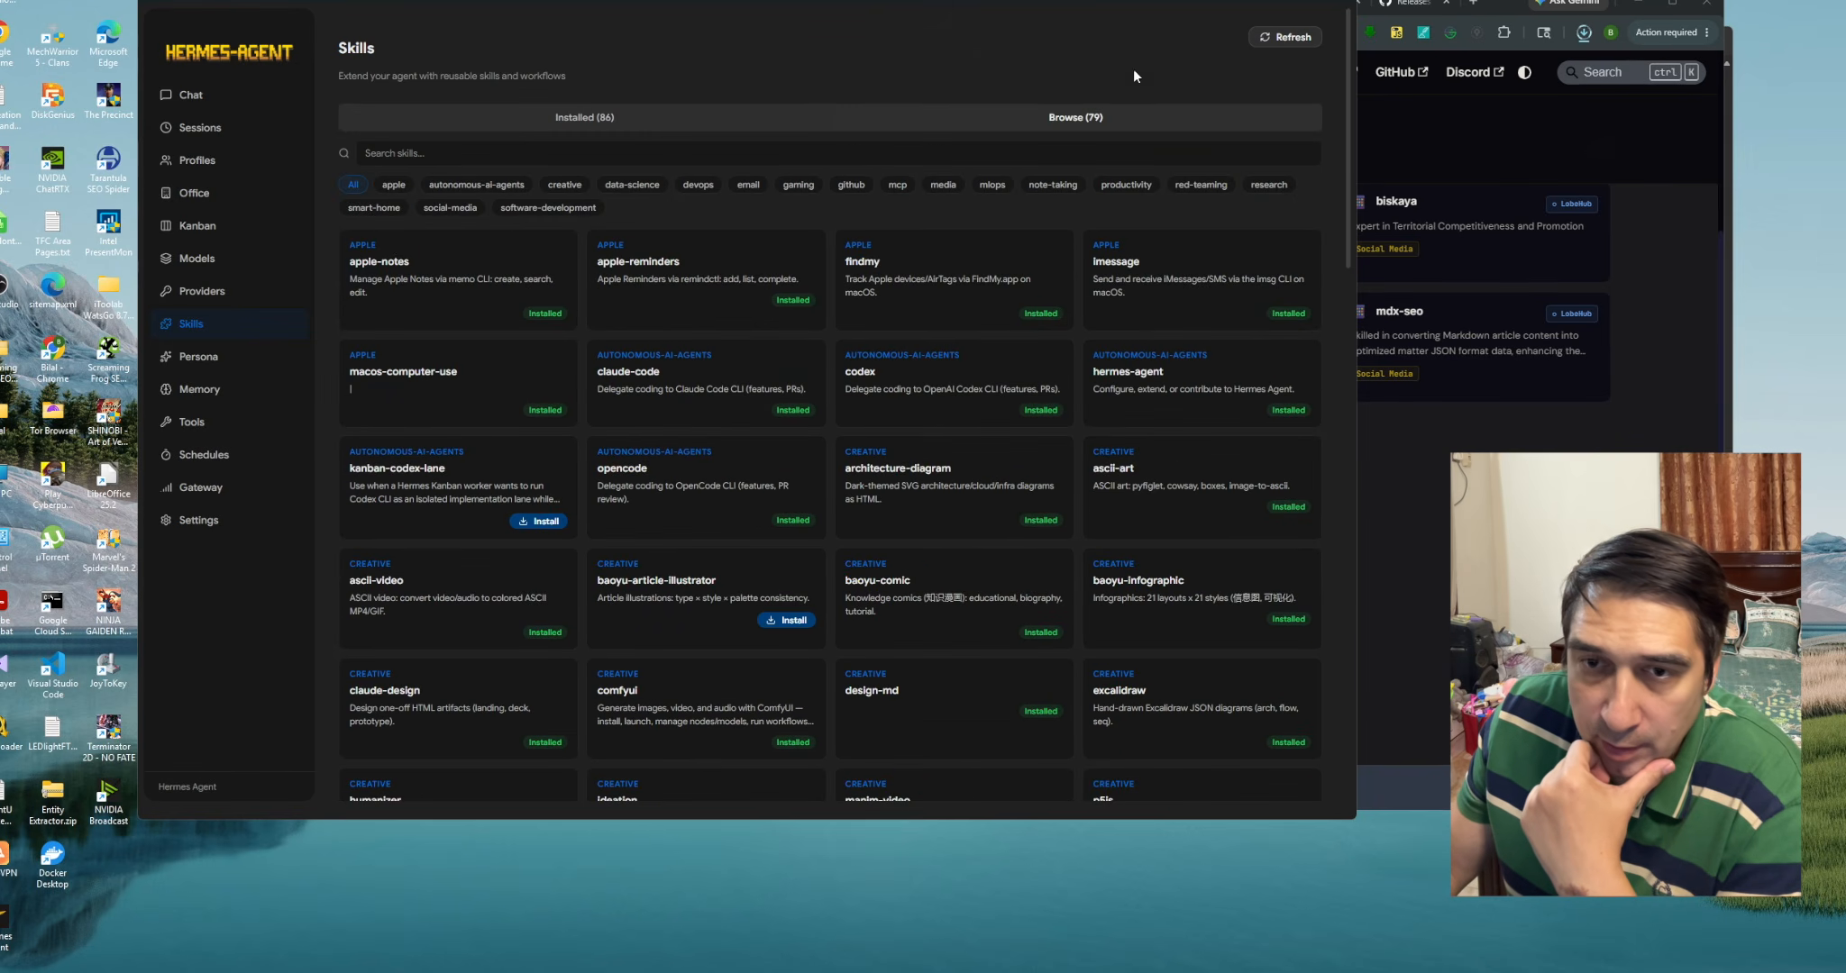
left_click(209, 359)
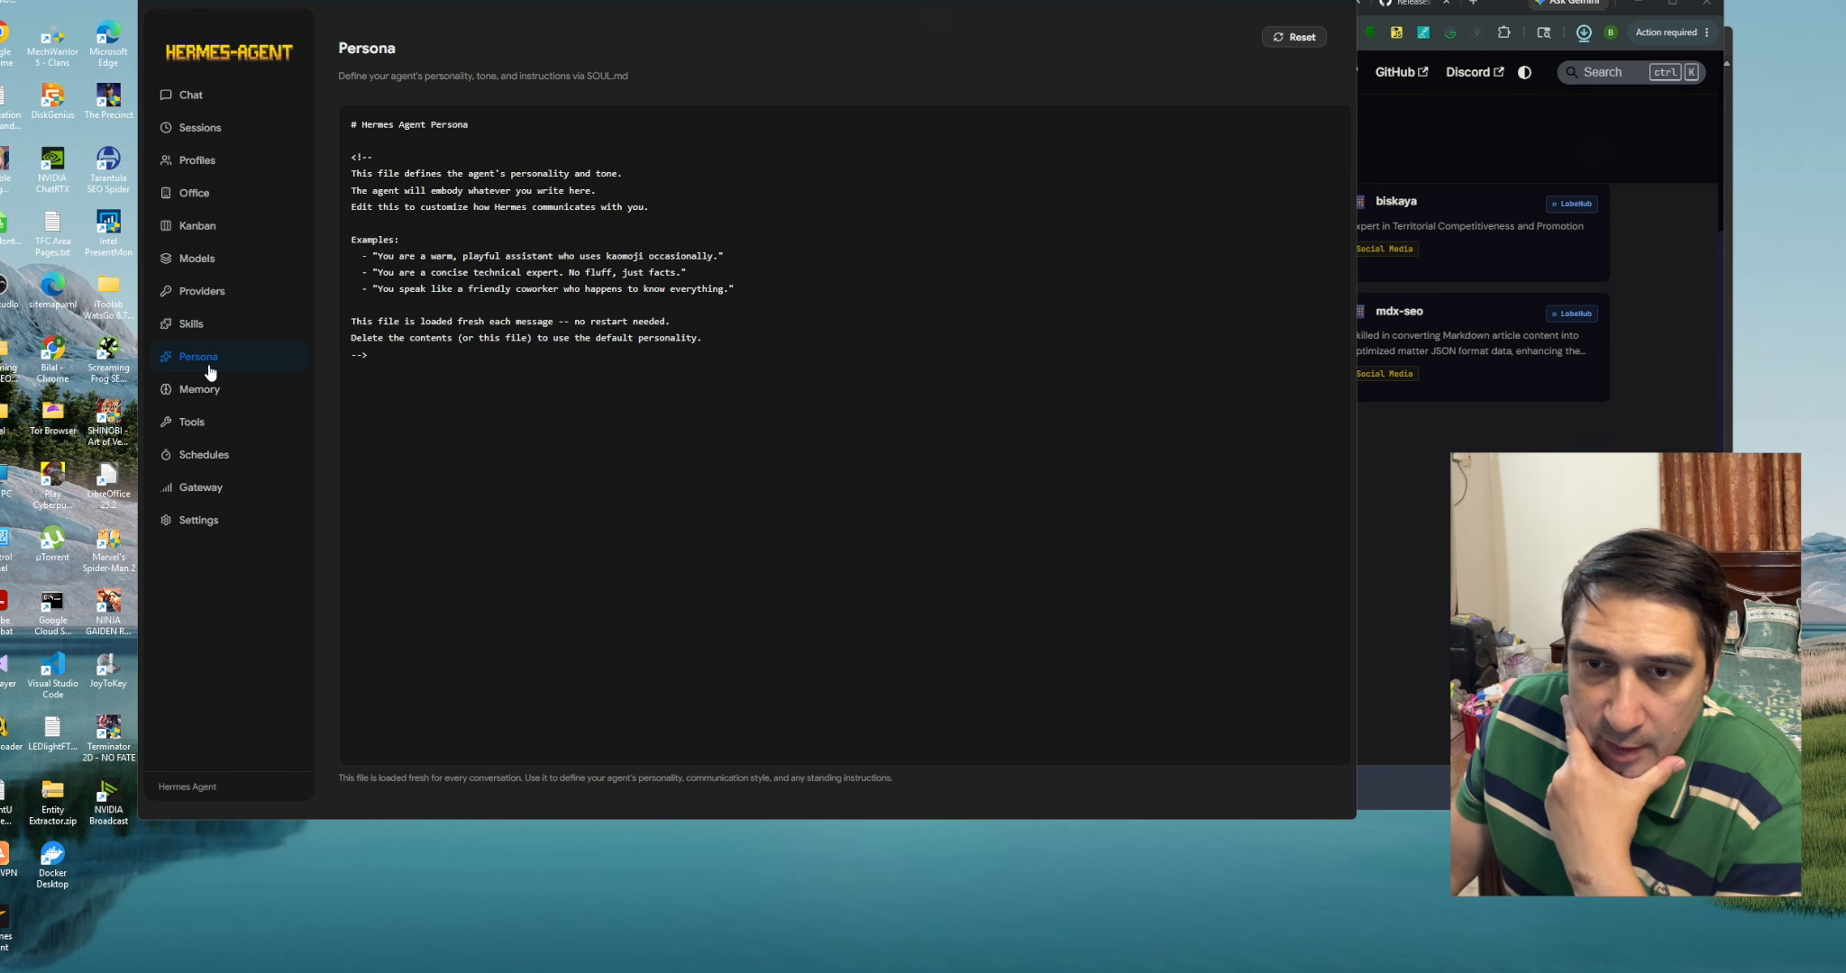
Read through the persona template text that defines the agent's personality and tone
left_click(343, 142)
left_click_drag(342, 142, 540, 461)
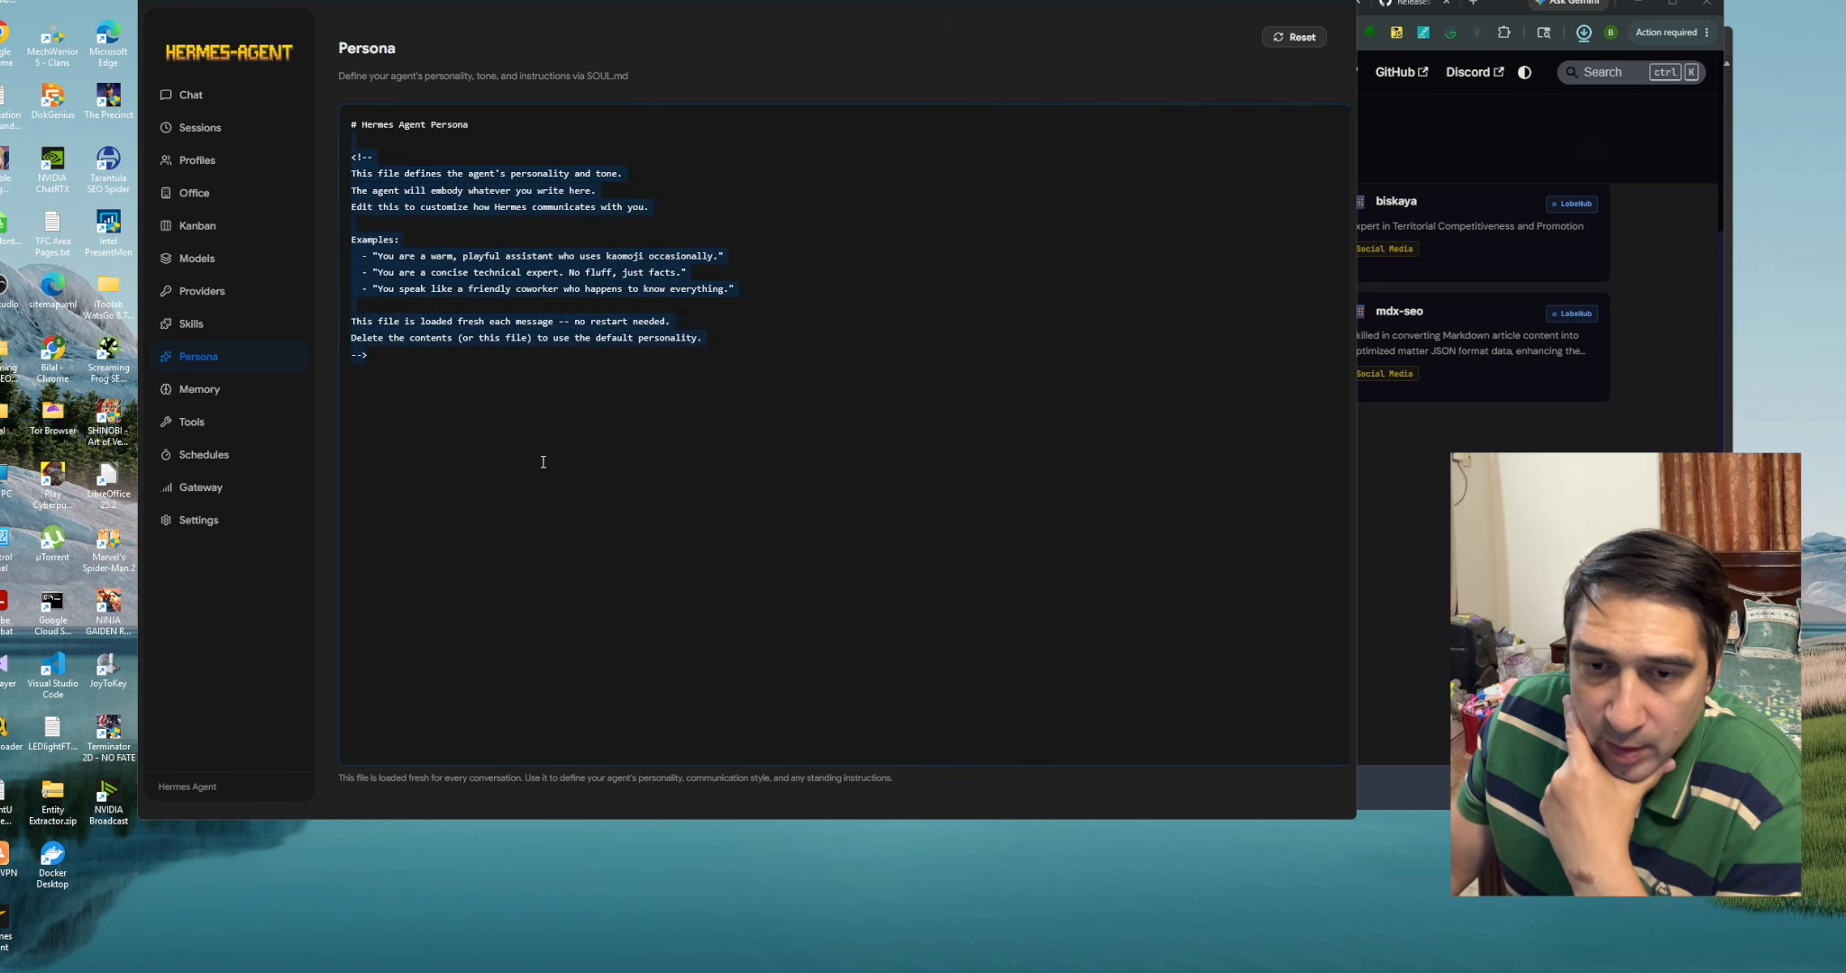
left_click(556, 494)
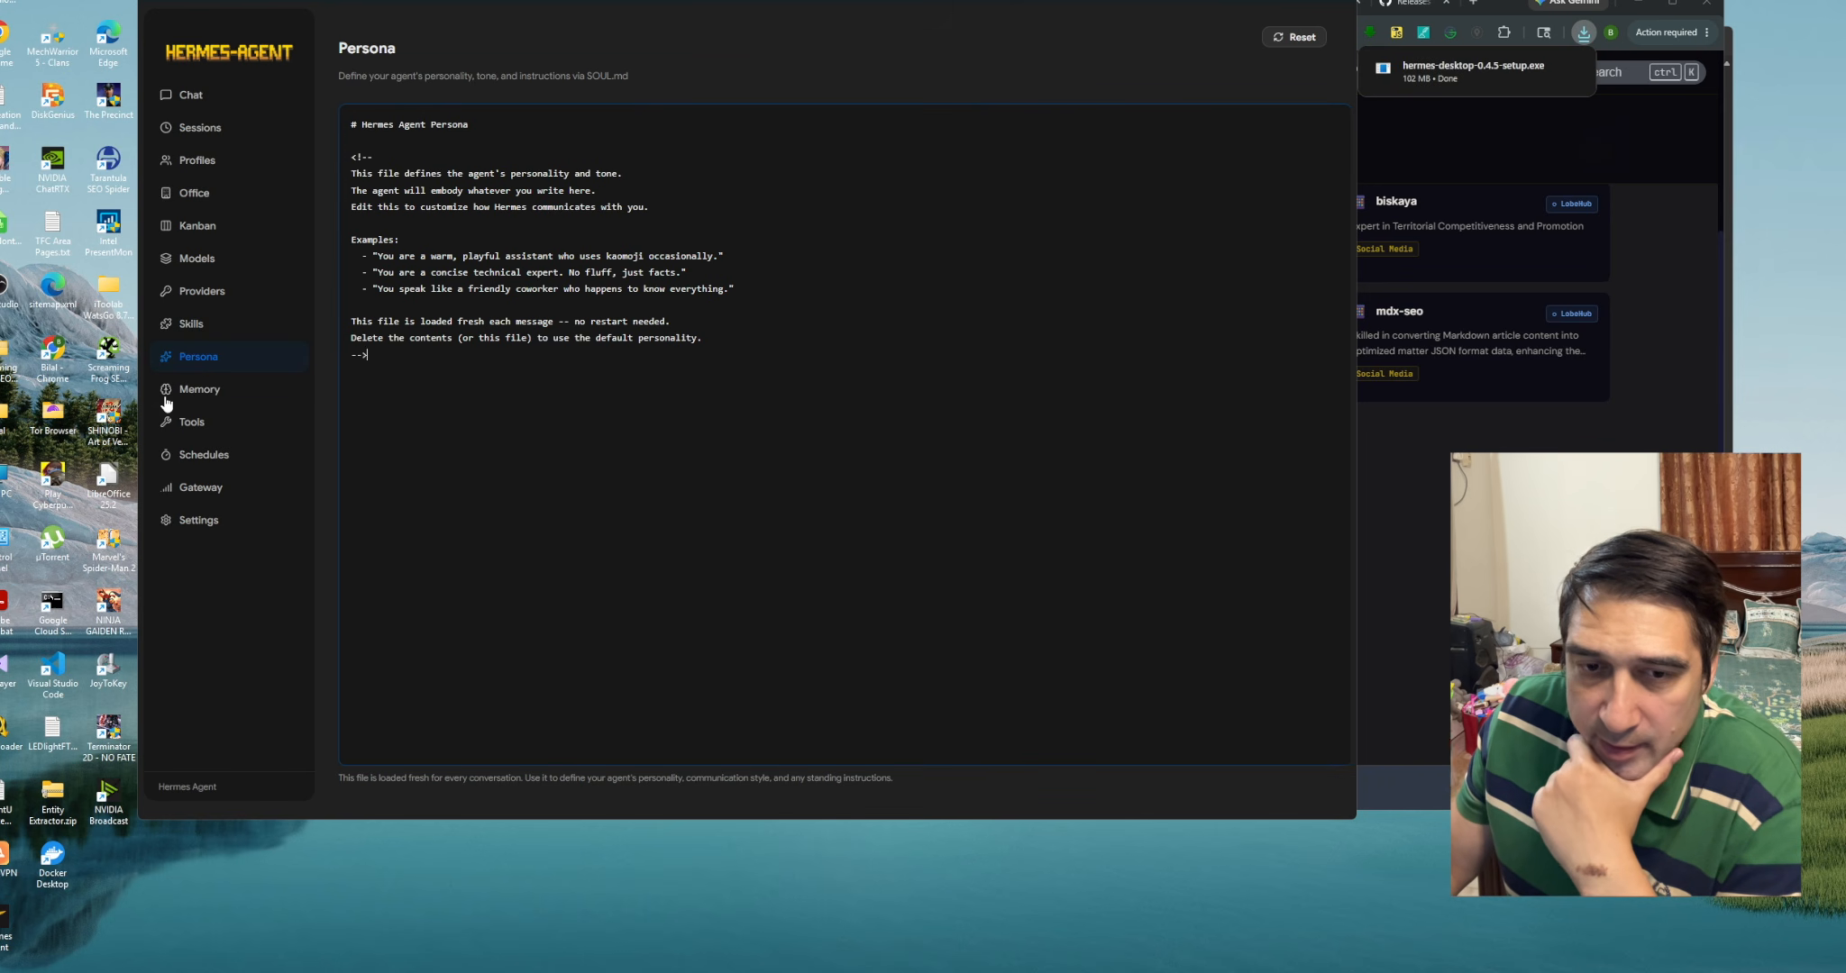
Open the Memory section, view the form for adding an agent memory, and cancel it
left_click(193, 391)
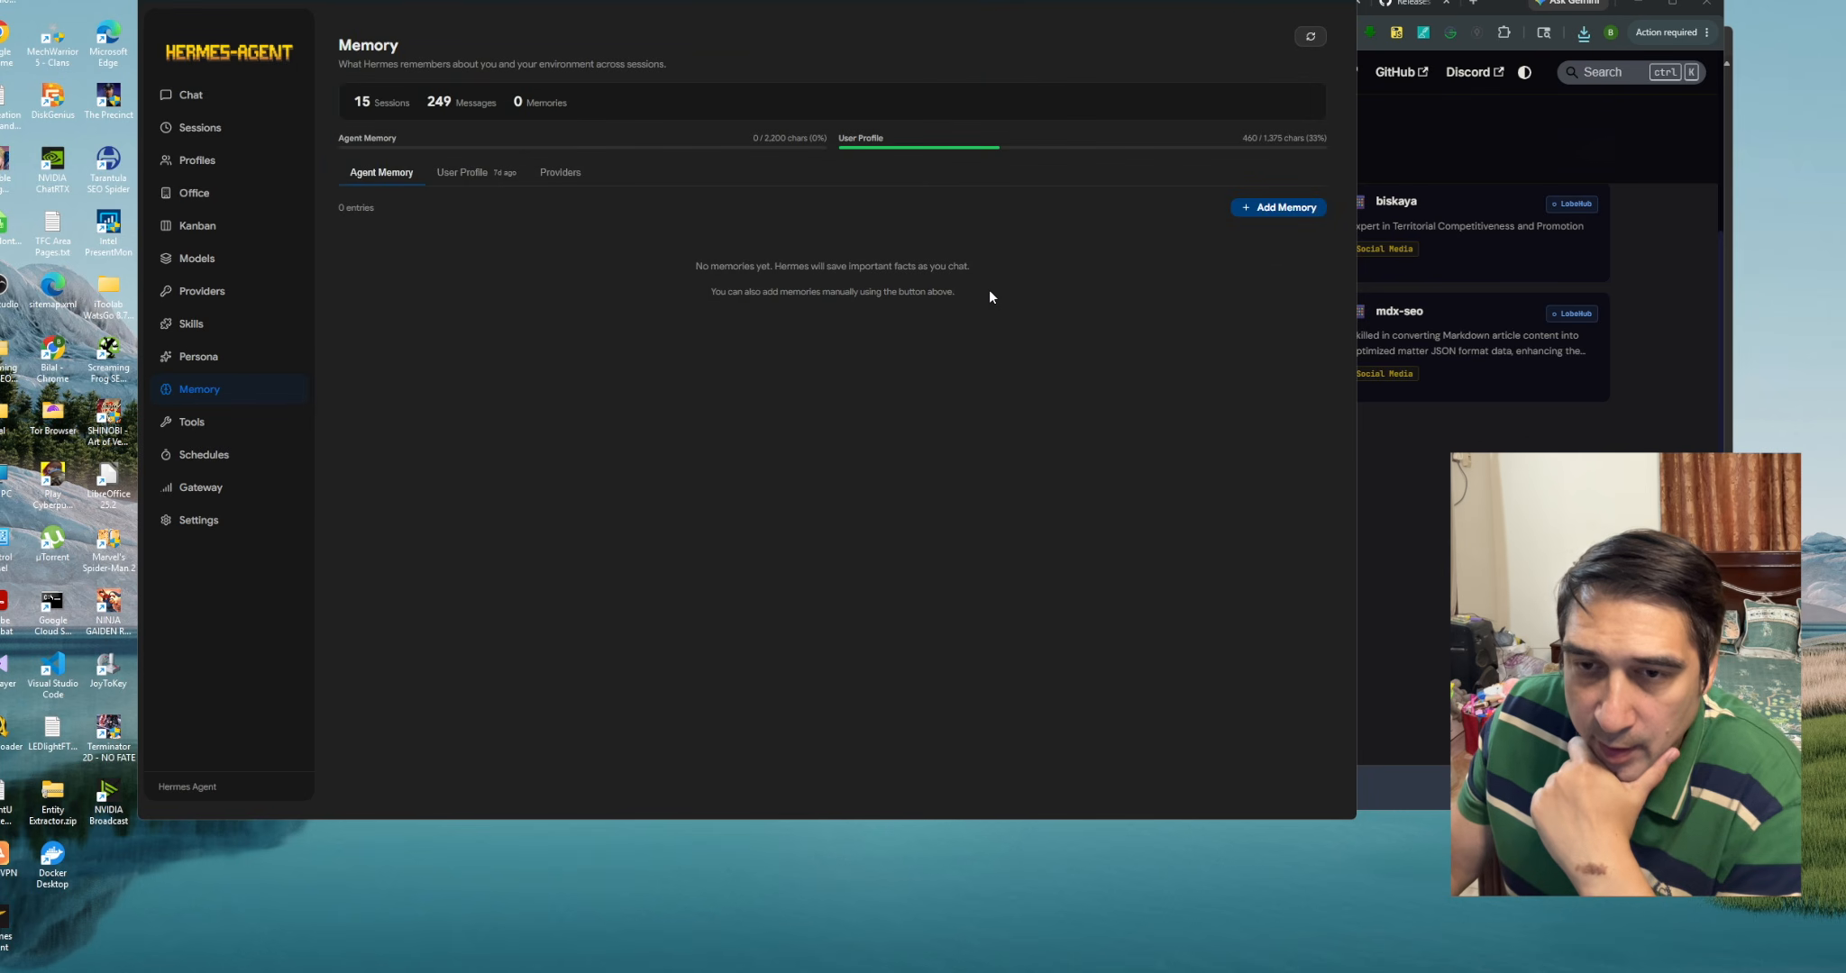
left_click(1256, 212)
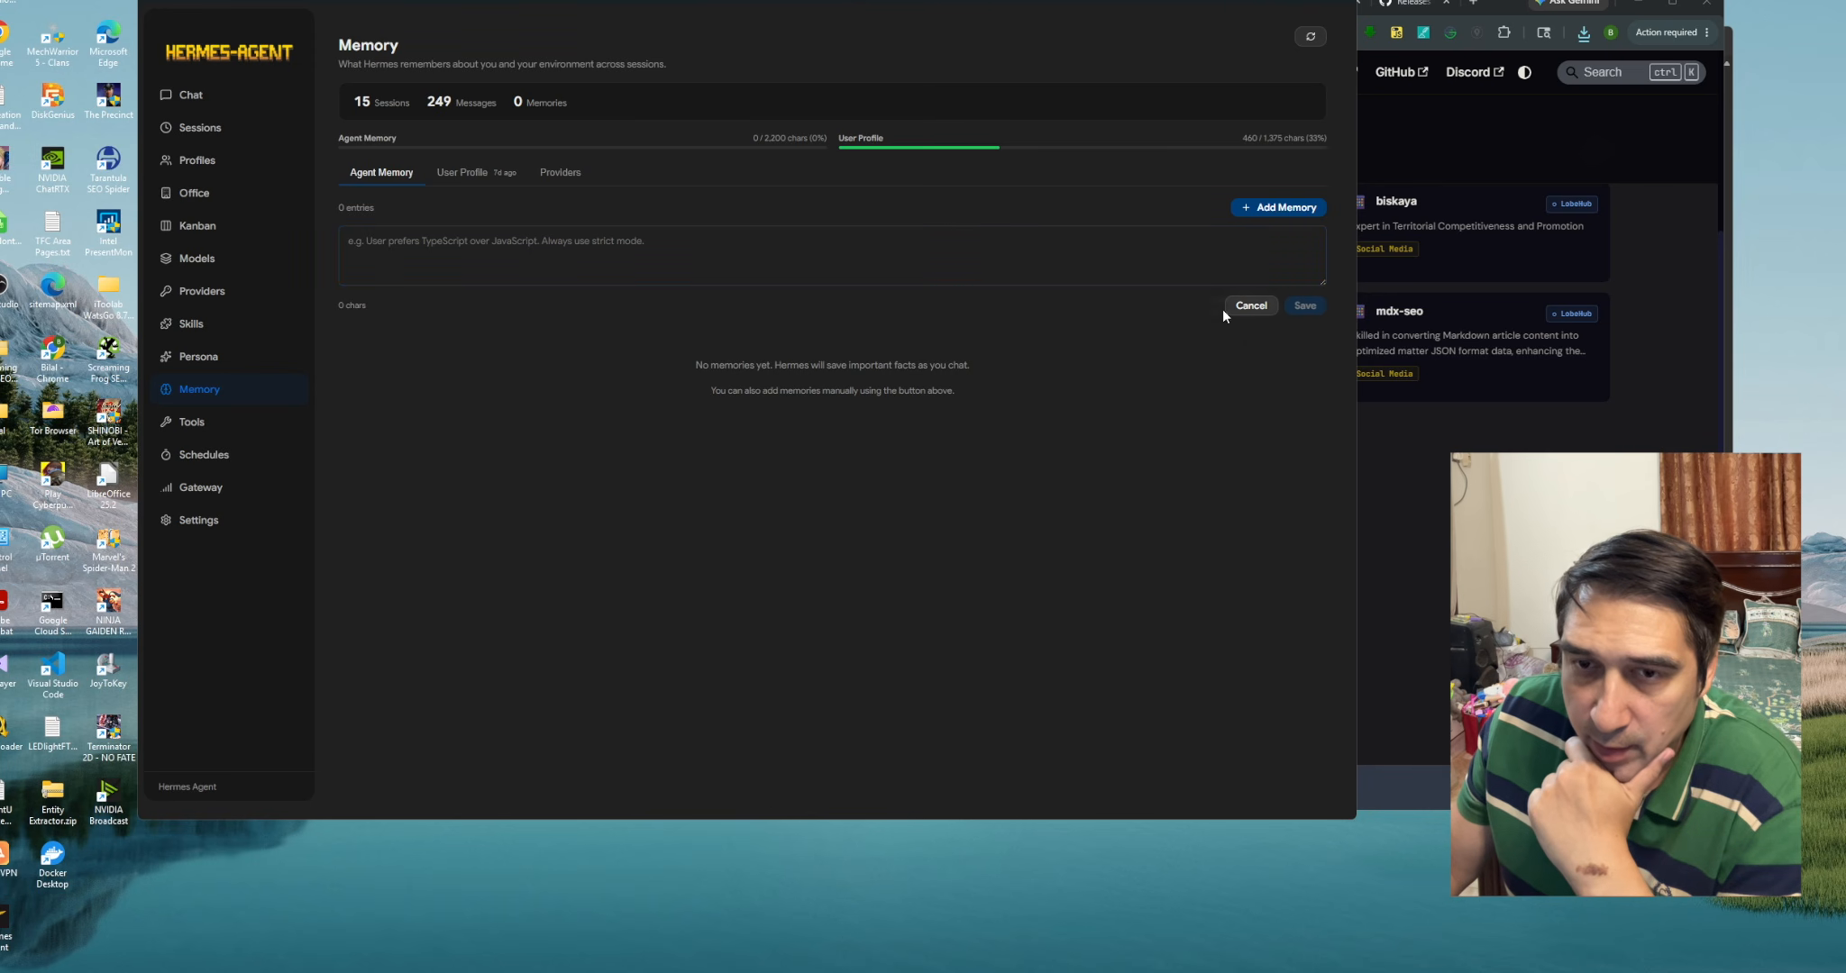
left_click(1250, 306)
Read through the stored user profile in Memory and view the pluggable memory providers
left_click(467, 171)
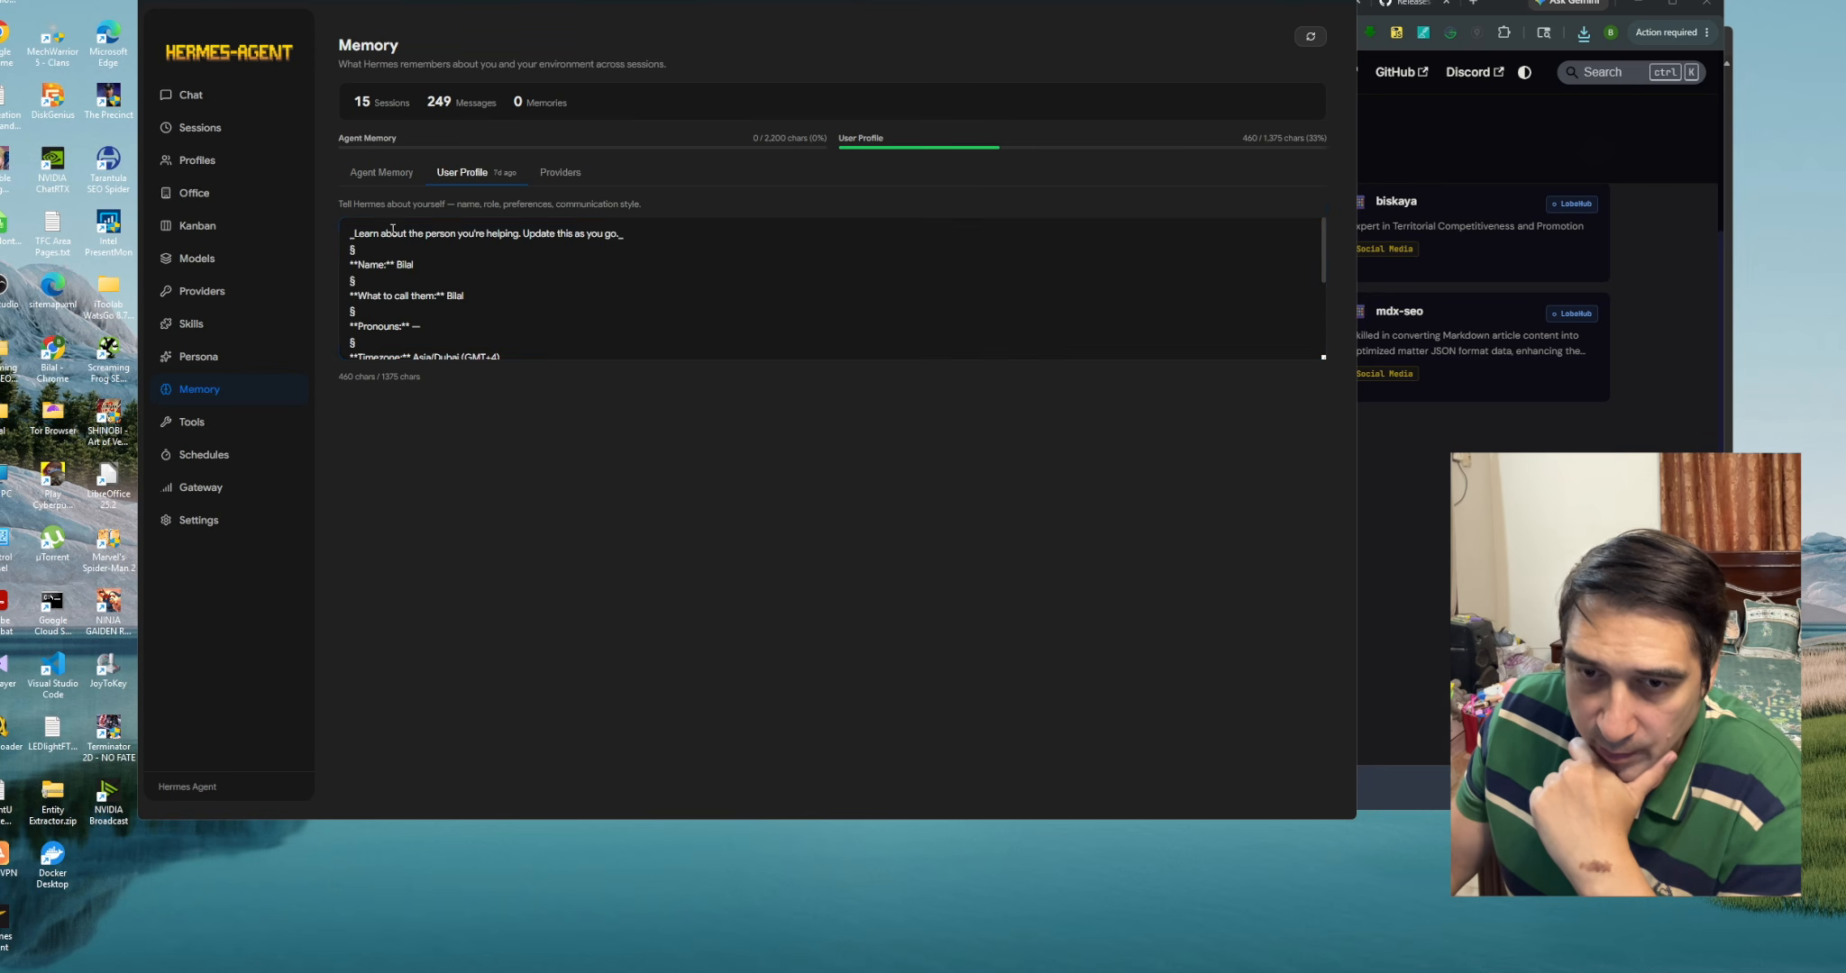
left_click_drag(385, 264, 413, 264)
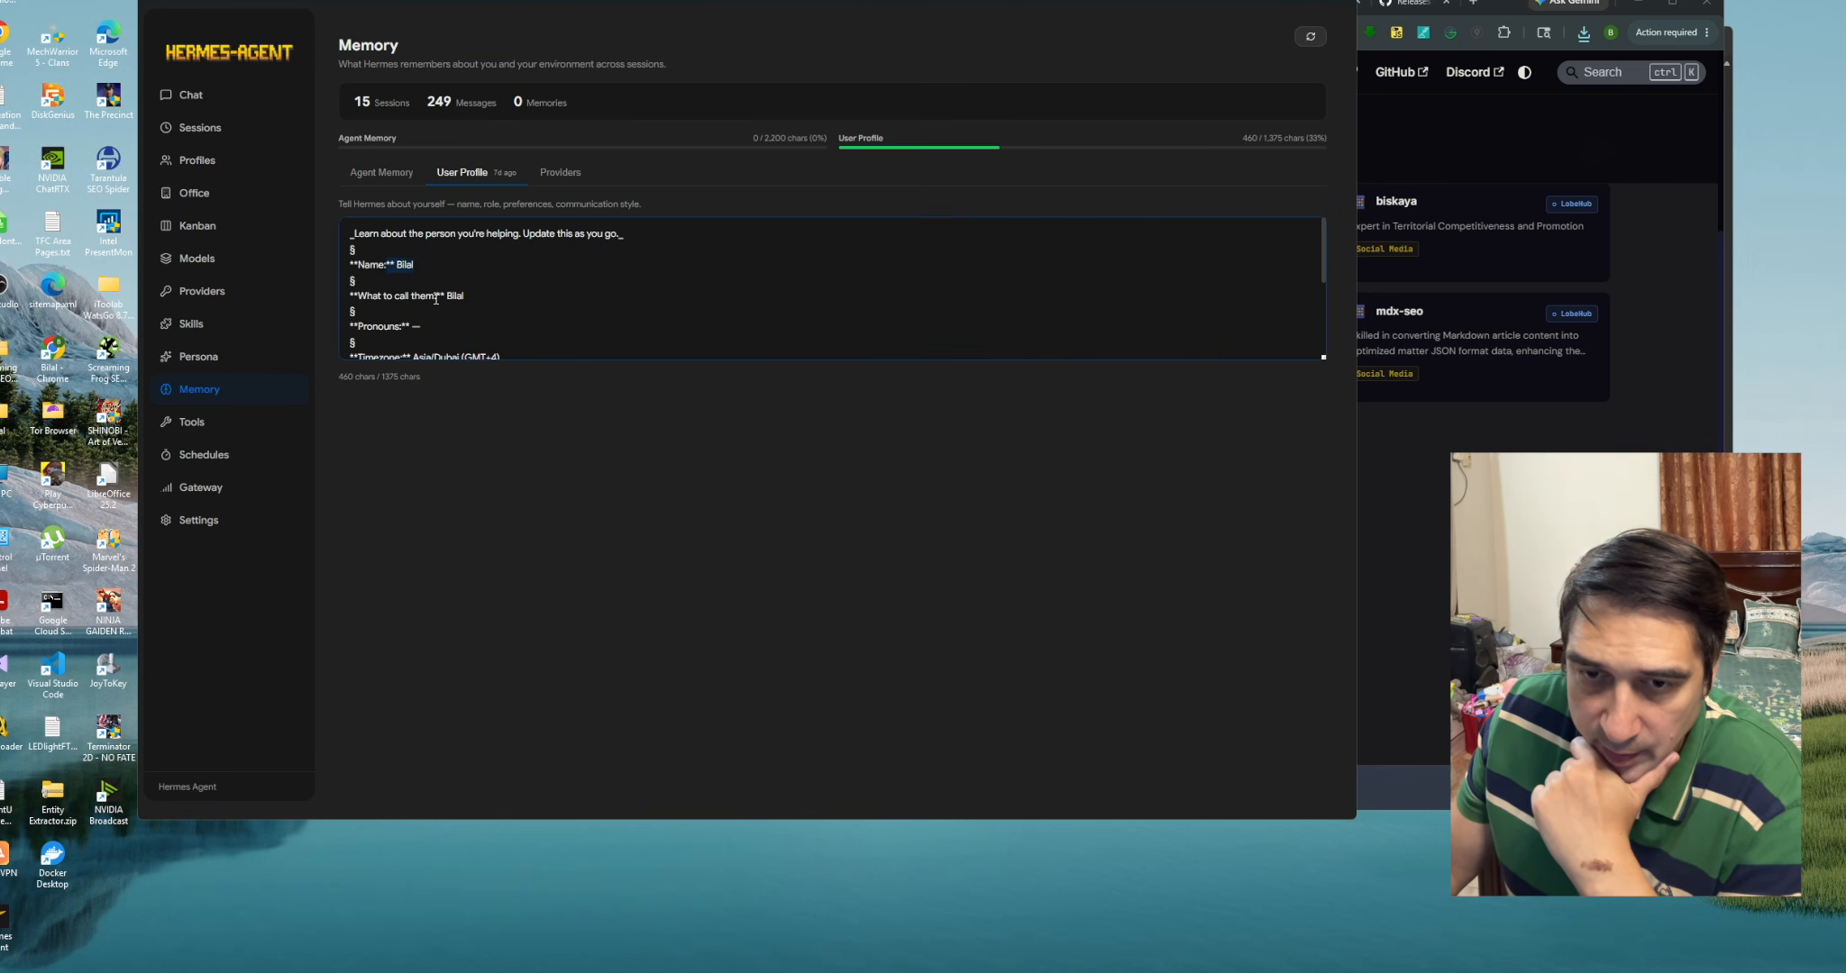
scroll(375, 324, "down", 3)
left_click(519, 314)
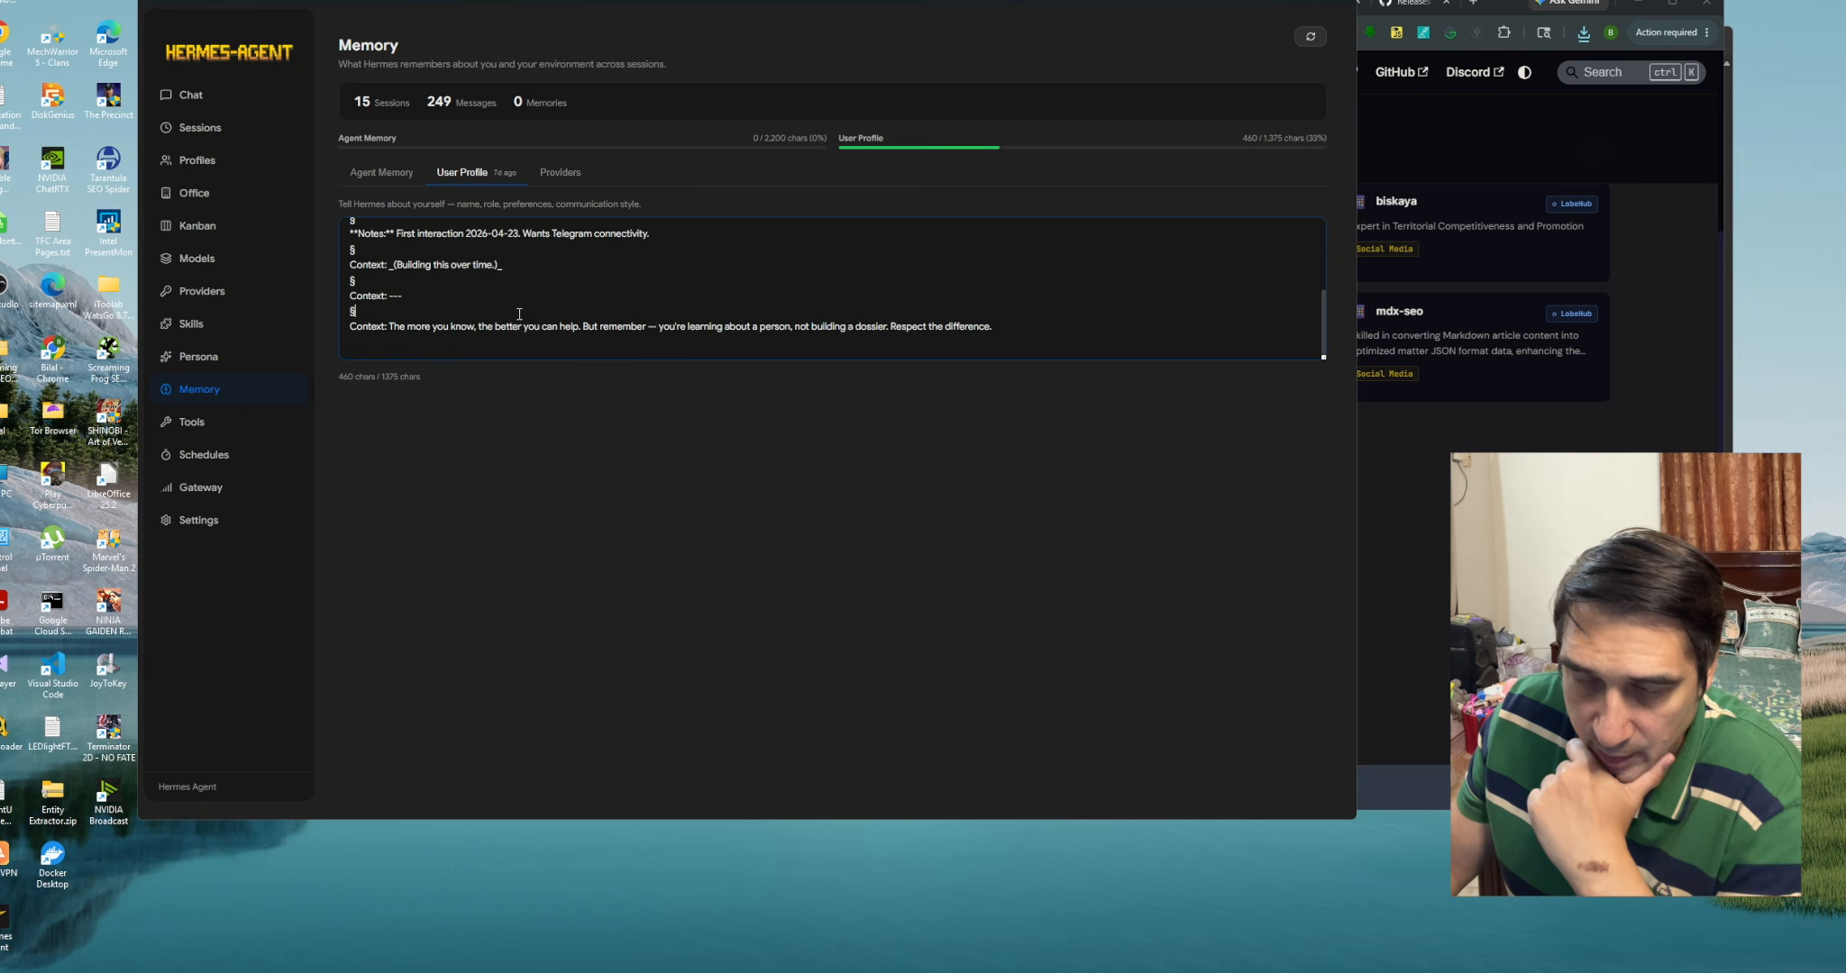
left_click(557, 175)
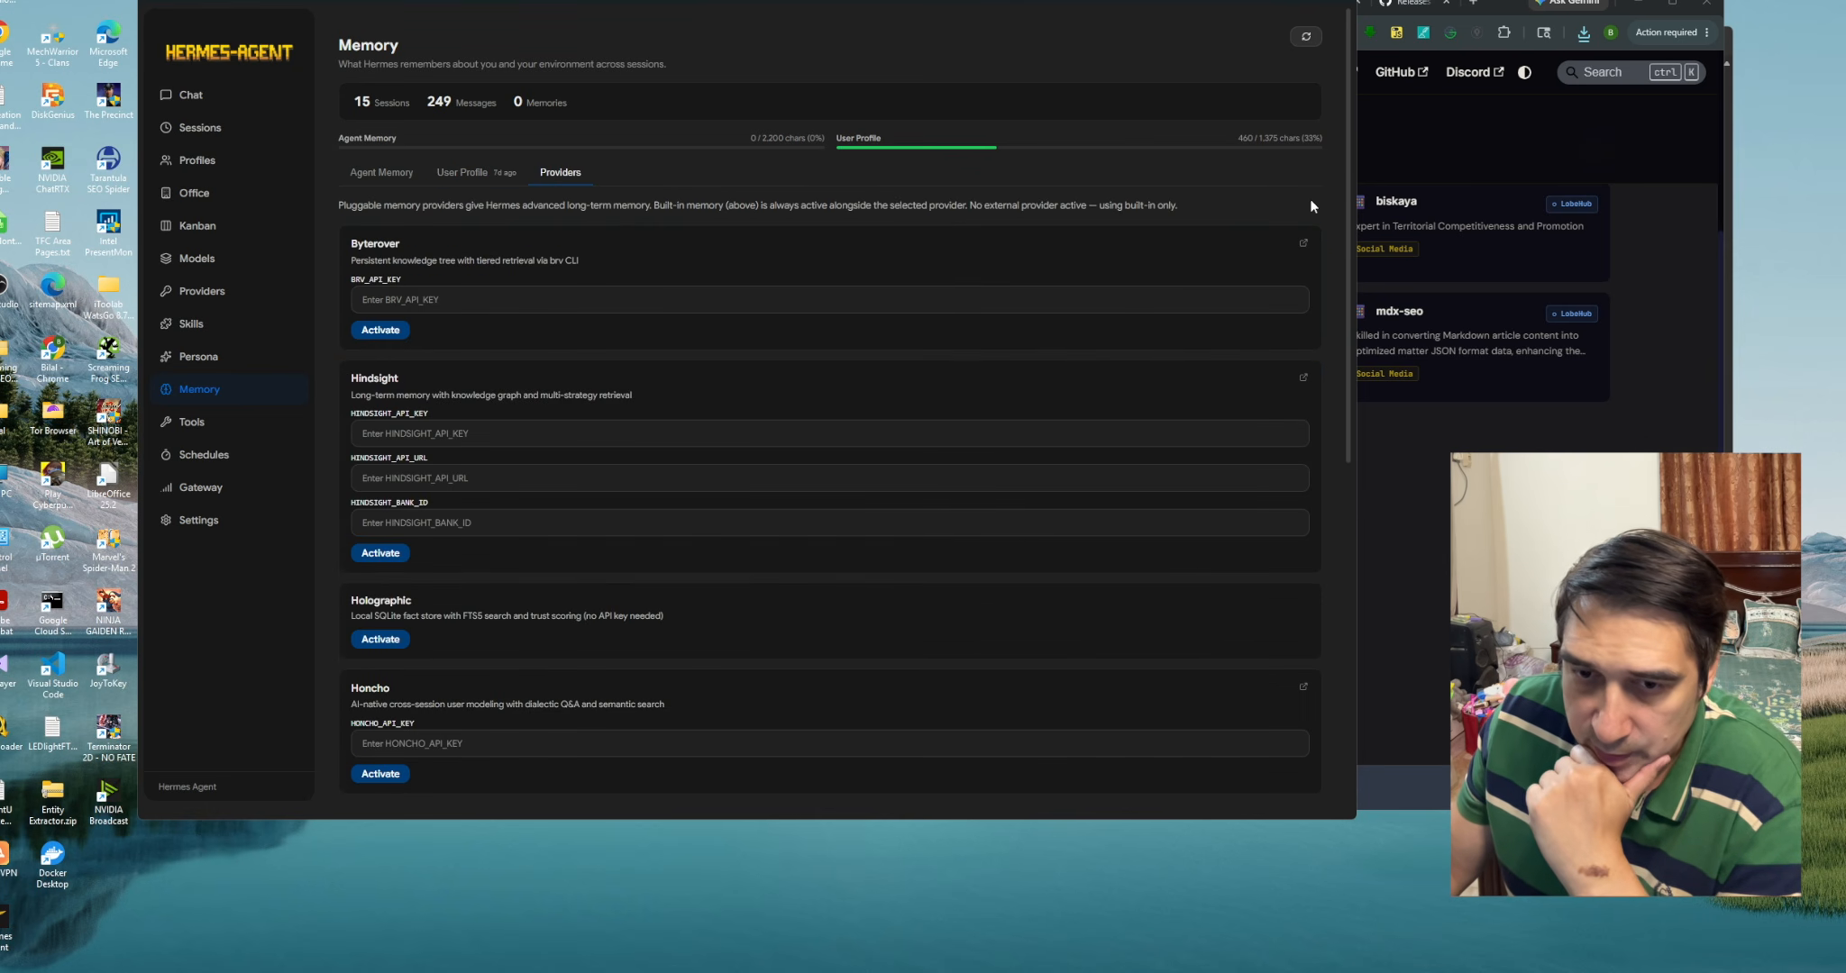
Look through the Tools, Schedules and Gateway sections, including the available toolsets and messaging platforms
left_click(185, 423)
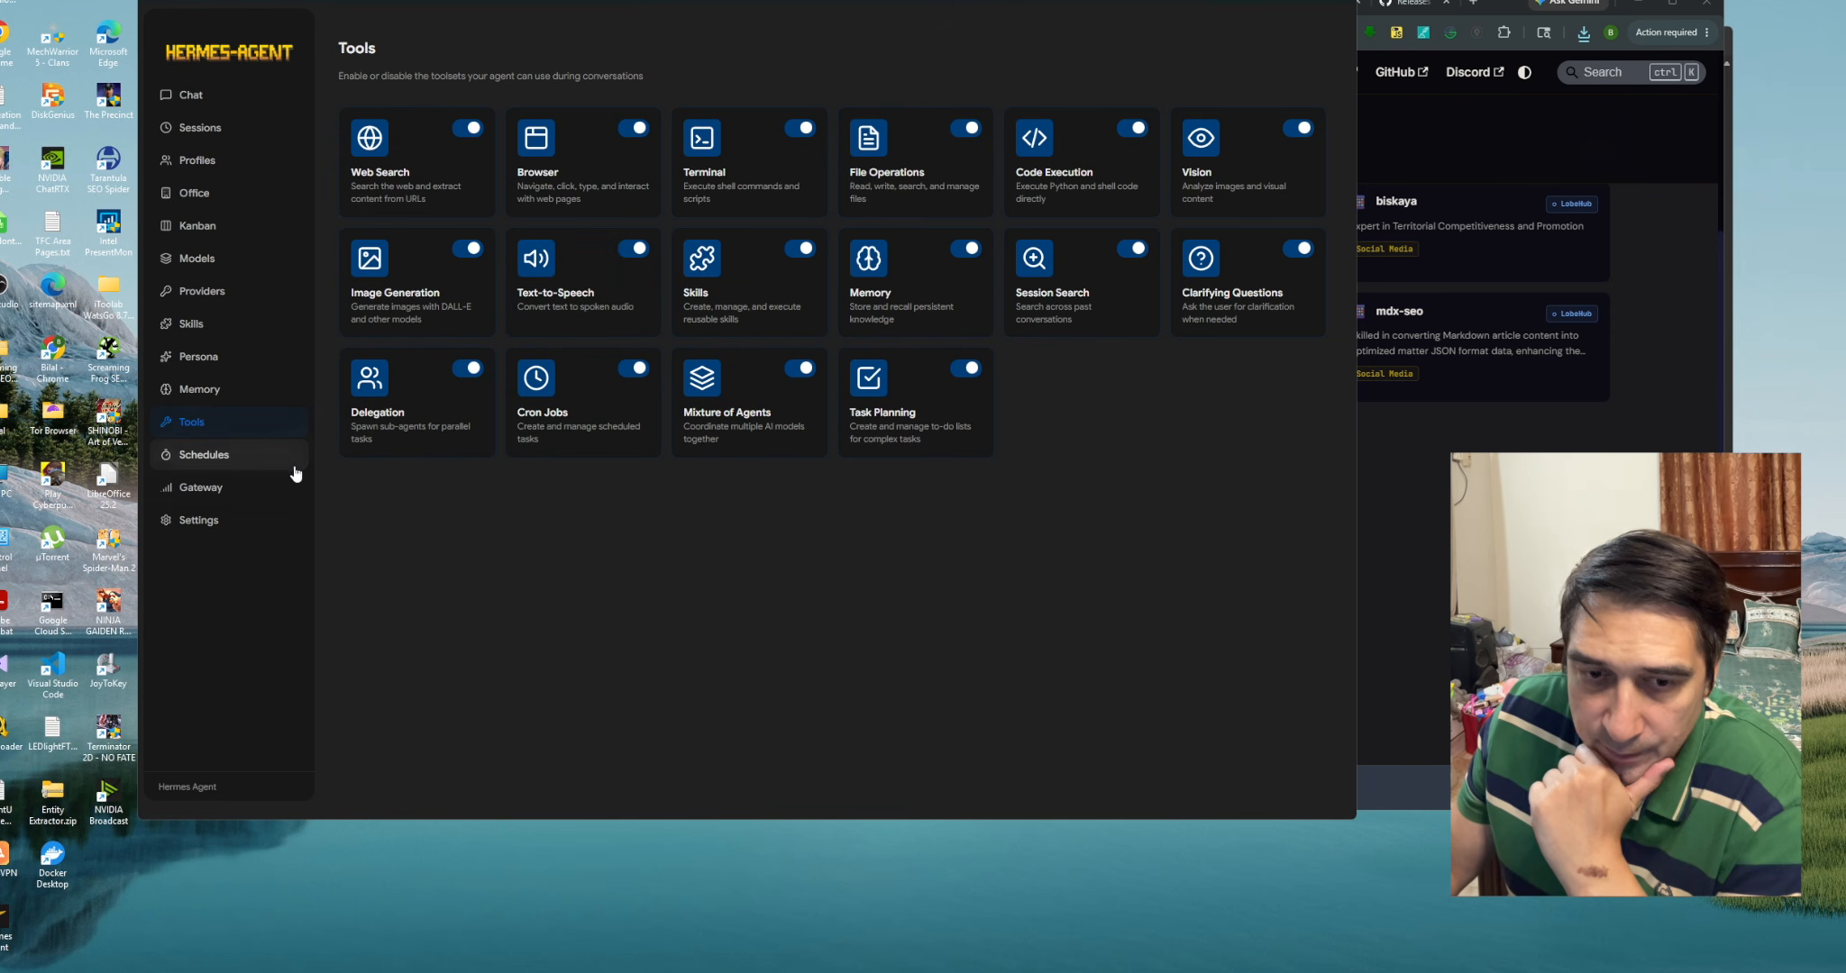
left_click(212, 458)
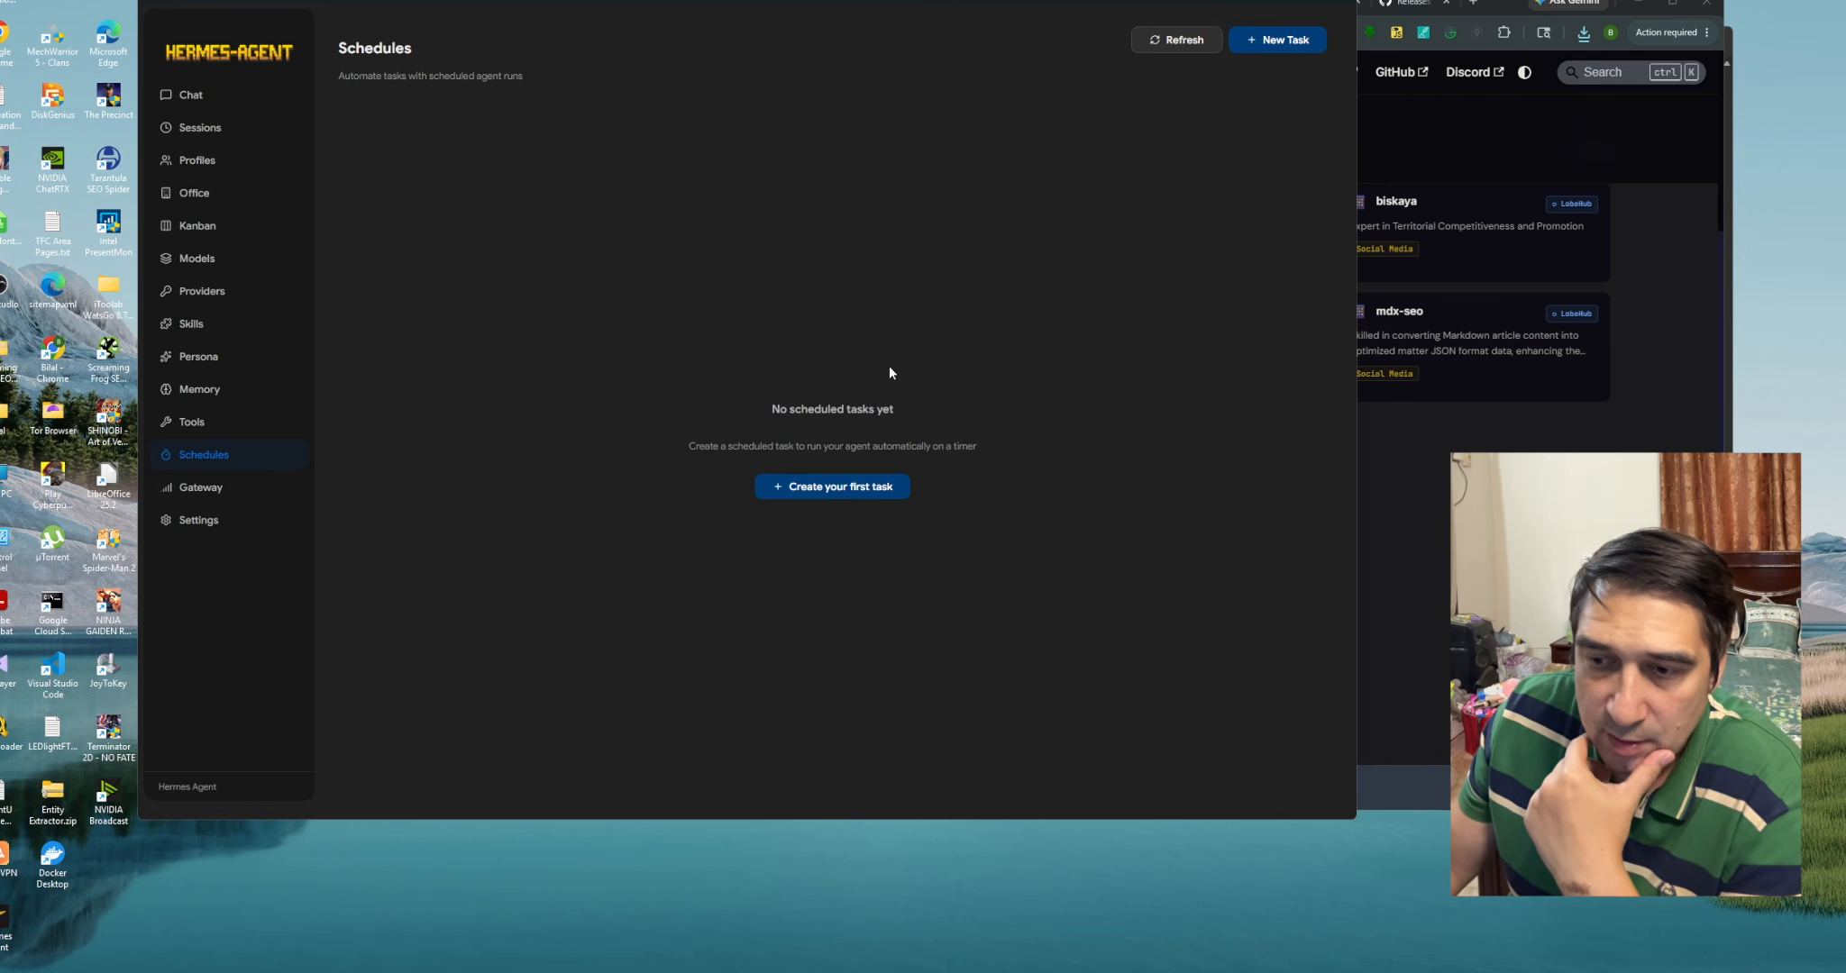
left_click(226, 486)
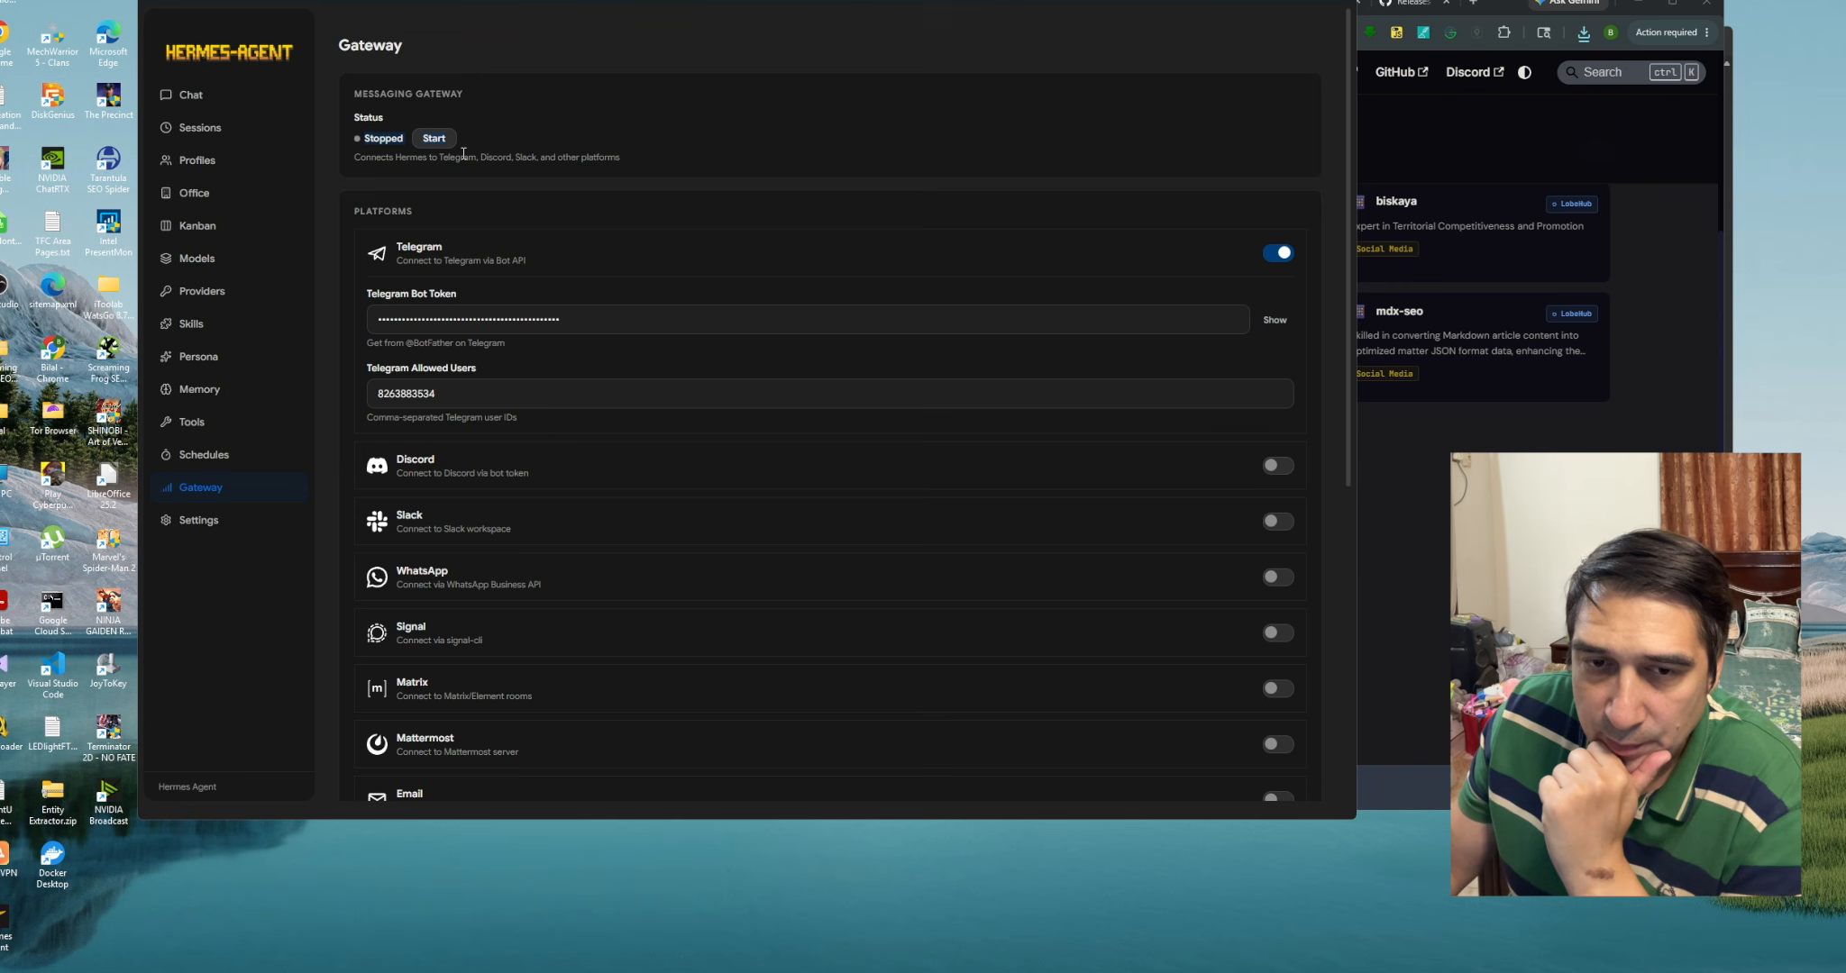
Examine the Settings section from connection and appearance through network and backup options, and close the Hermes window
left_click(230, 524)
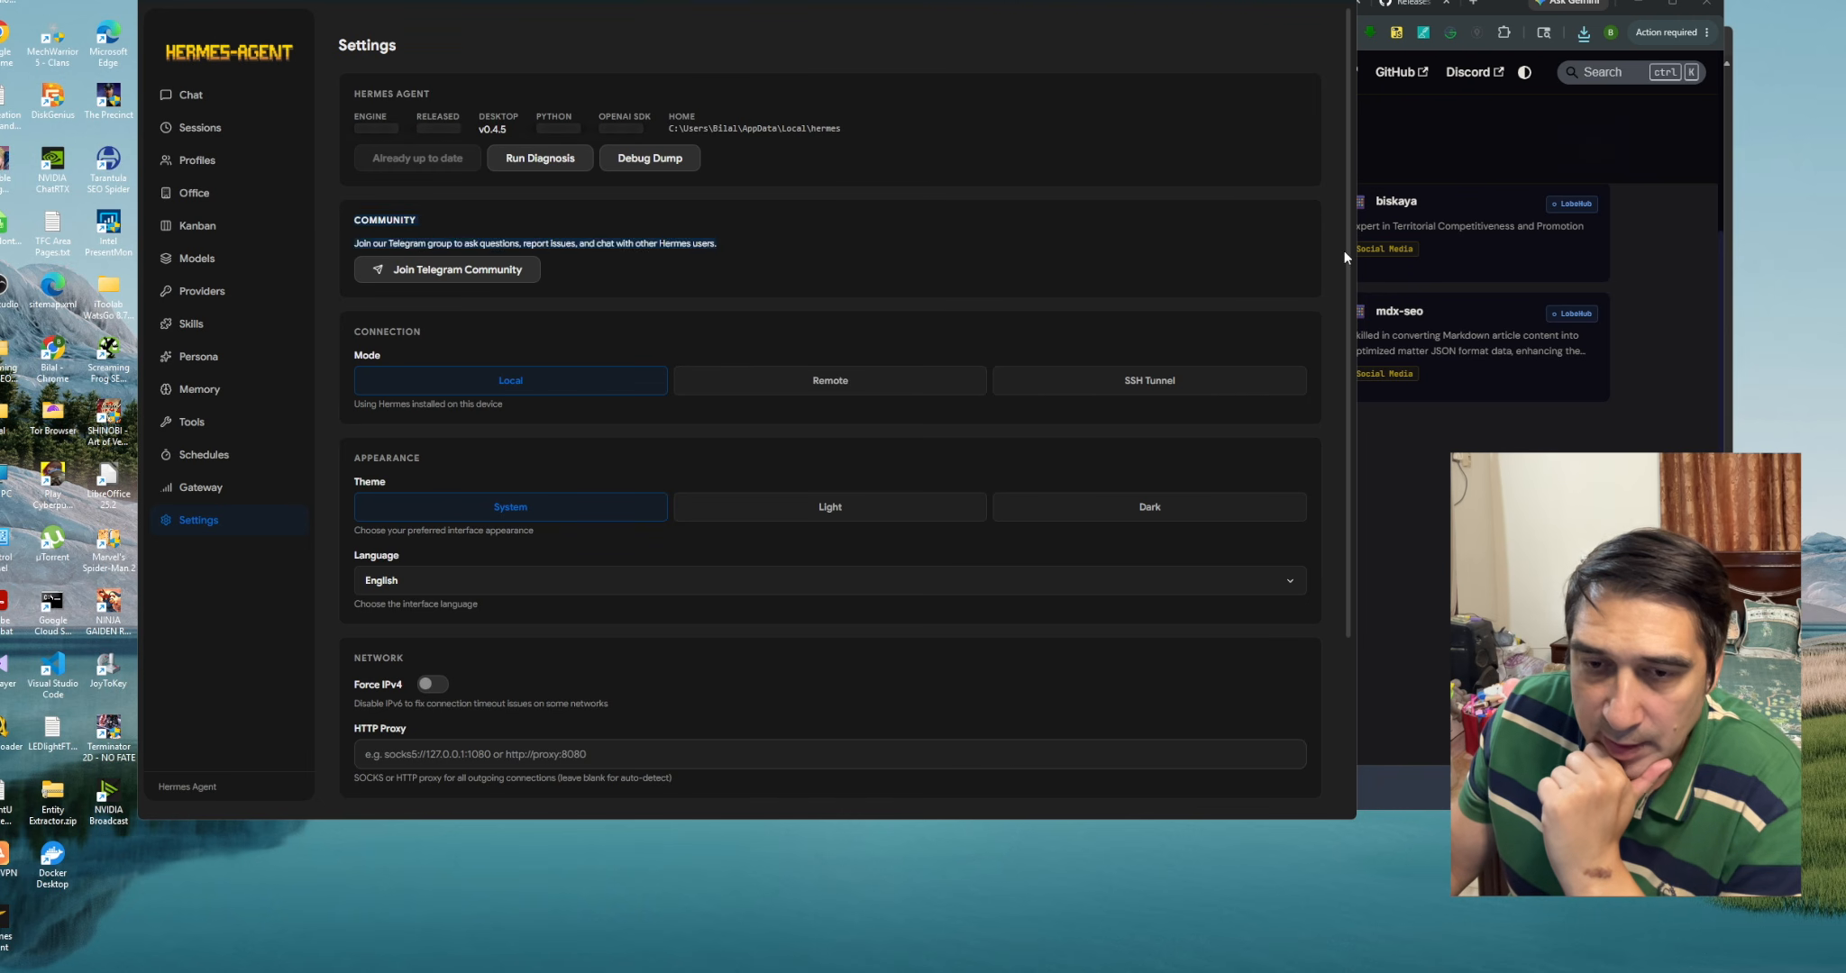
left_click_drag(1351, 225, 1346, 427)
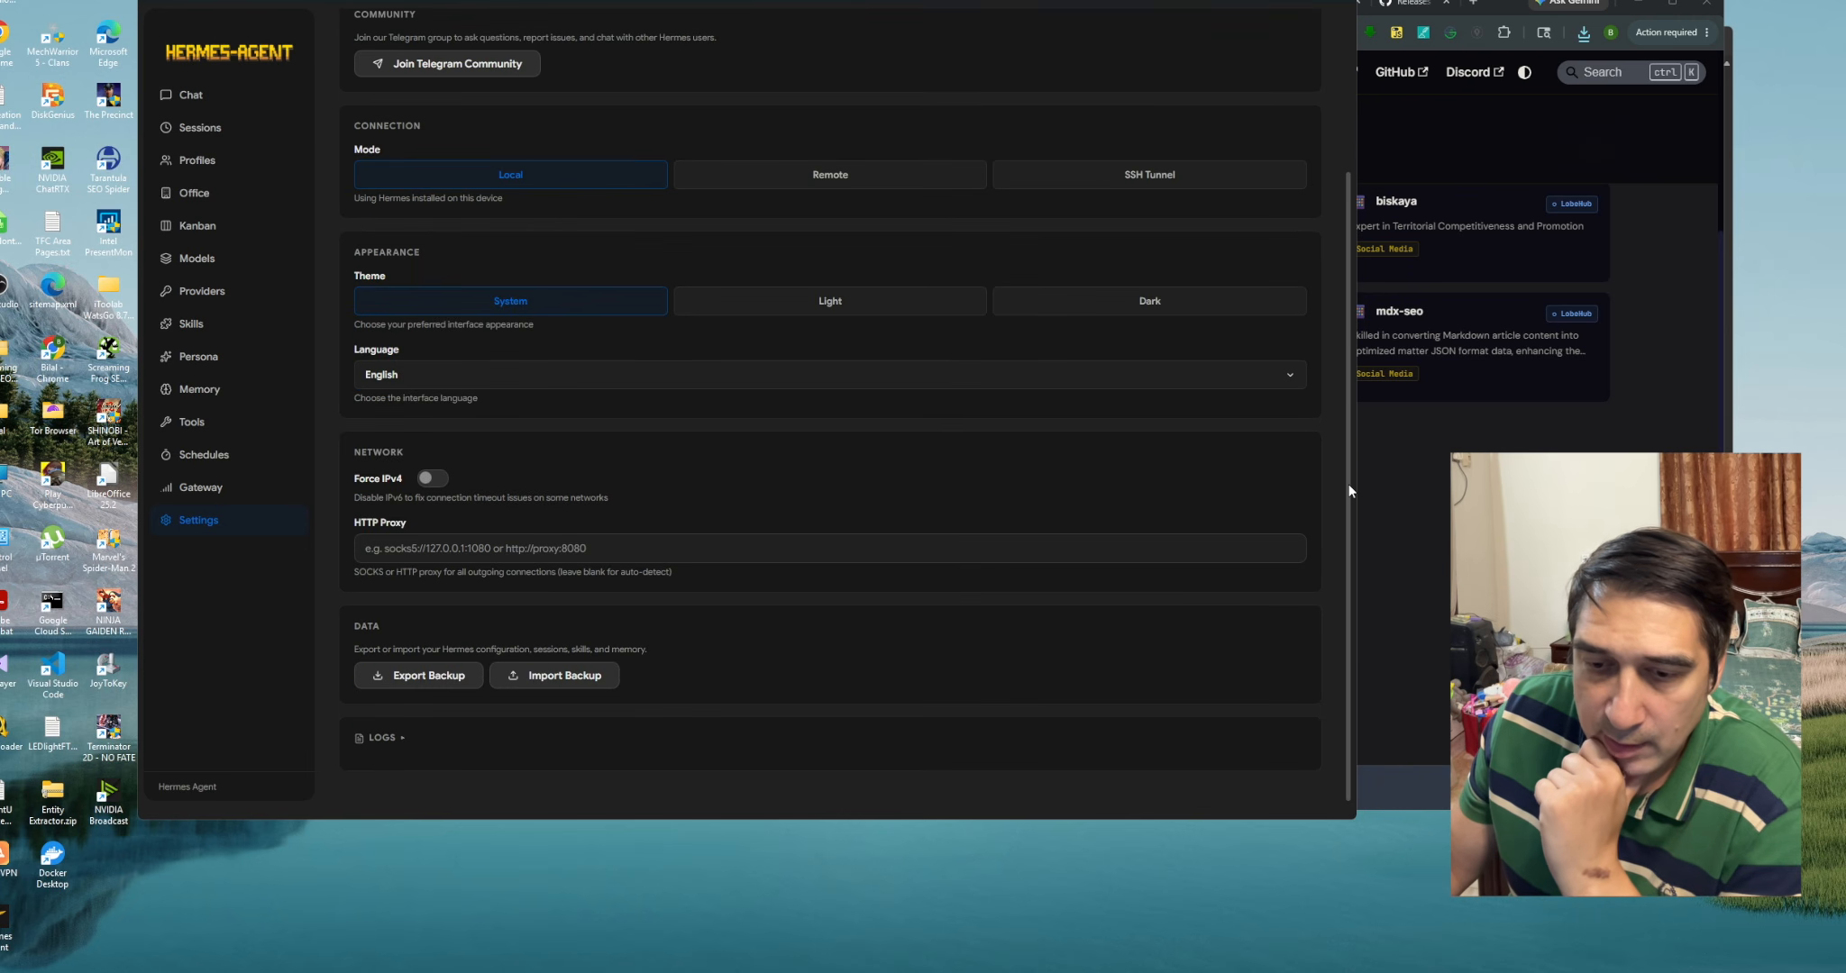
left_click_drag(1349, 486, 1342, 270)
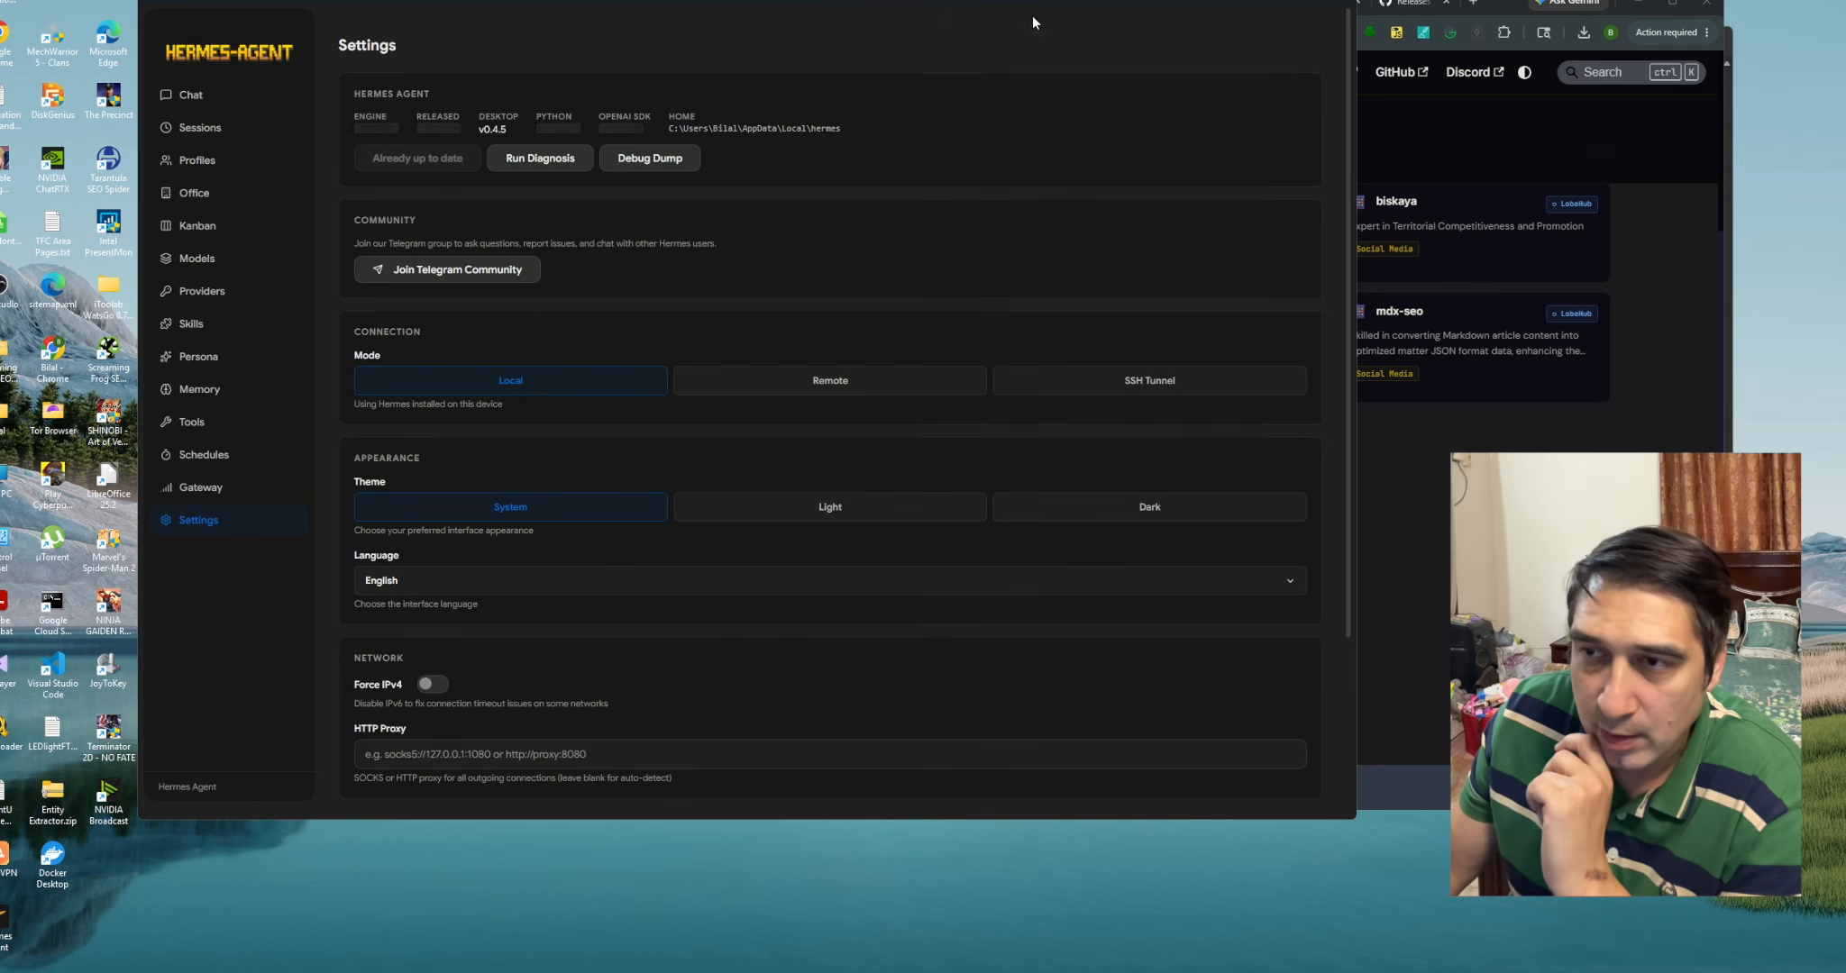
left_click(1338, 4)
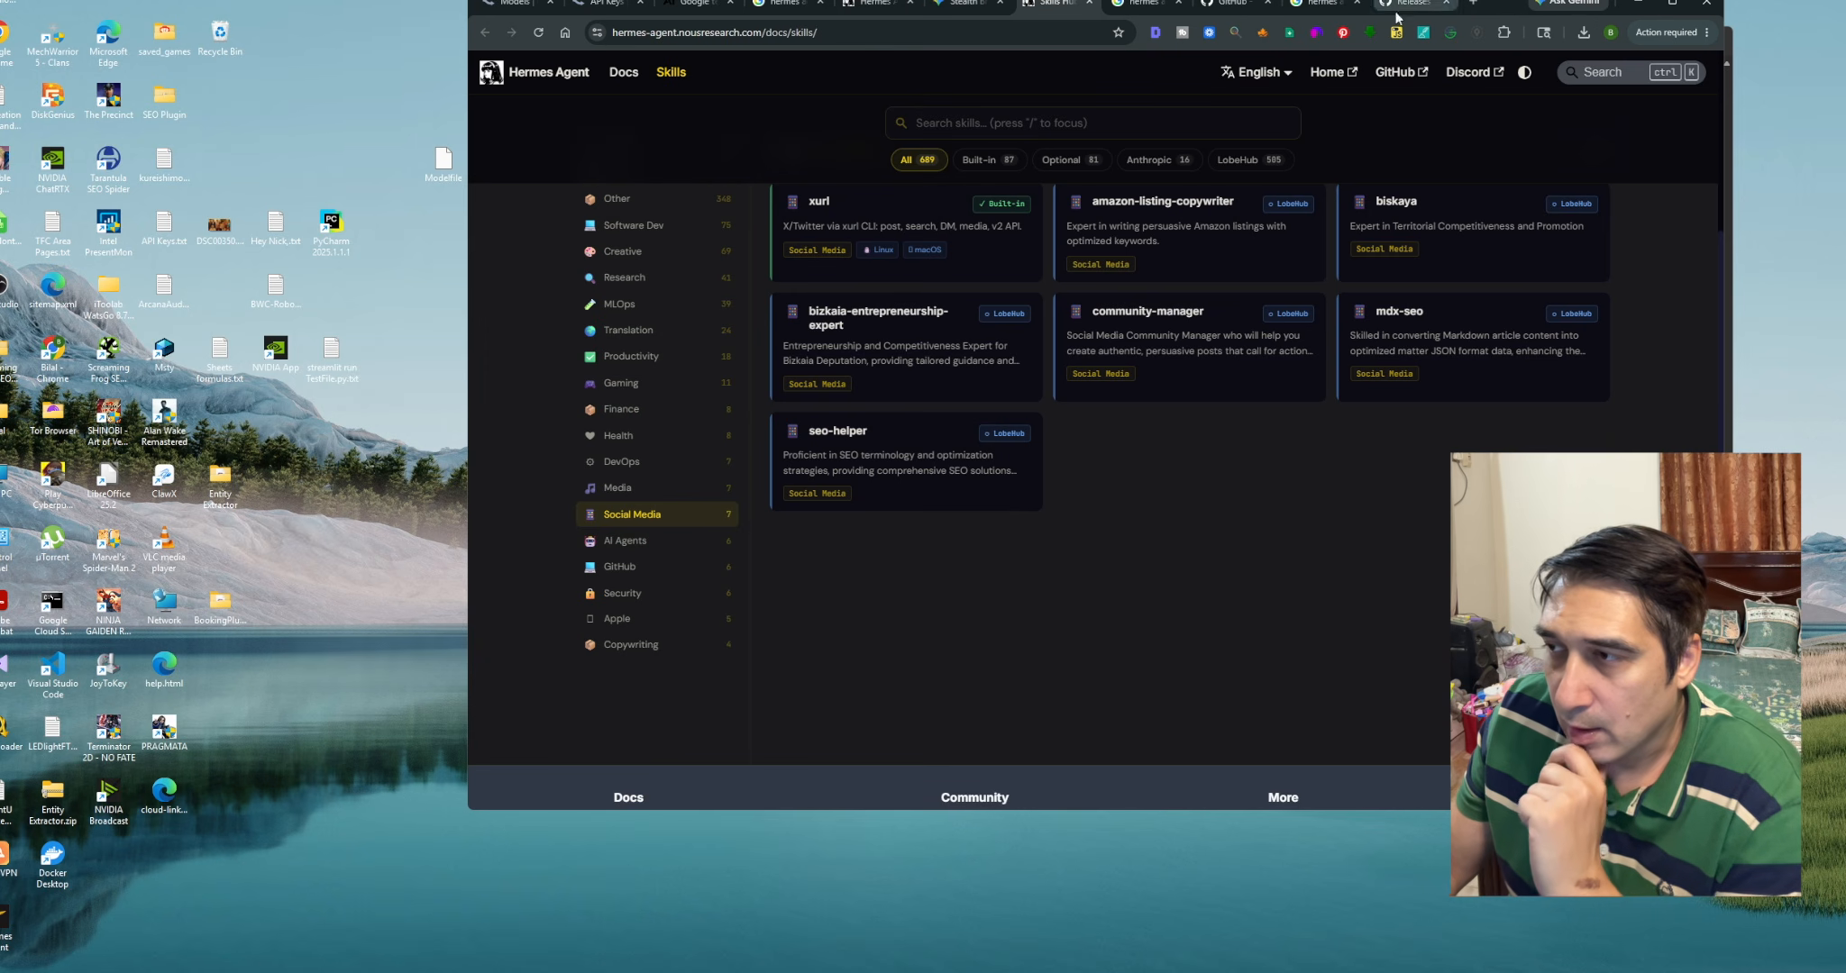
Run the downloaded hermes-desktop-0.4.5-setup.exe installer, allow it past SmartScreen, and dismiss the health check notice in the launched app
left_click(1584, 32)
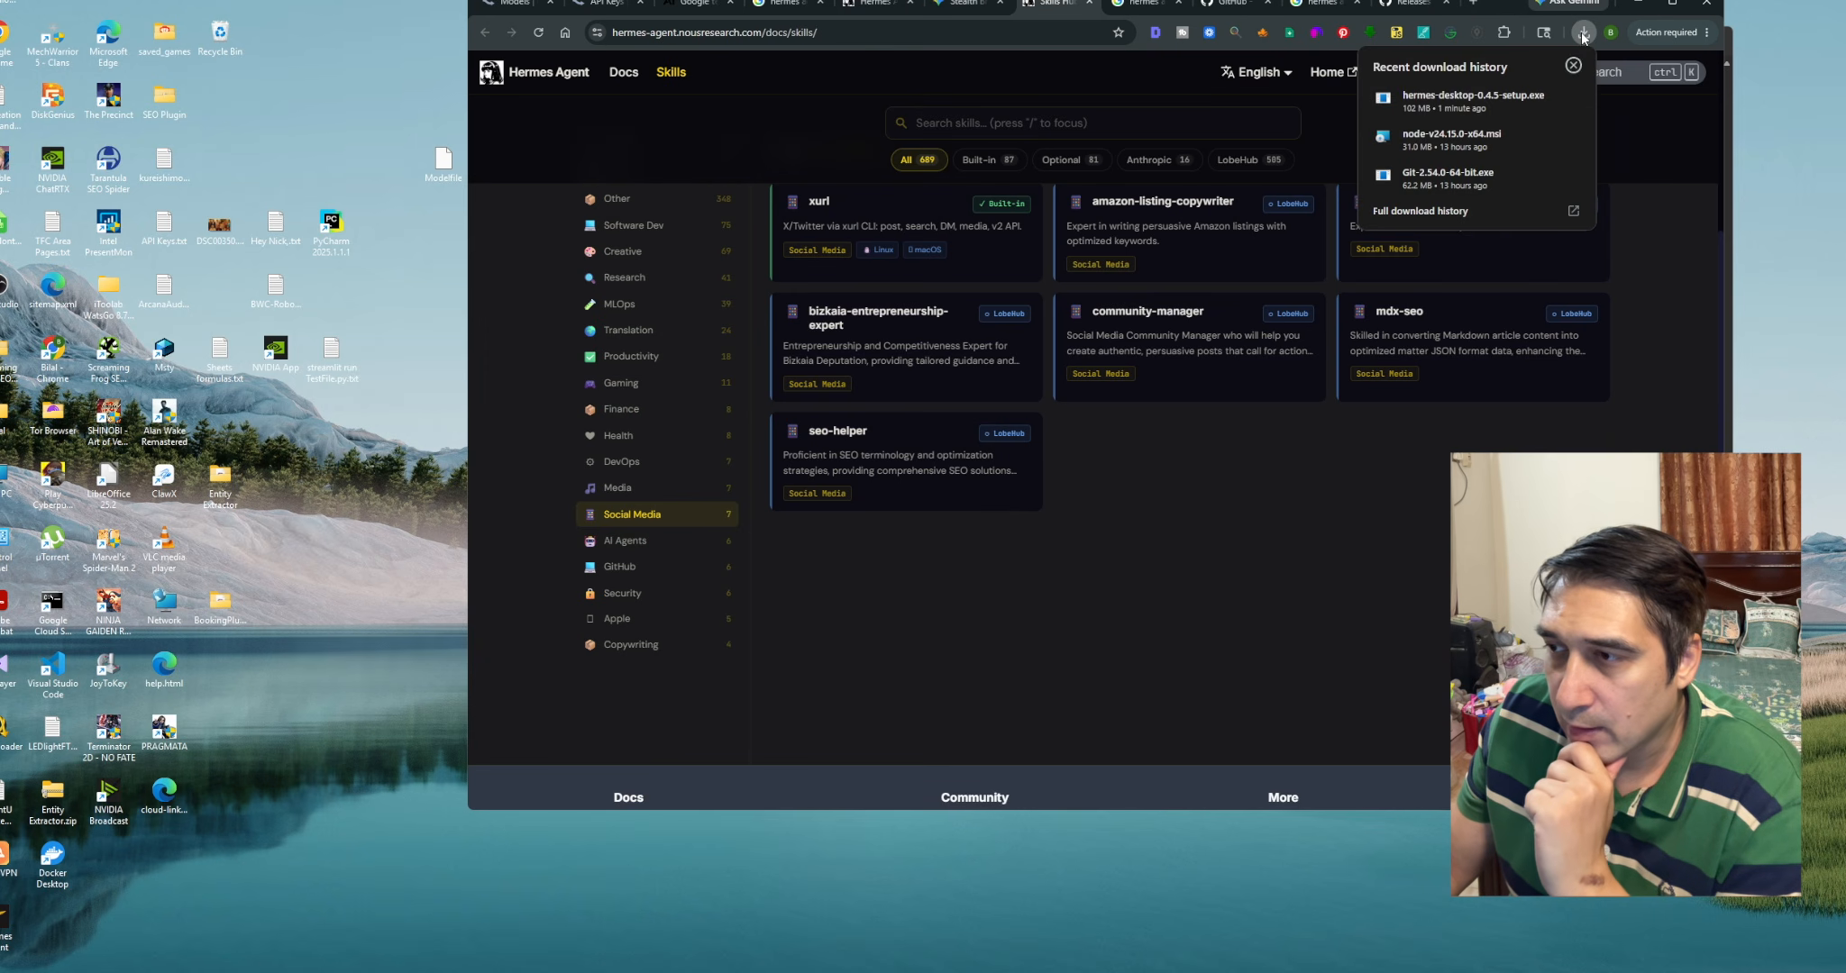
left_click(1478, 116)
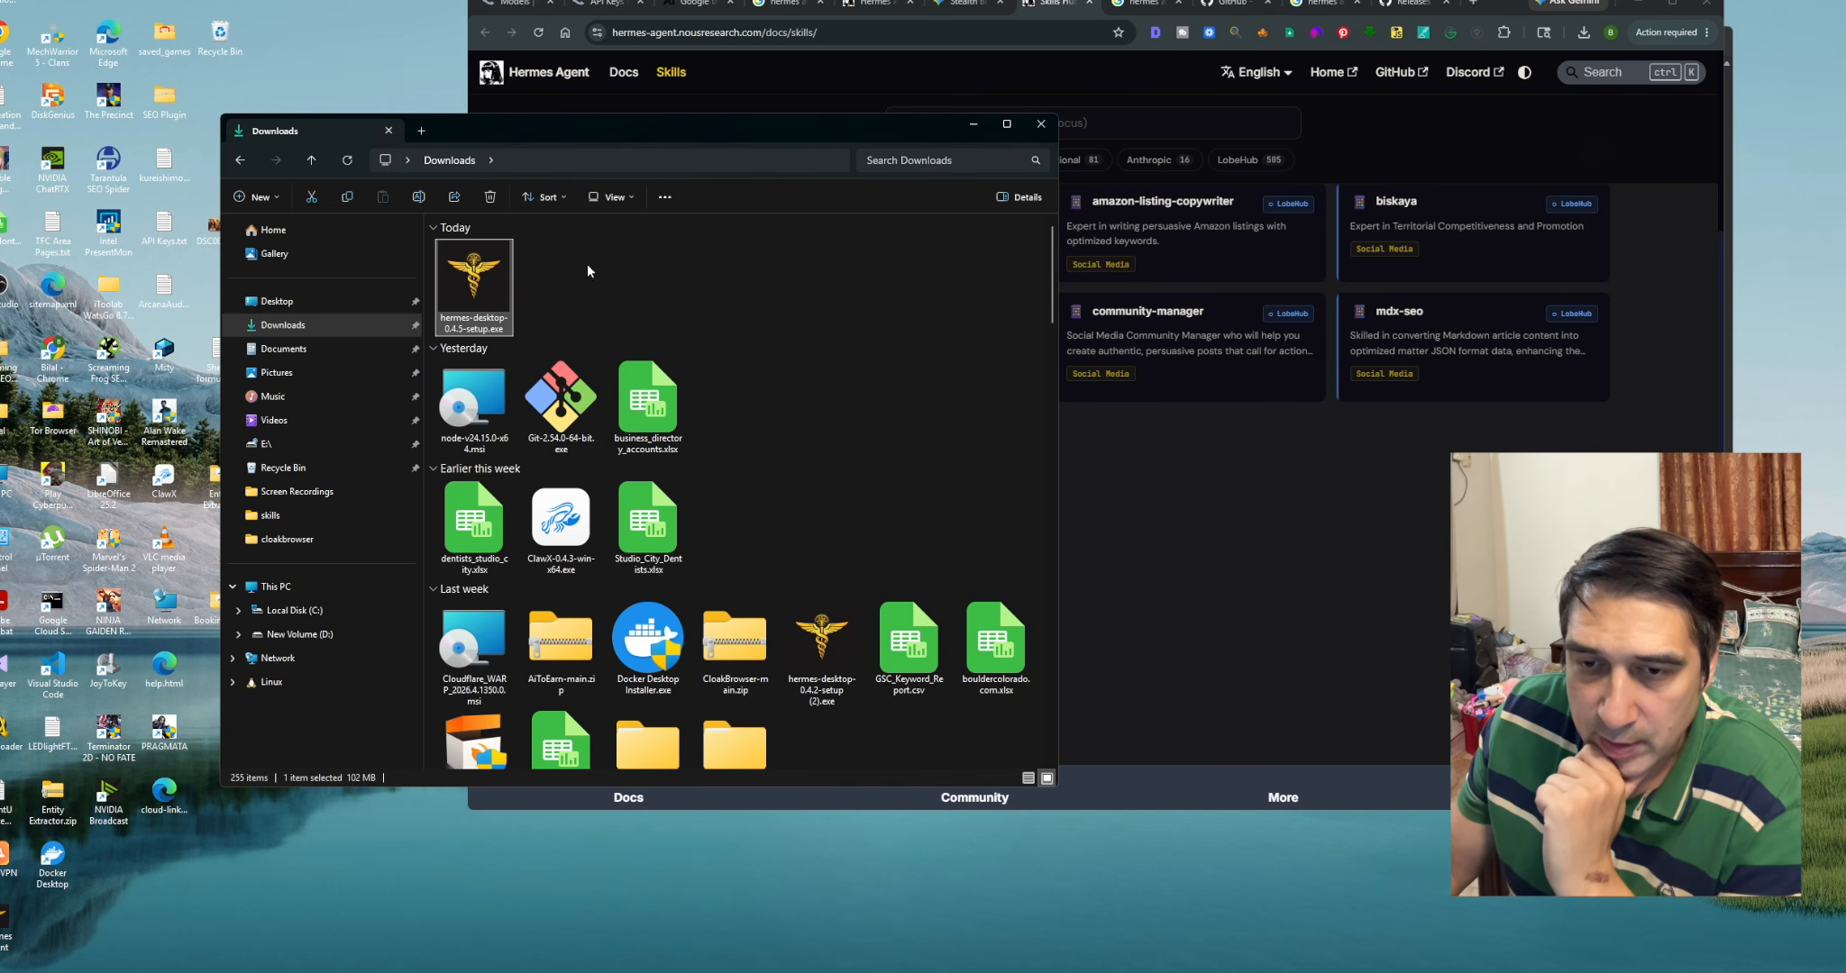
double_click(473, 284)
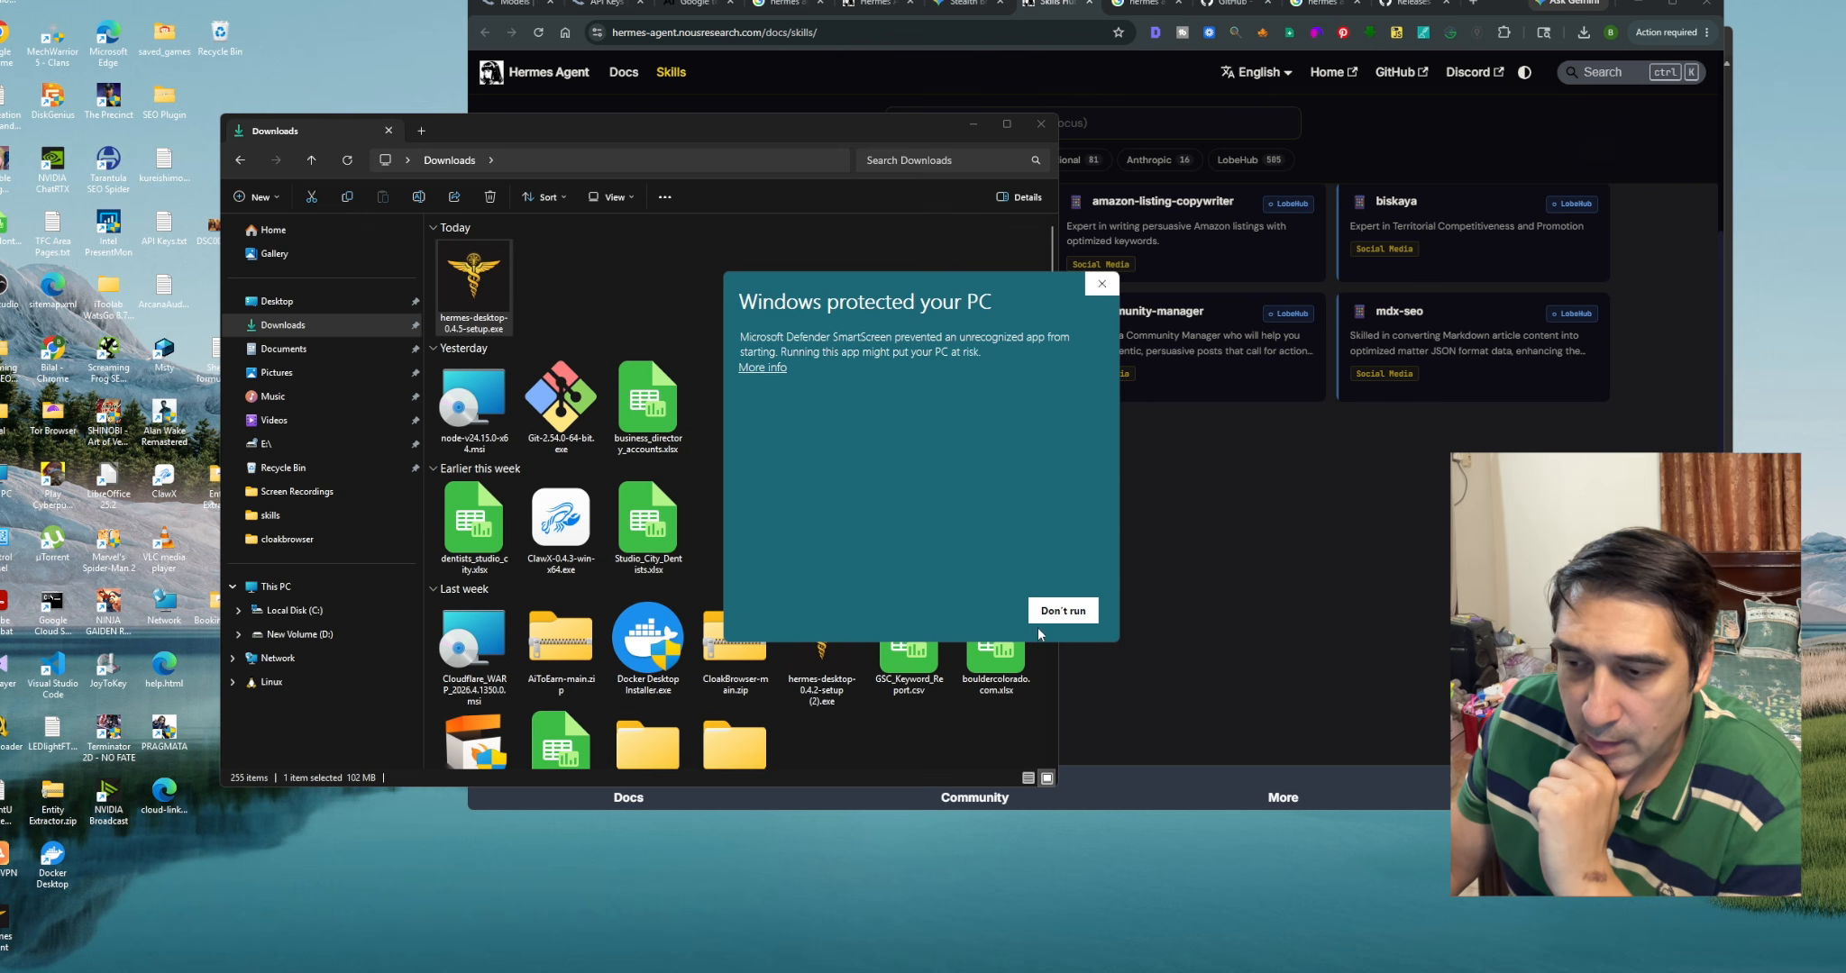
left_click(757, 368)
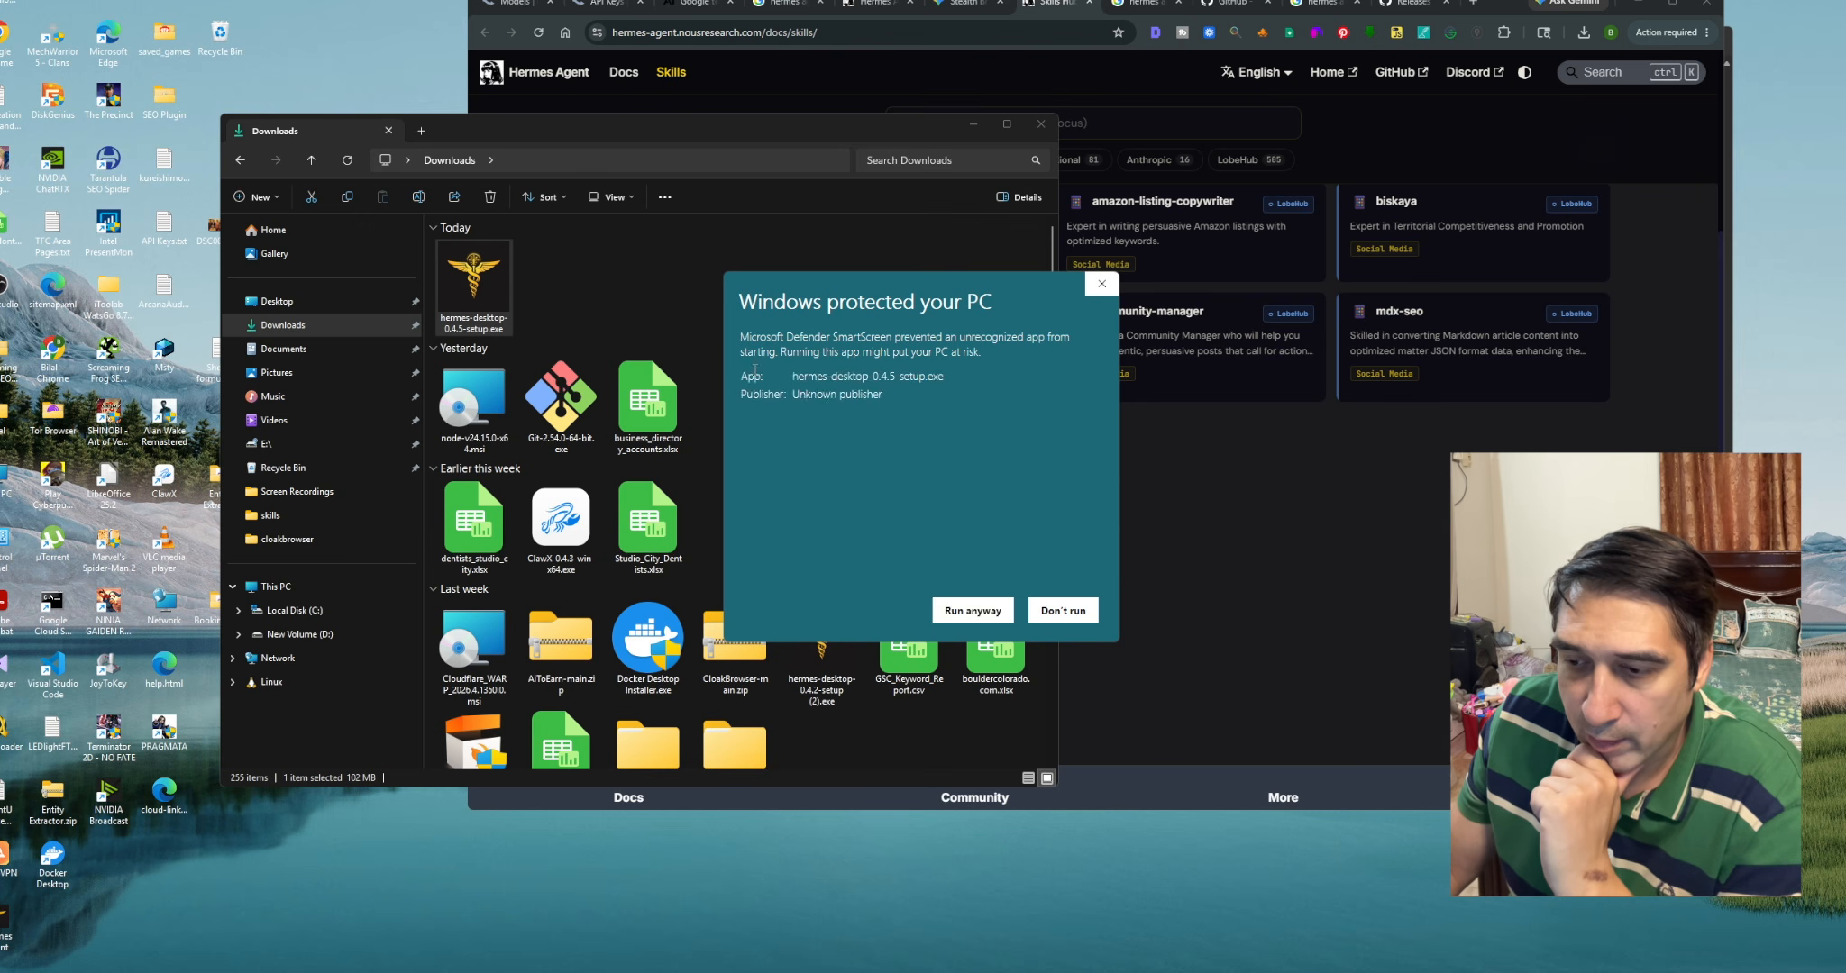
left_click(979, 614)
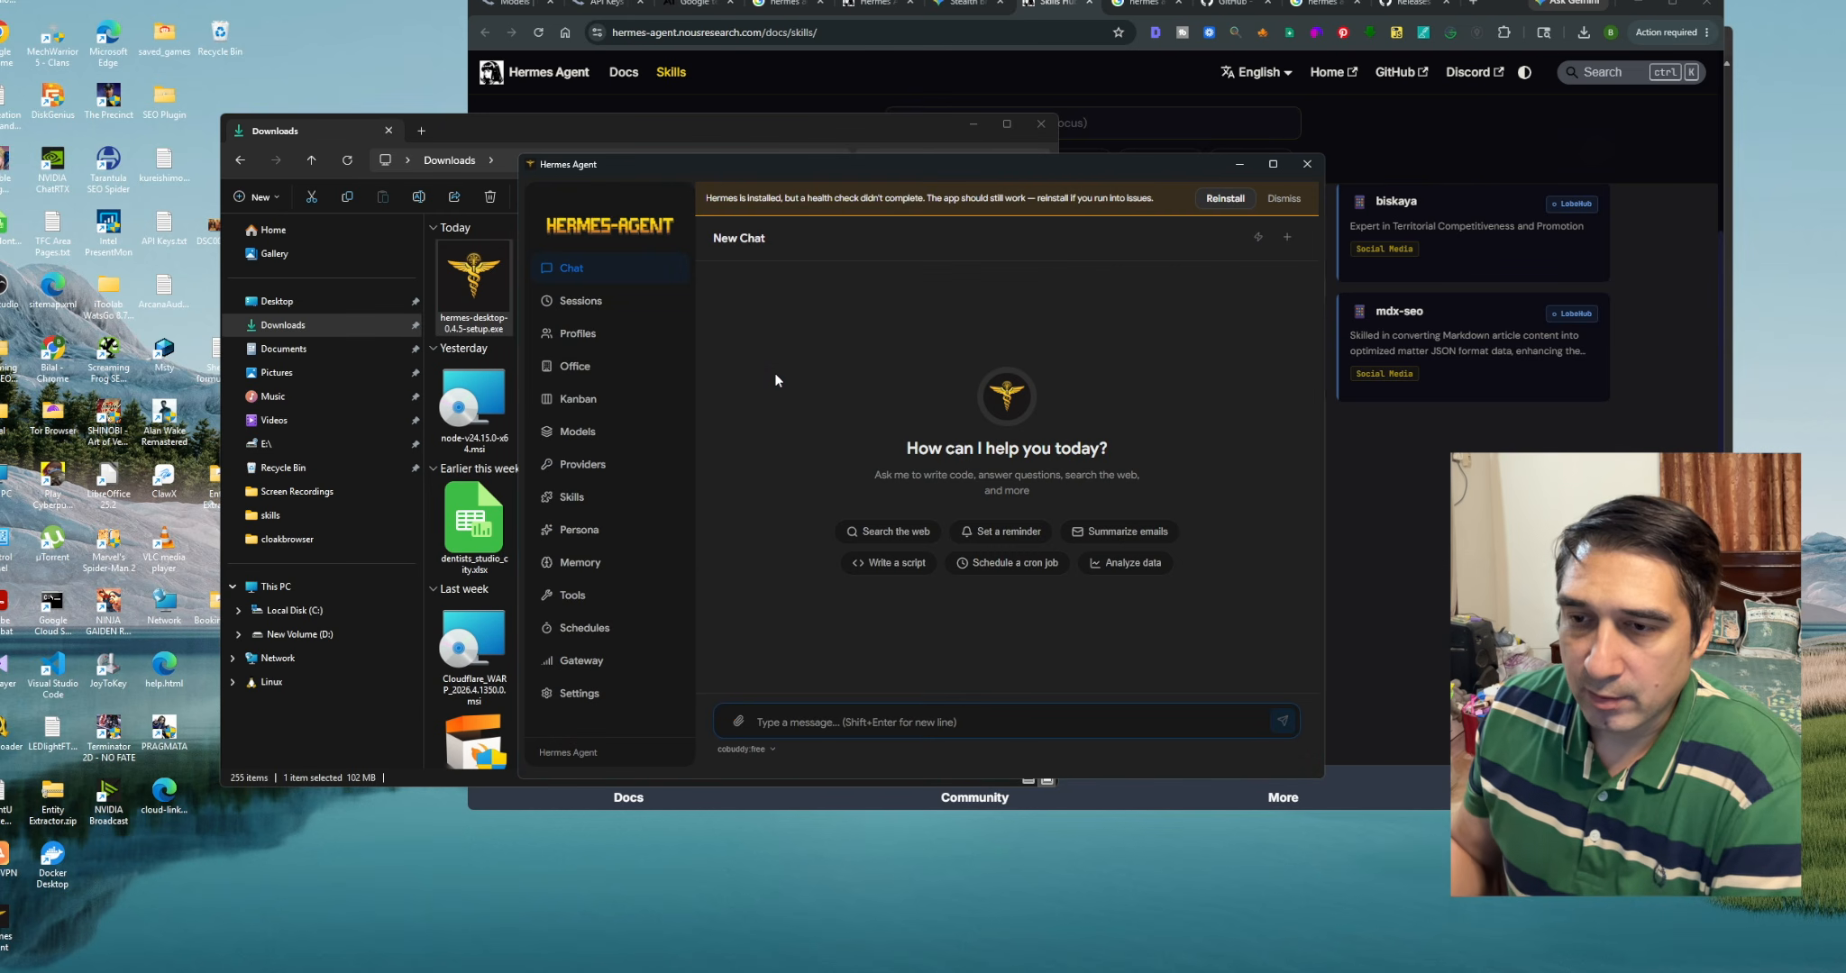
left_click_drag(799, 171, 554, 35)
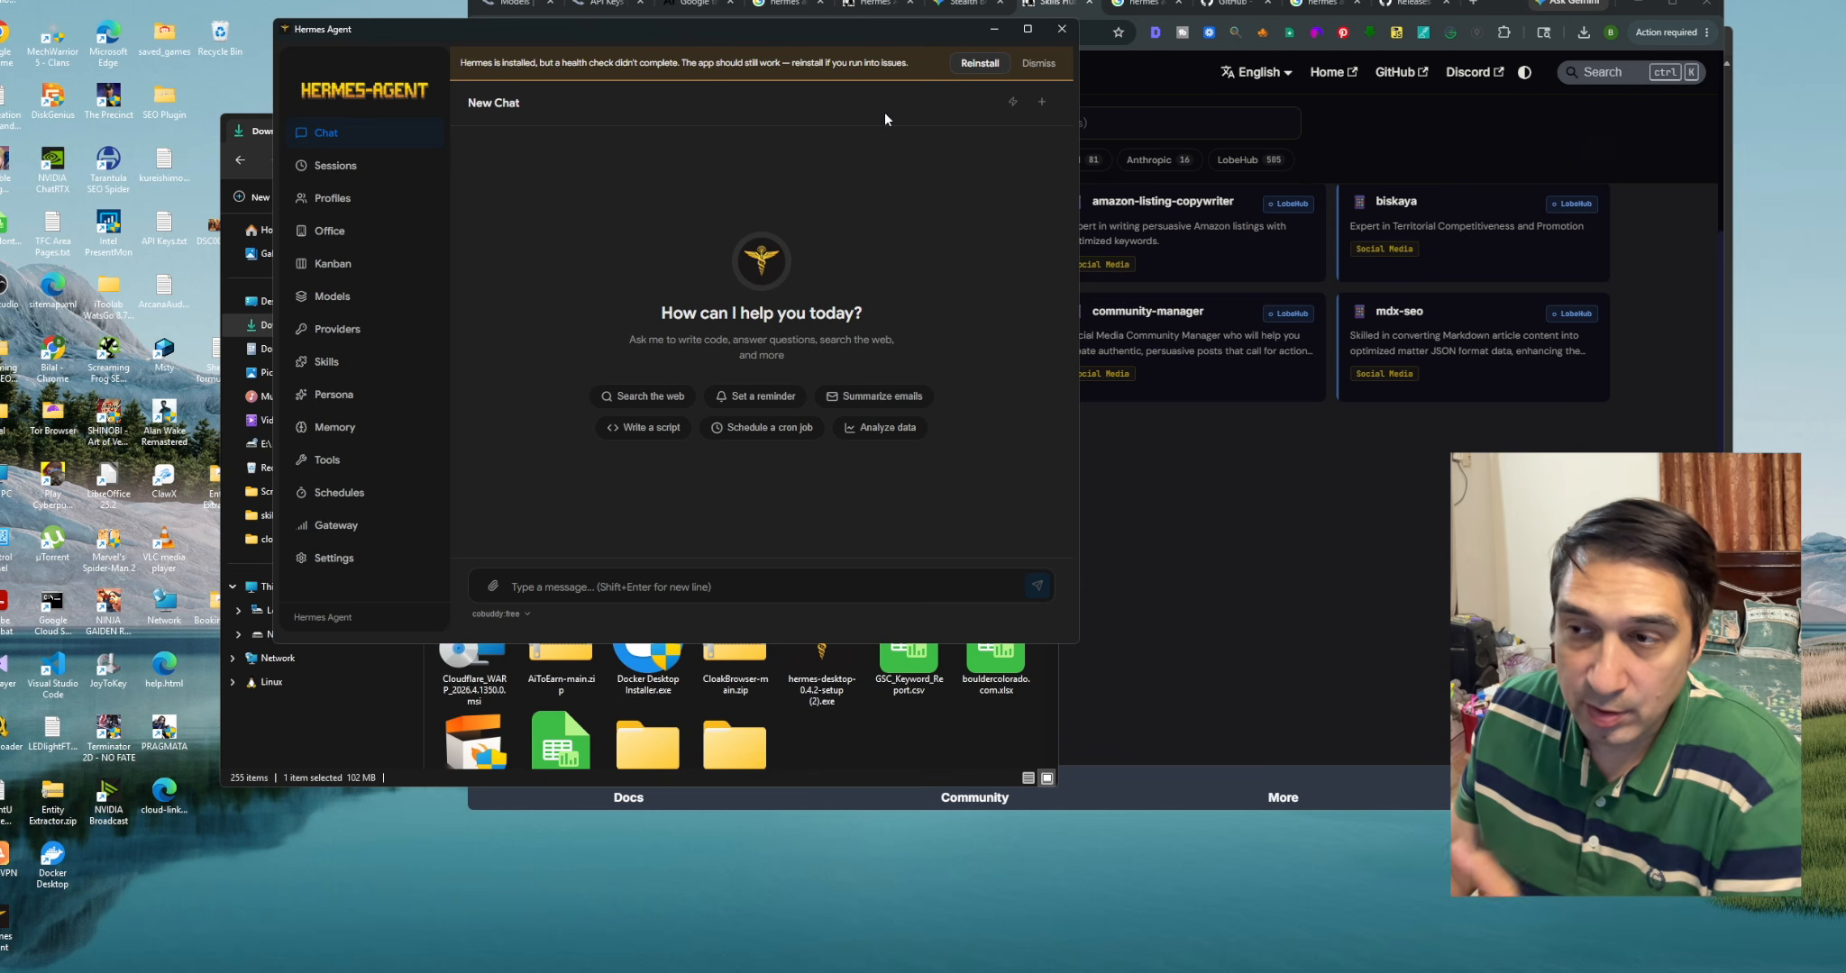
left_click(1037, 64)
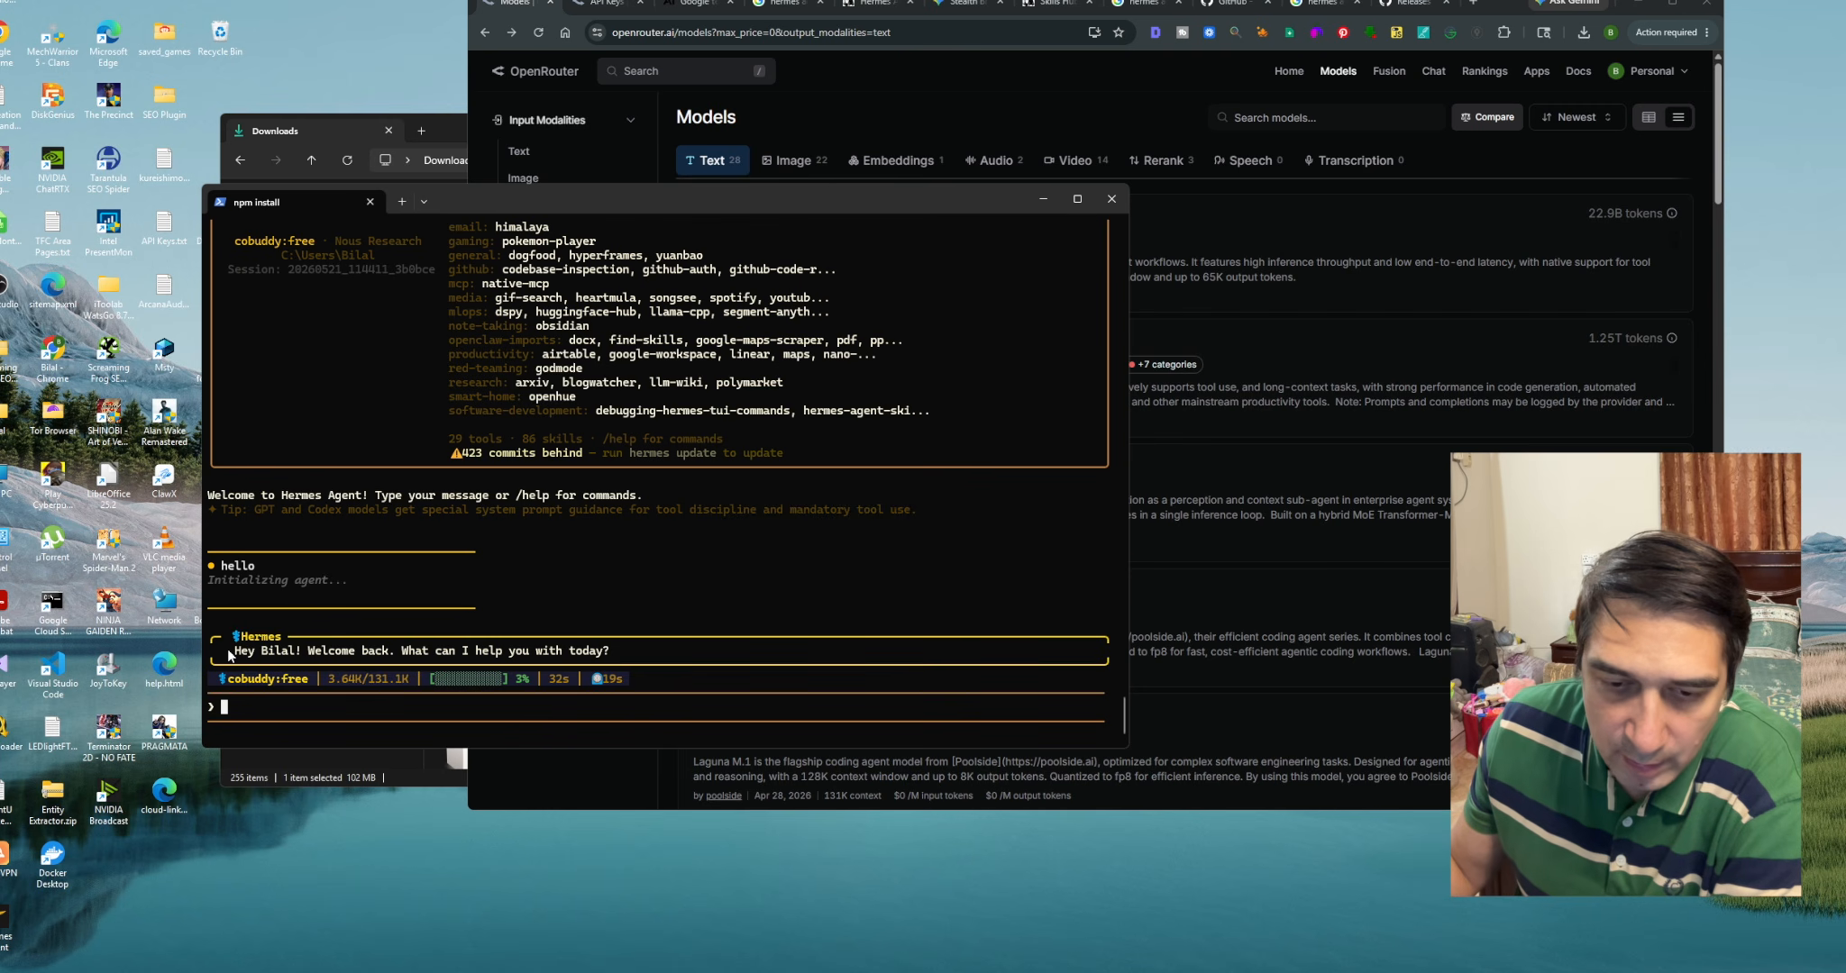
Check the agent's reply in the terminal, launch Hermes Agent from the desktop, and send "hello" in a new chat
left_click_drag(229, 655, 658, 655)
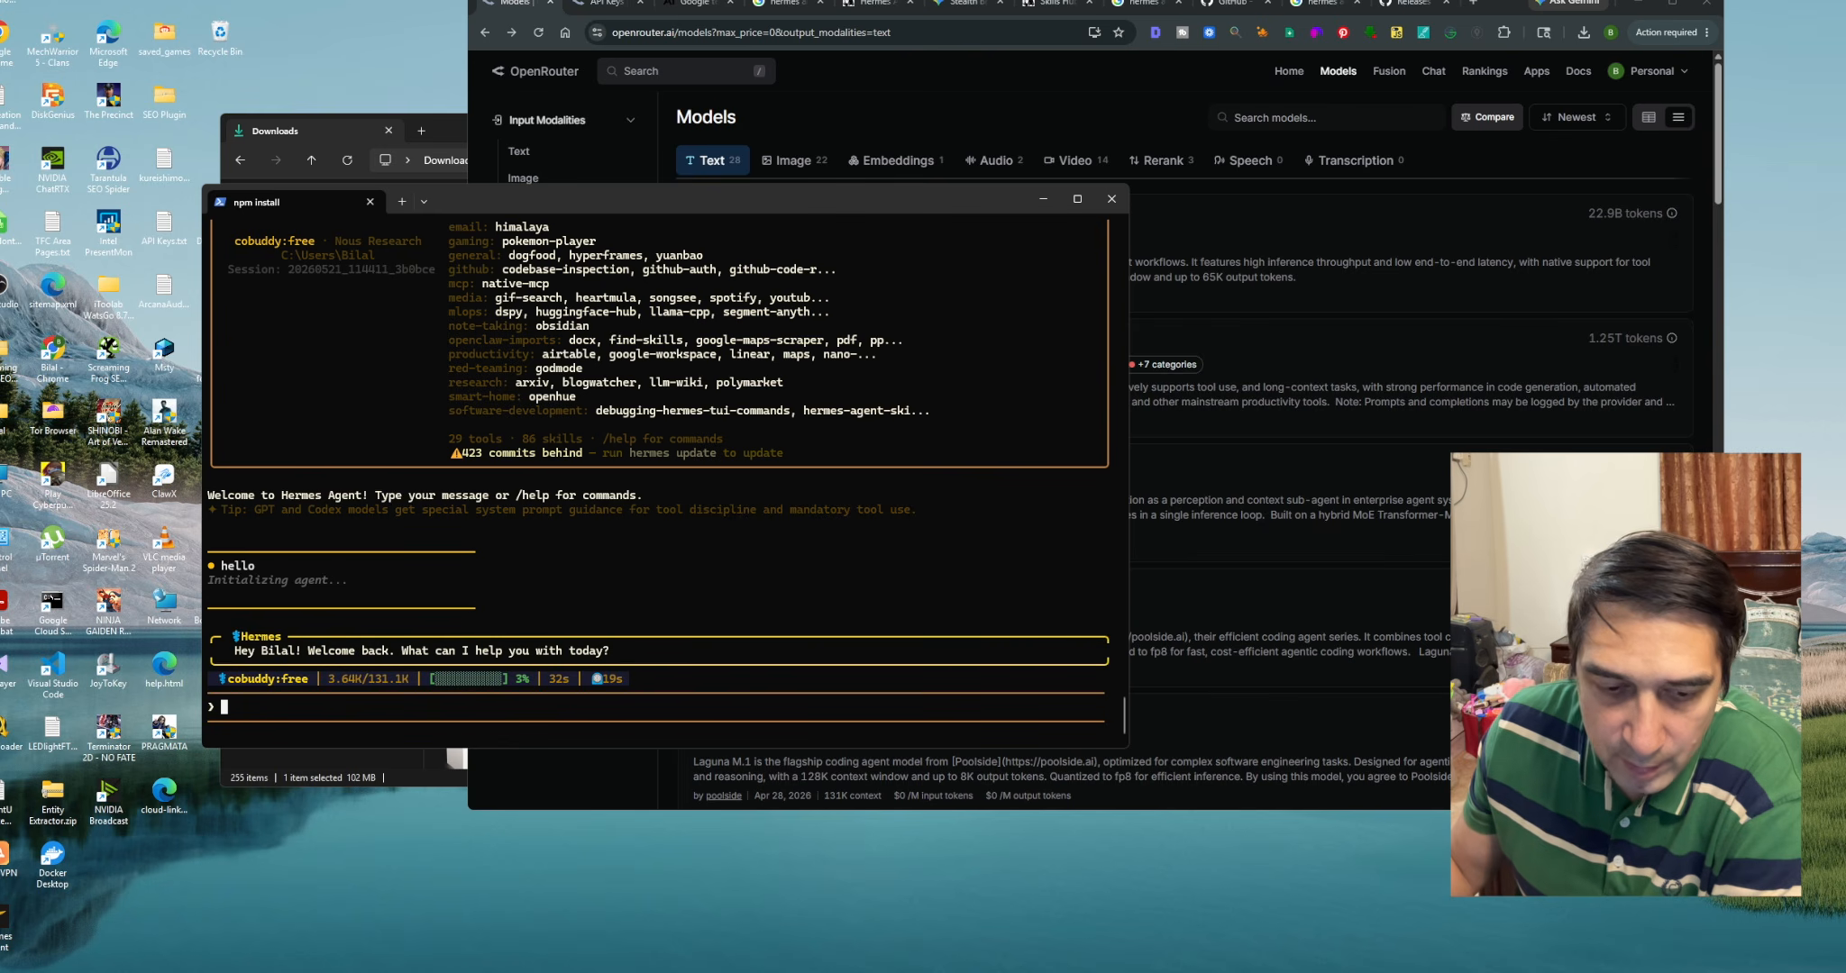
double_click(4, 916)
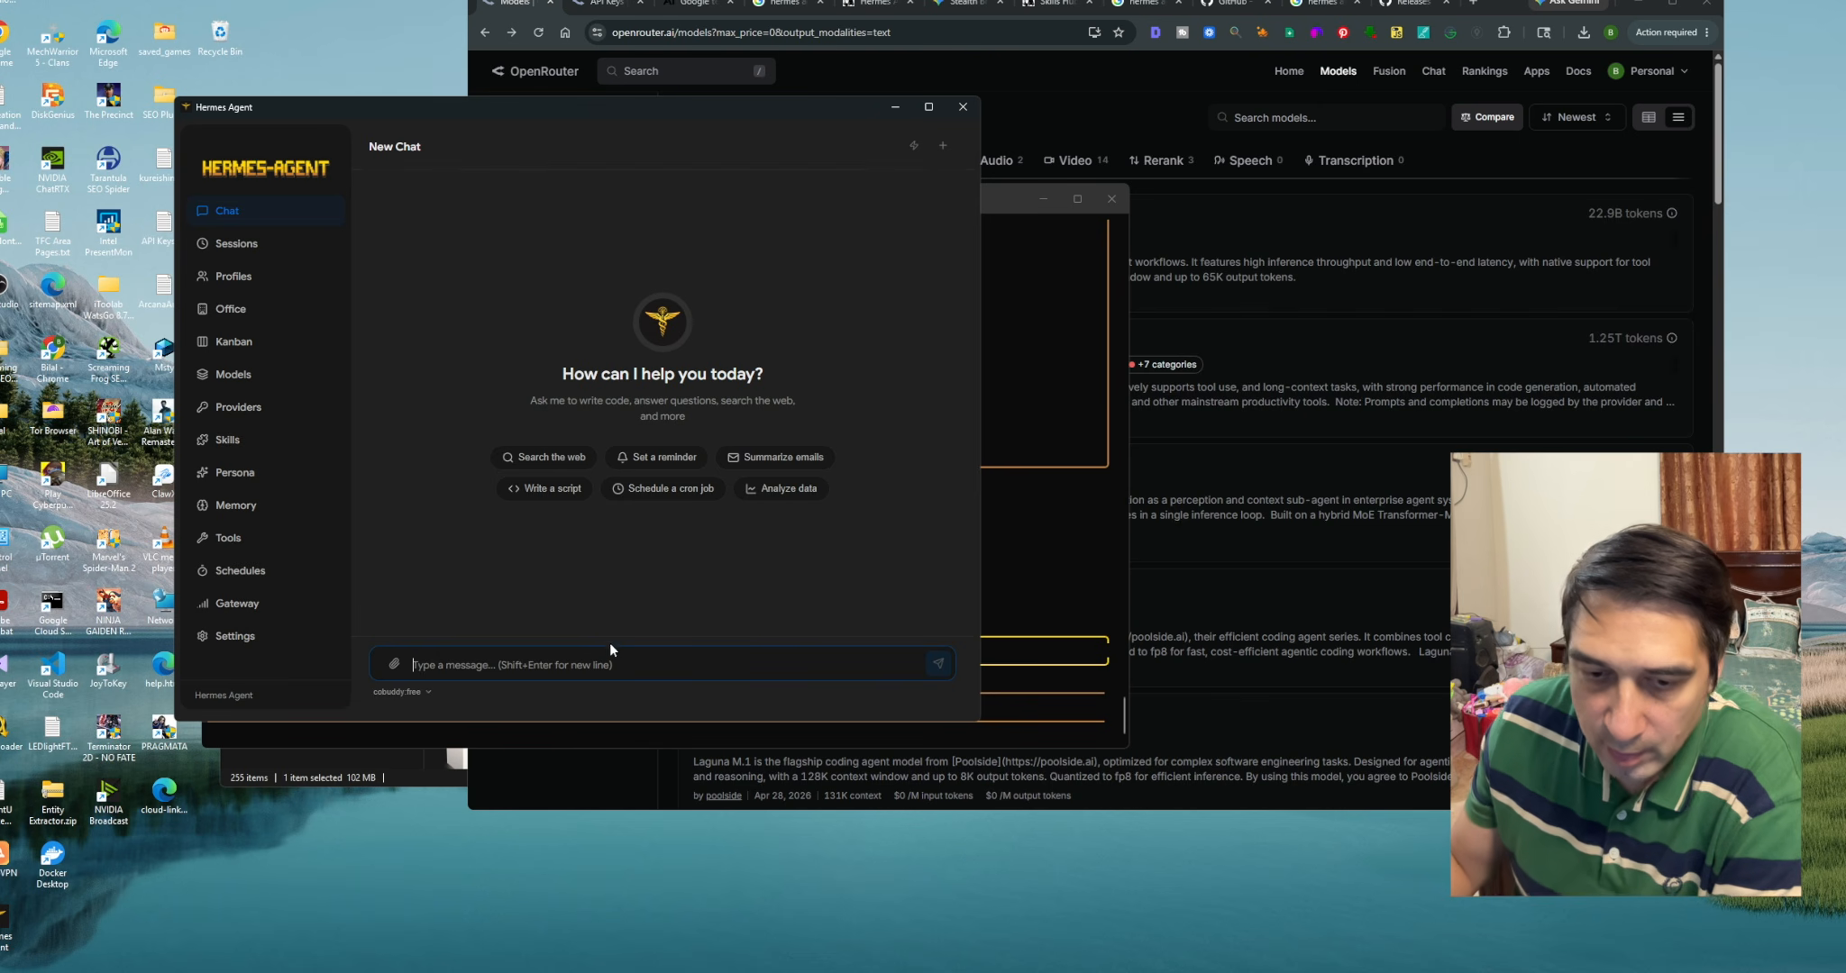
type("hello")
key("Return")
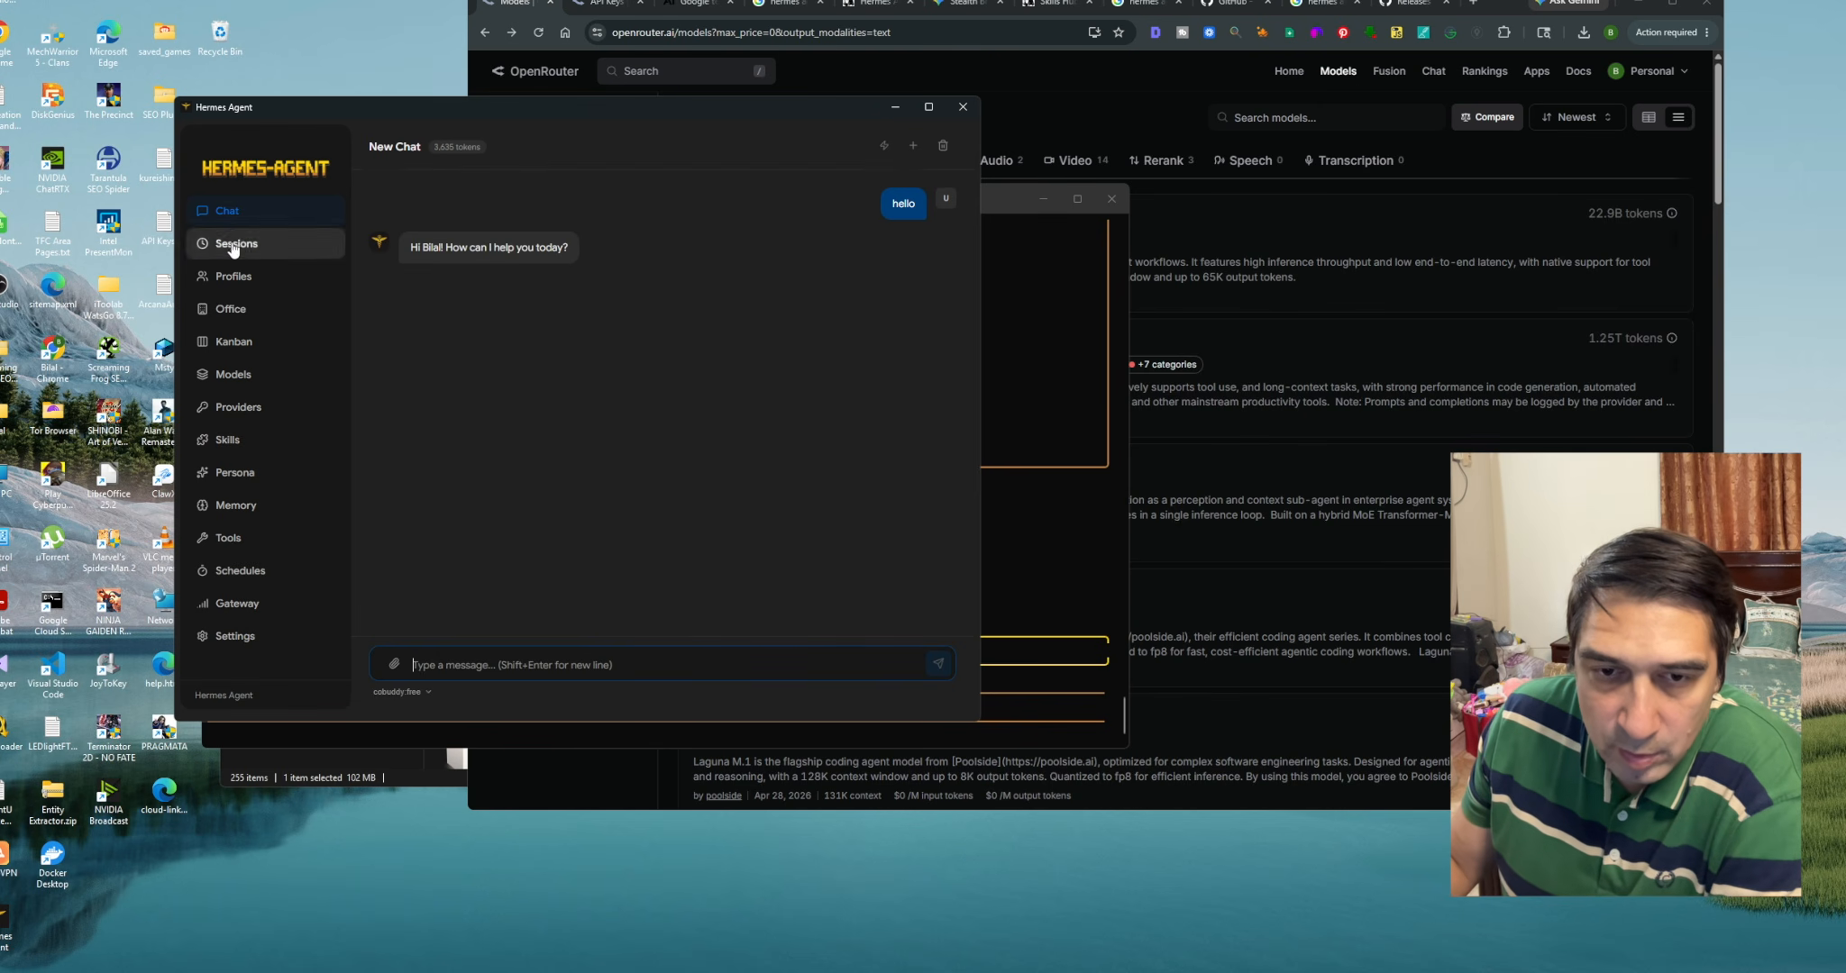
Create a new agent profile named "scrapinagent" with the config and API keys cloned from default
left_click(248, 279)
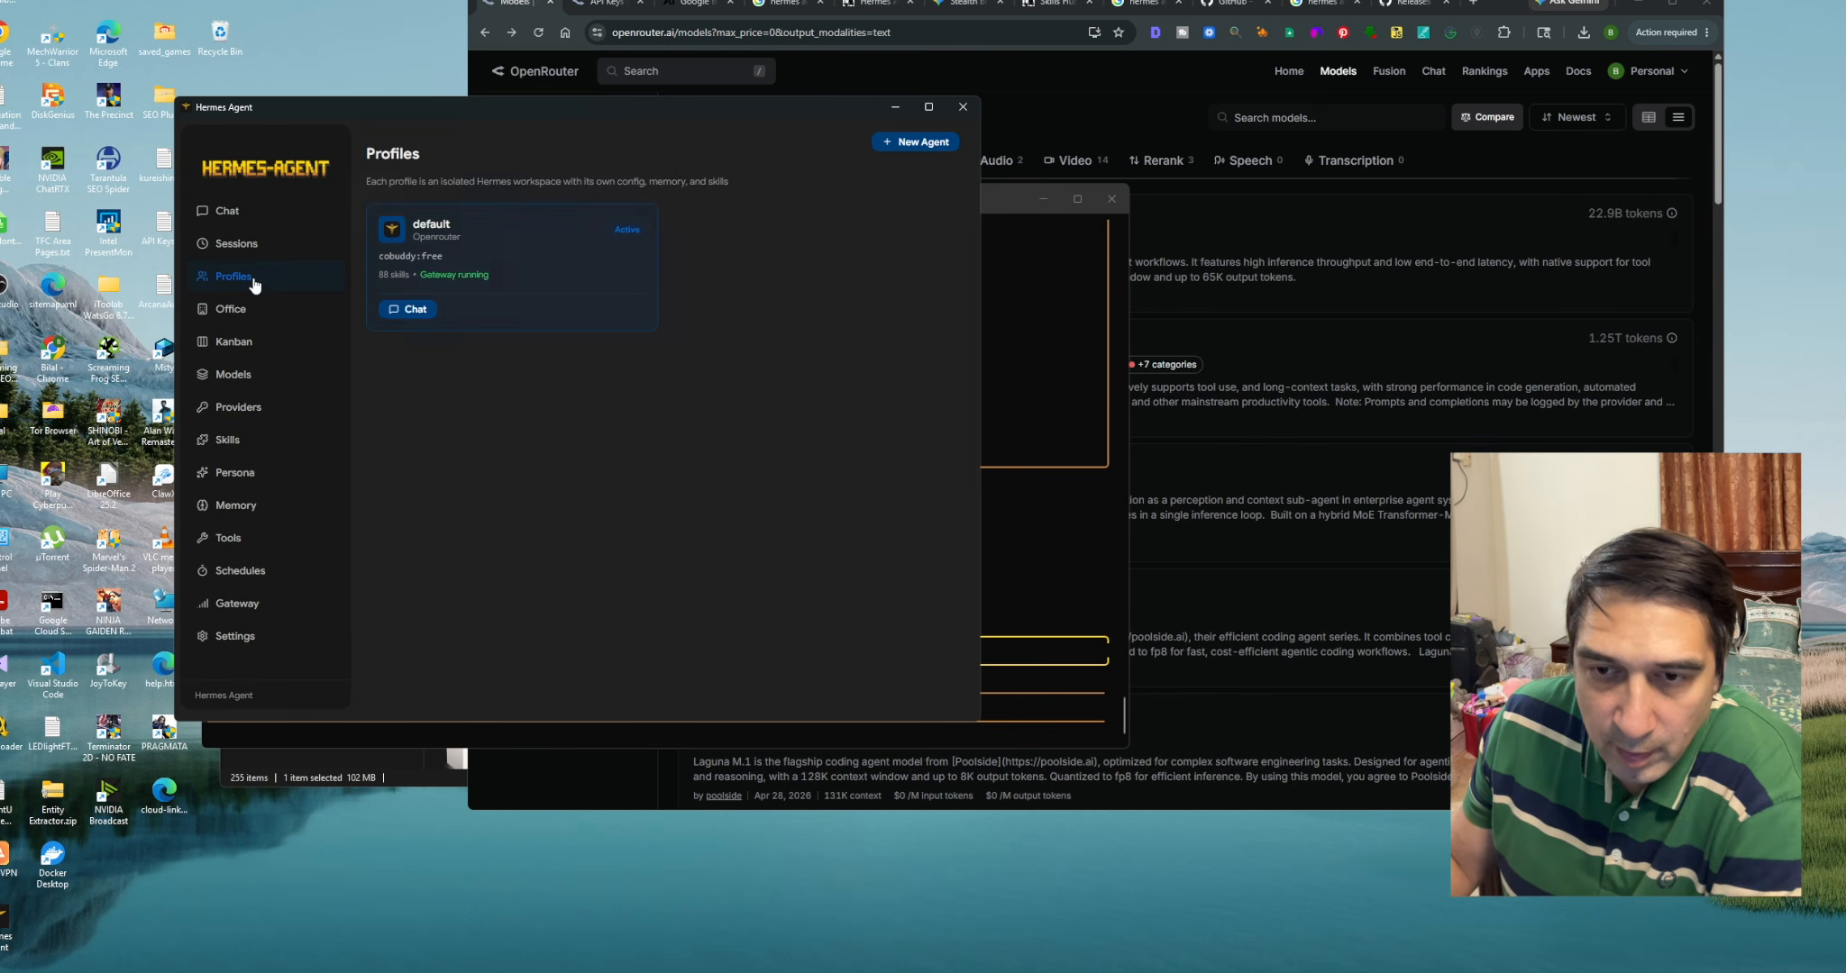
left_click(912, 145)
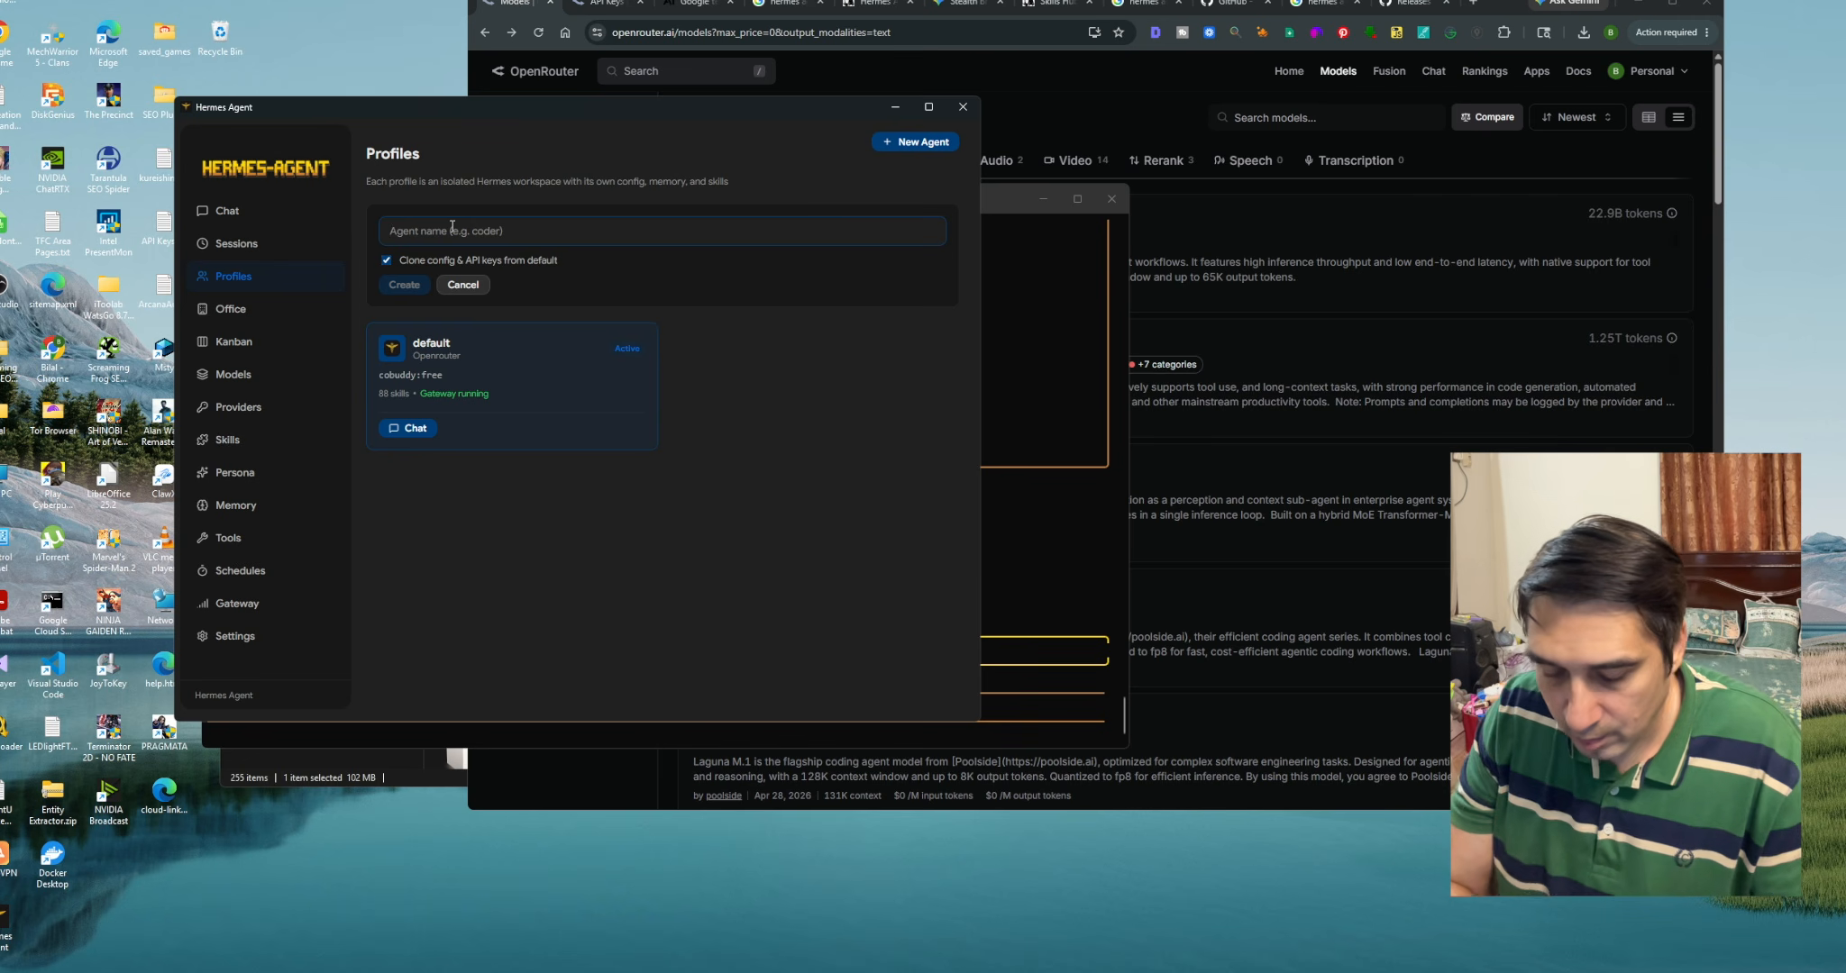
type("scrapingsge")
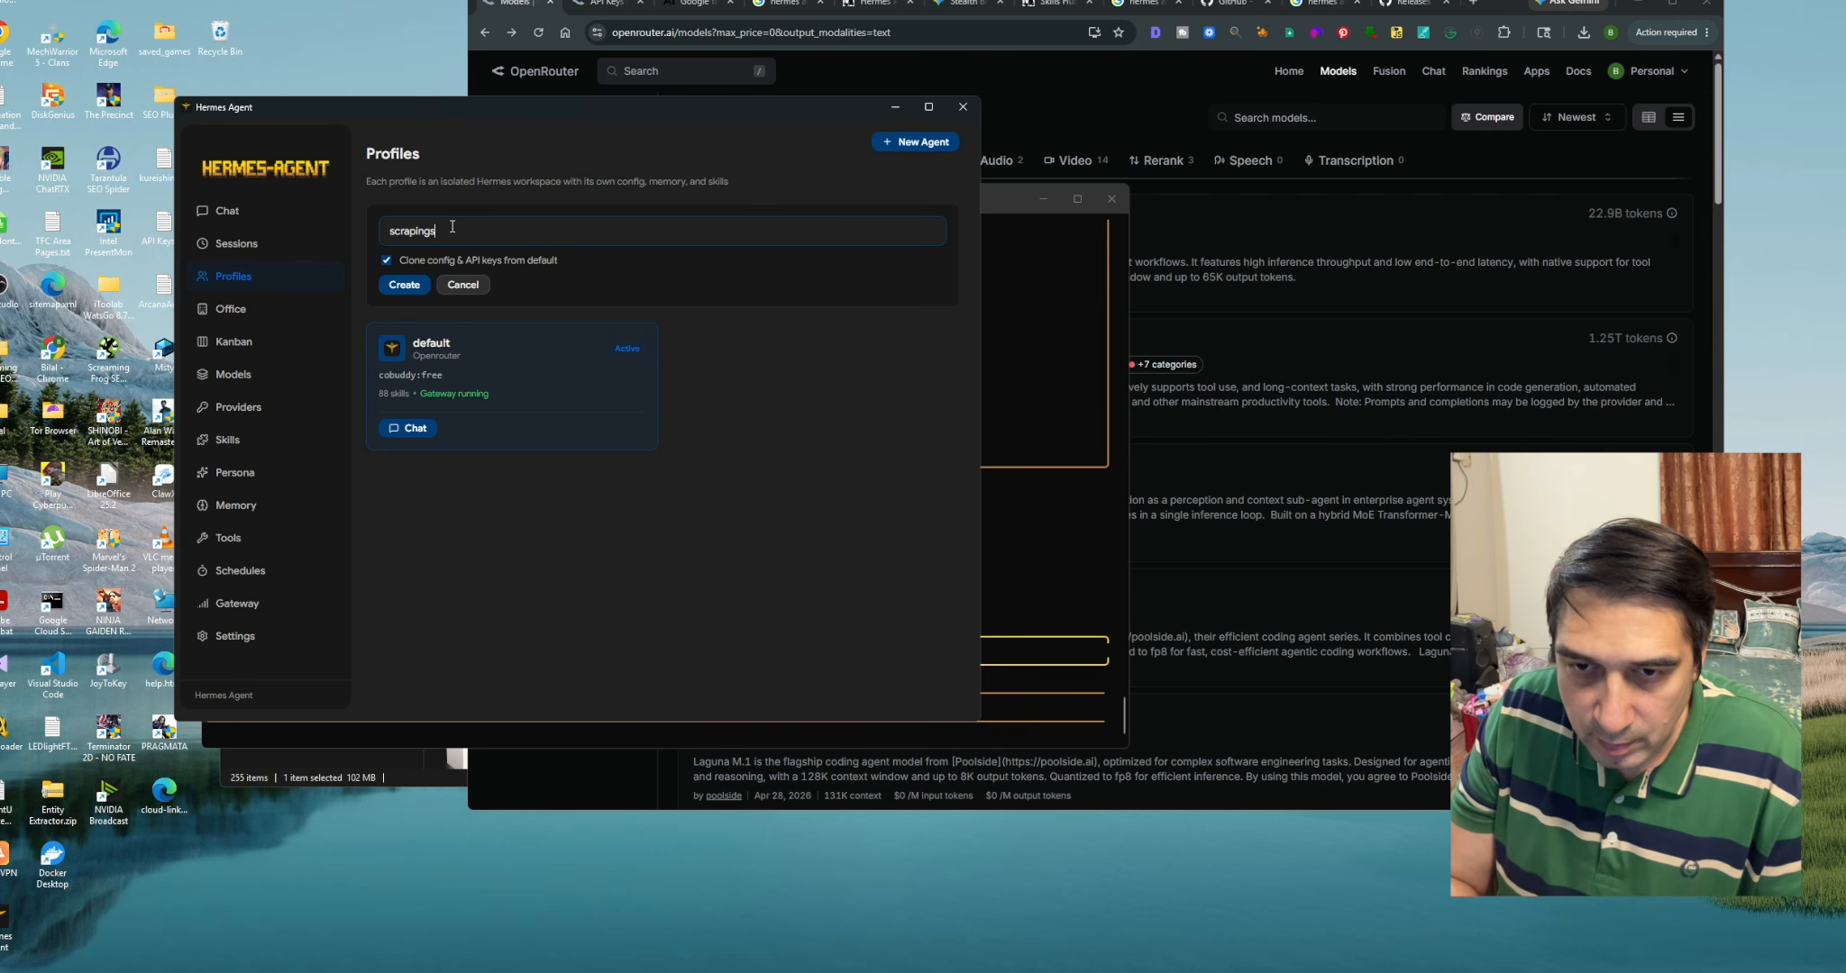
key("BackSpace")
key("BackSpace")
key("BackSpace")
type("aget")
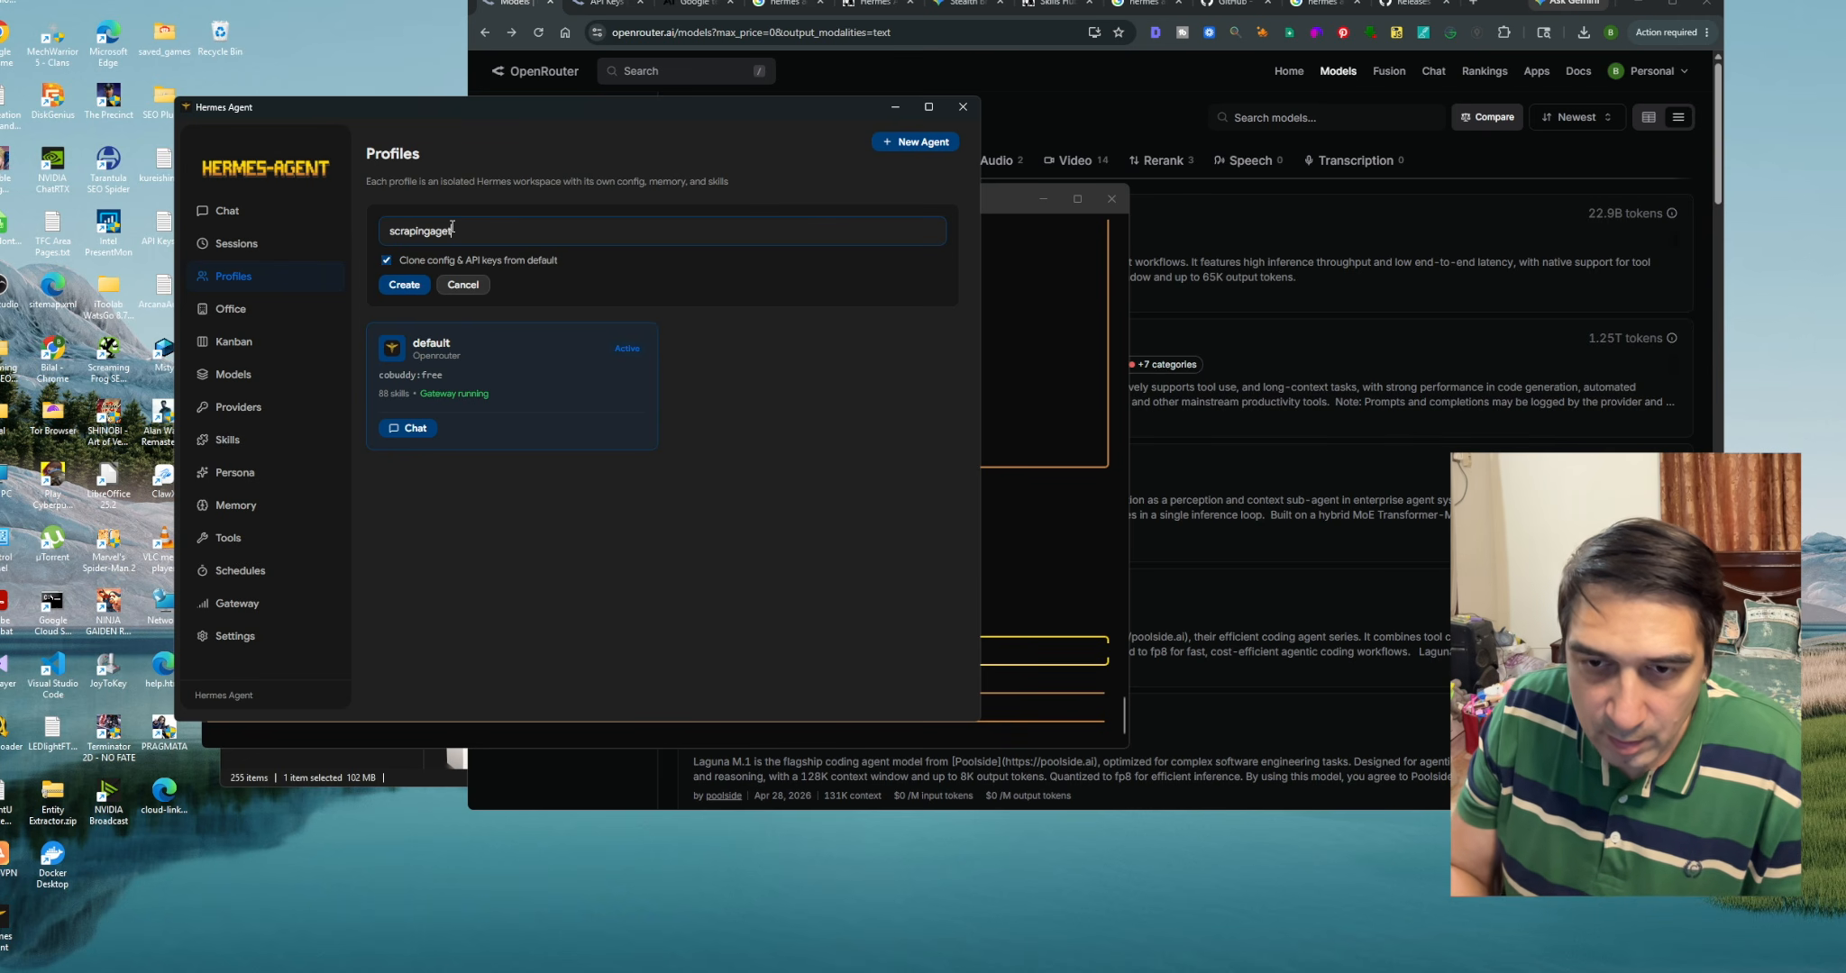
key("BackSpace")
key("BackSpace")
key("BackSpace")
key("BackSpace")
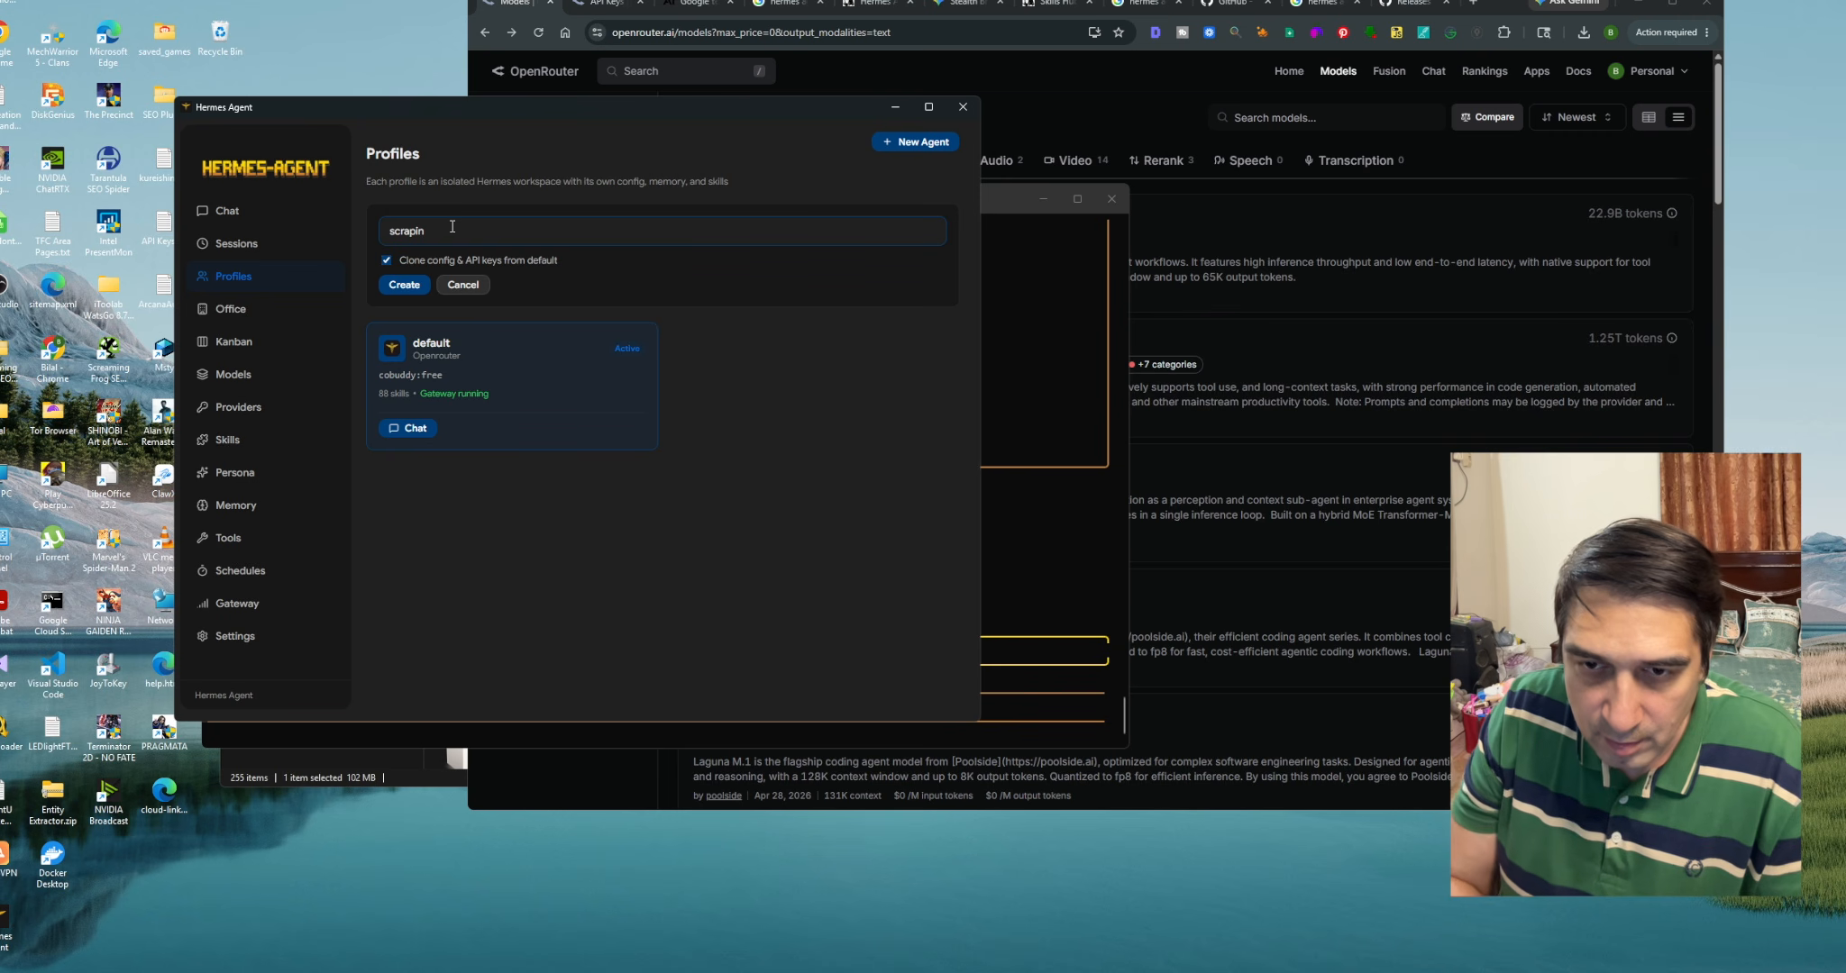
type("gagent")
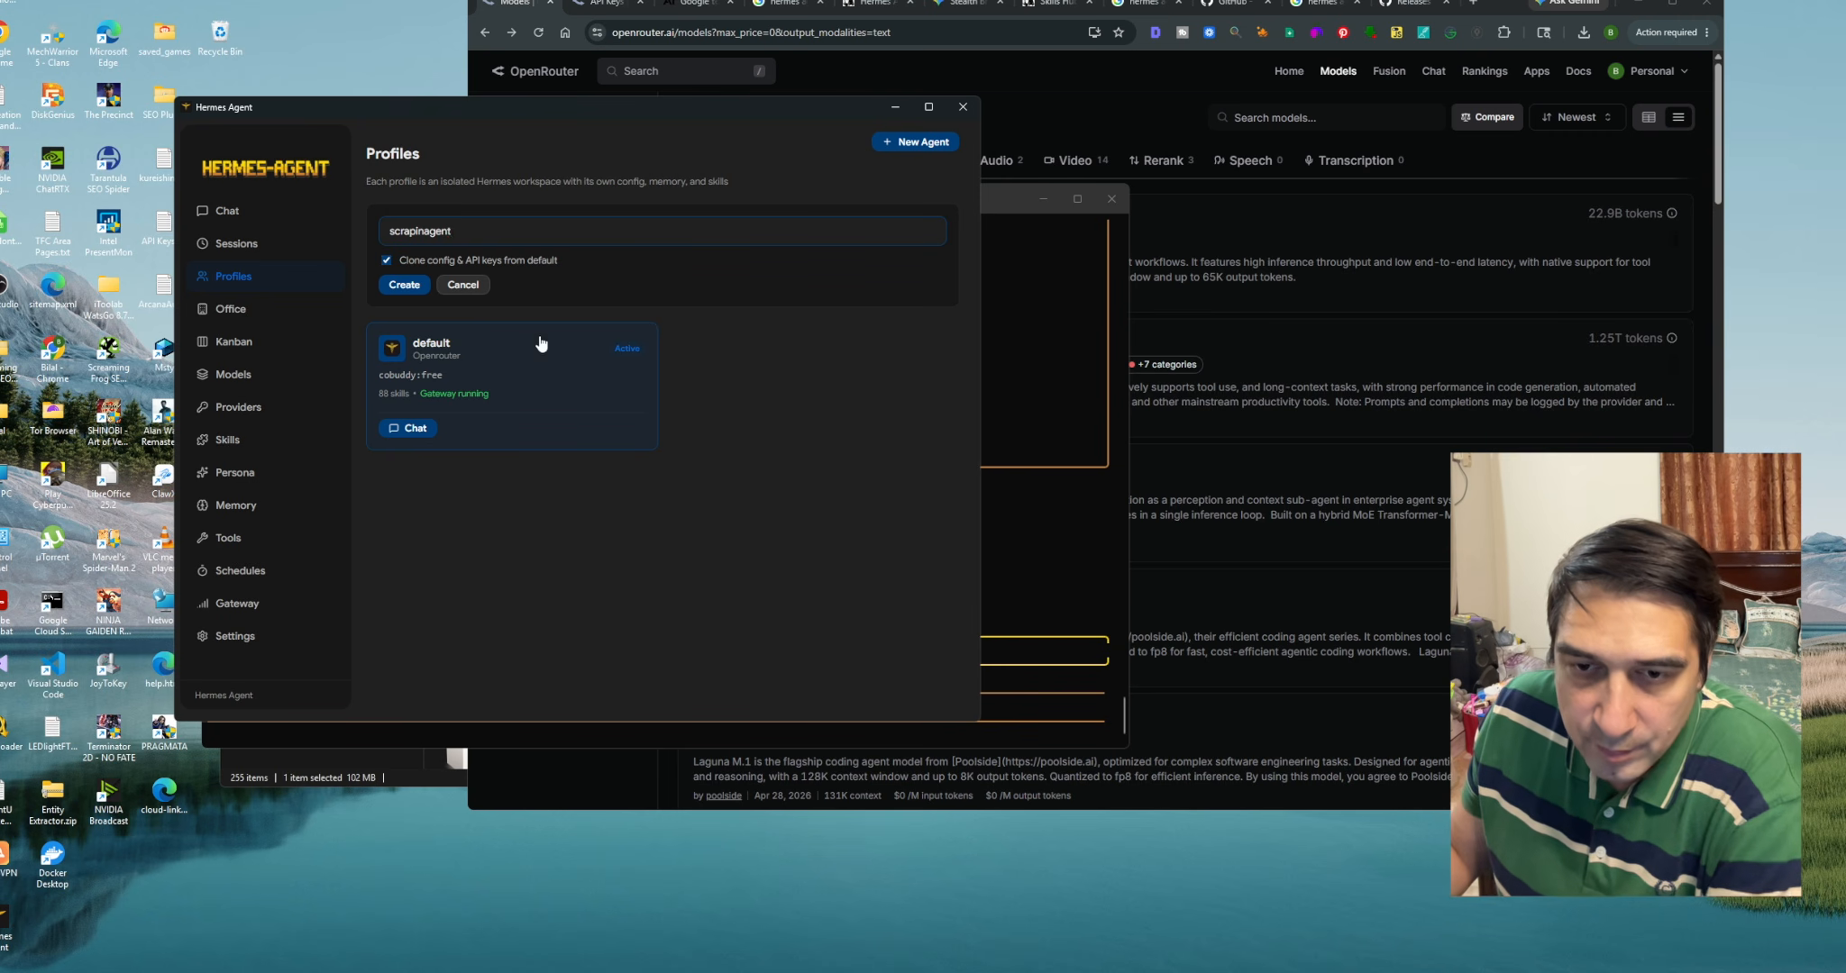
left_click(405, 285)
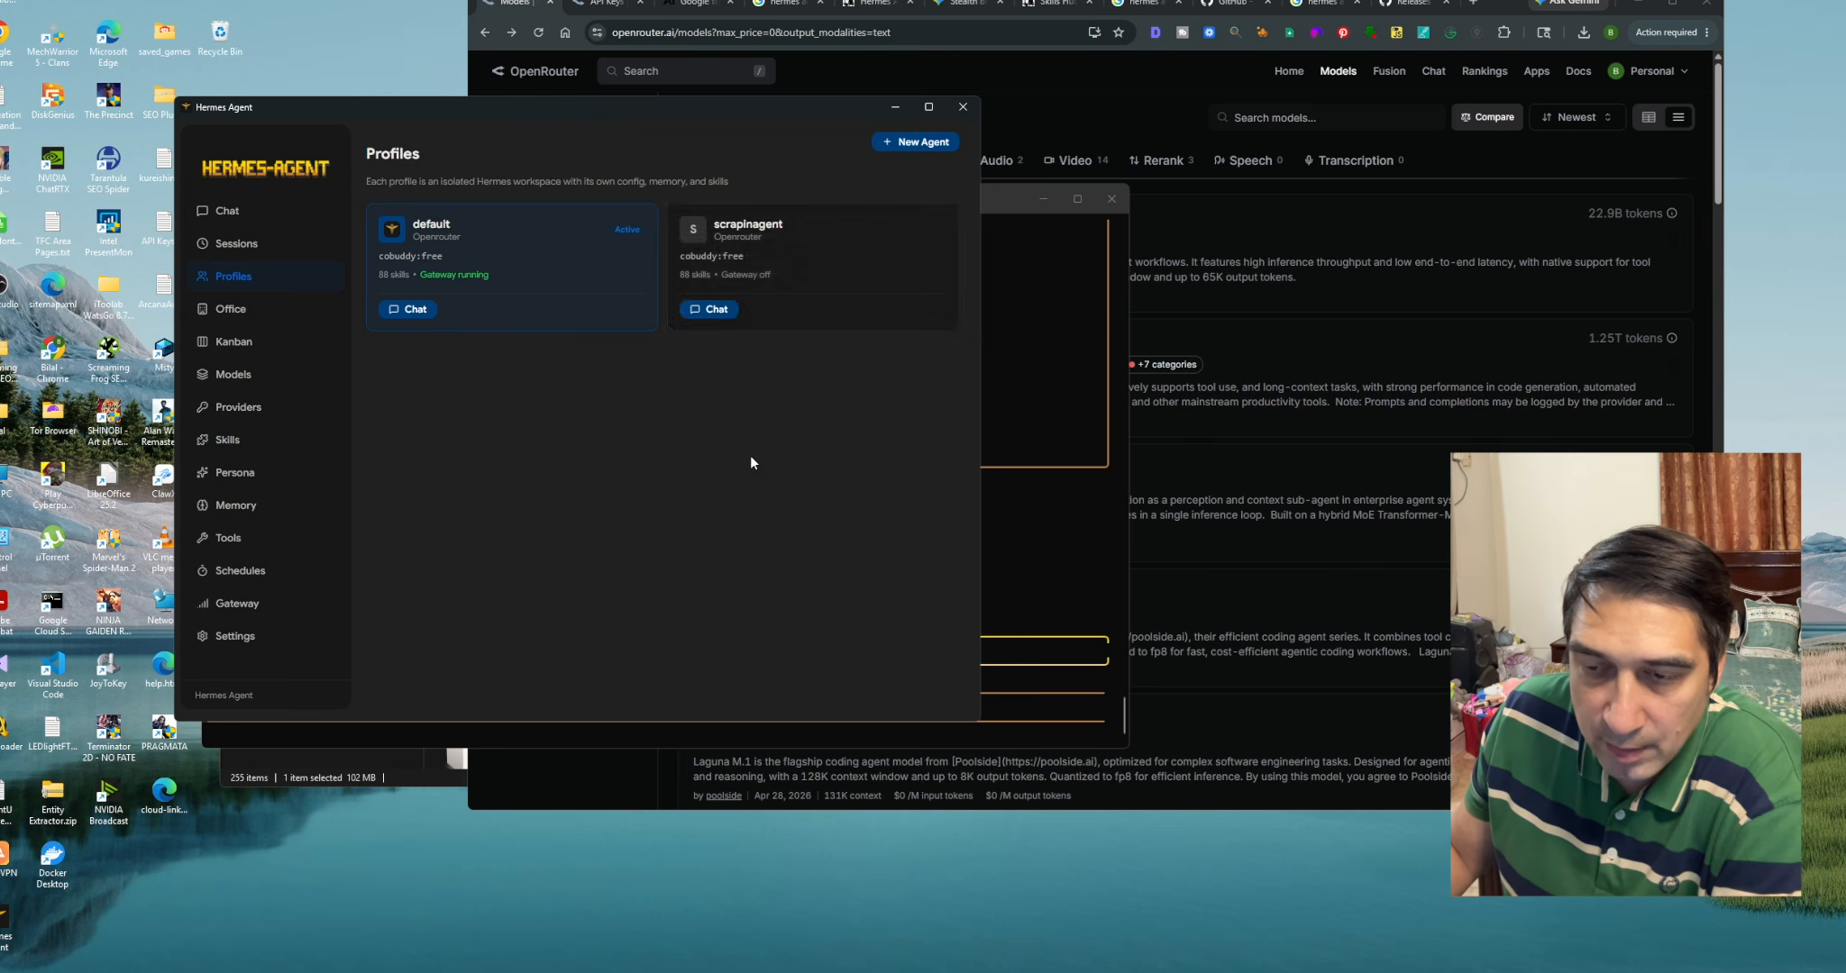
Activate the scrapinagent profile, open its chat, and switch the chat model to ossfree (openai/gpt-oss-120b:free)
left_click(790, 261)
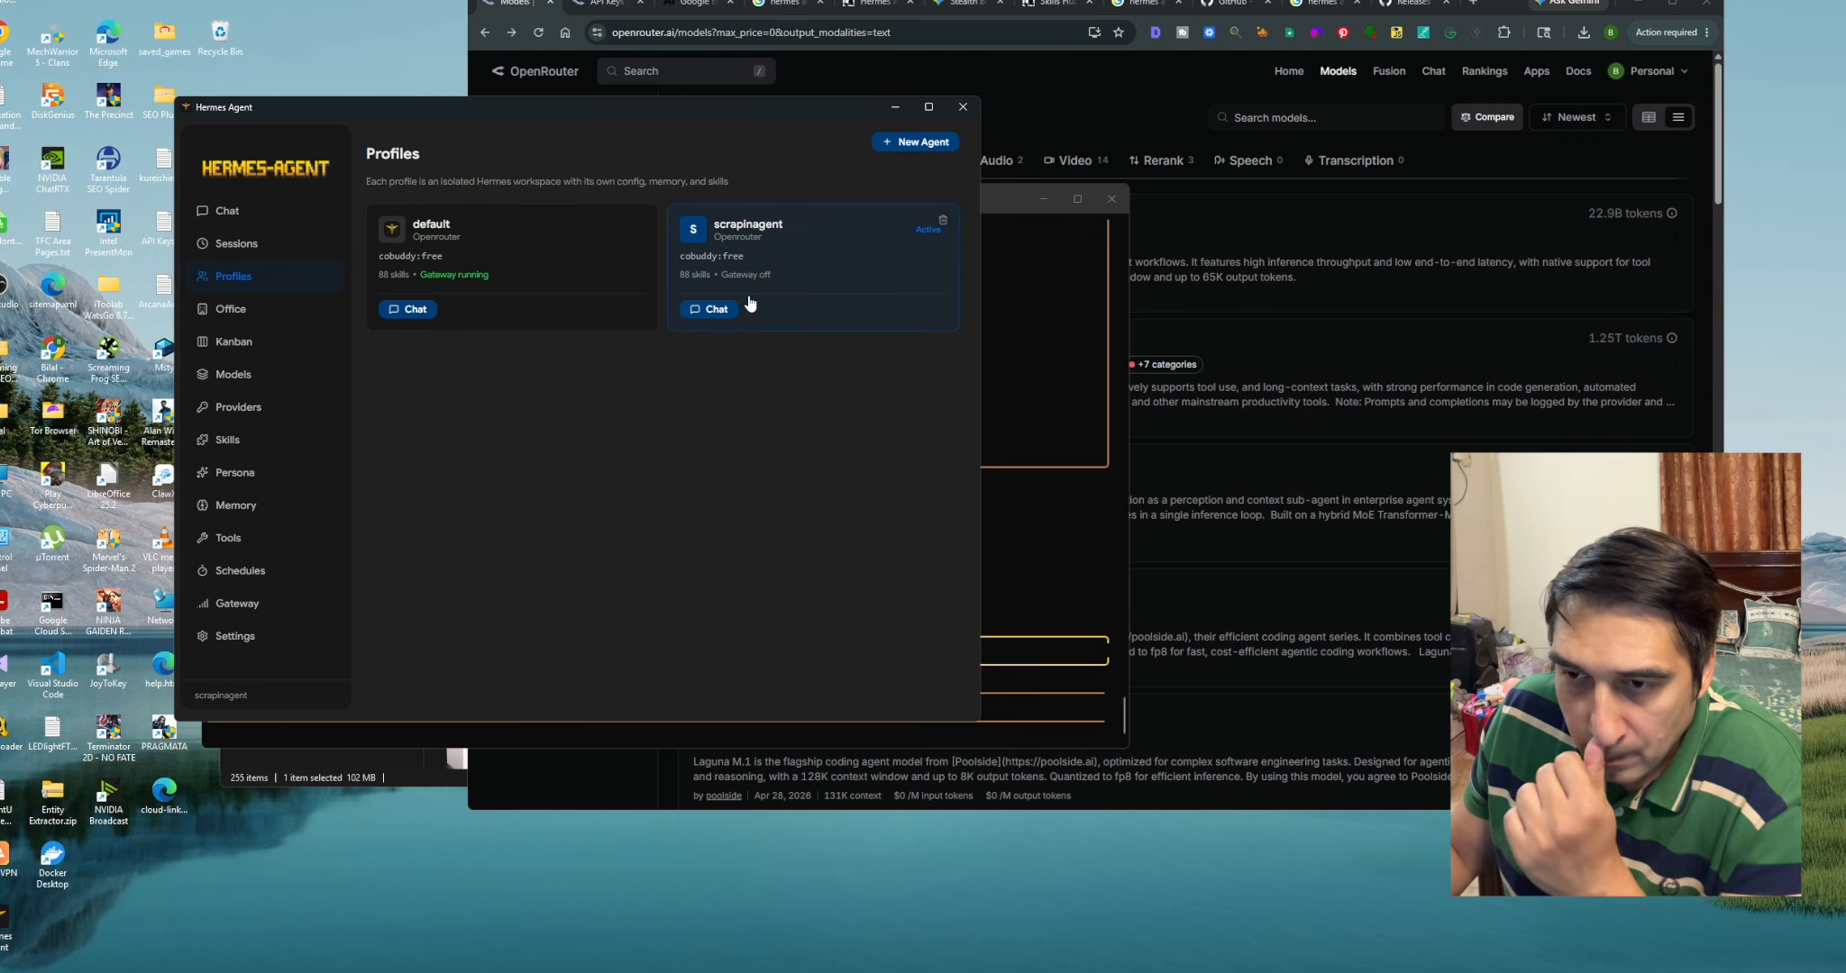
left_click(709, 309)
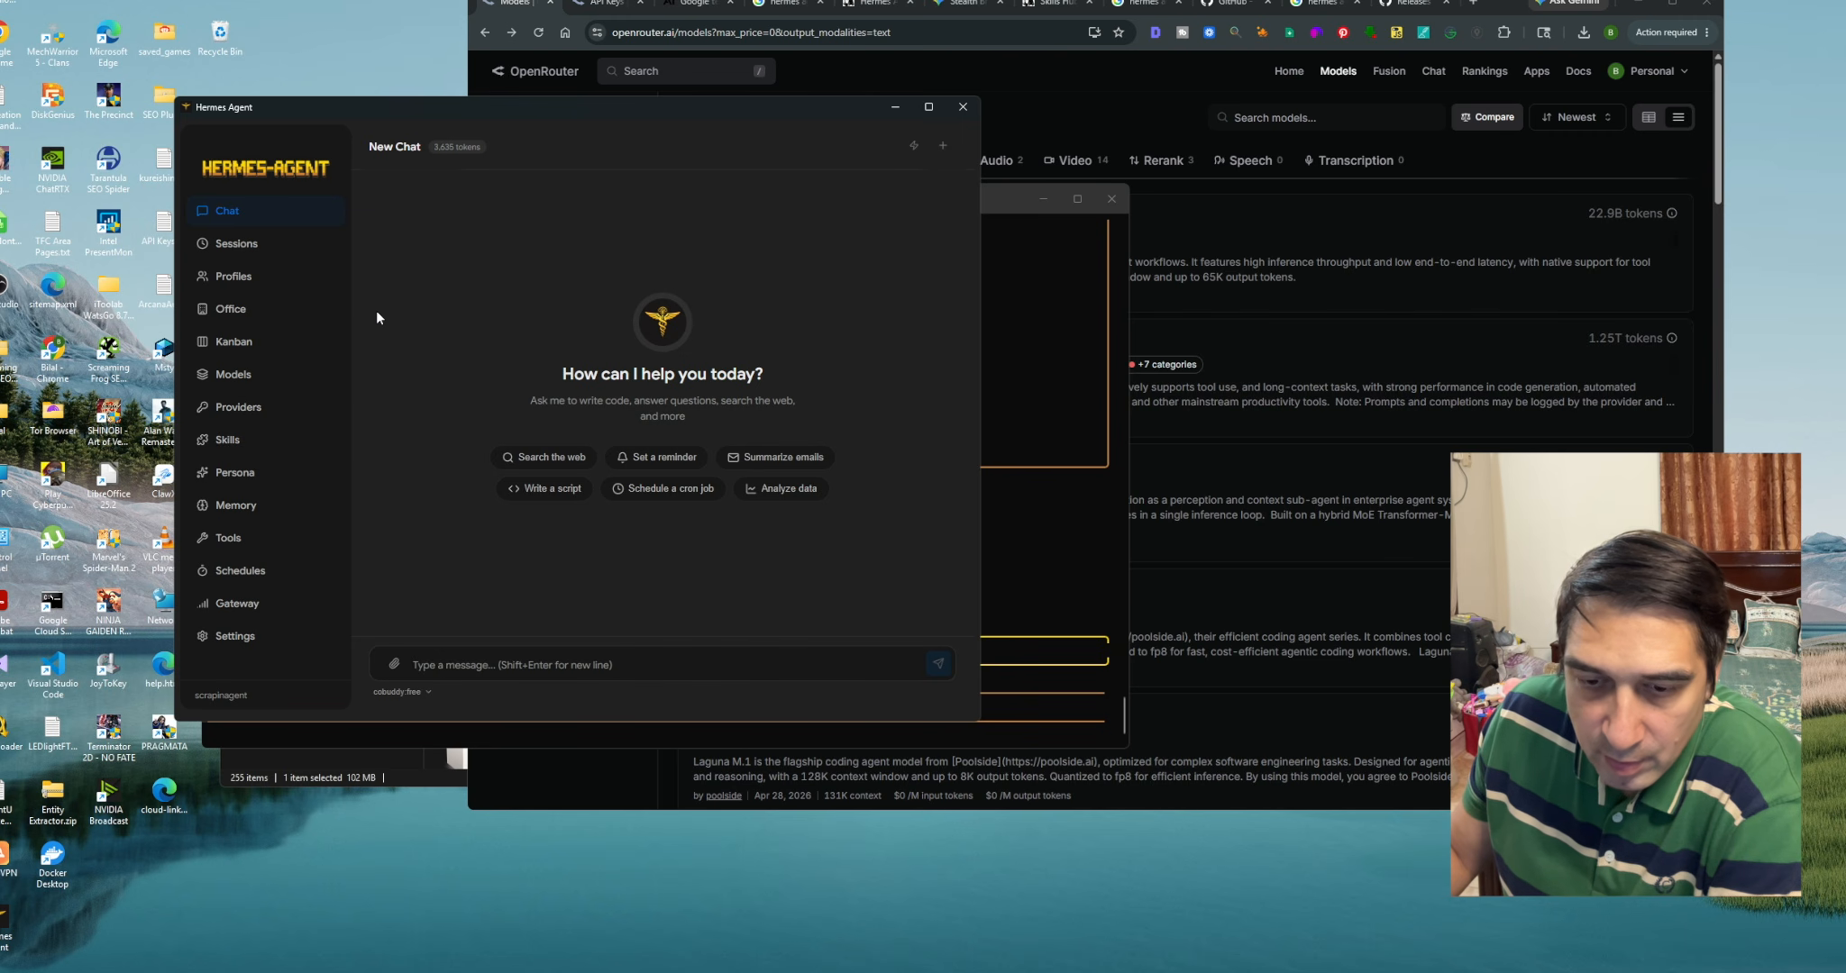
left_click(412, 696)
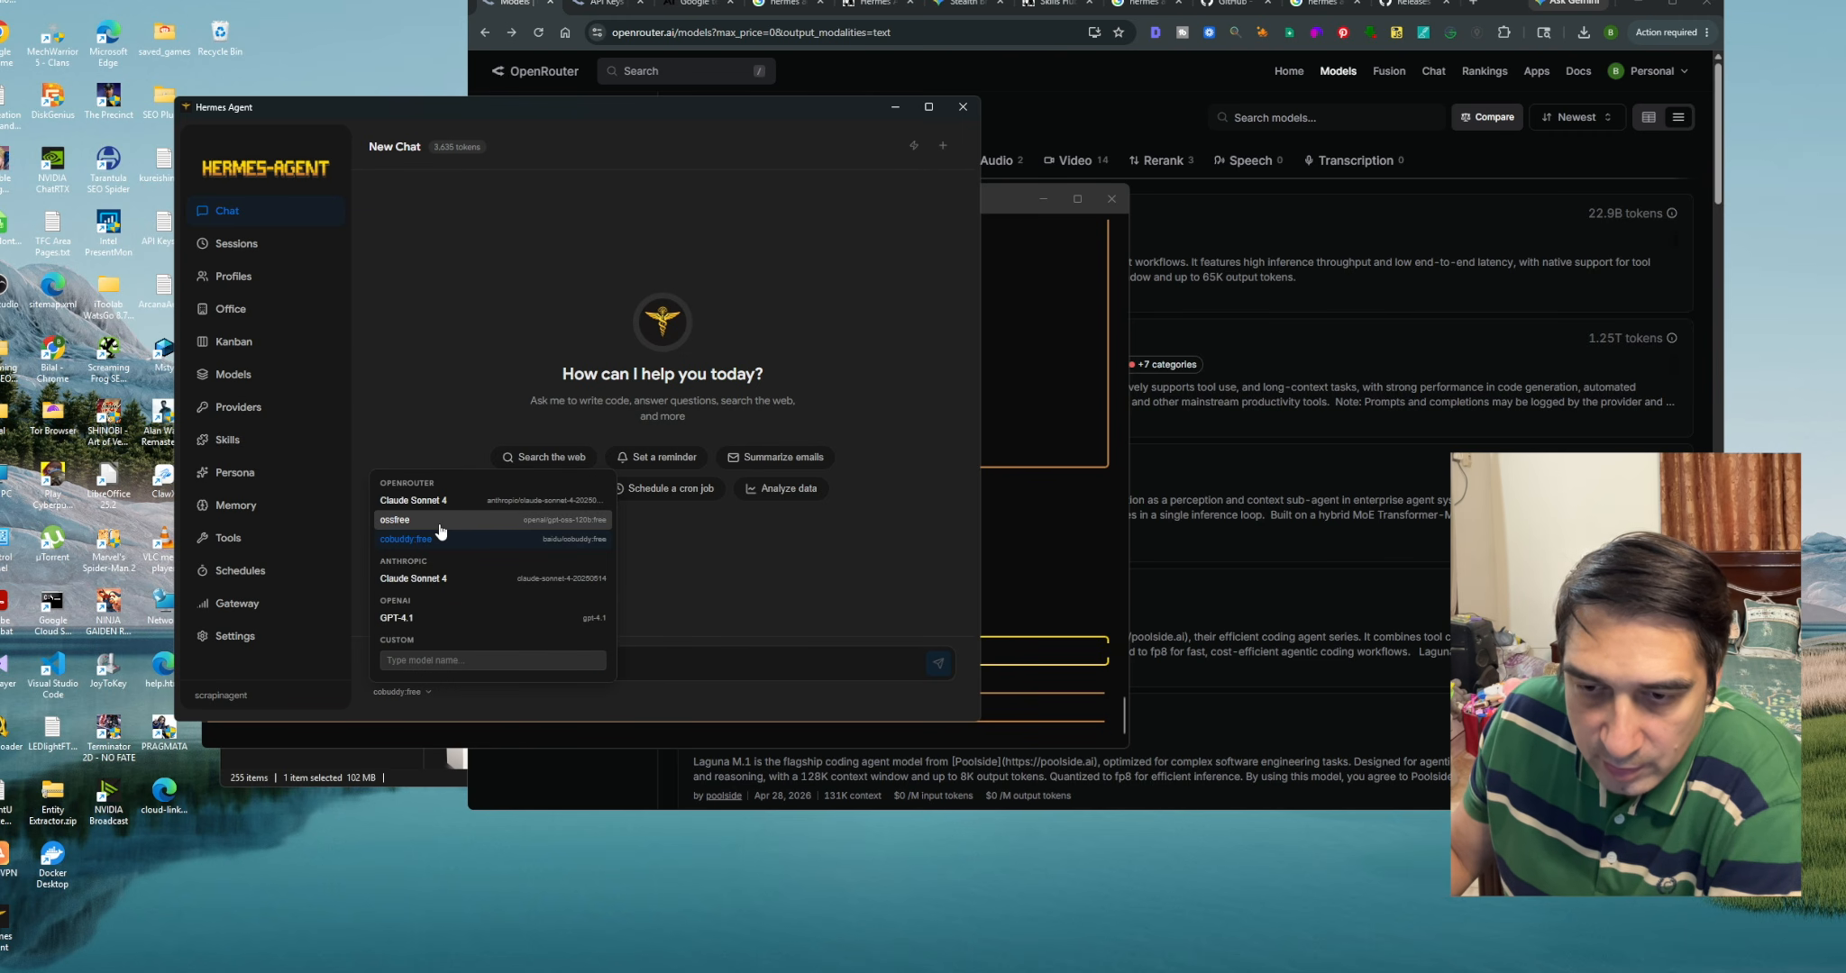
left_click(470, 534)
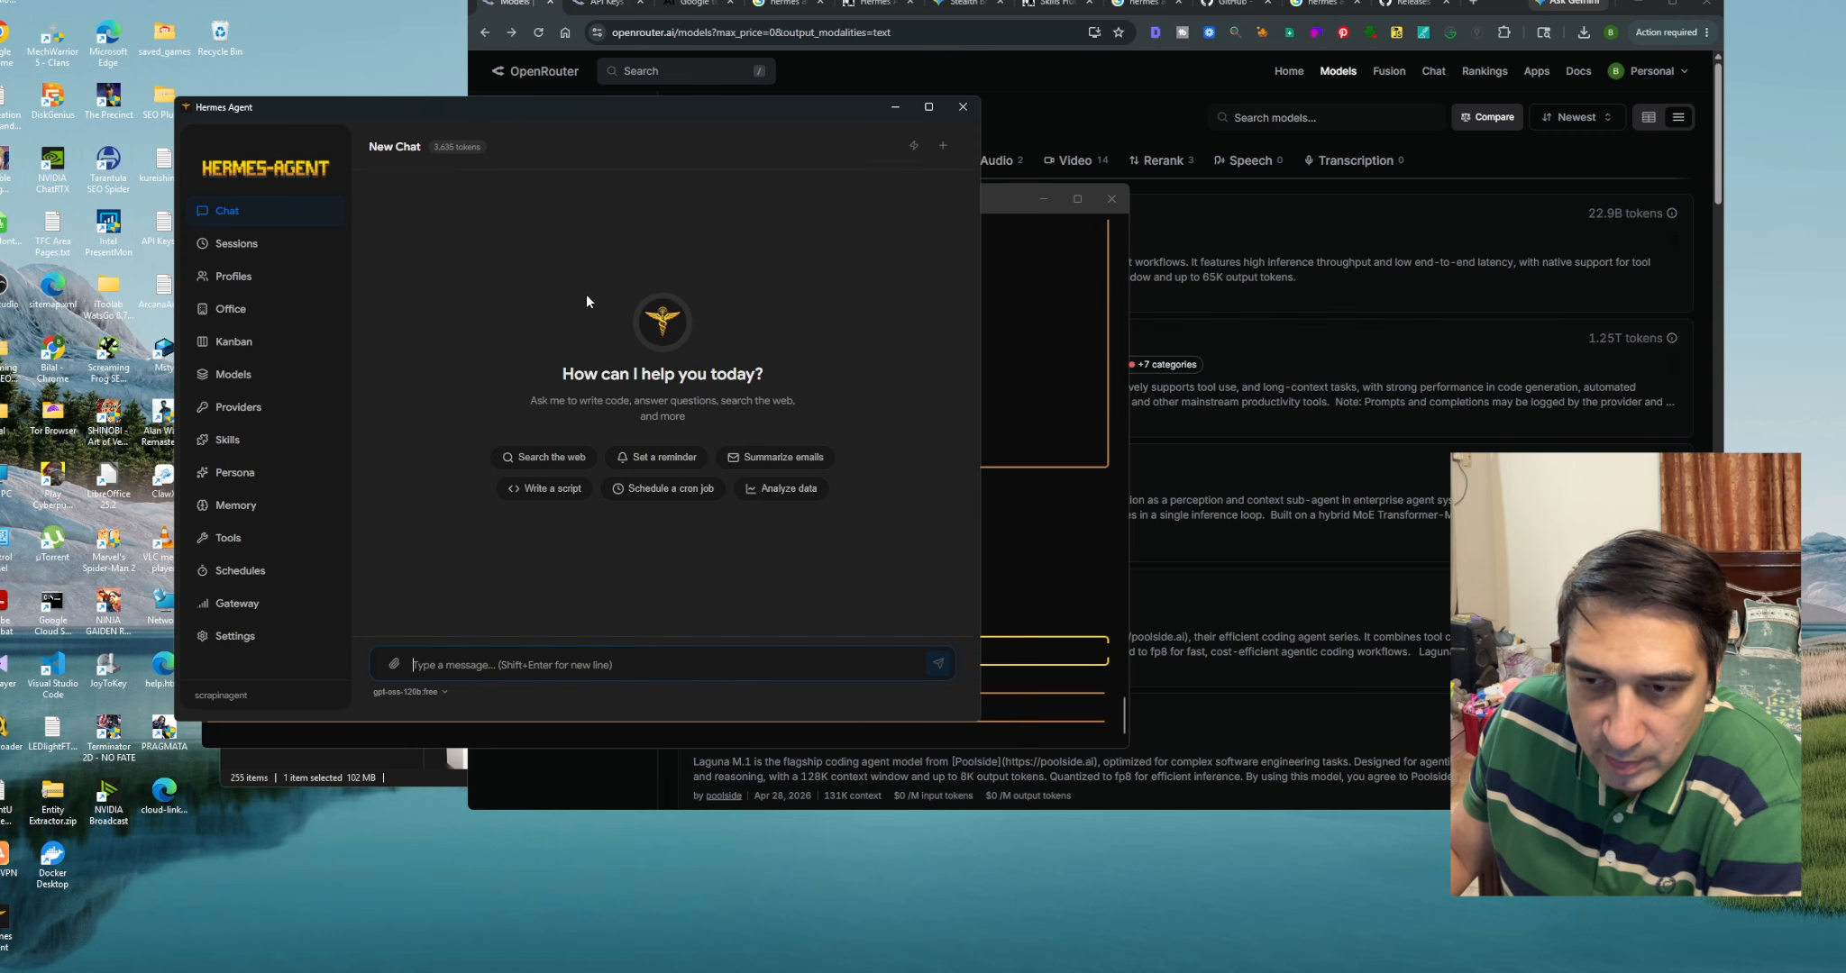
Check the model assigned to each agent profile, and start the Claw3D office
left_click(281, 241)
left_click(249, 282)
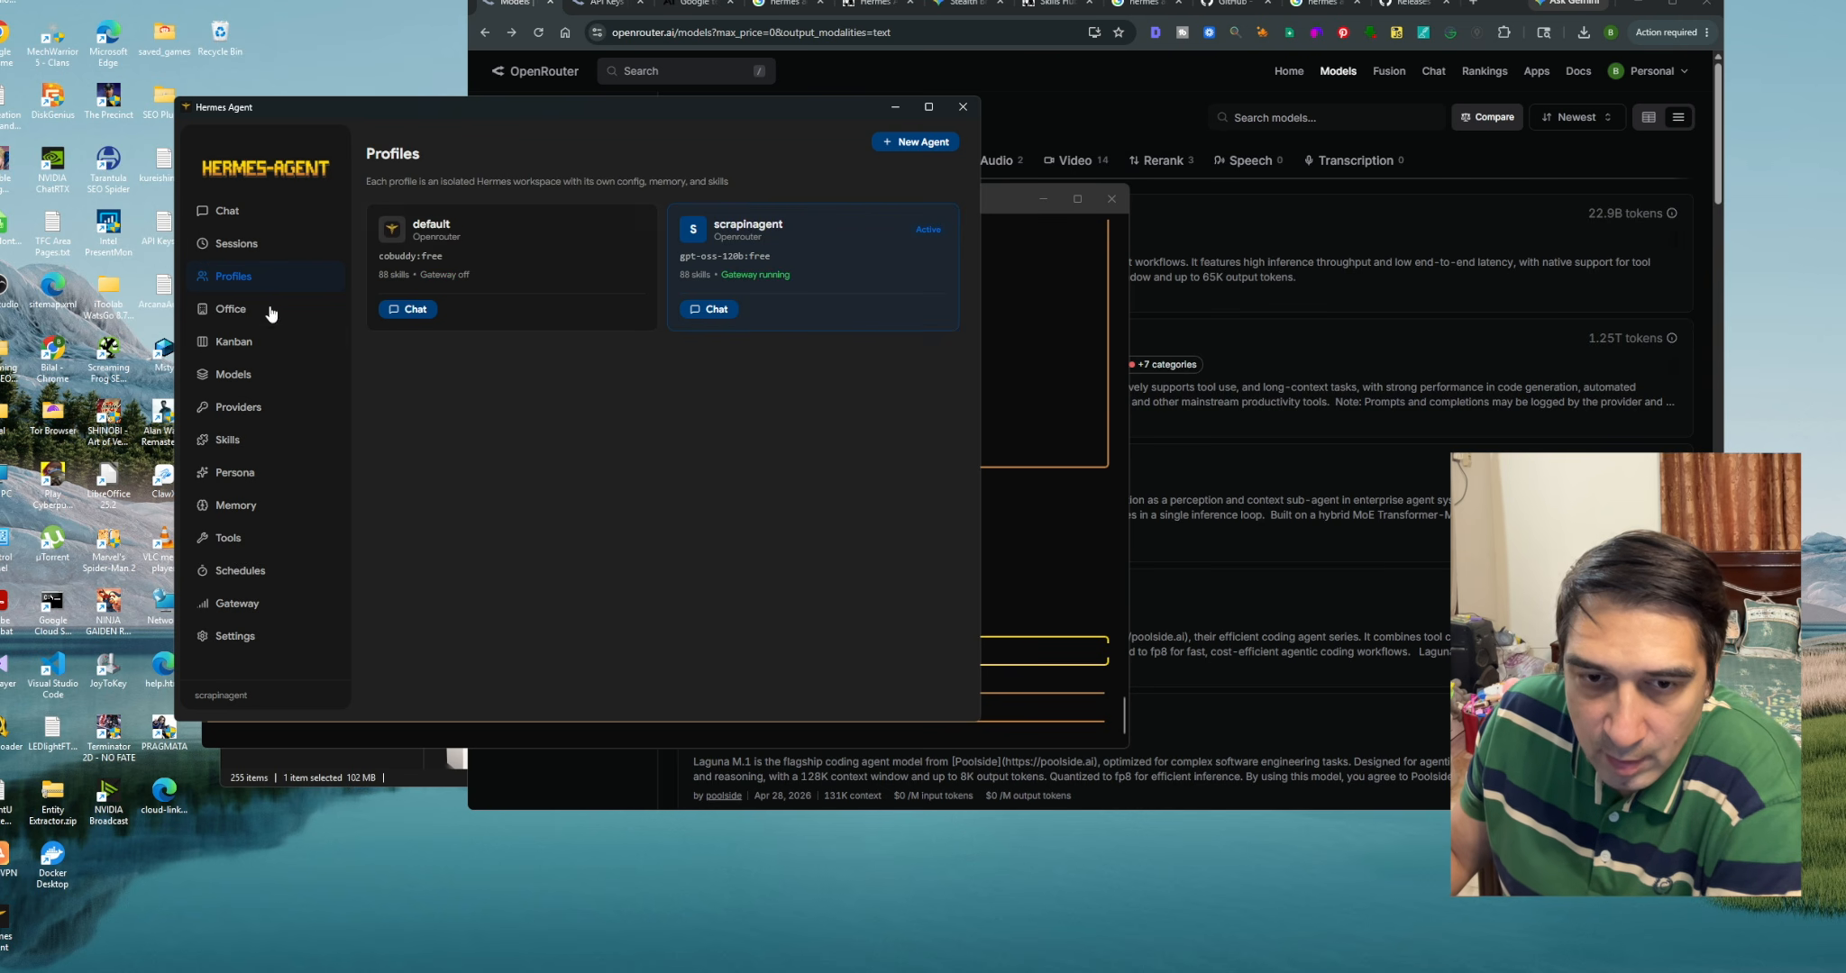
left_click(232, 311)
left_click(913, 142)
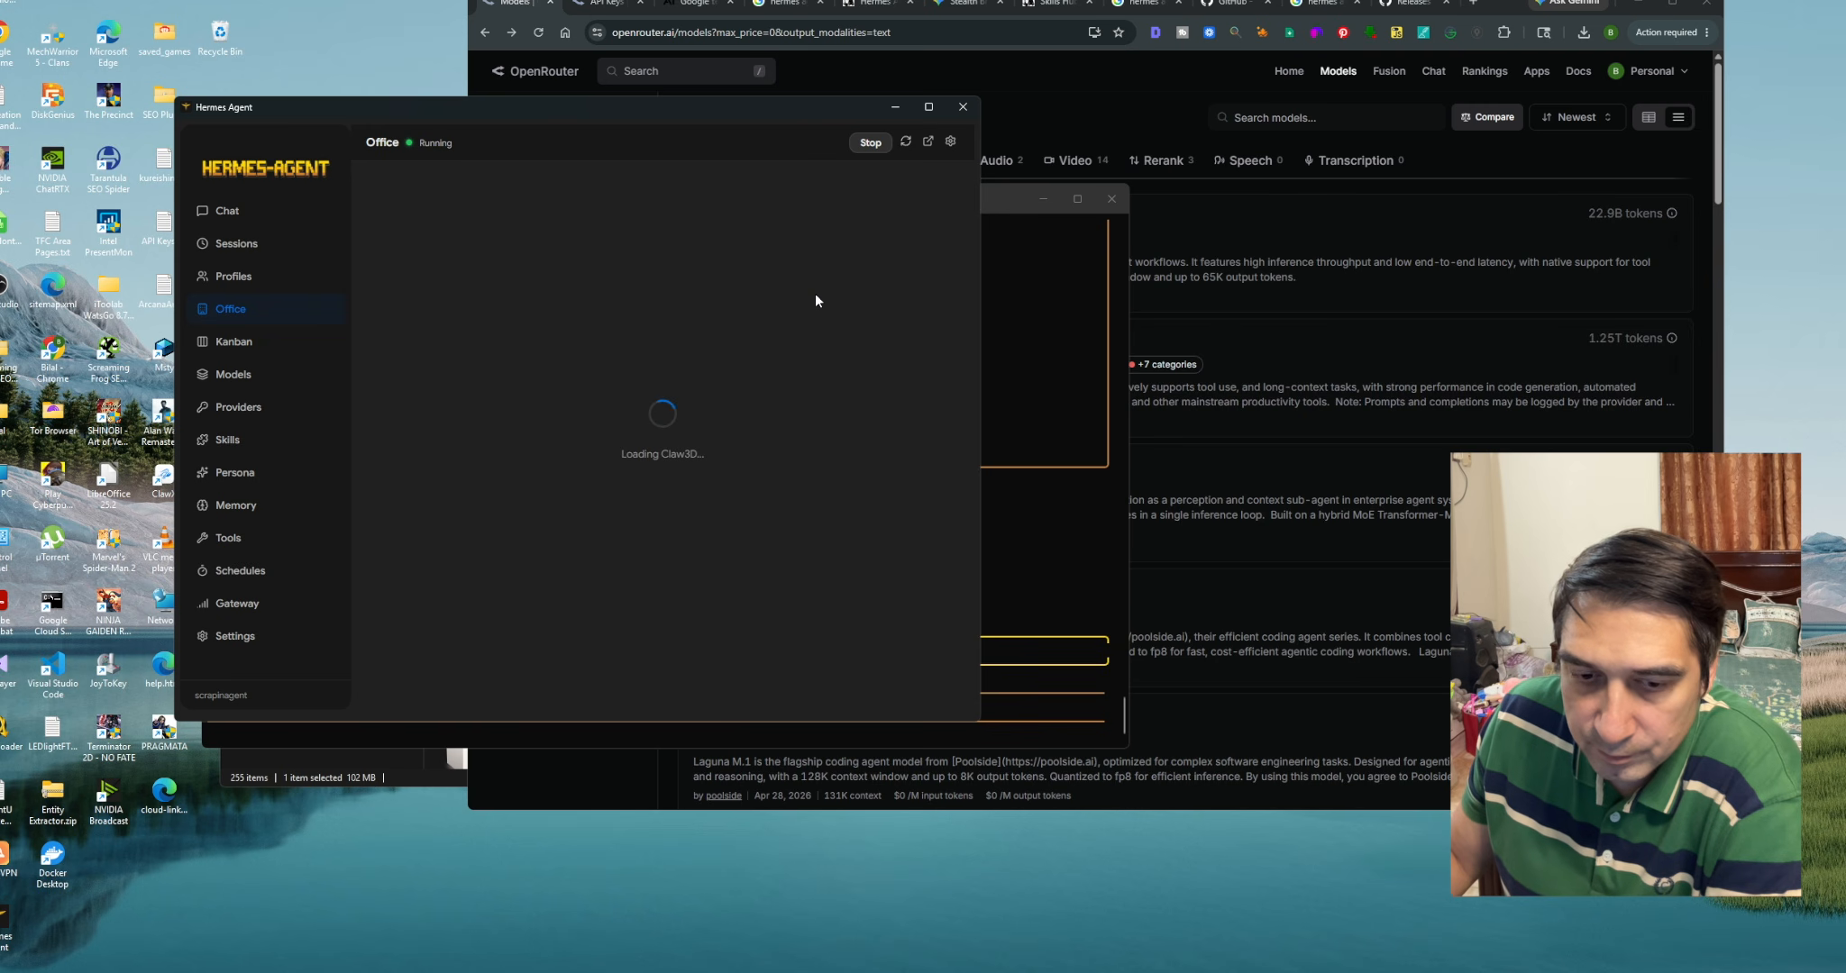
Send "hello" in scrapinagent's new chat
left_click(224, 210)
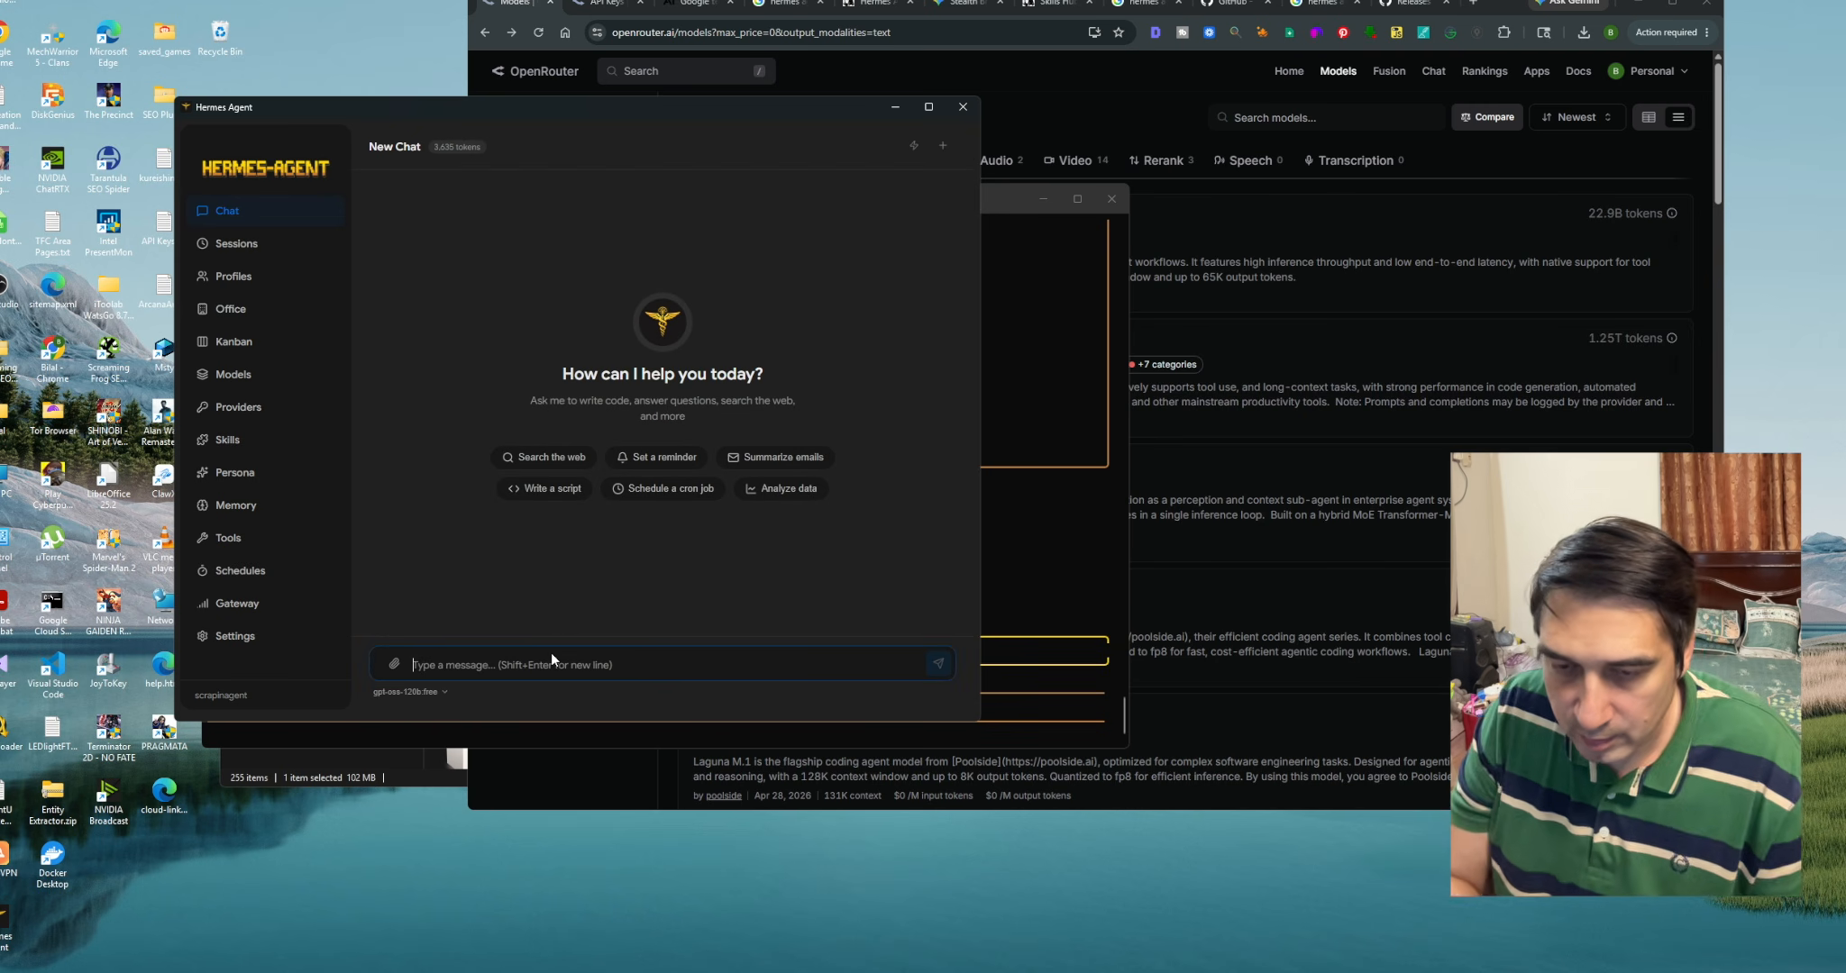
type("hello")
key("Return")
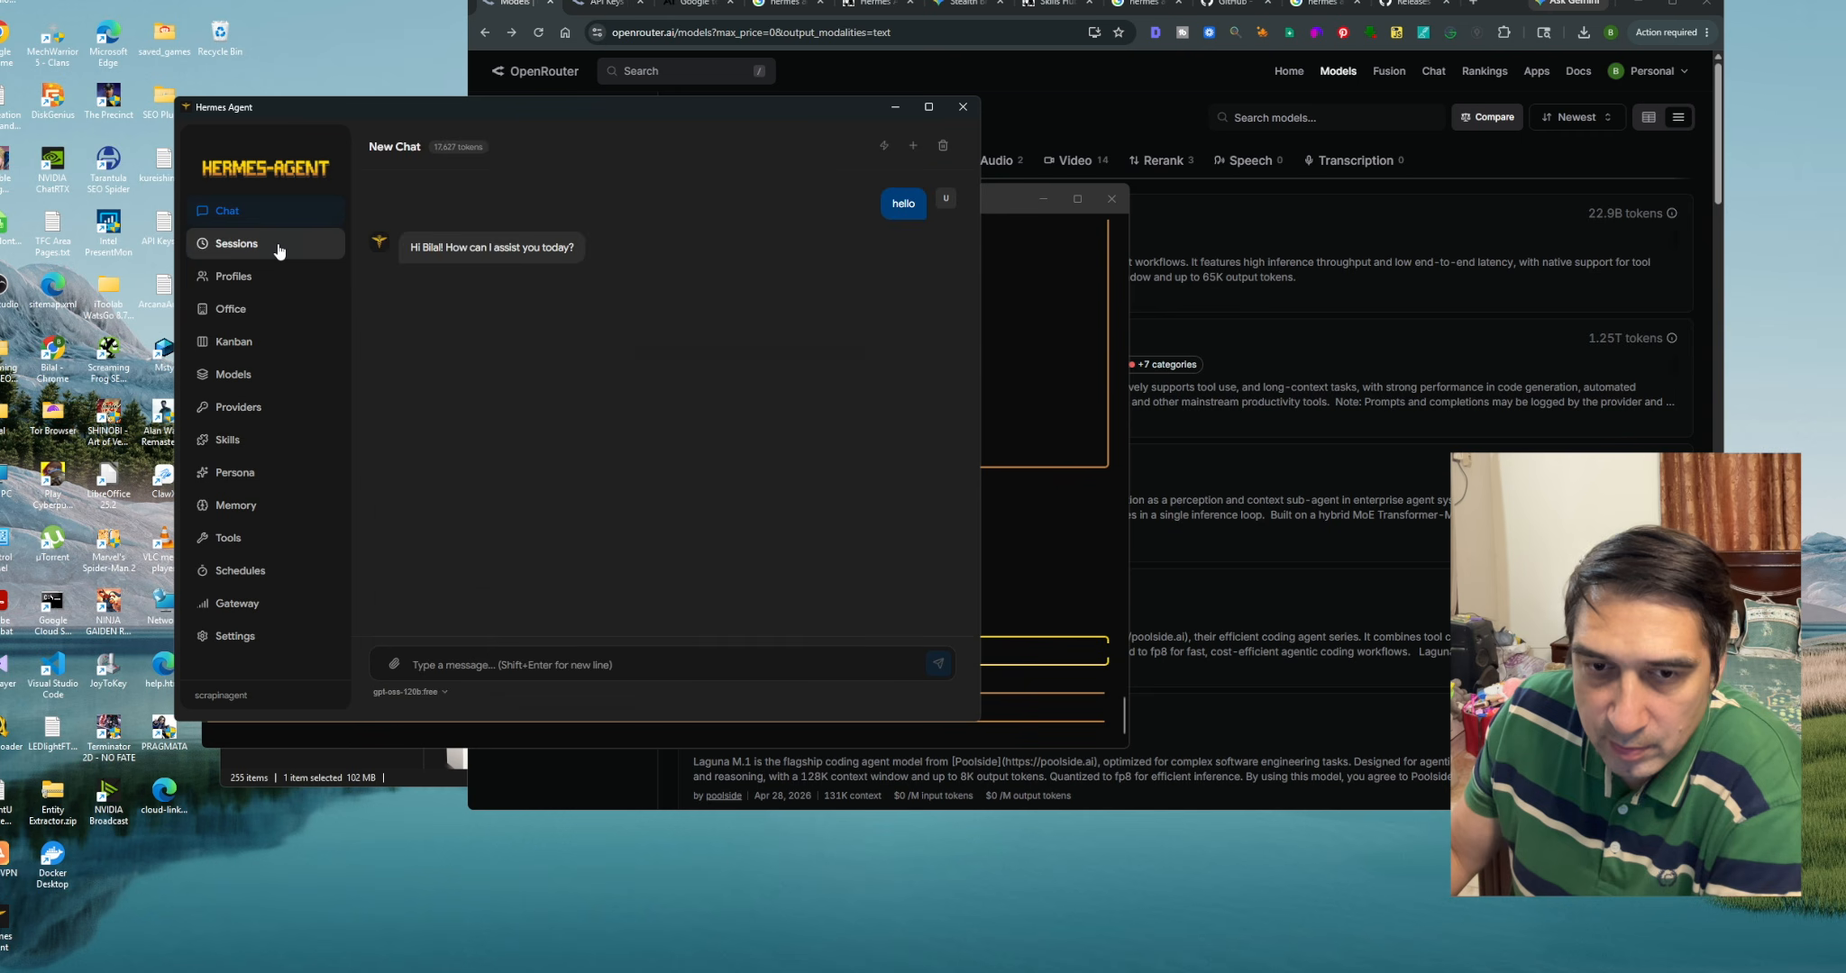
Look through the past sessions, the office's gateway connection options, the Kanban board in a widened window, and the model library
left_click(237, 243)
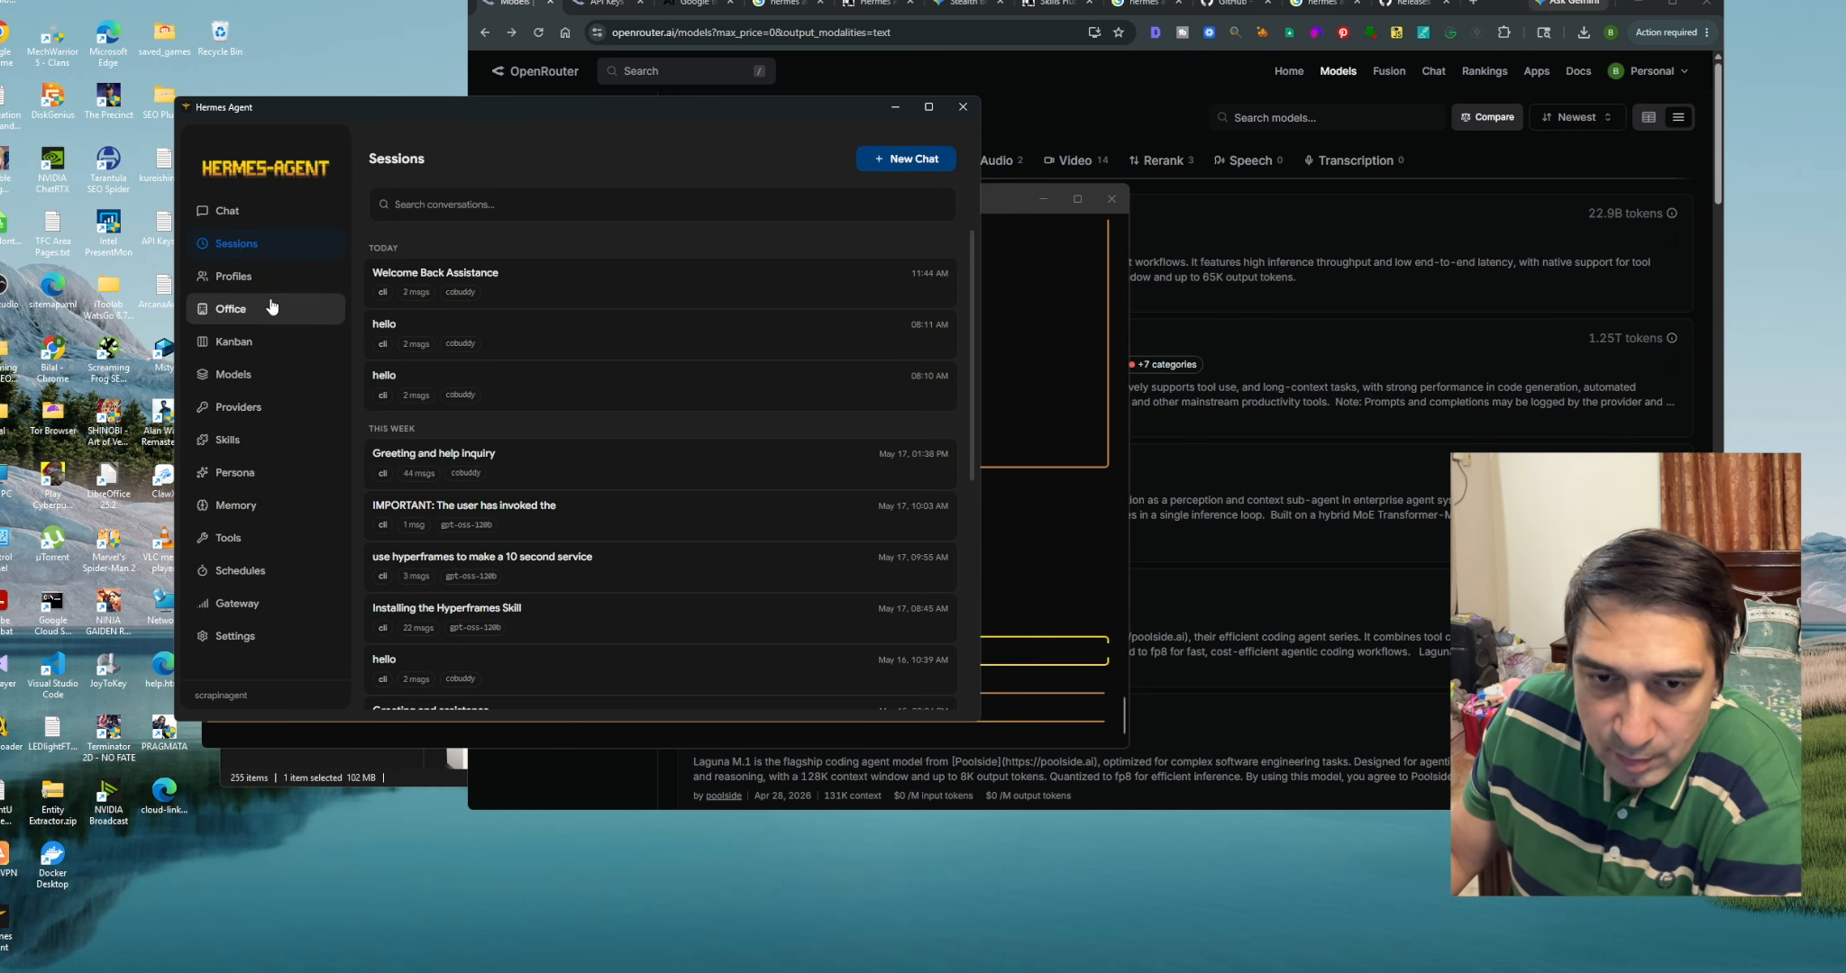
left_click(268, 306)
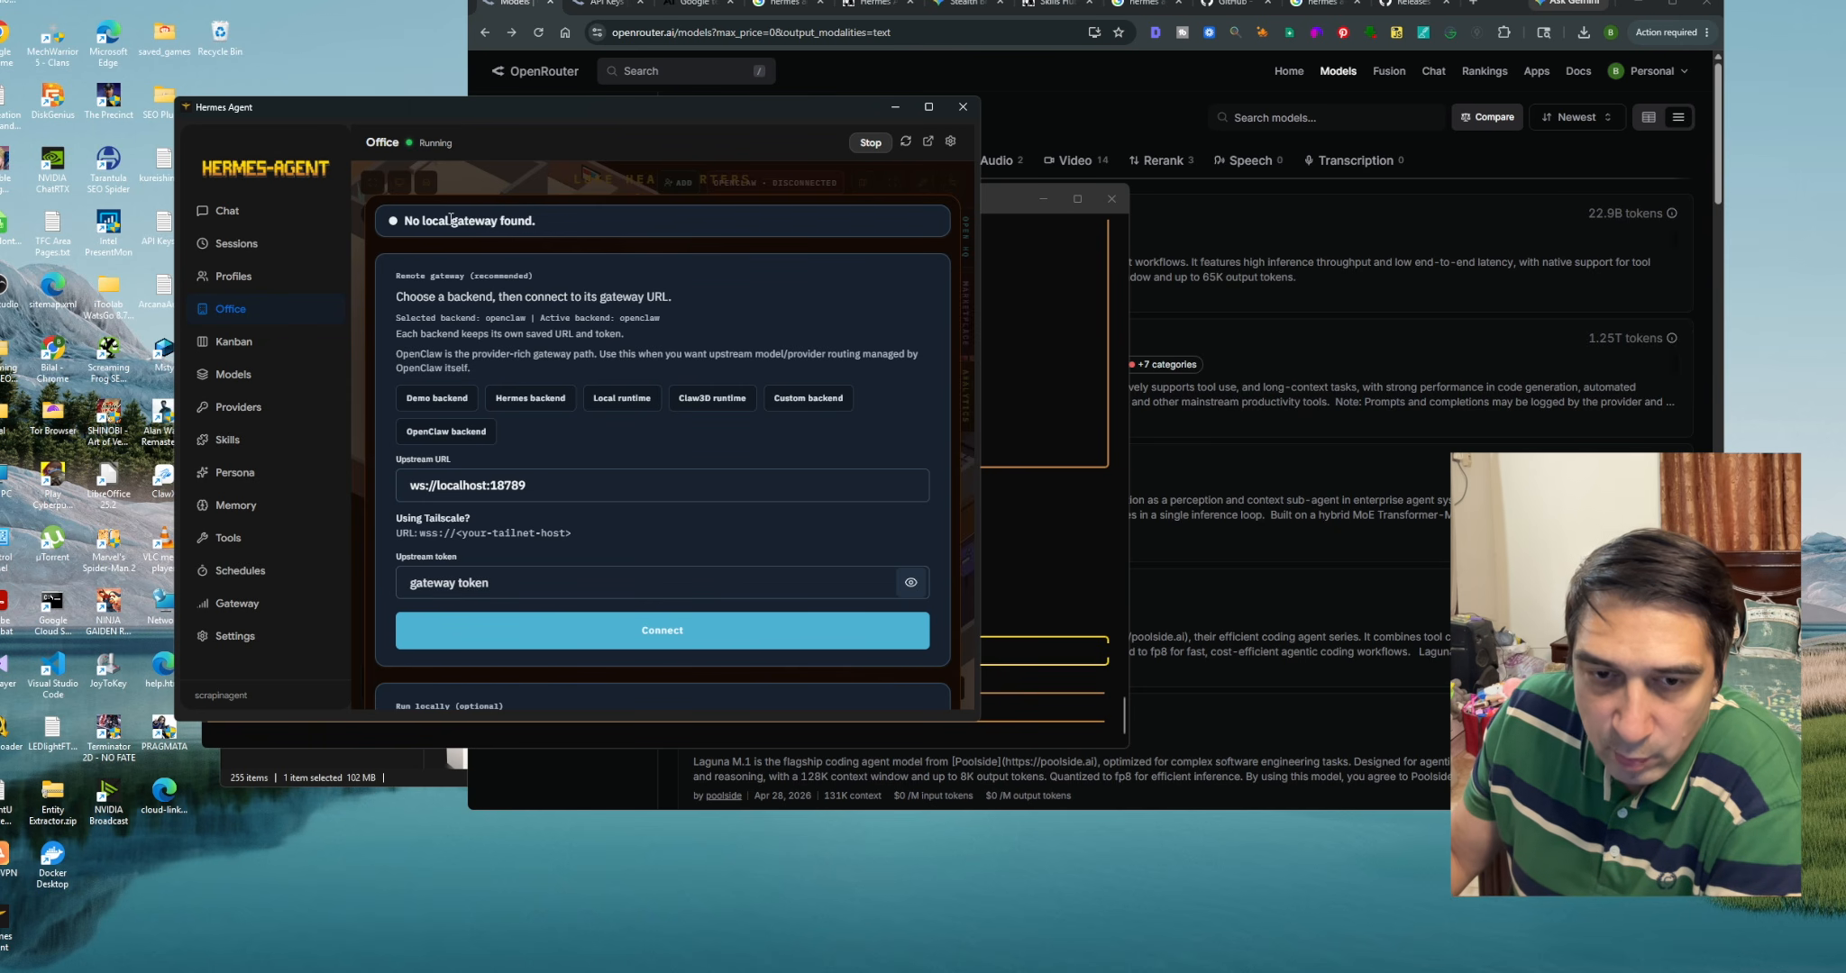
left_click(220, 343)
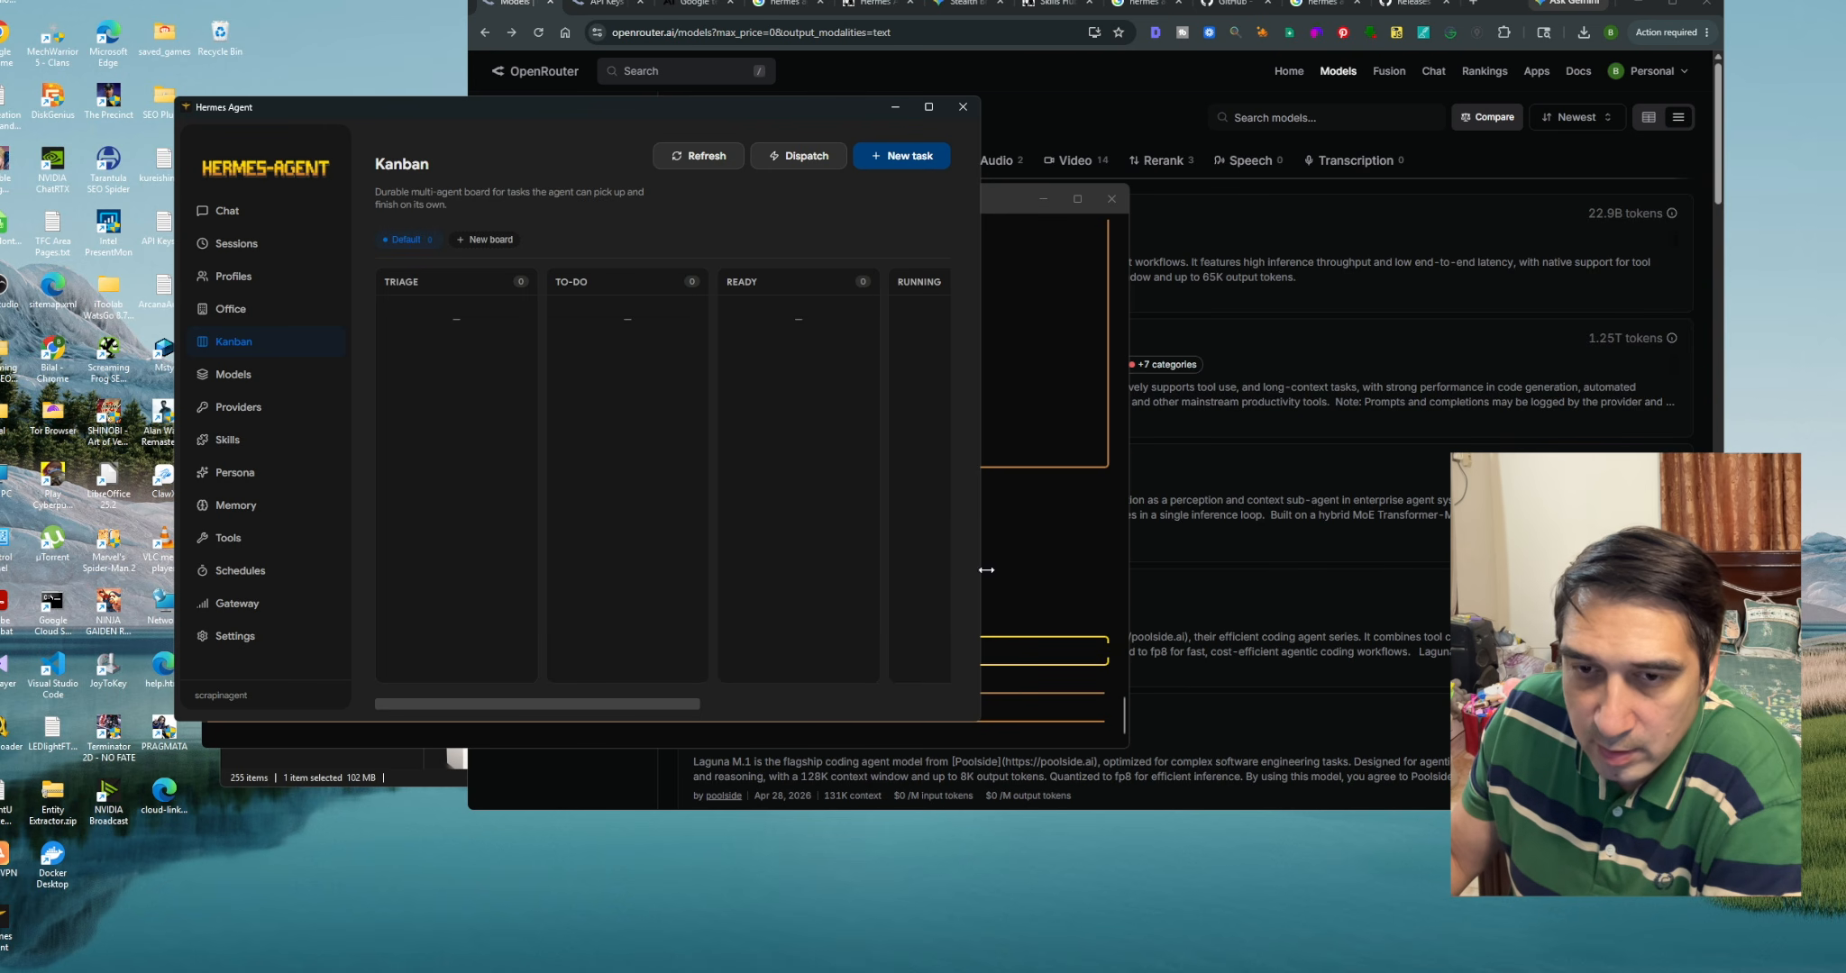
left_click_drag(986, 570, 1131, 595)
left_click(233, 374)
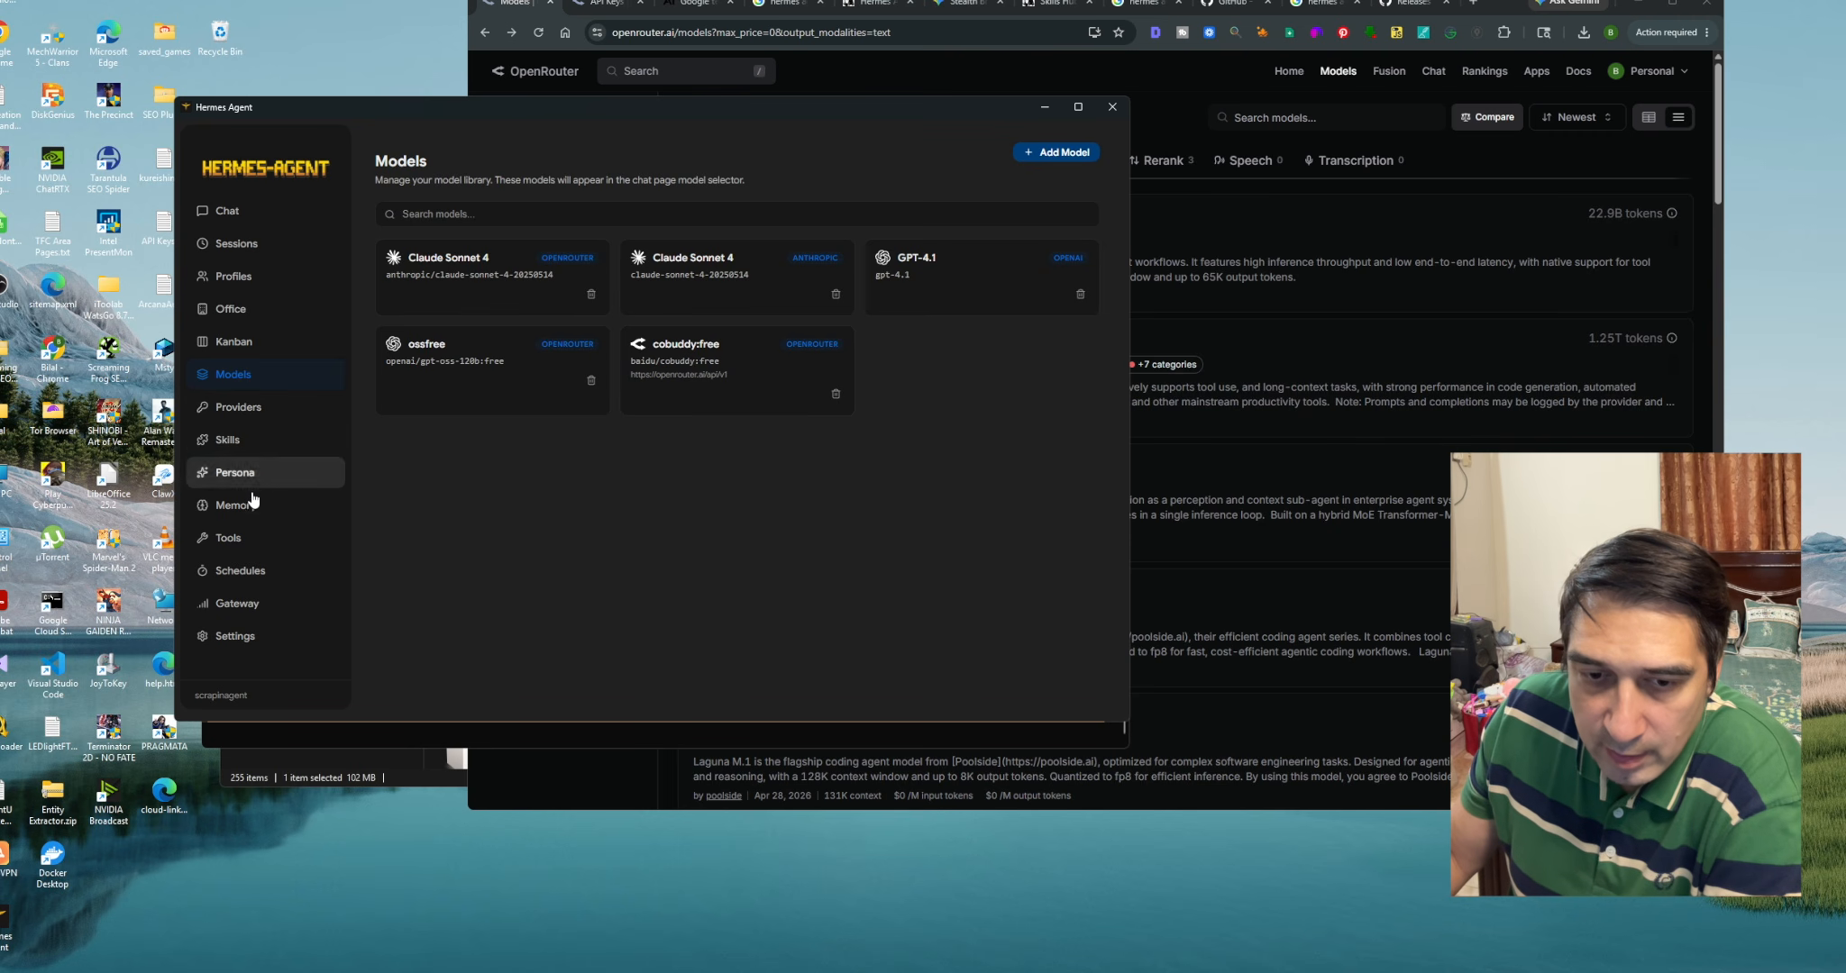
Review the messaging gateway platforms and the scrapinagent profile's settings from version details through network and data backup options
left_click(250, 604)
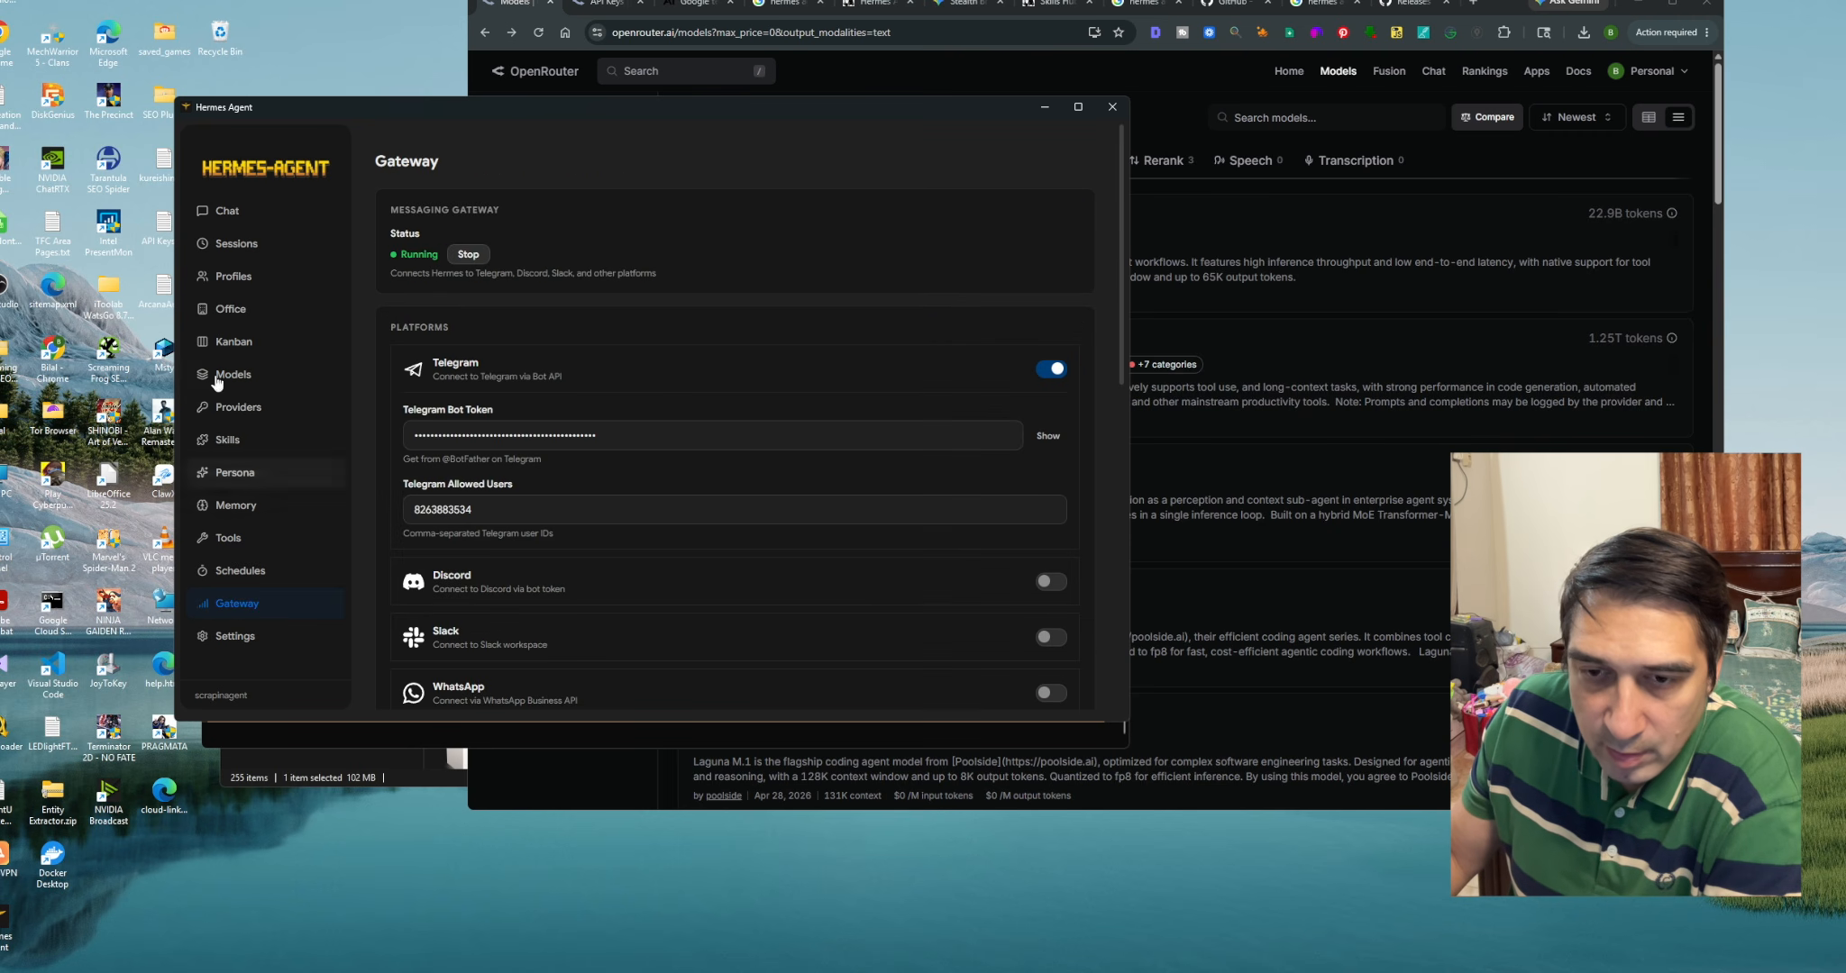
left_click(235, 636)
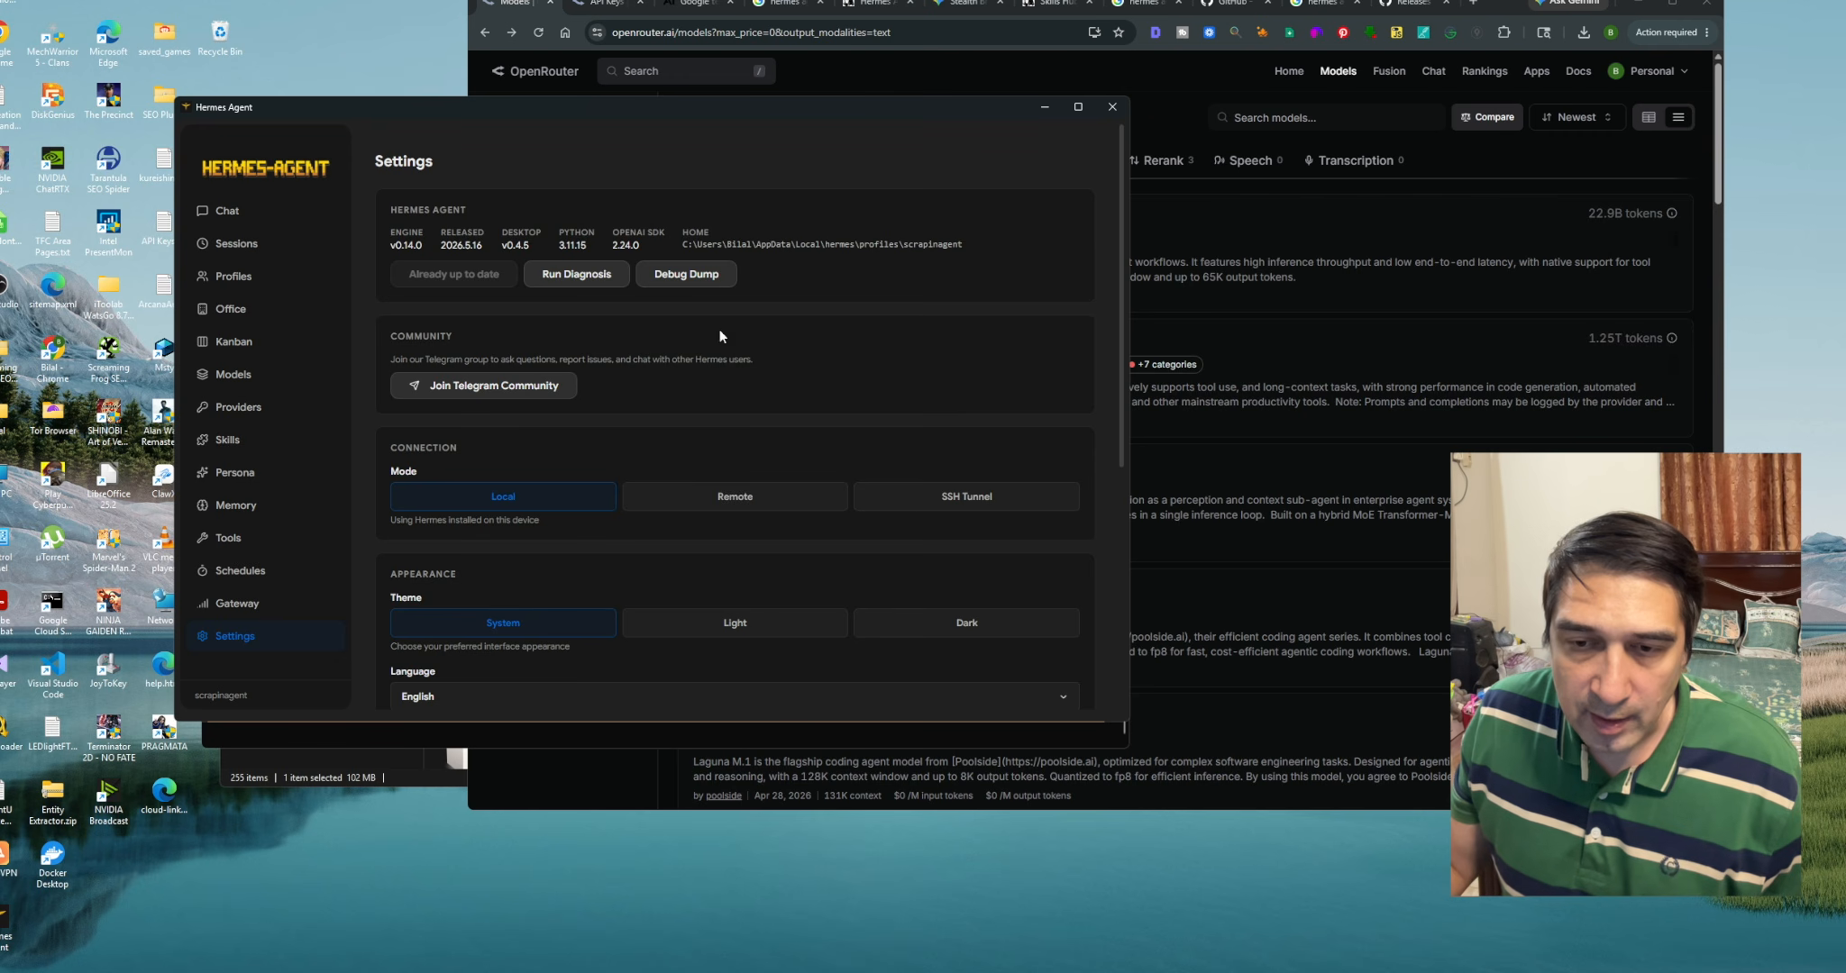
left_click_drag(1122, 304, 1112, 573)
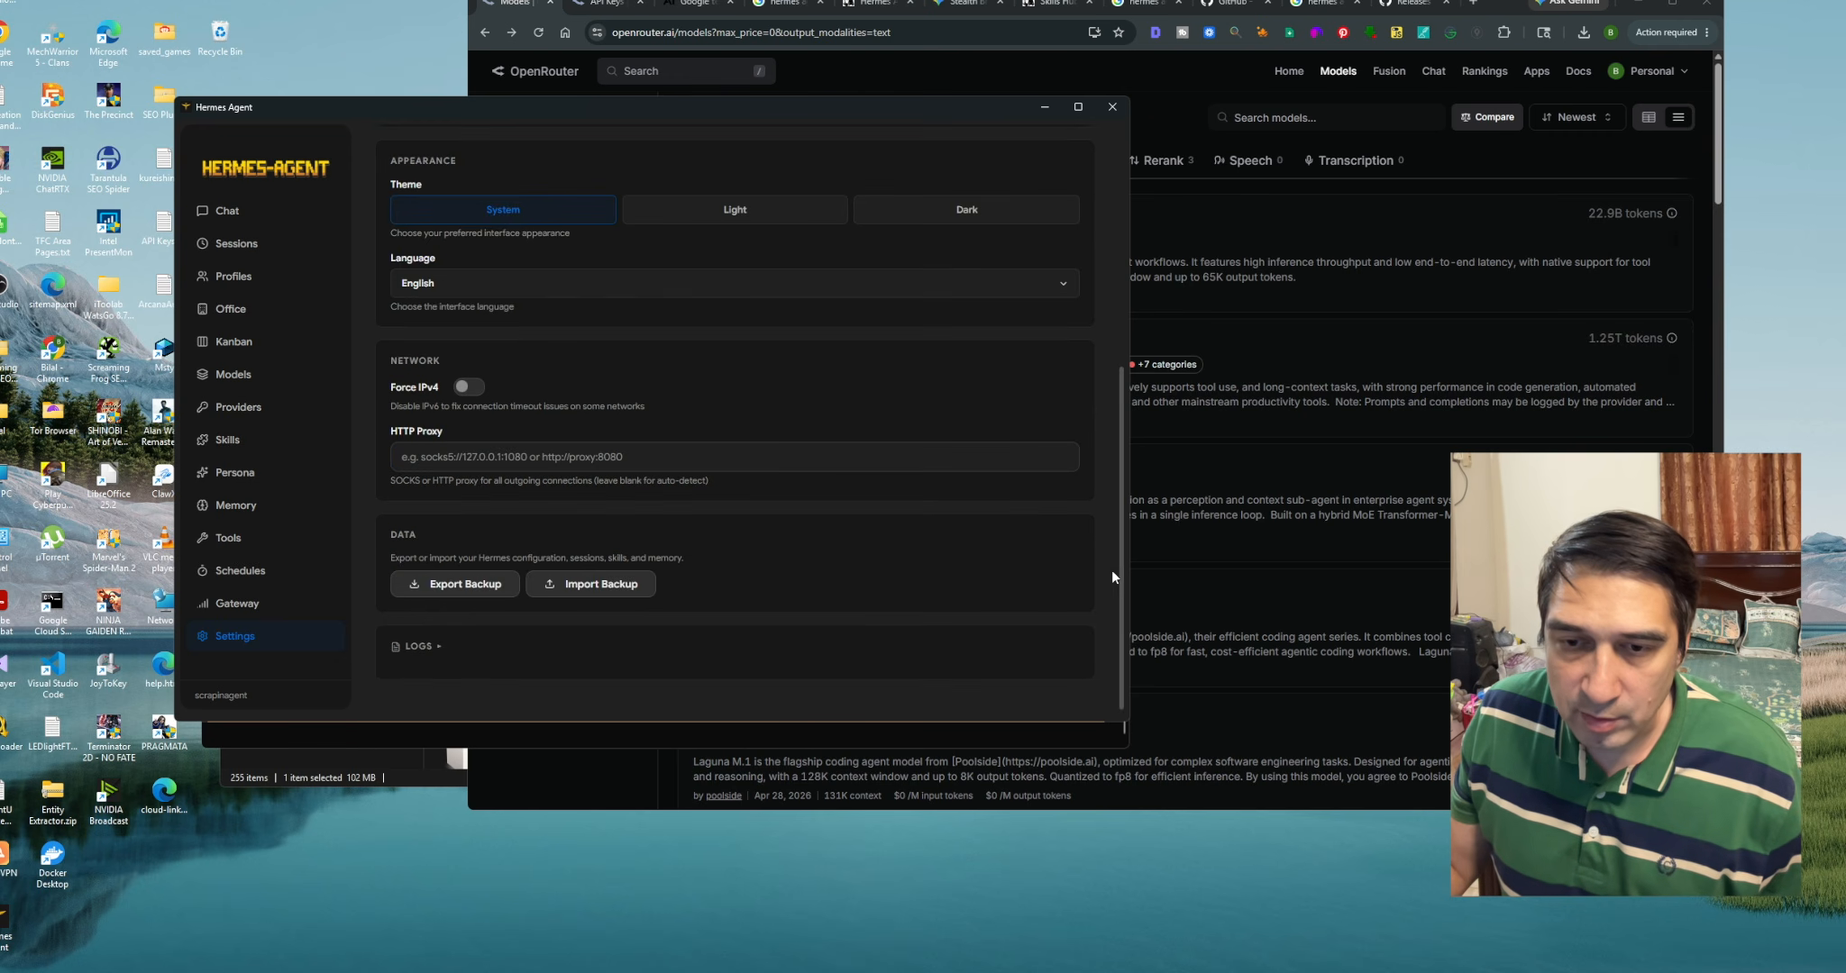
scroll(1096, 480, "up", 3)
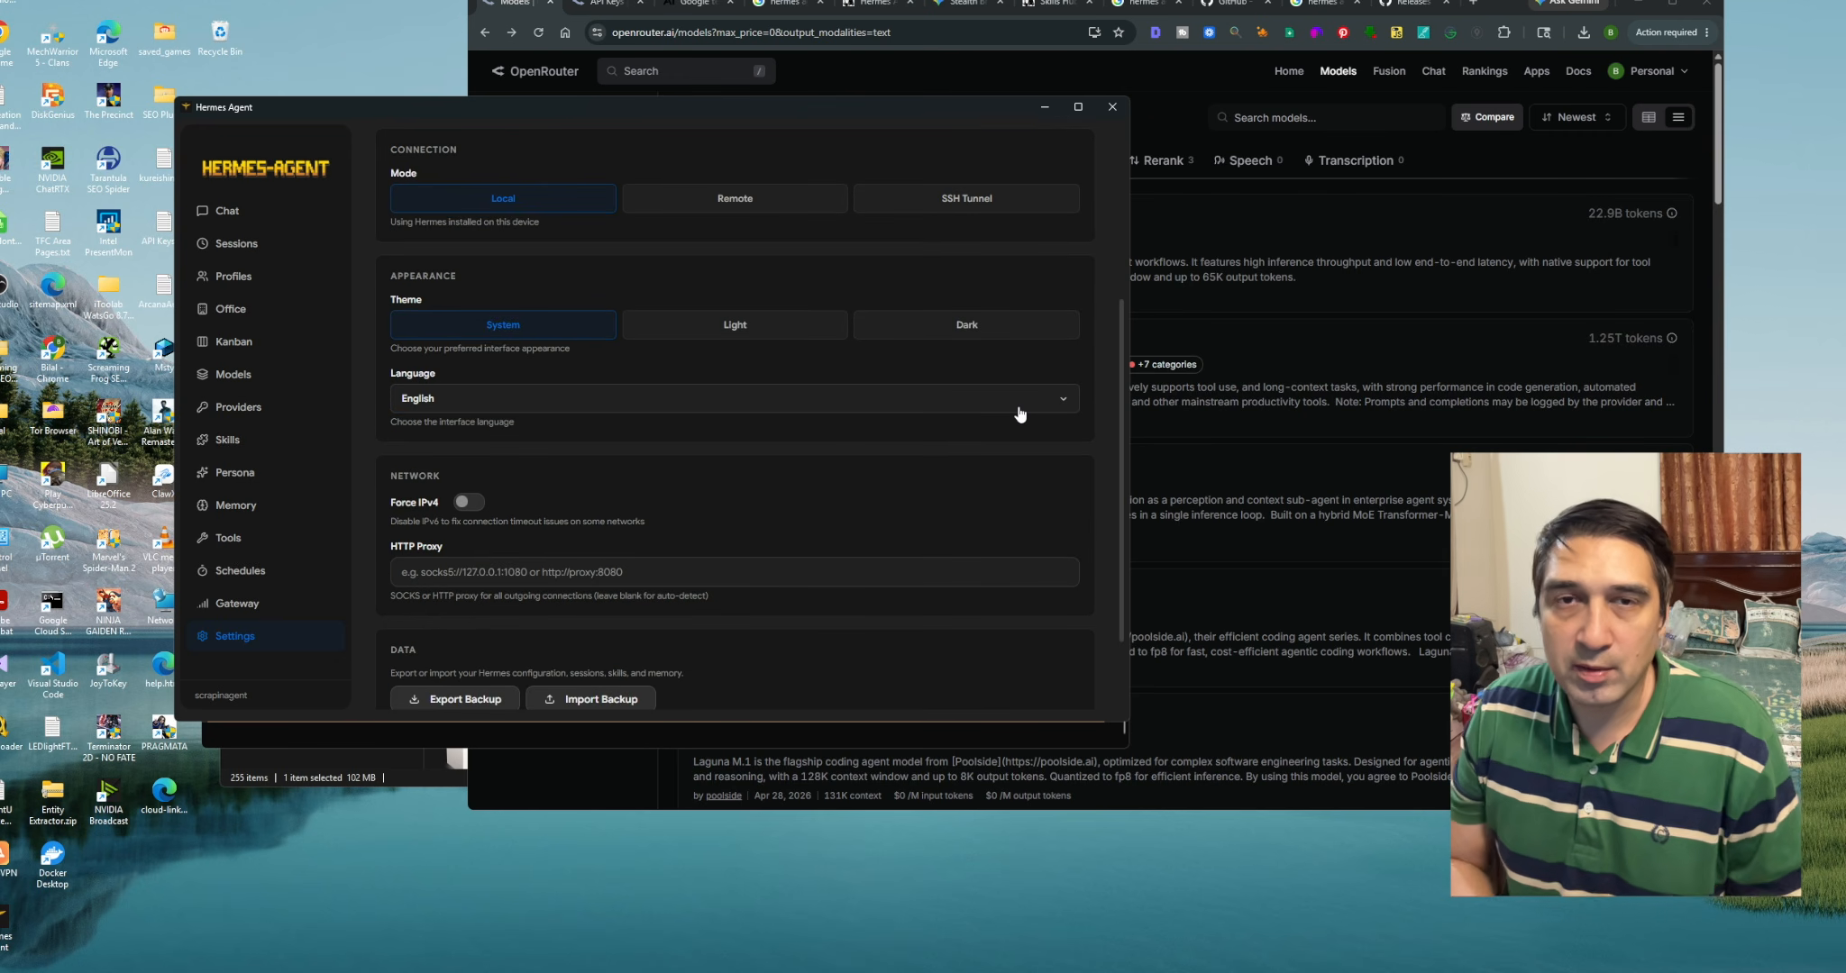